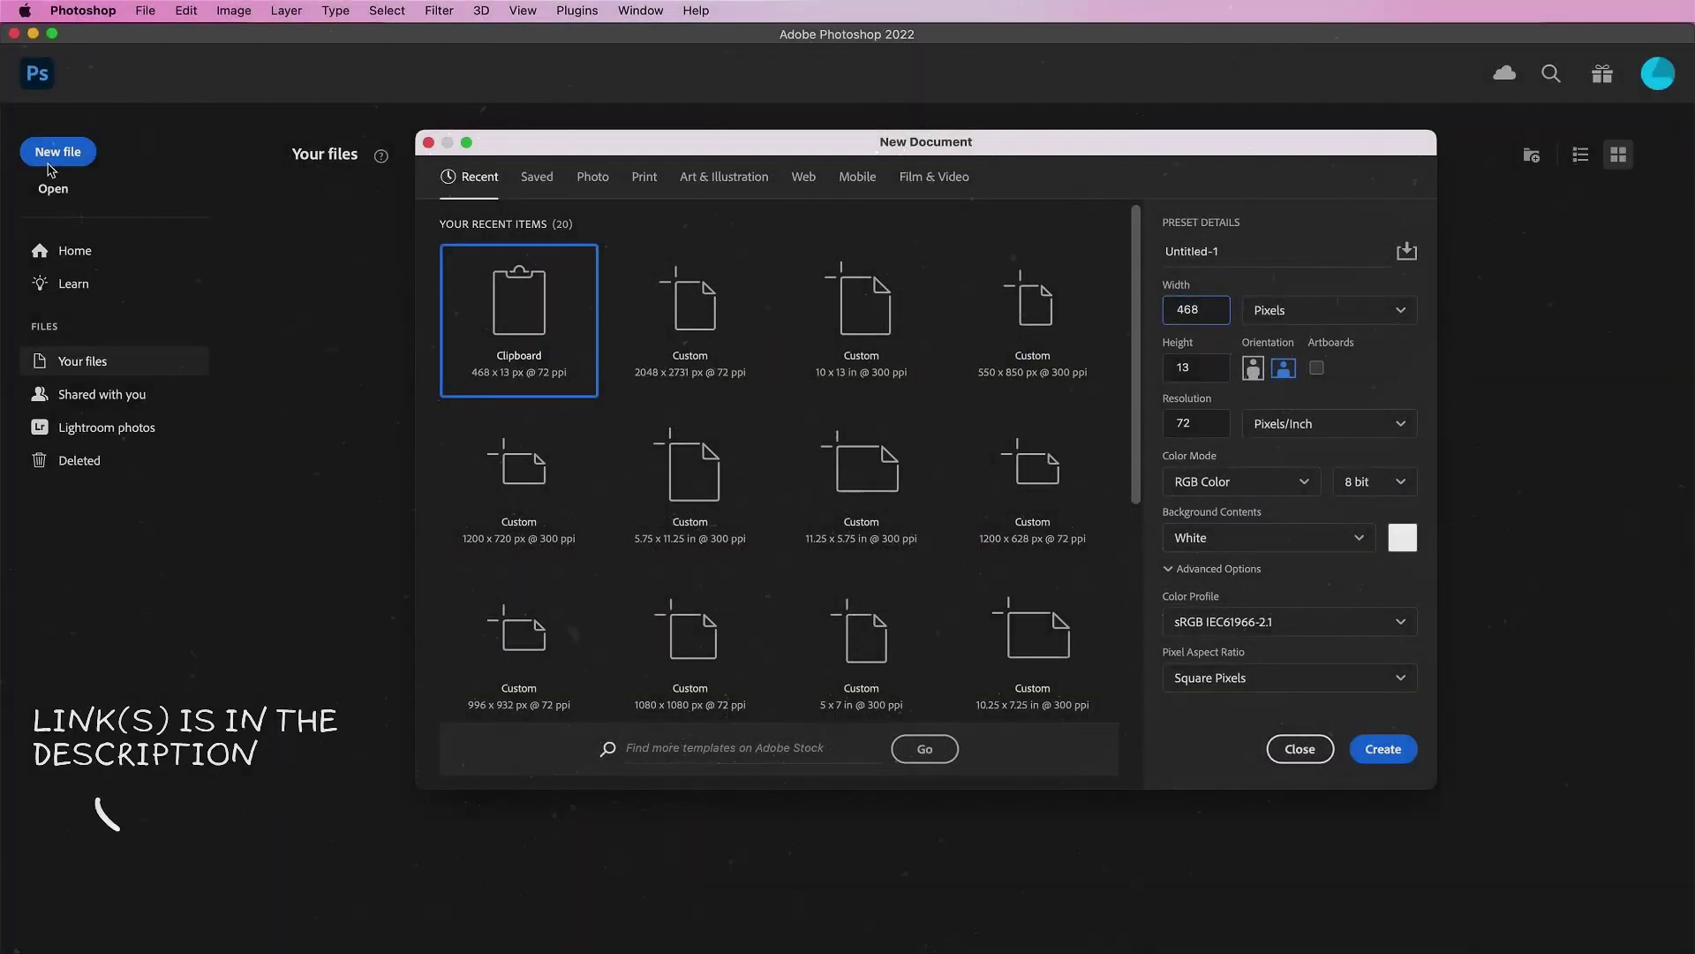
# Create a new 10 × 13 inch document at 300 ppi, with units set to inches.
pyautogui.click(1269, 319)
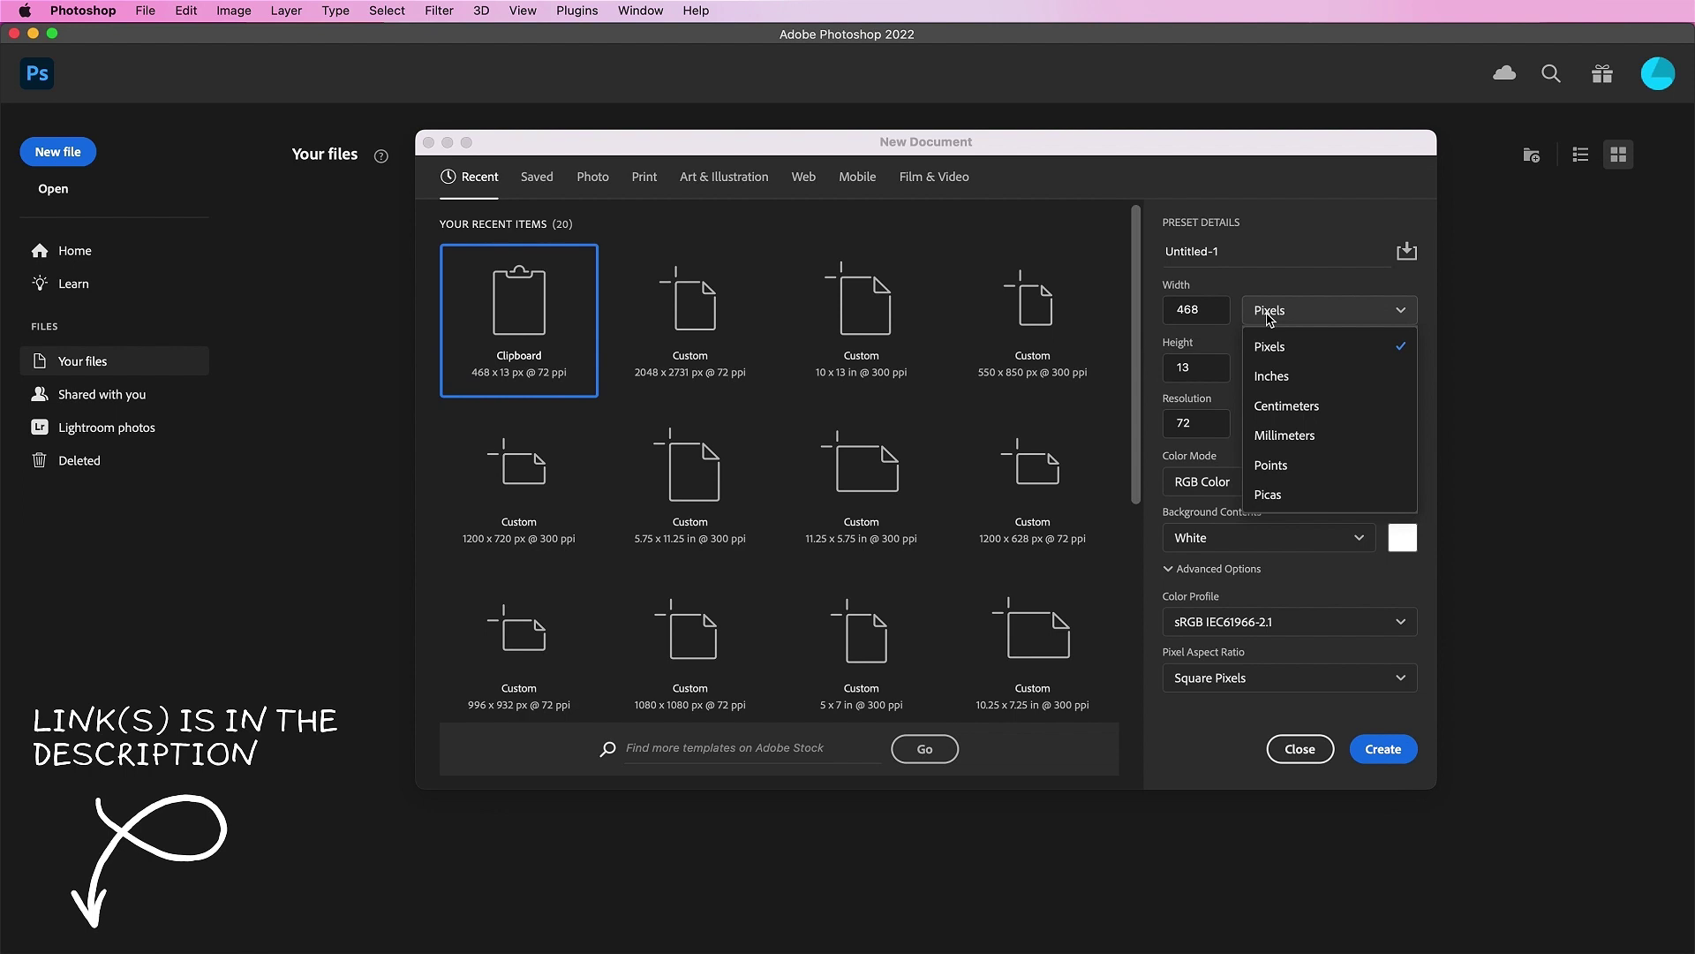
pyautogui.click(1271, 376)
pyautogui.doubleClick(1203, 310)
pyautogui.write('10')
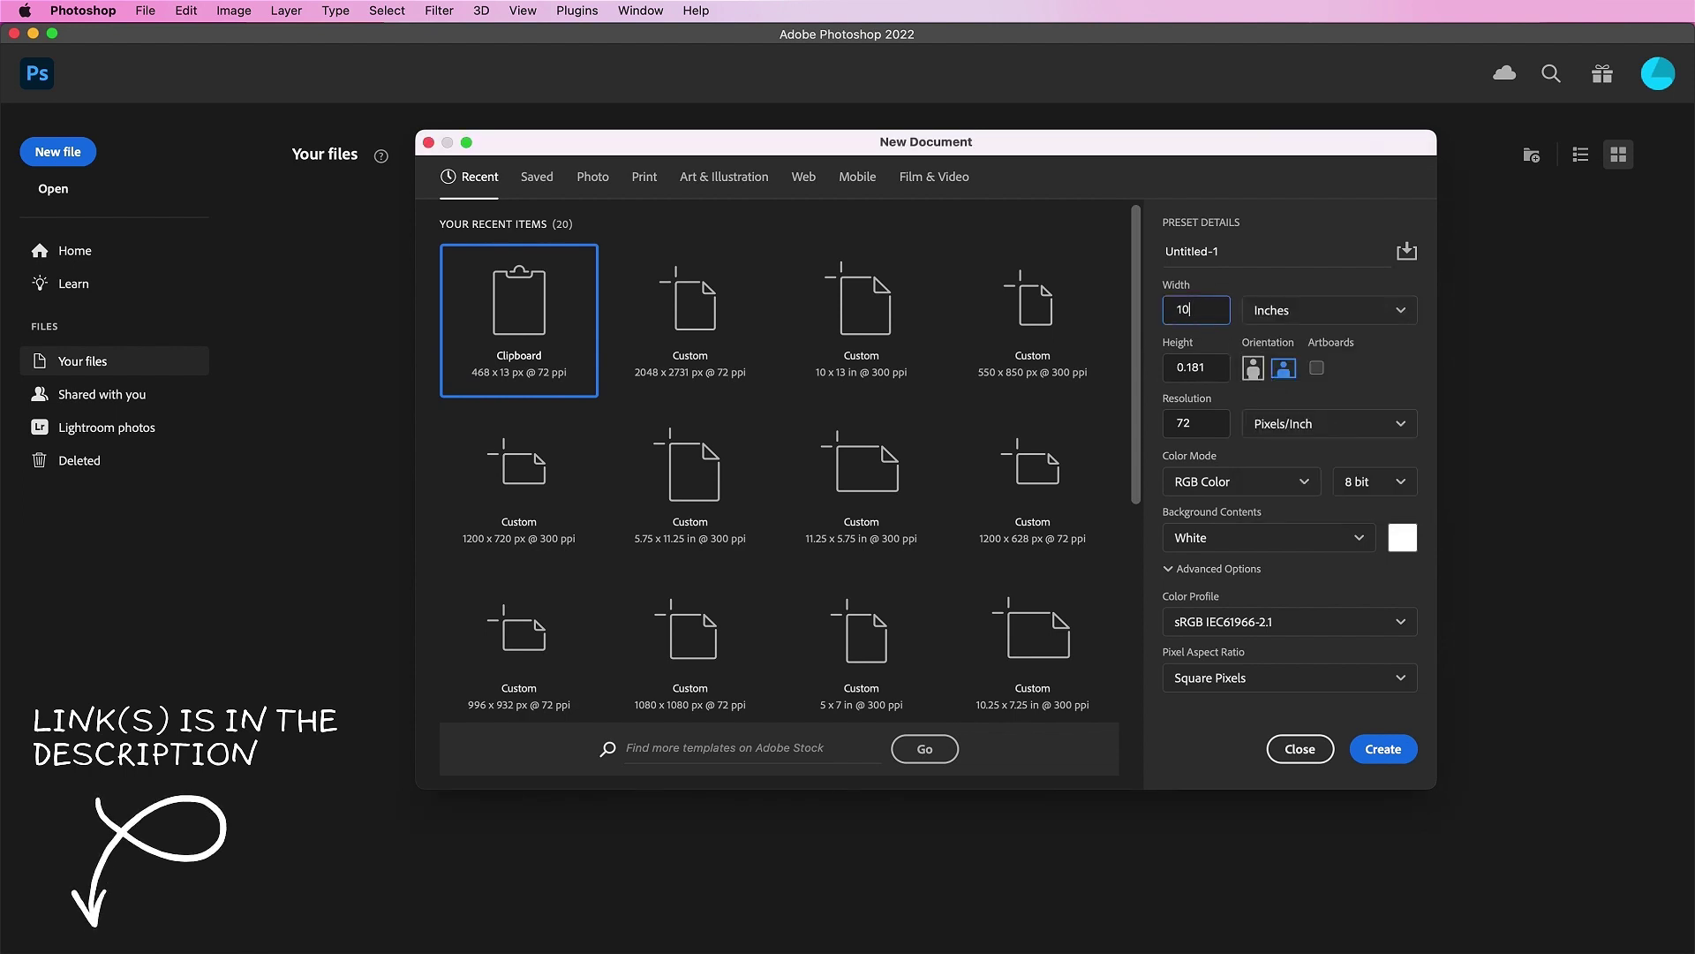
pyautogui.doubleClick(1216, 371)
pyautogui.write('13')
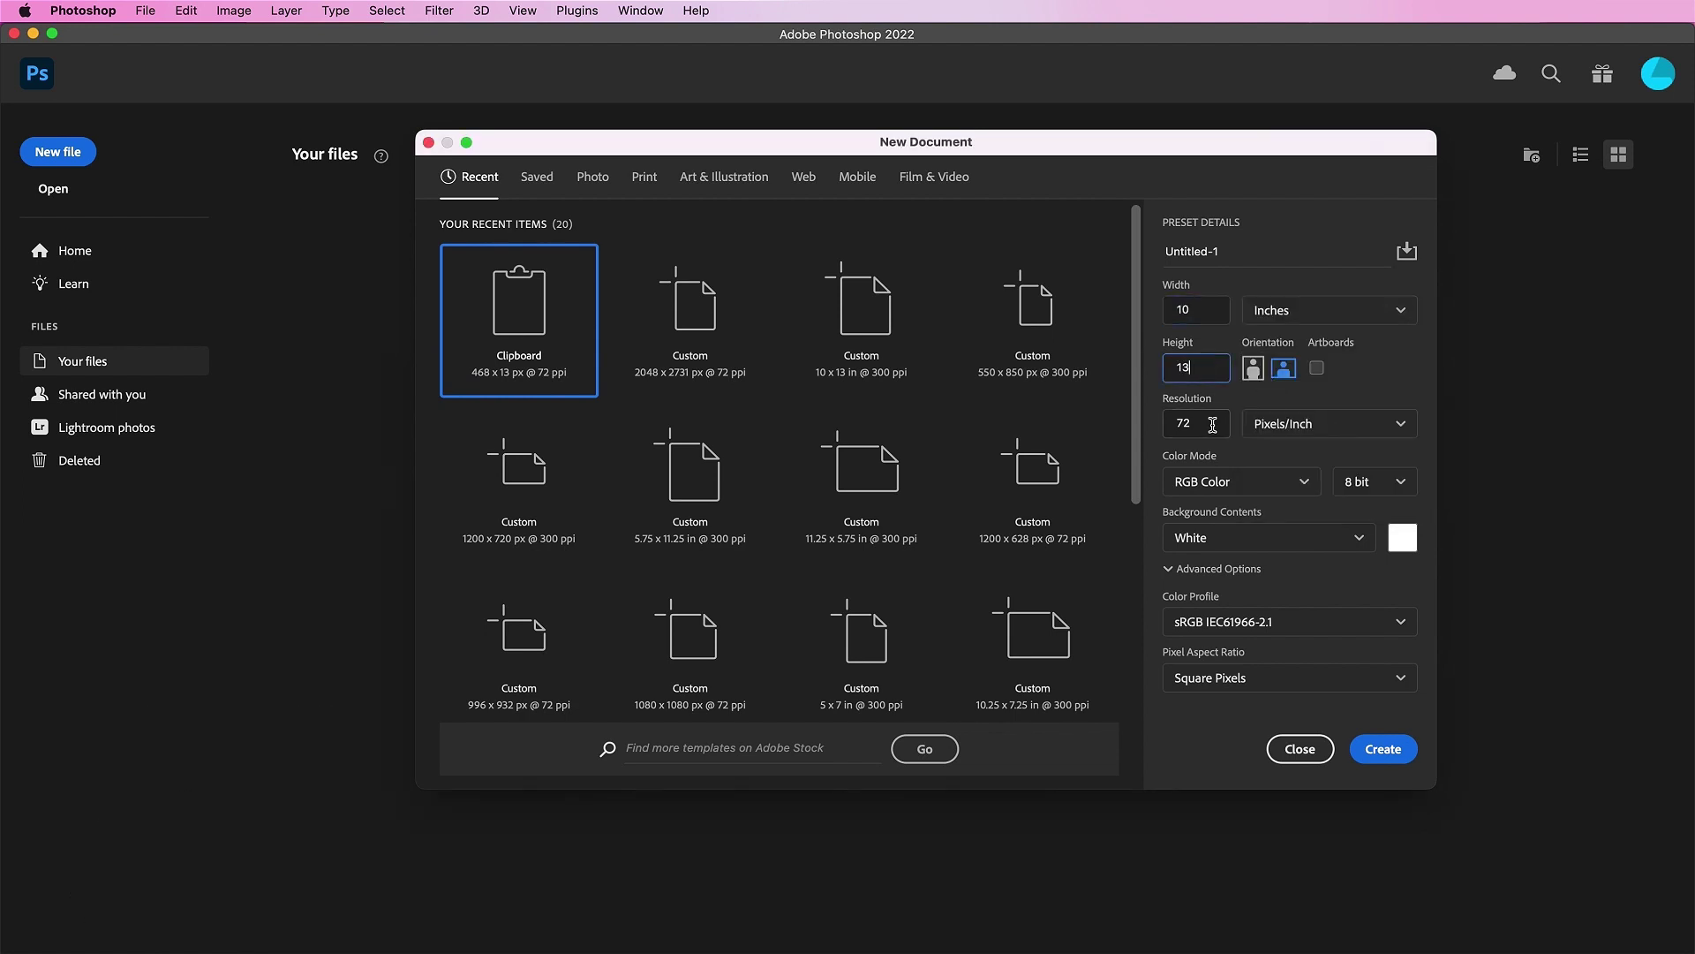
pyautogui.doubleClick(1213, 425)
pyautogui.write('4')
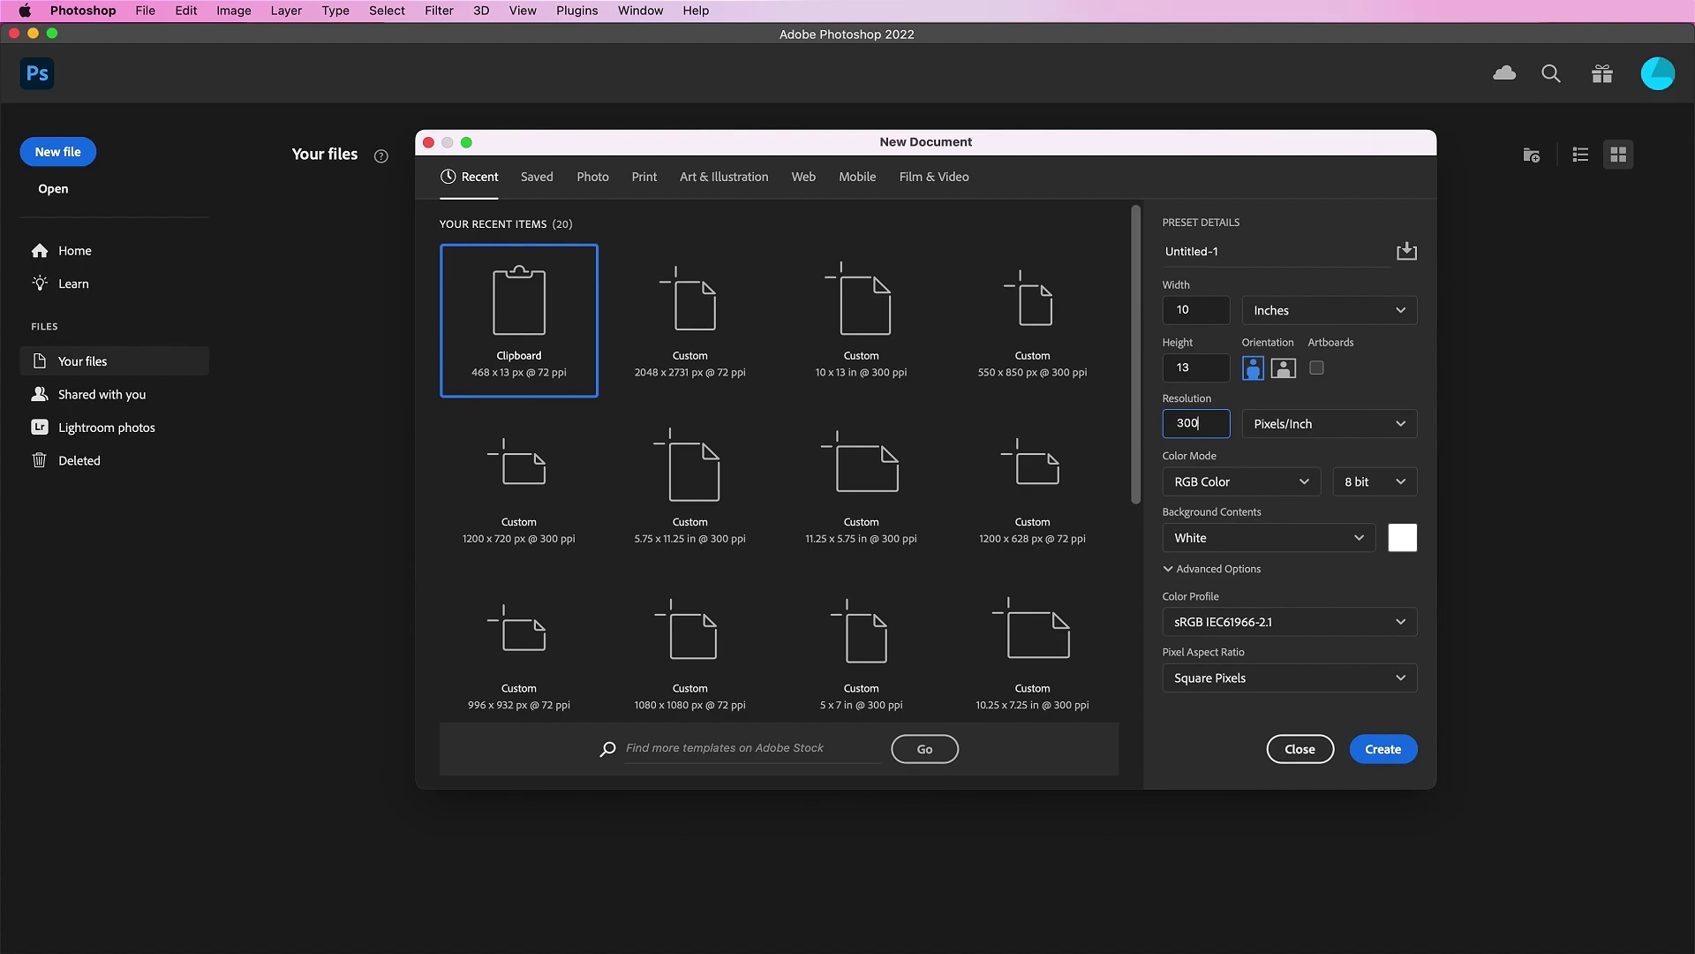
pyautogui.write('00')
pyautogui.press('Return')
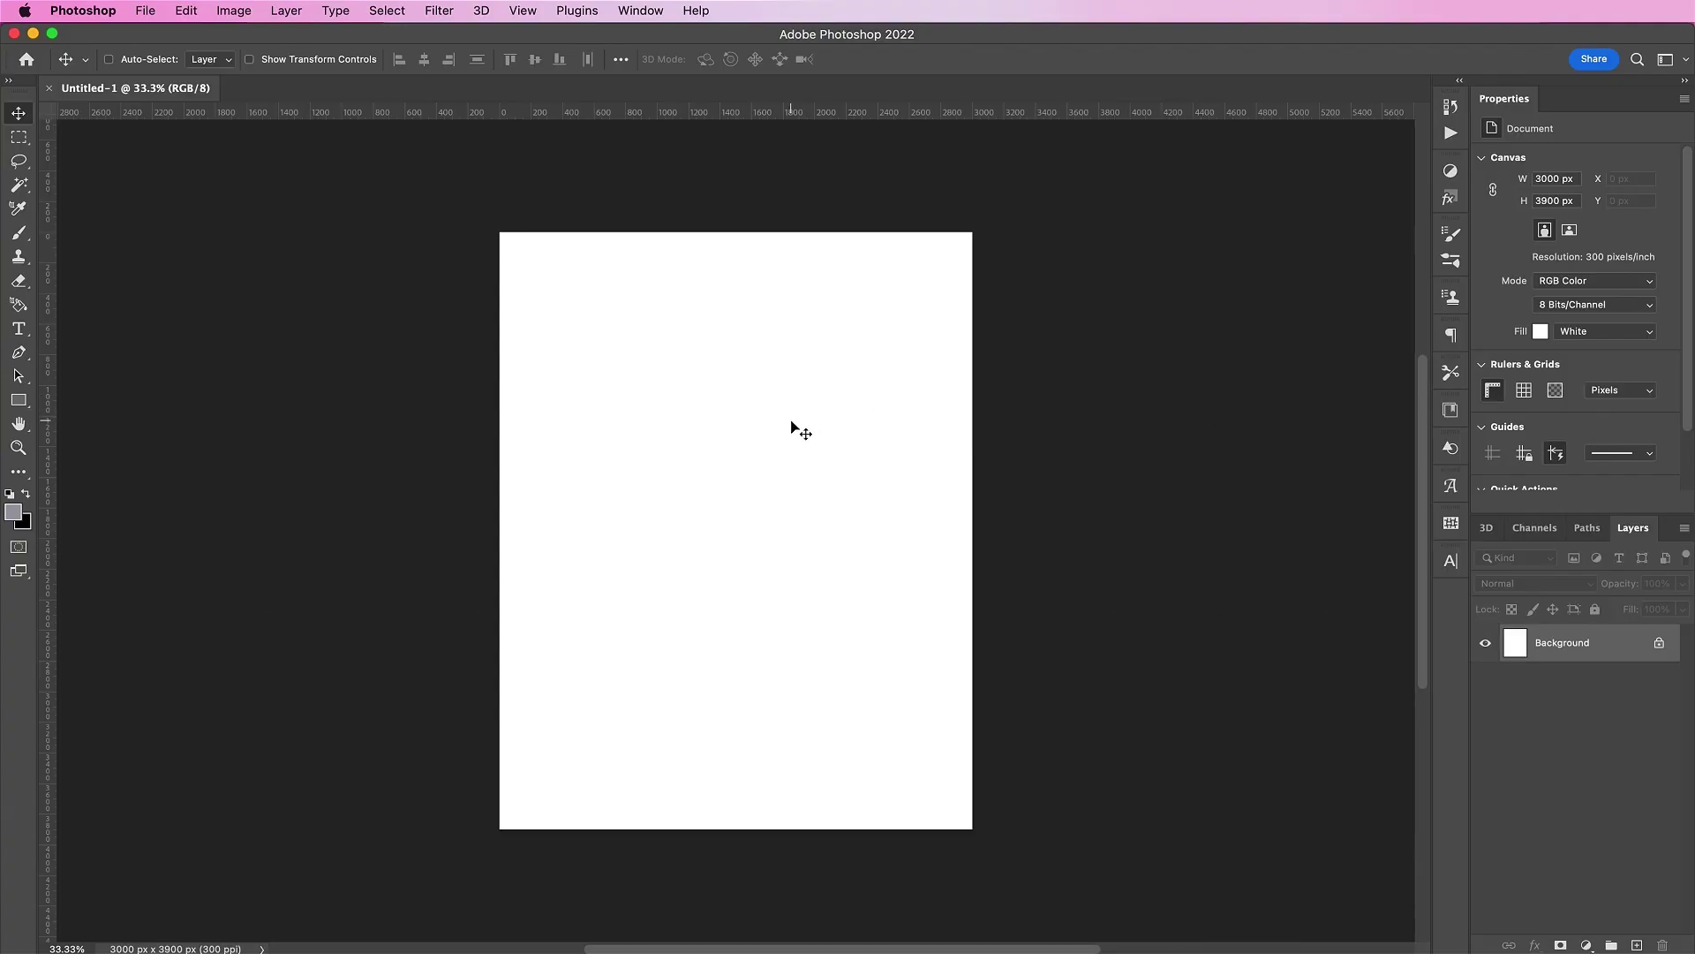
# Open the teddy bear photo from TutorialAssets, rename its layer Teddy Bear and convert it to a smart object.
pyautogui.press('super+o')
pyautogui.doubleClick(674, 194)
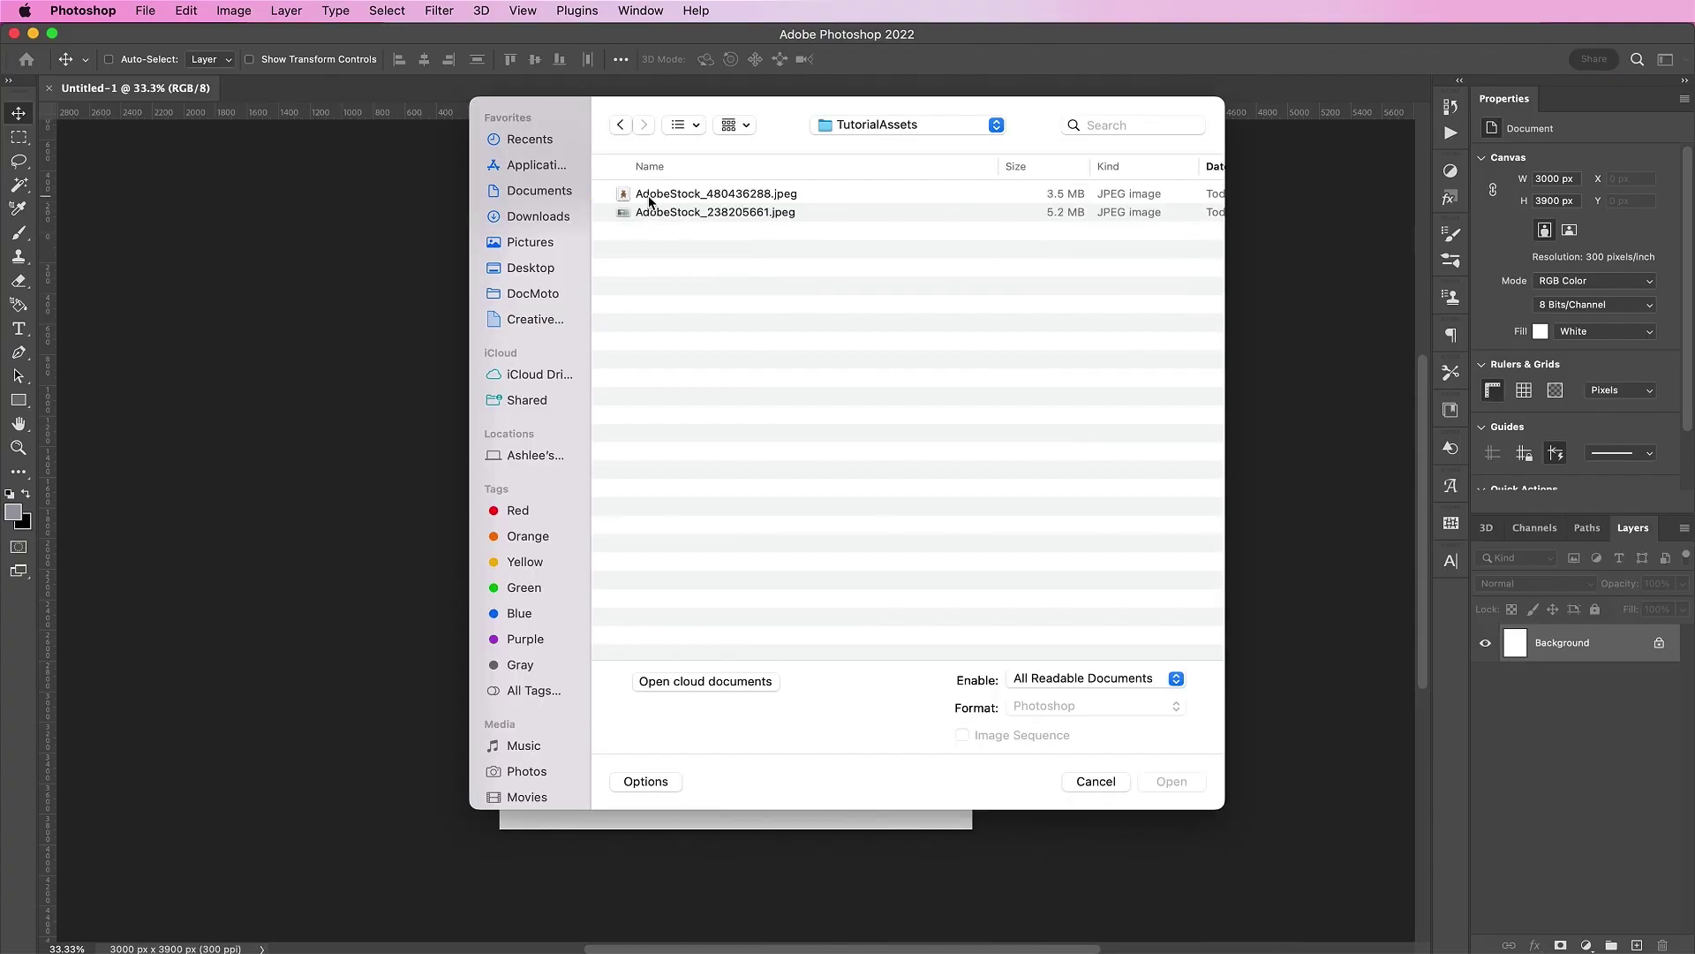
pyautogui.doubleClick(649, 201)
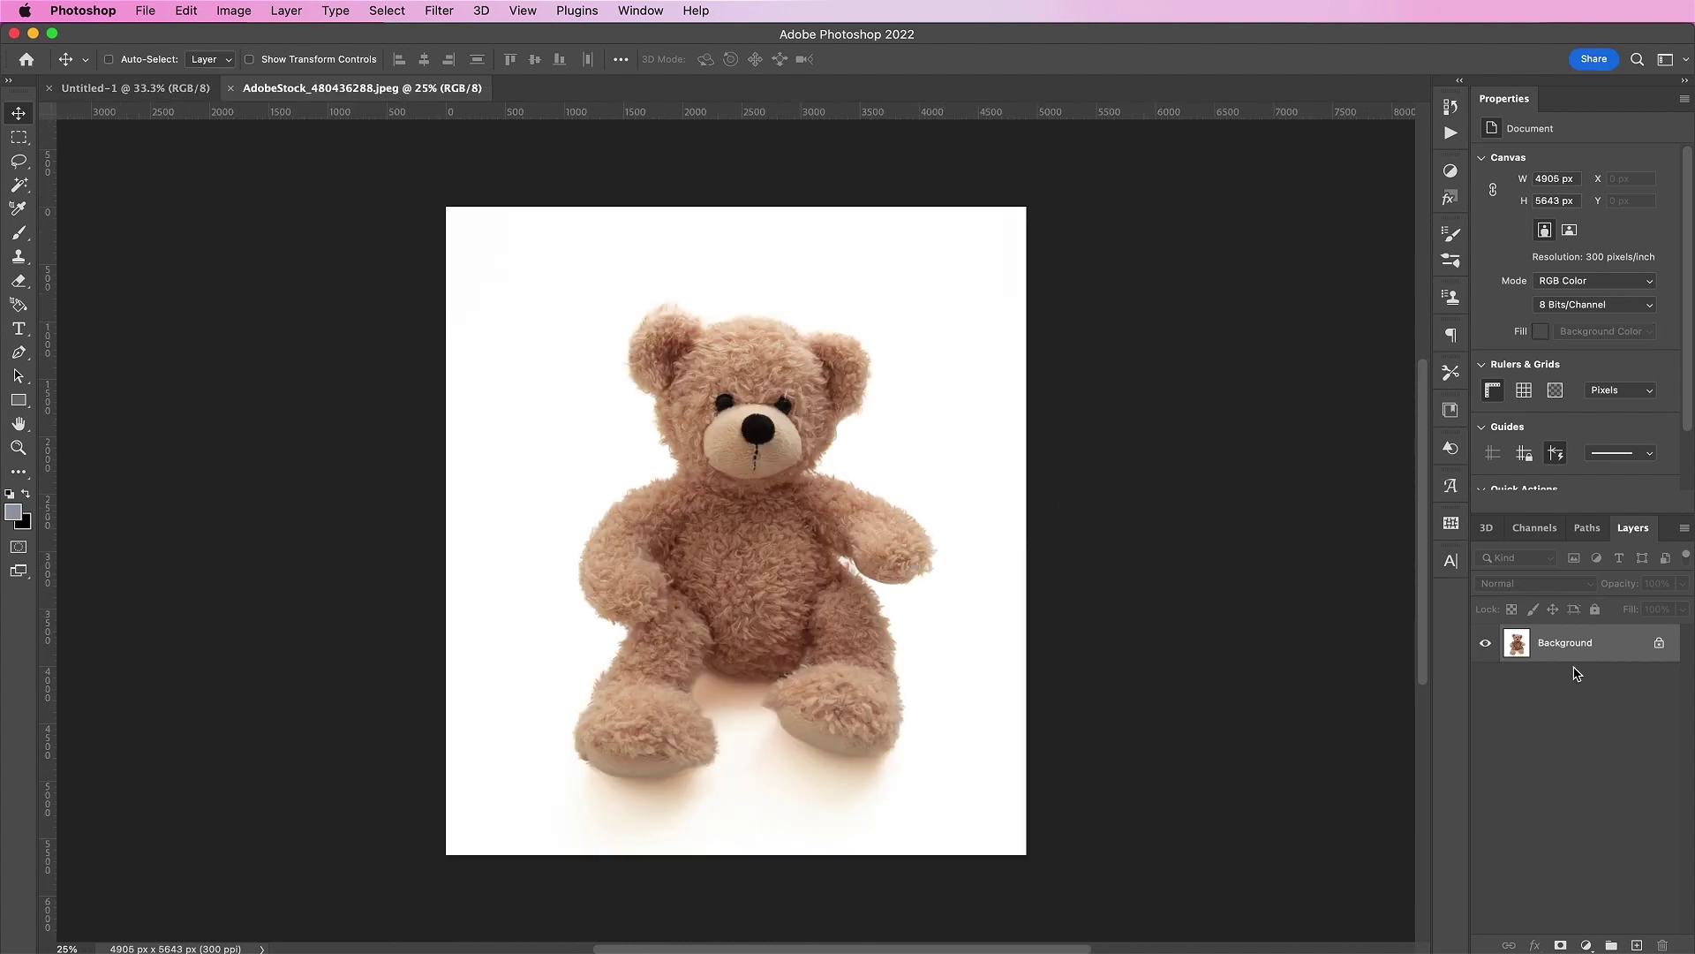
pyautogui.doubleClick(1566, 643)
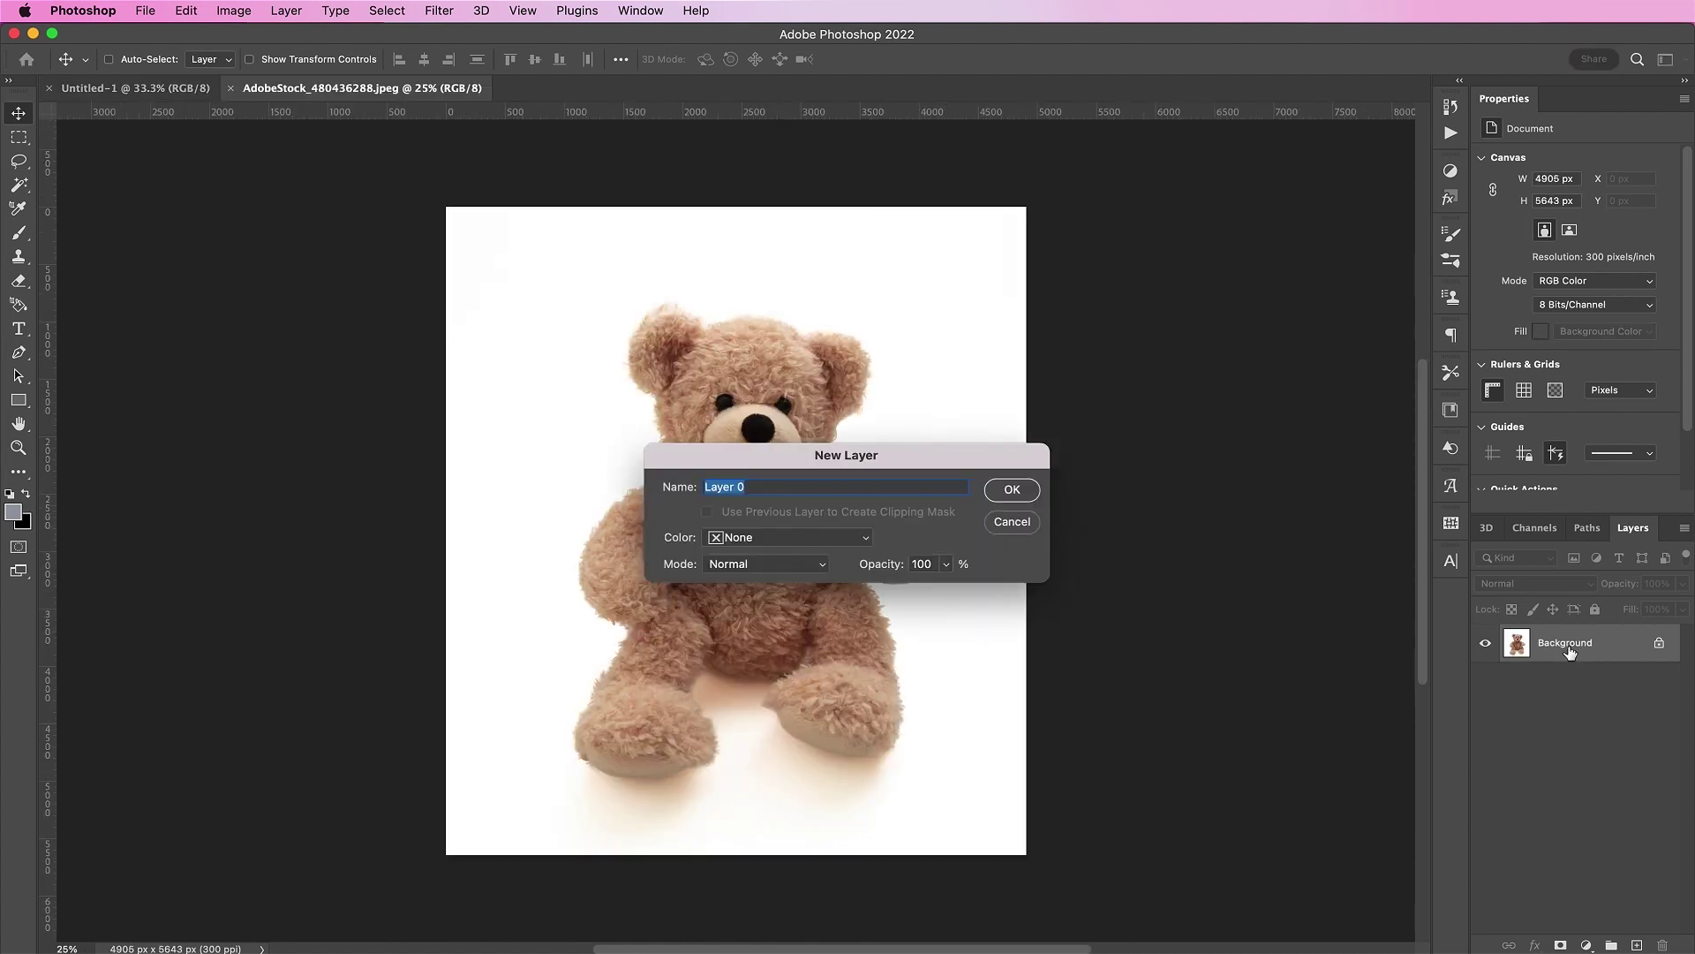
pyautogui.write('Teddy Bear')
pyautogui.press('Return')
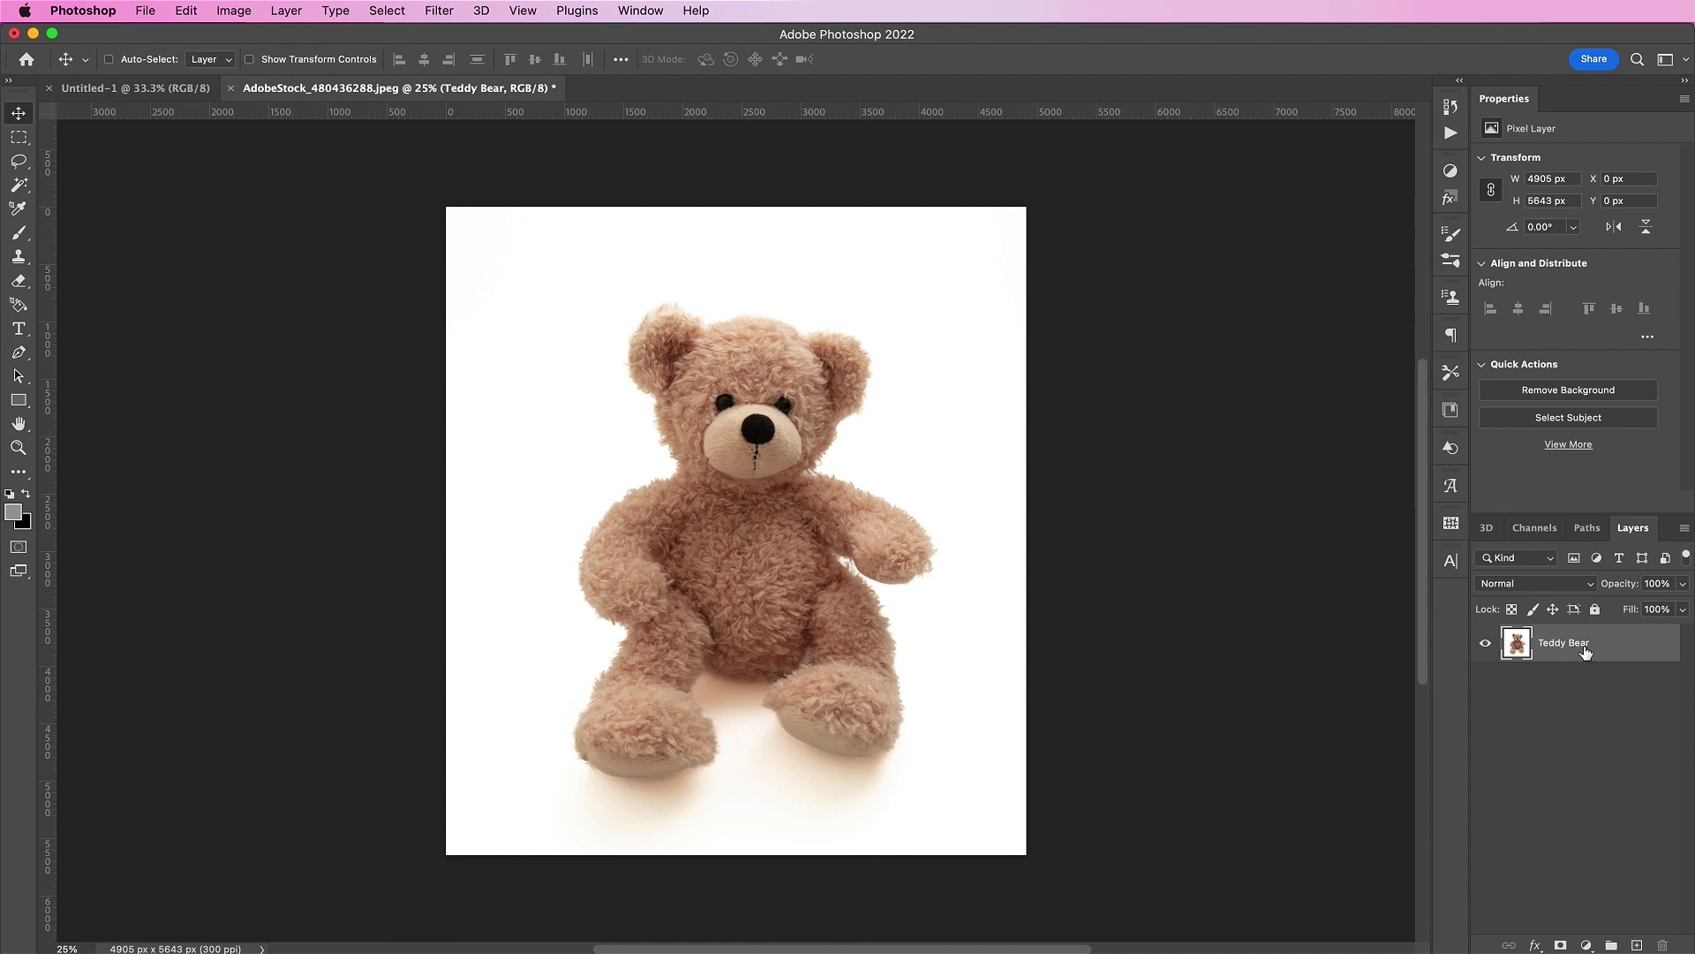
pyautogui.rightClick(1643, 659)
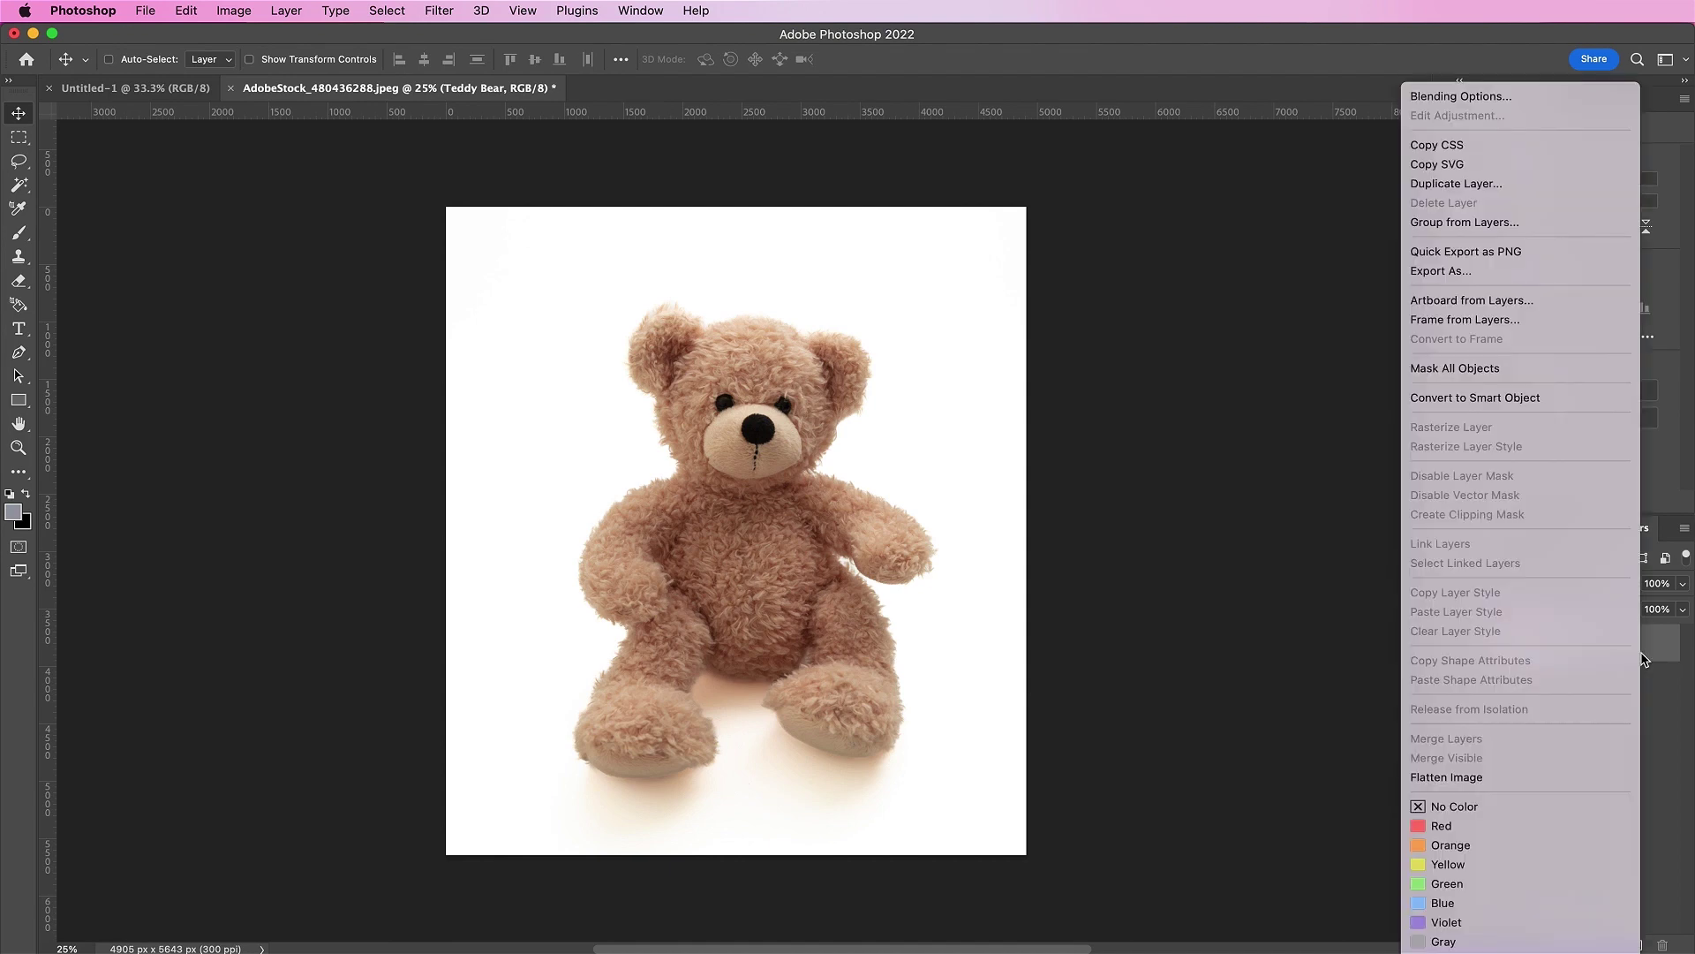
pyautogui.click(1467, 397)
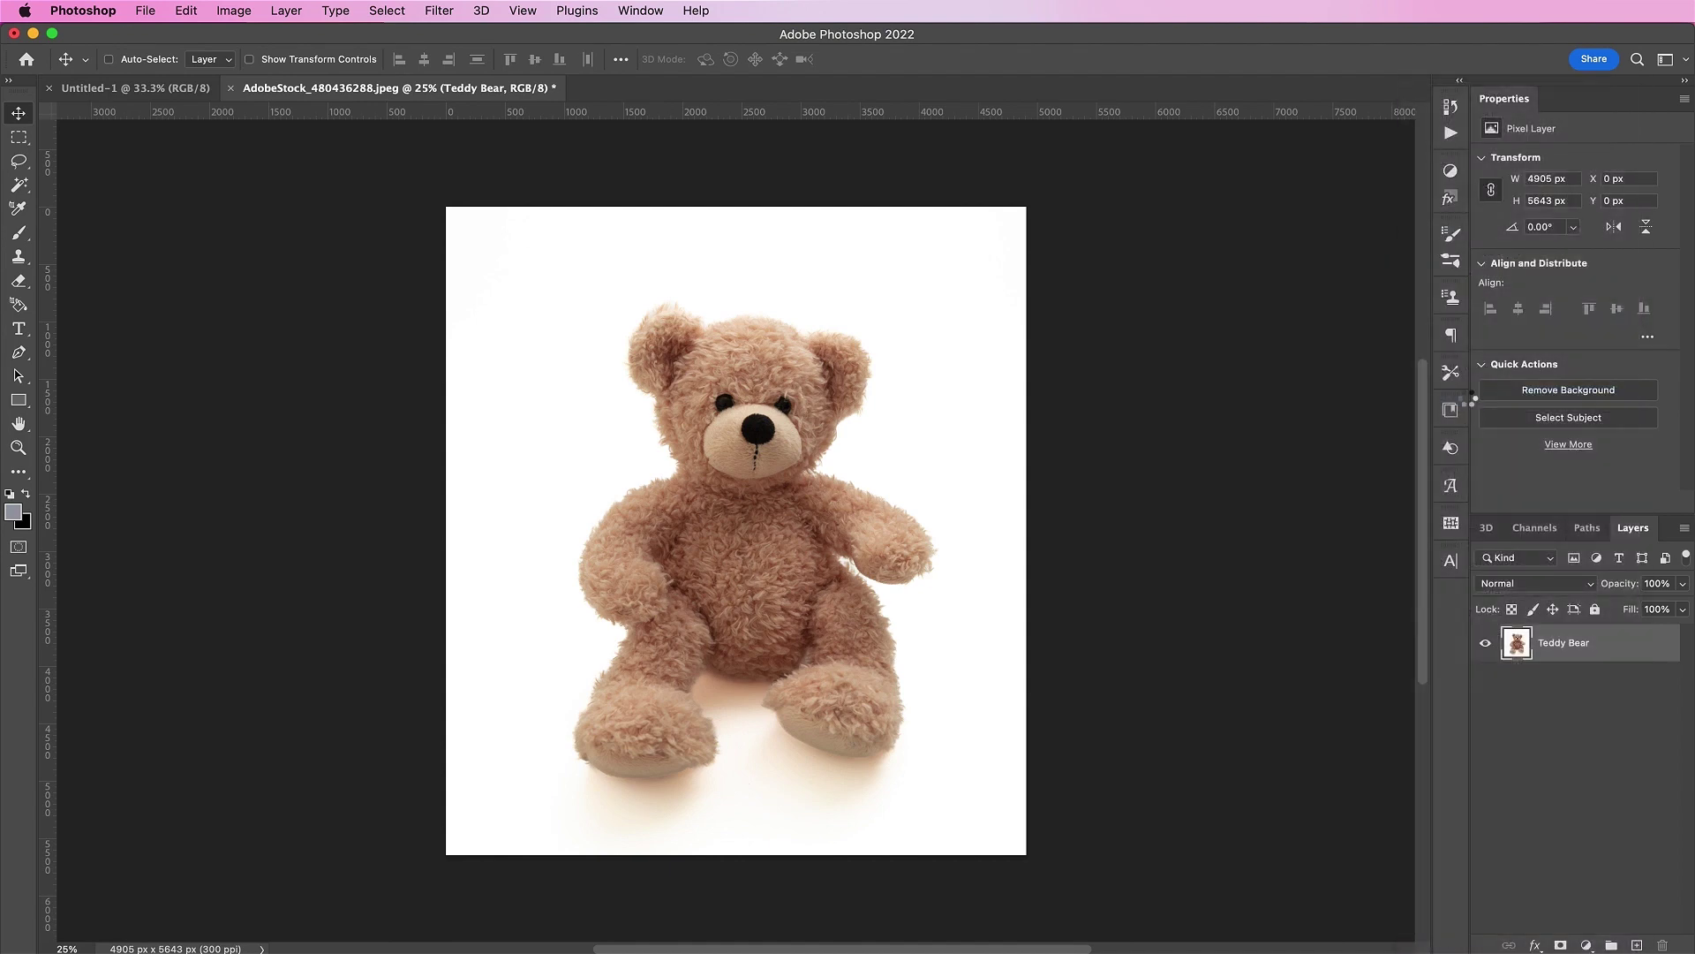
# Select the bear as subject, mask out the white background and drag it into Untitled-1.
pyautogui.click(395, 10)
pyautogui.click(405, 222)
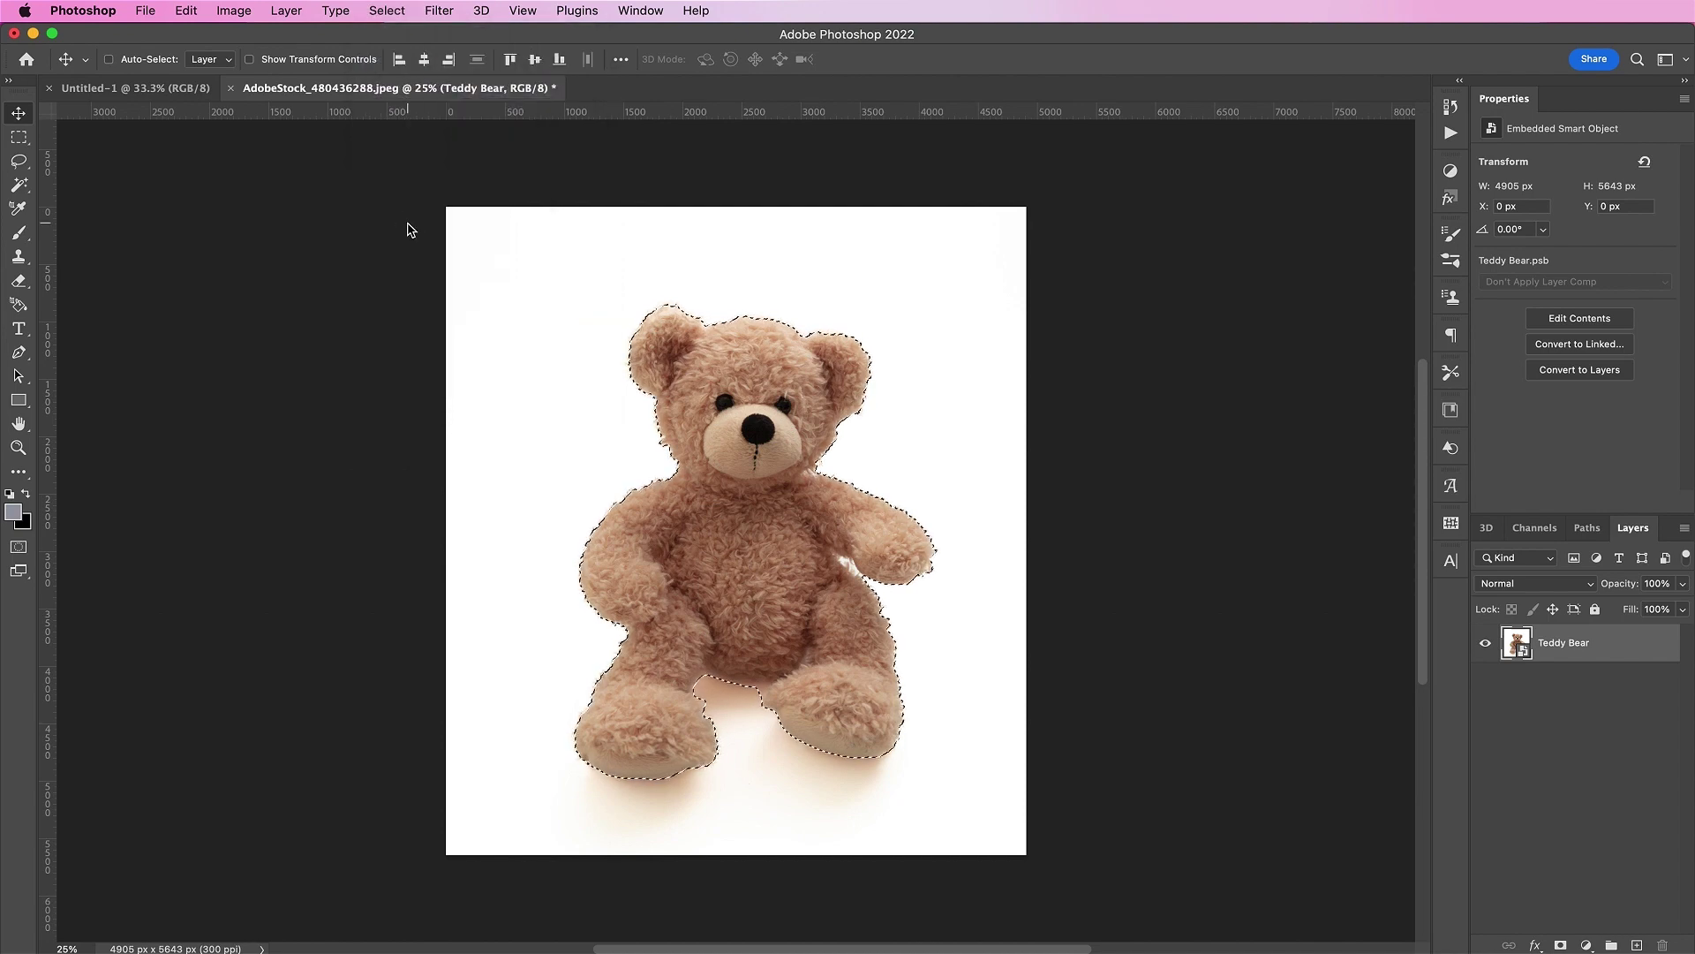
pyautogui.click(1559, 945)
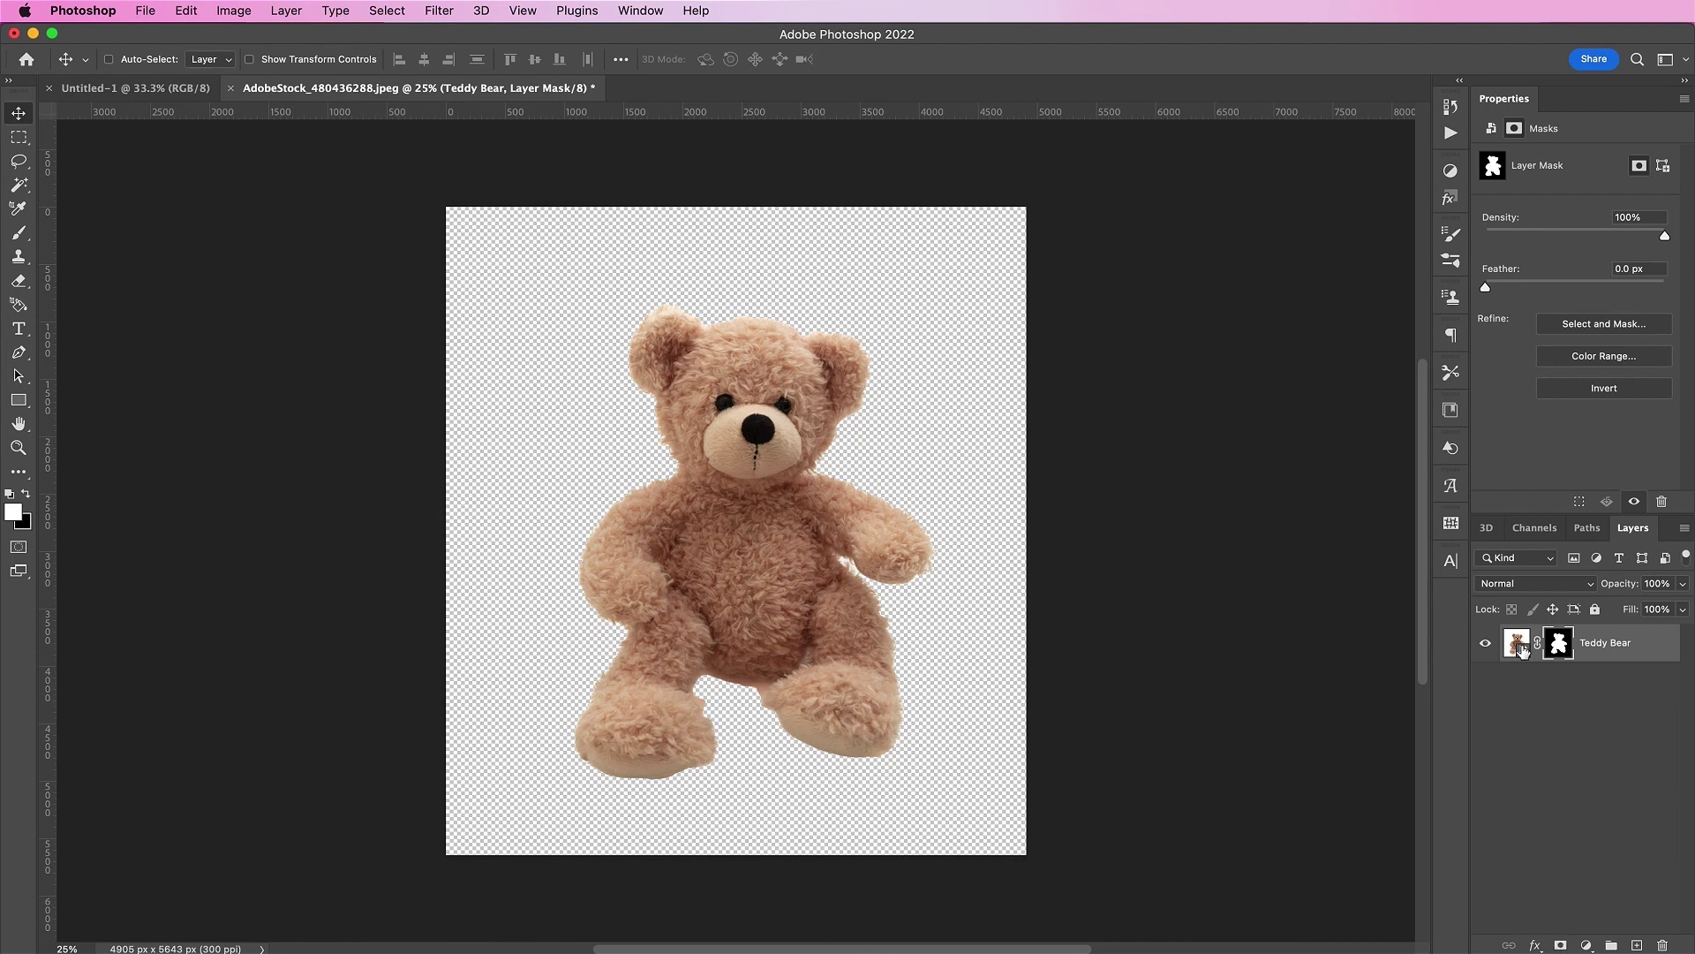
pyautogui.moveTo(733, 399); pyautogui.dragTo(814, 567)
# Scale the bear down to about 46% and centre it on the page.
pyautogui.press('super+t')
pyautogui.moveTo(1150, 561); pyautogui.dragTo(731, 526)
pyautogui.moveTo(614, 572); pyautogui.dragTo(742, 537)
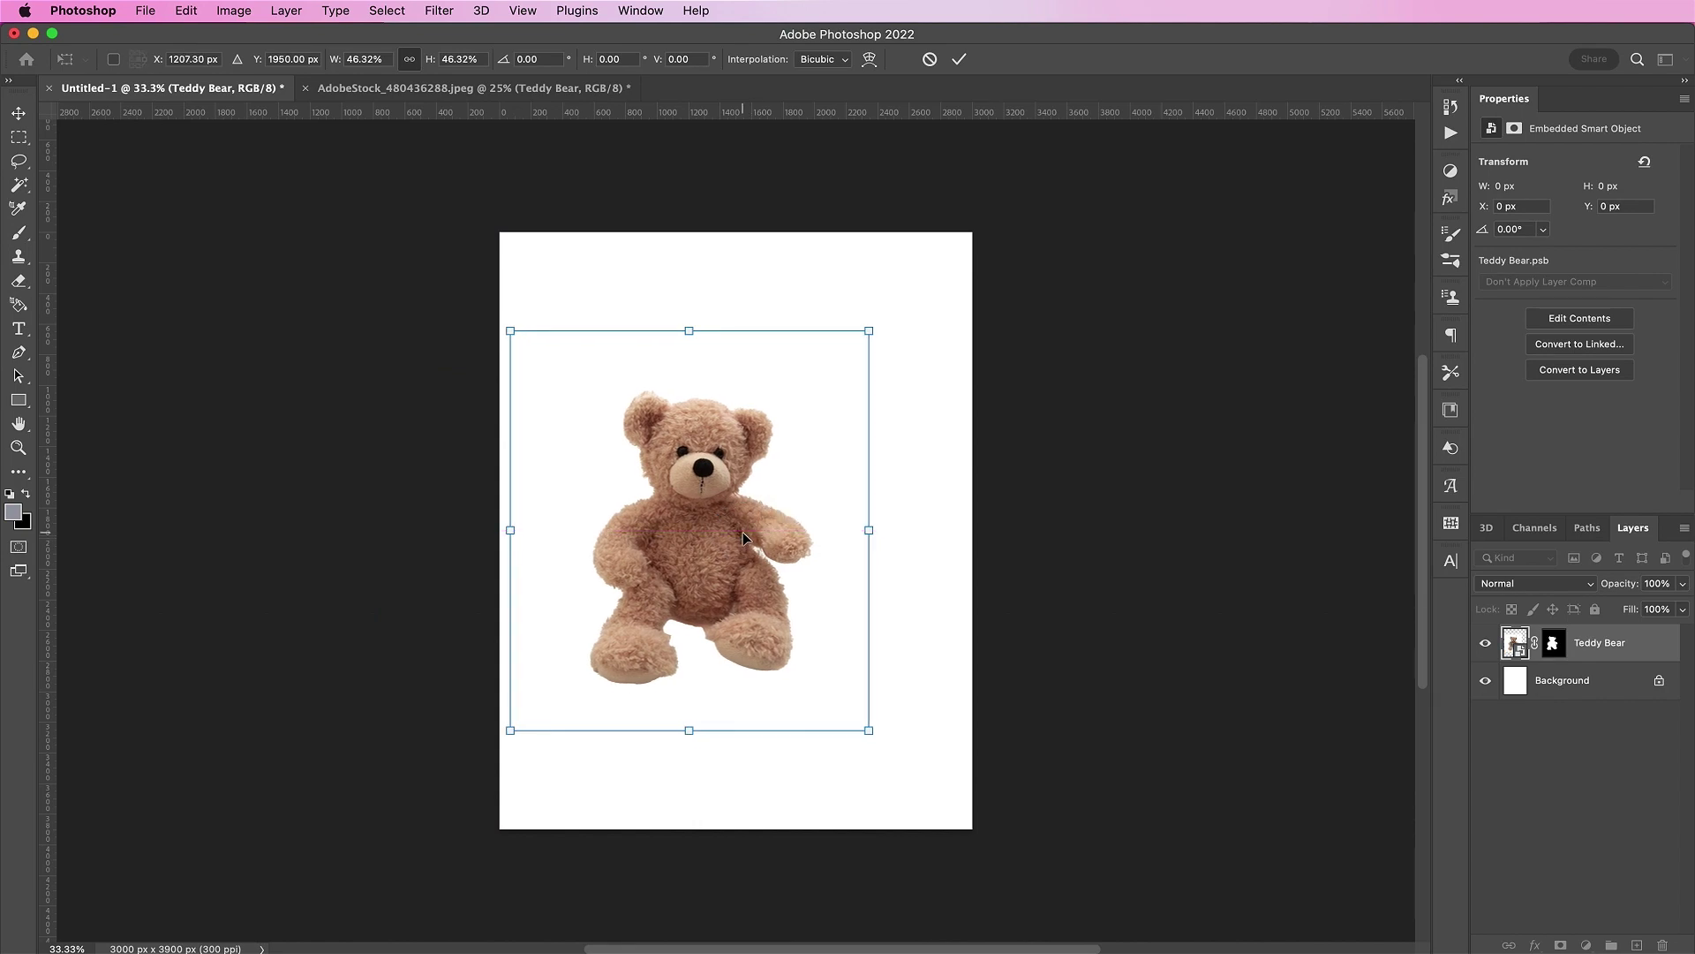
pyautogui.press('Return')
pyautogui.scroll(5, 740, 536)
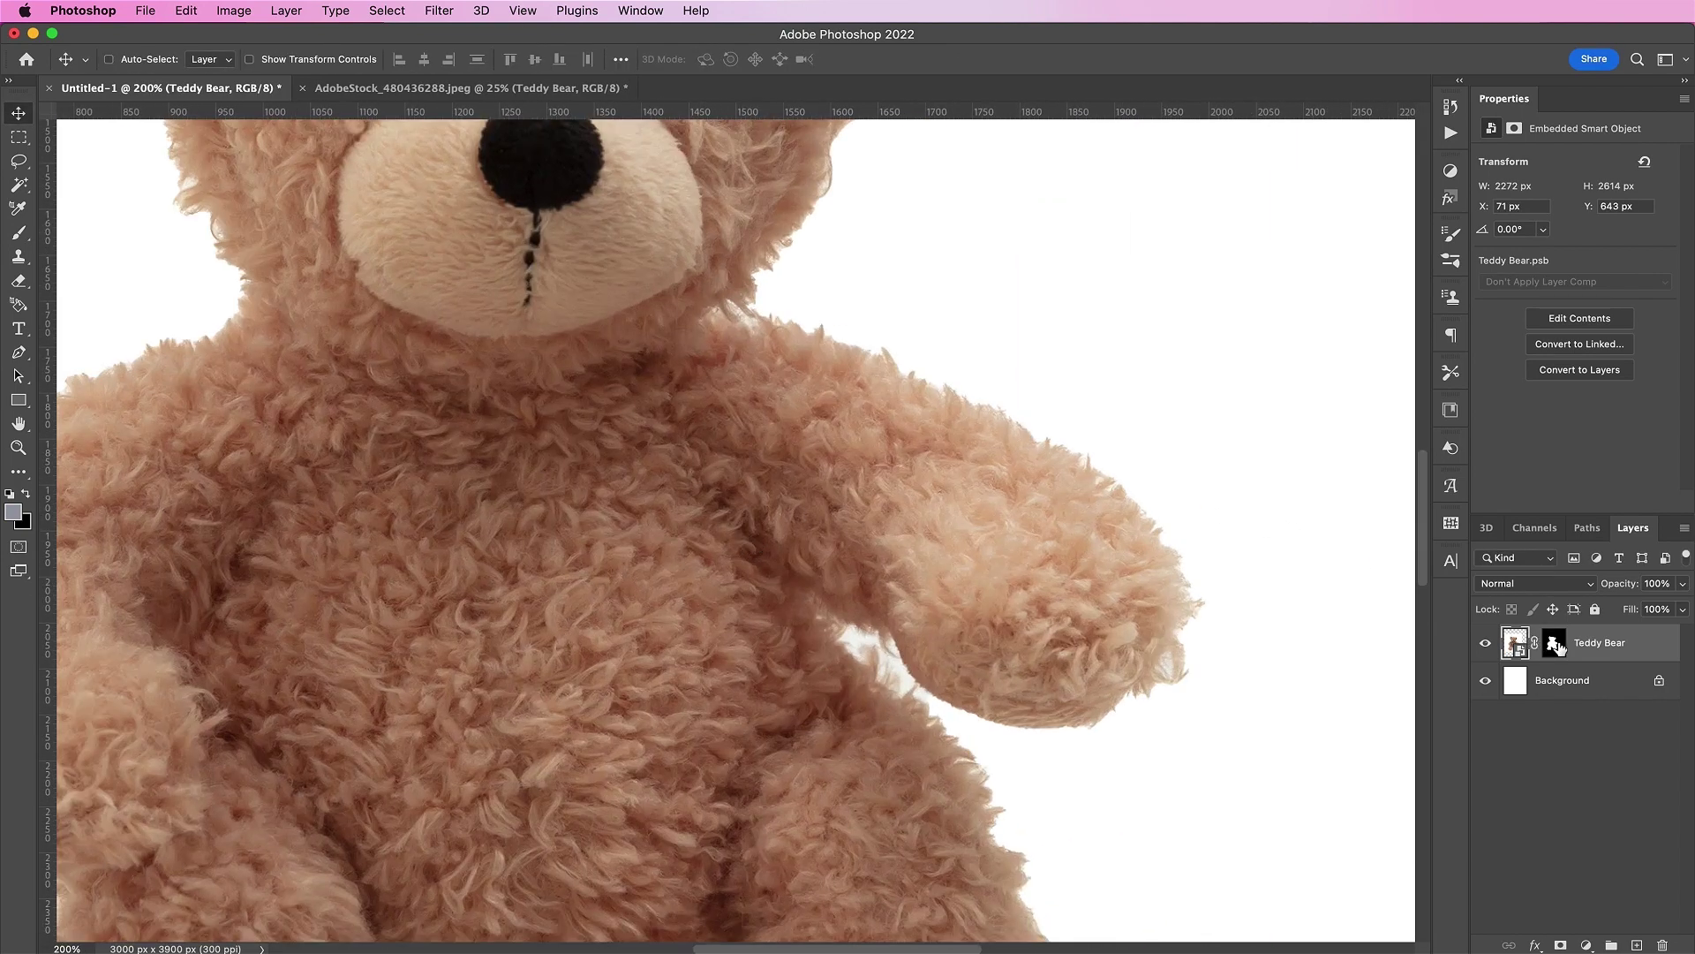
# Target the Teddy Bear mask and set up a black textured brush at 90 px.
pyautogui.click(1555, 645)
pyautogui.click(1450, 260)
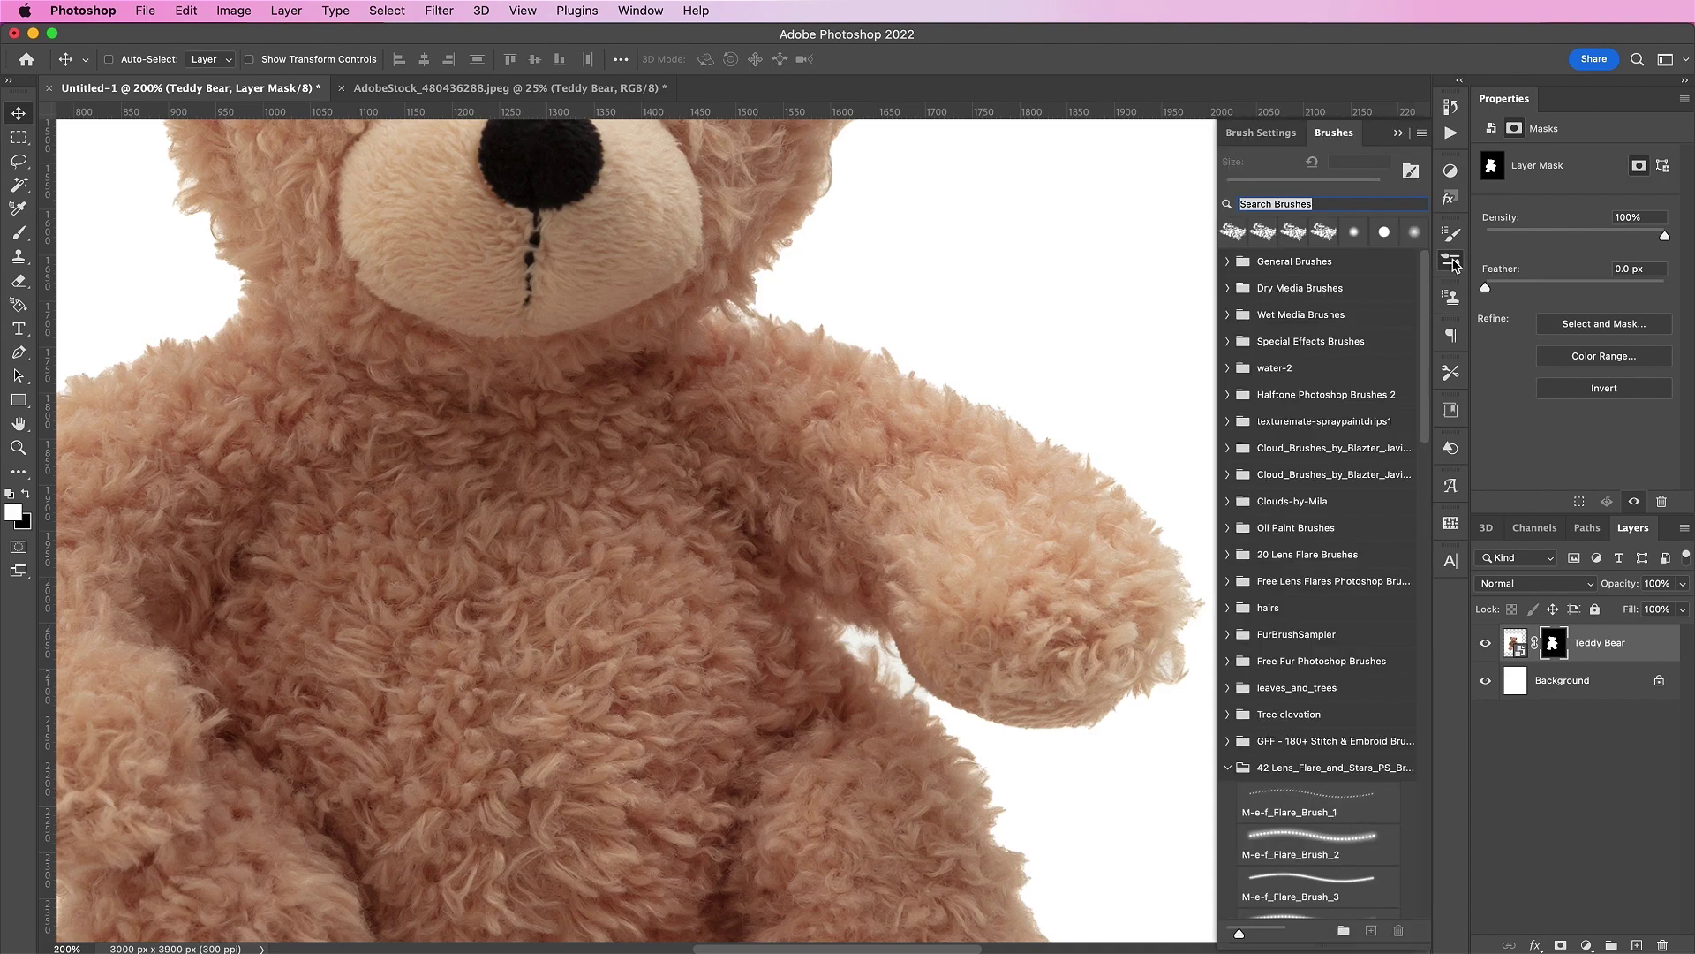
pyautogui.click(1286, 141)
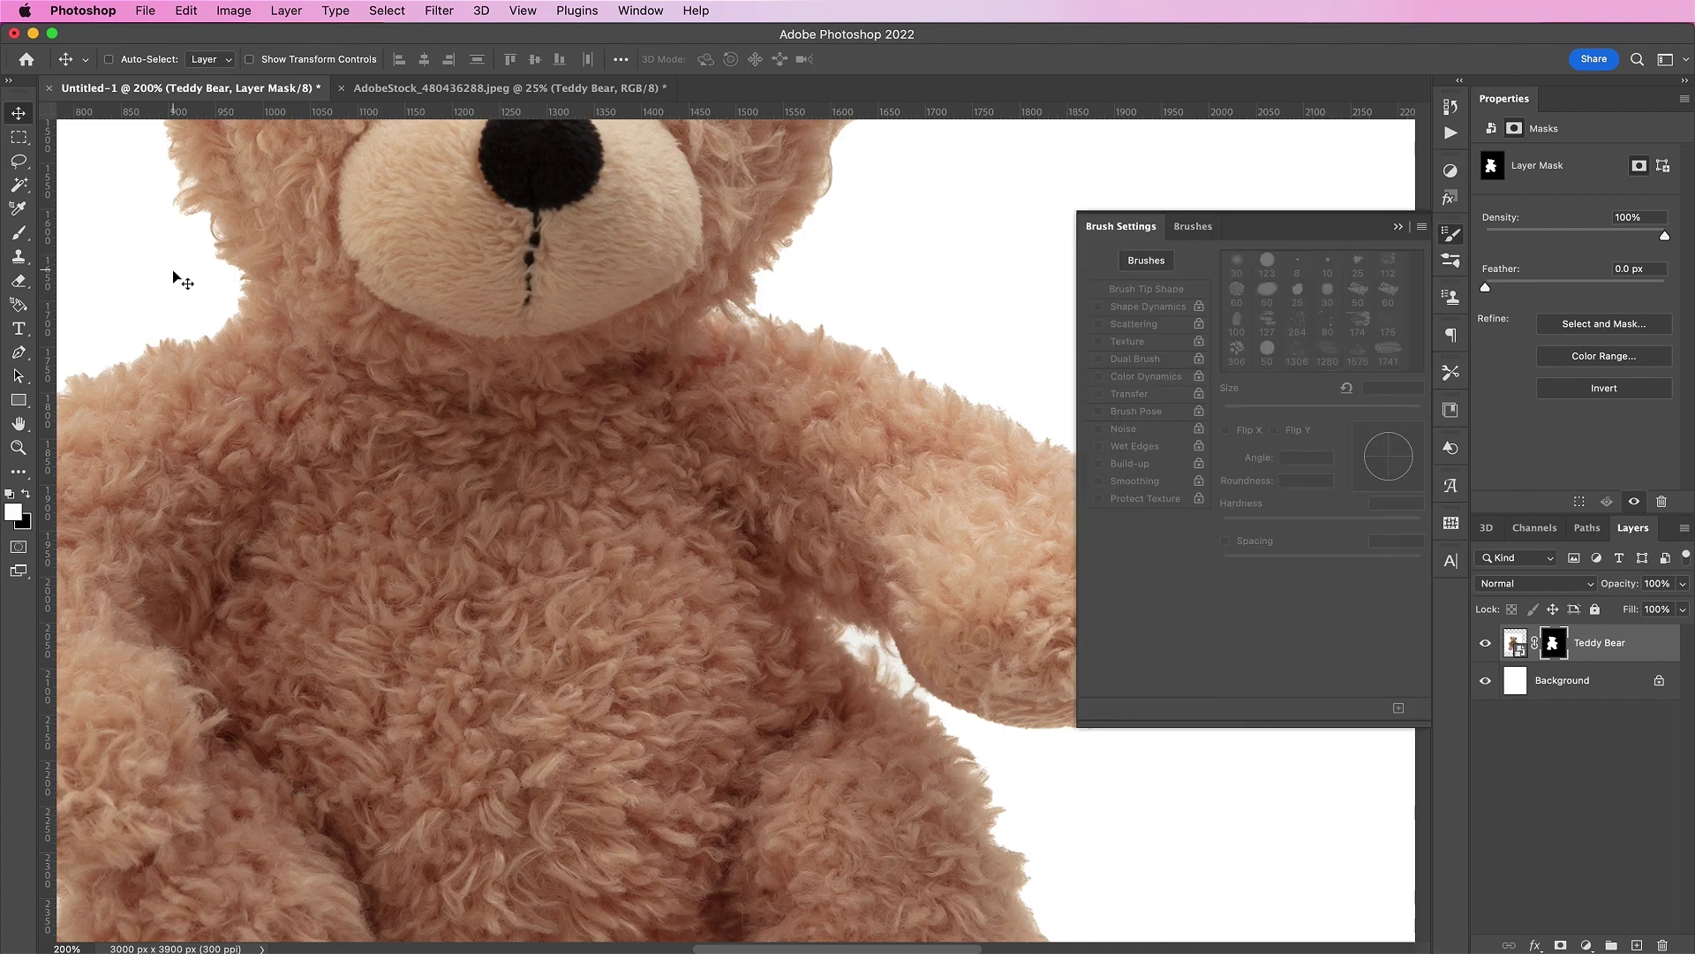
pyautogui.click(19, 233)
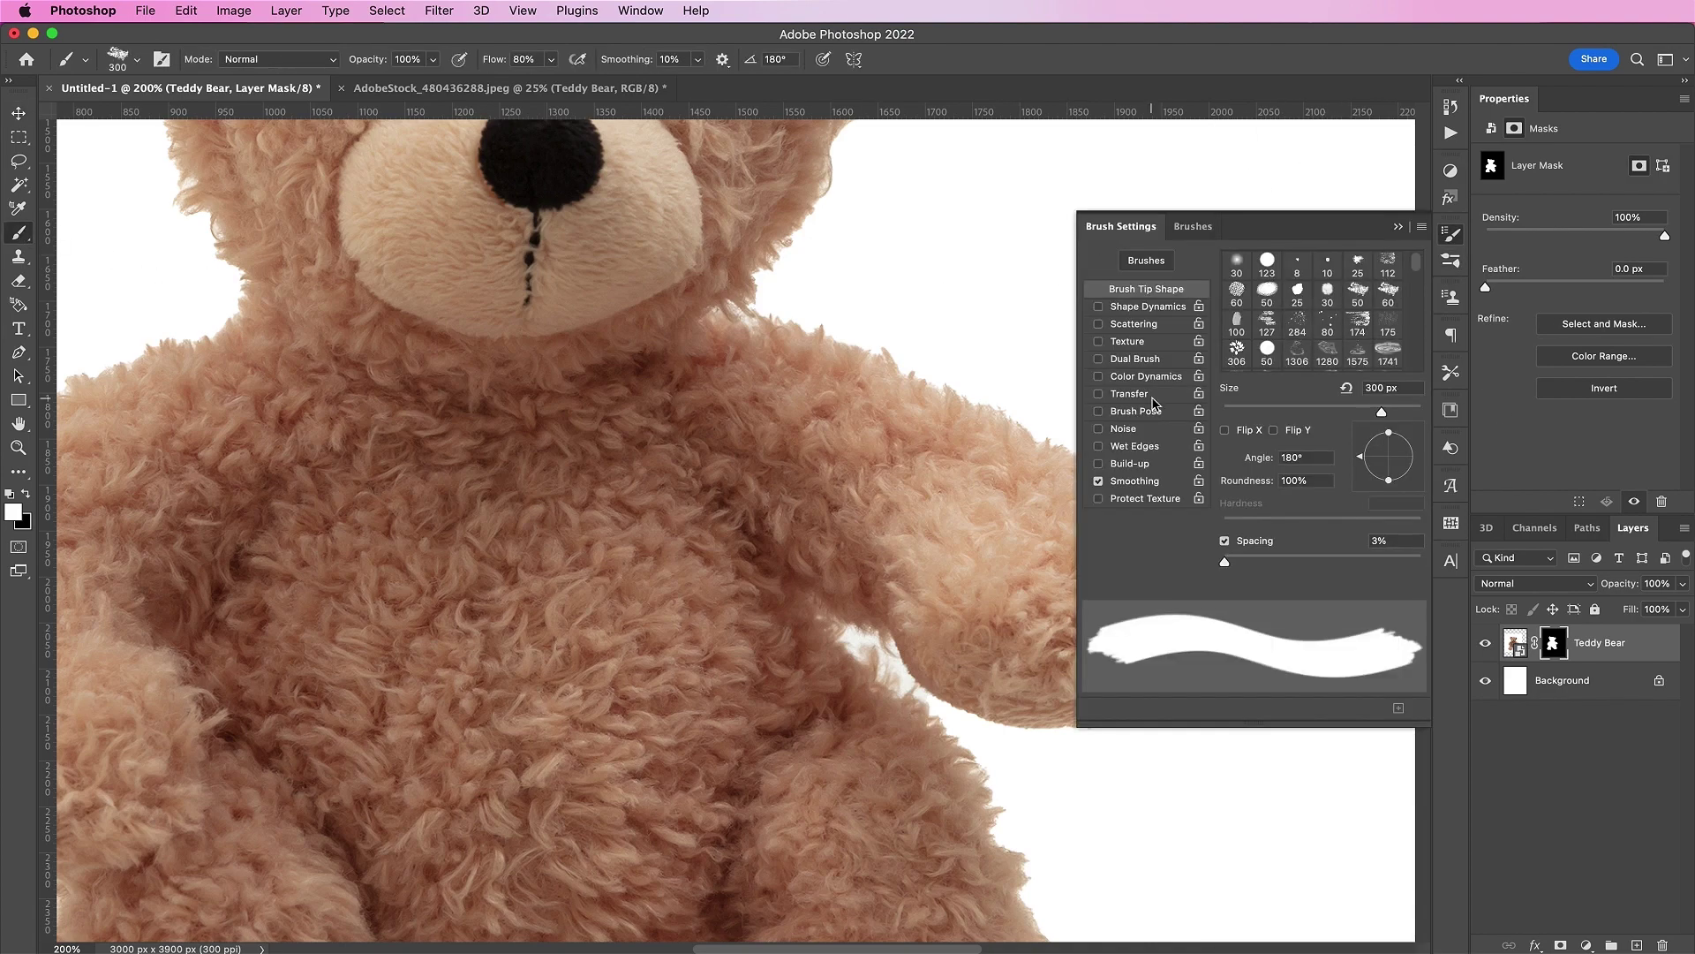
pyautogui.click(1358, 294)
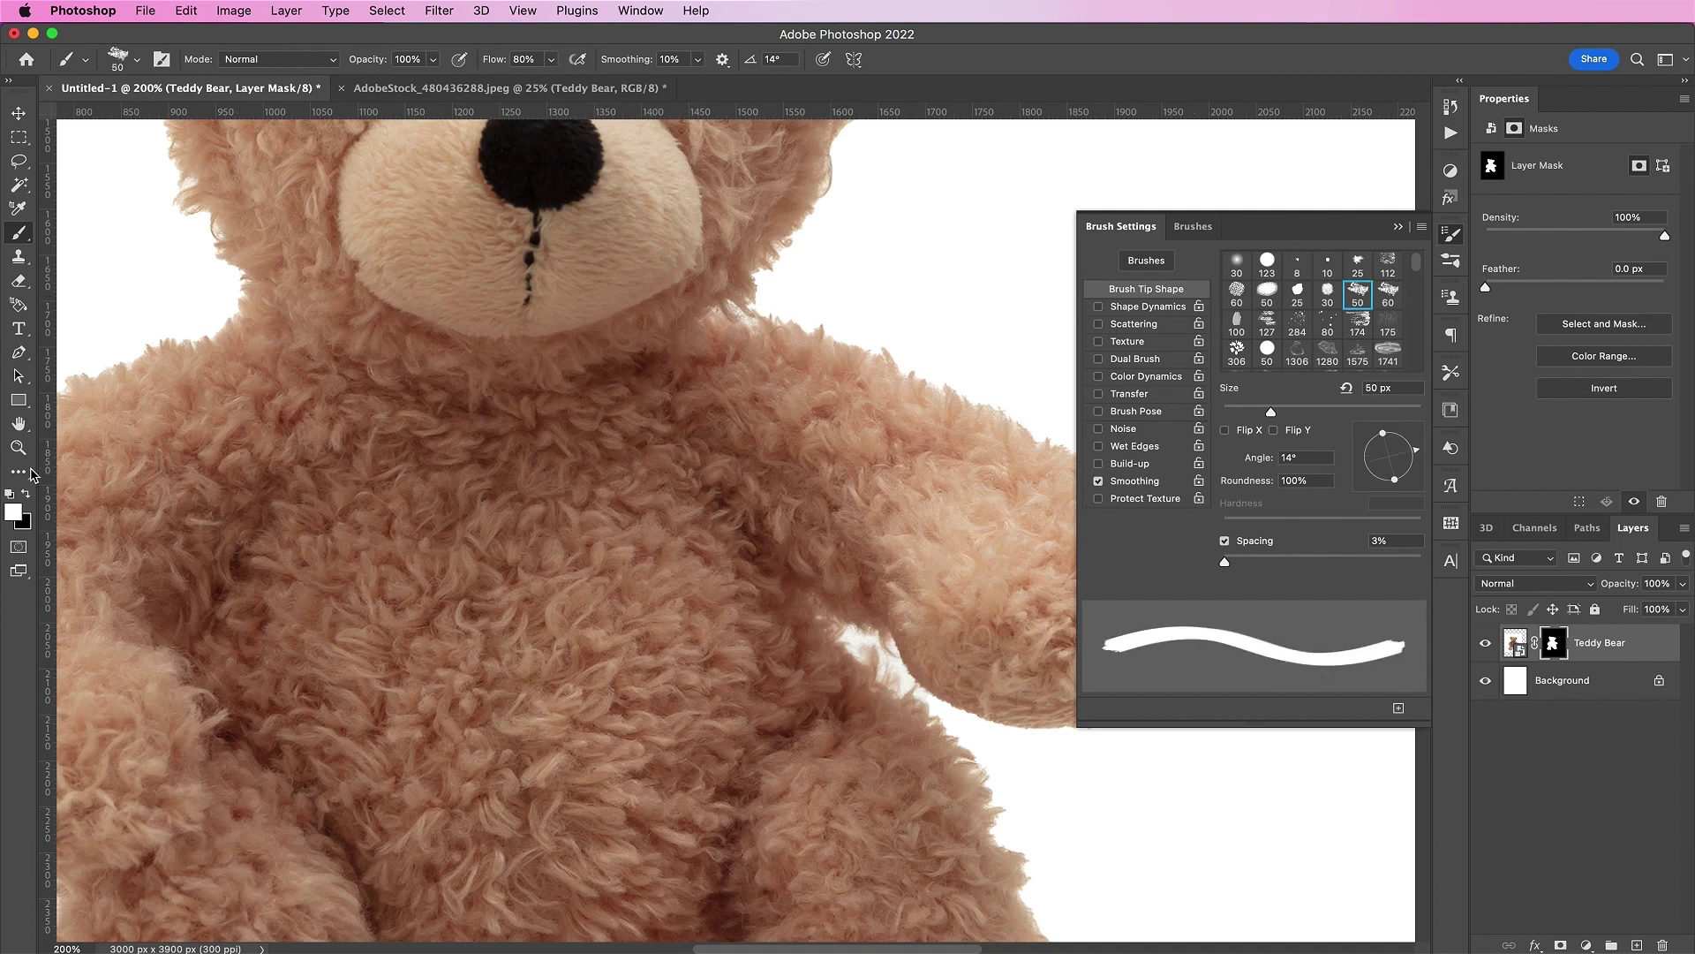
pyautogui.click(25, 494)
pyautogui.scroll(-10, 626, 610)
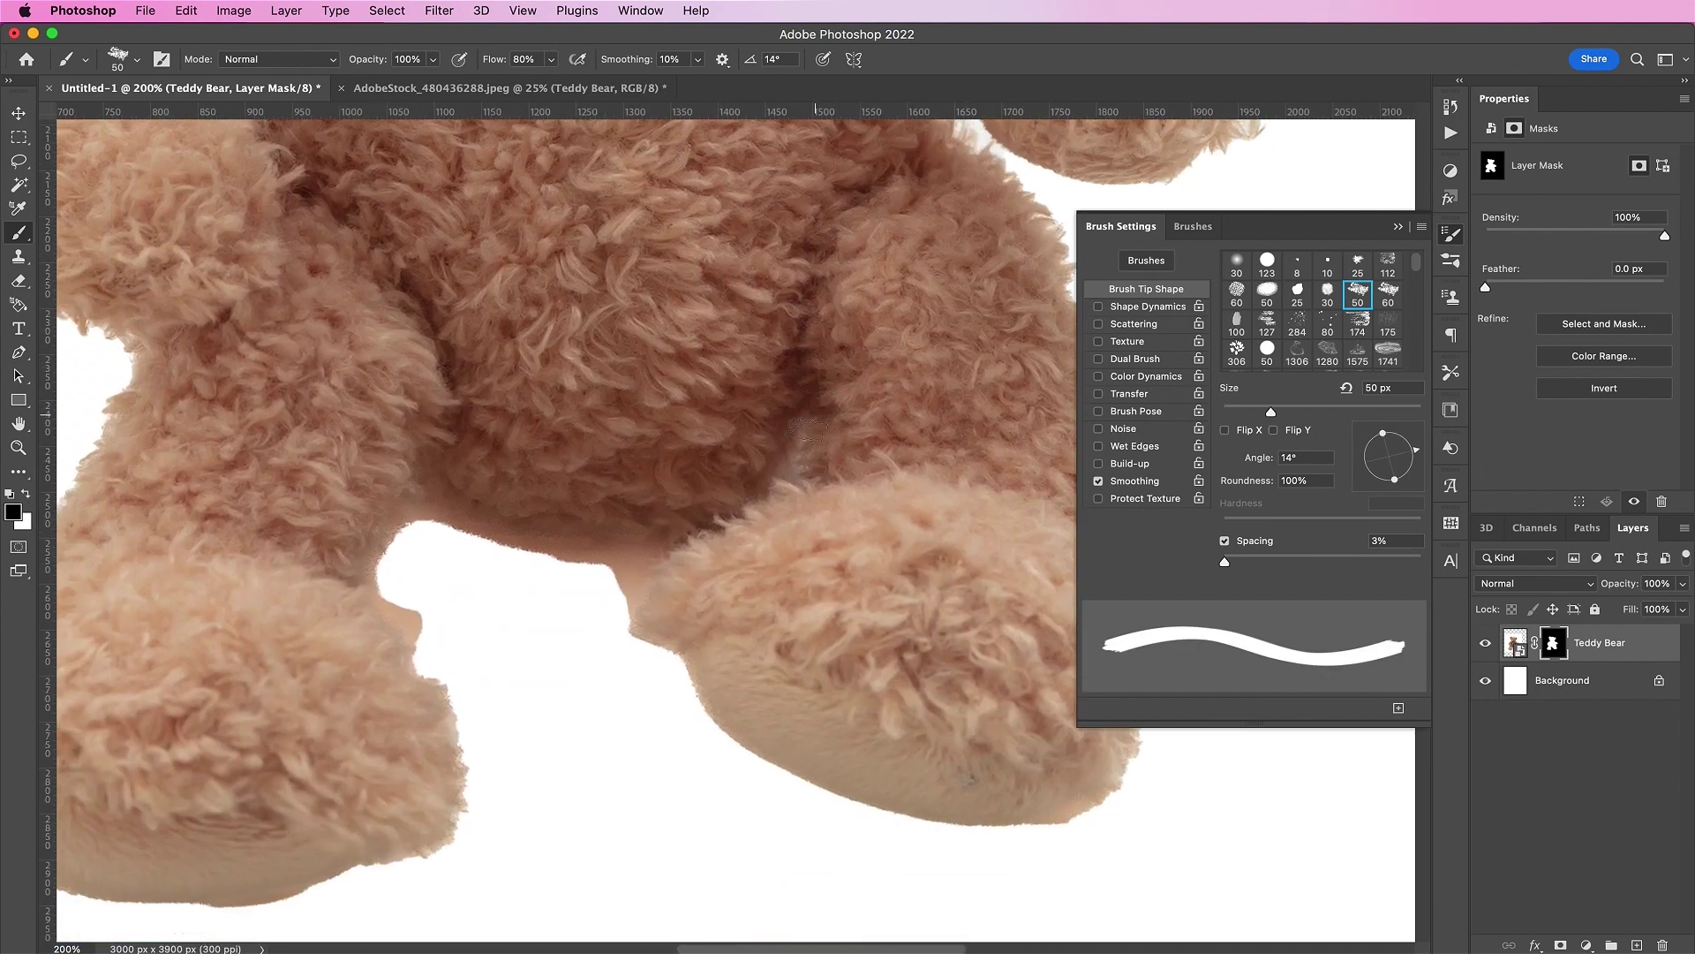
pyautogui.press(']')
pyautogui.press(']')
pyautogui.press(']')
pyautogui.press(']')
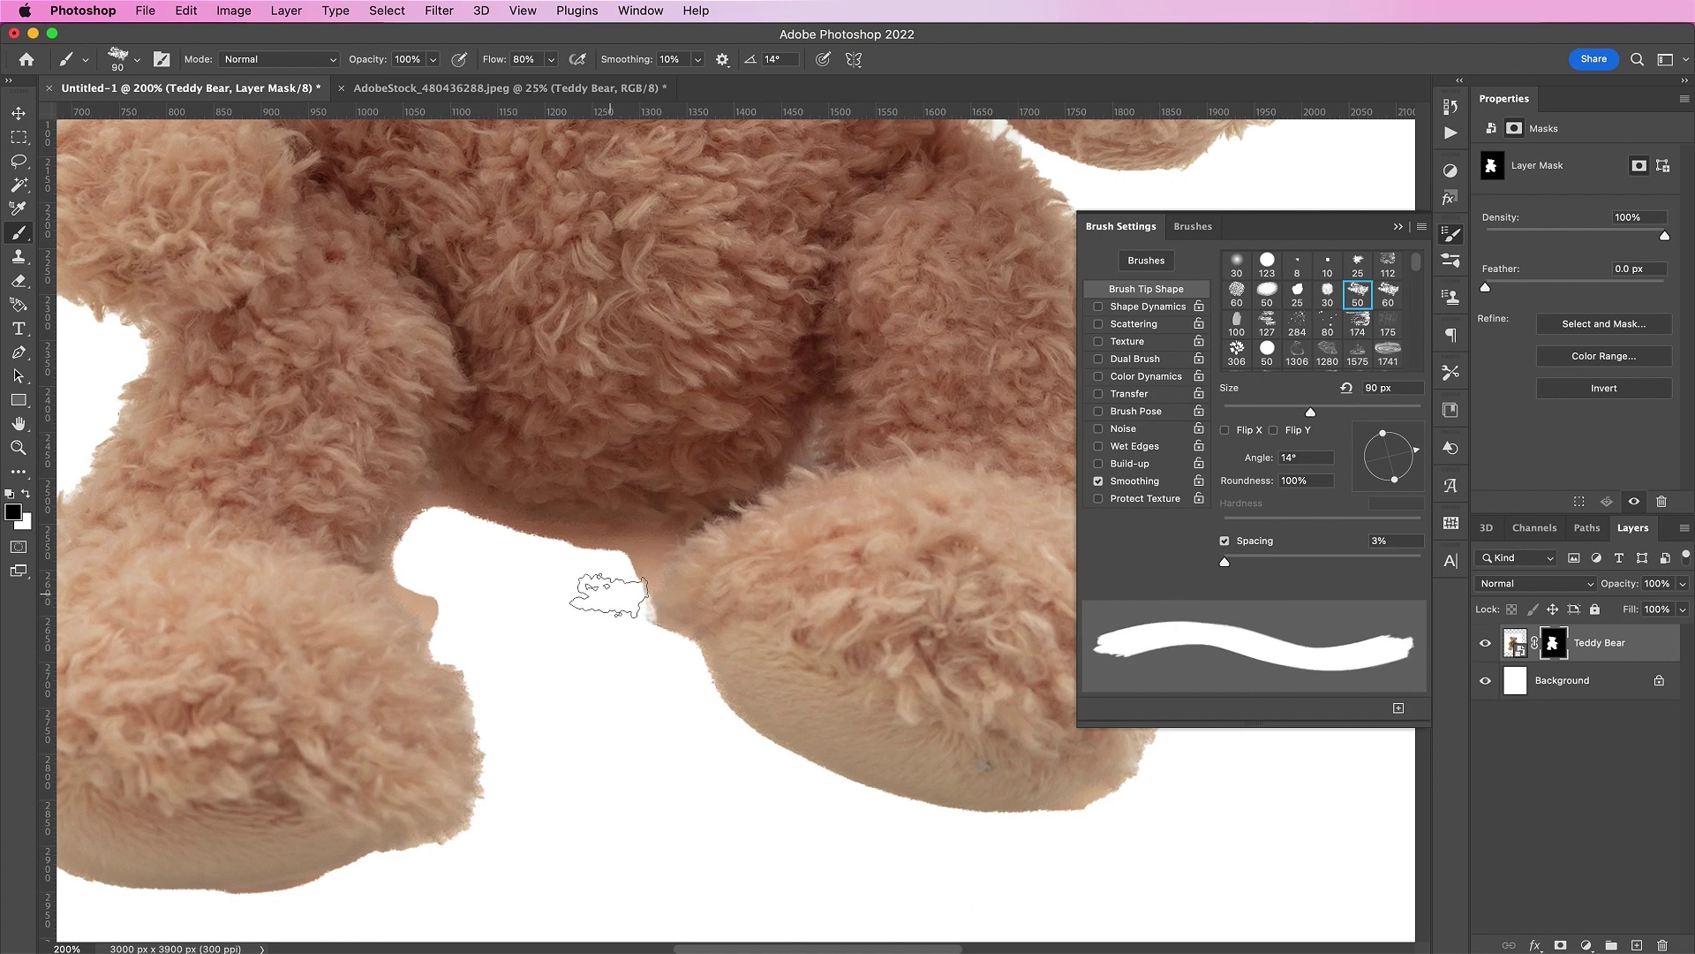
# Paint black on the mask to retouch the edges around the bear's legs.
pyautogui.click(590, 570)
pyautogui.click(588, 572)
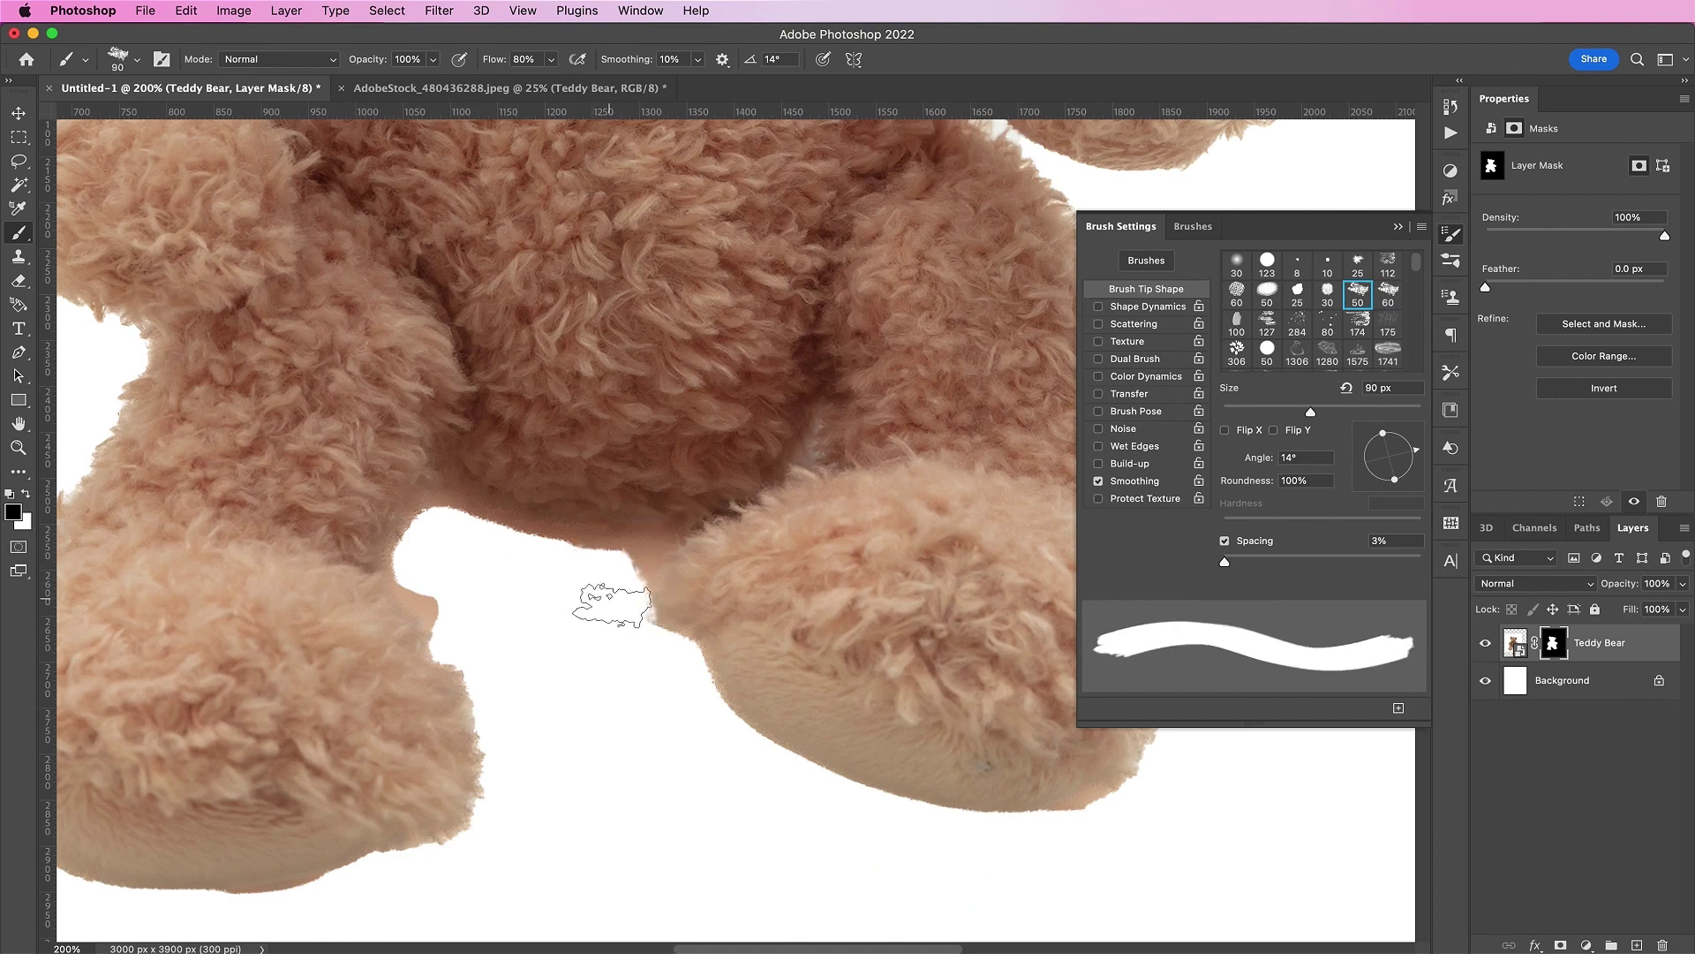
pyautogui.click(633, 633)
pyautogui.click(628, 624)
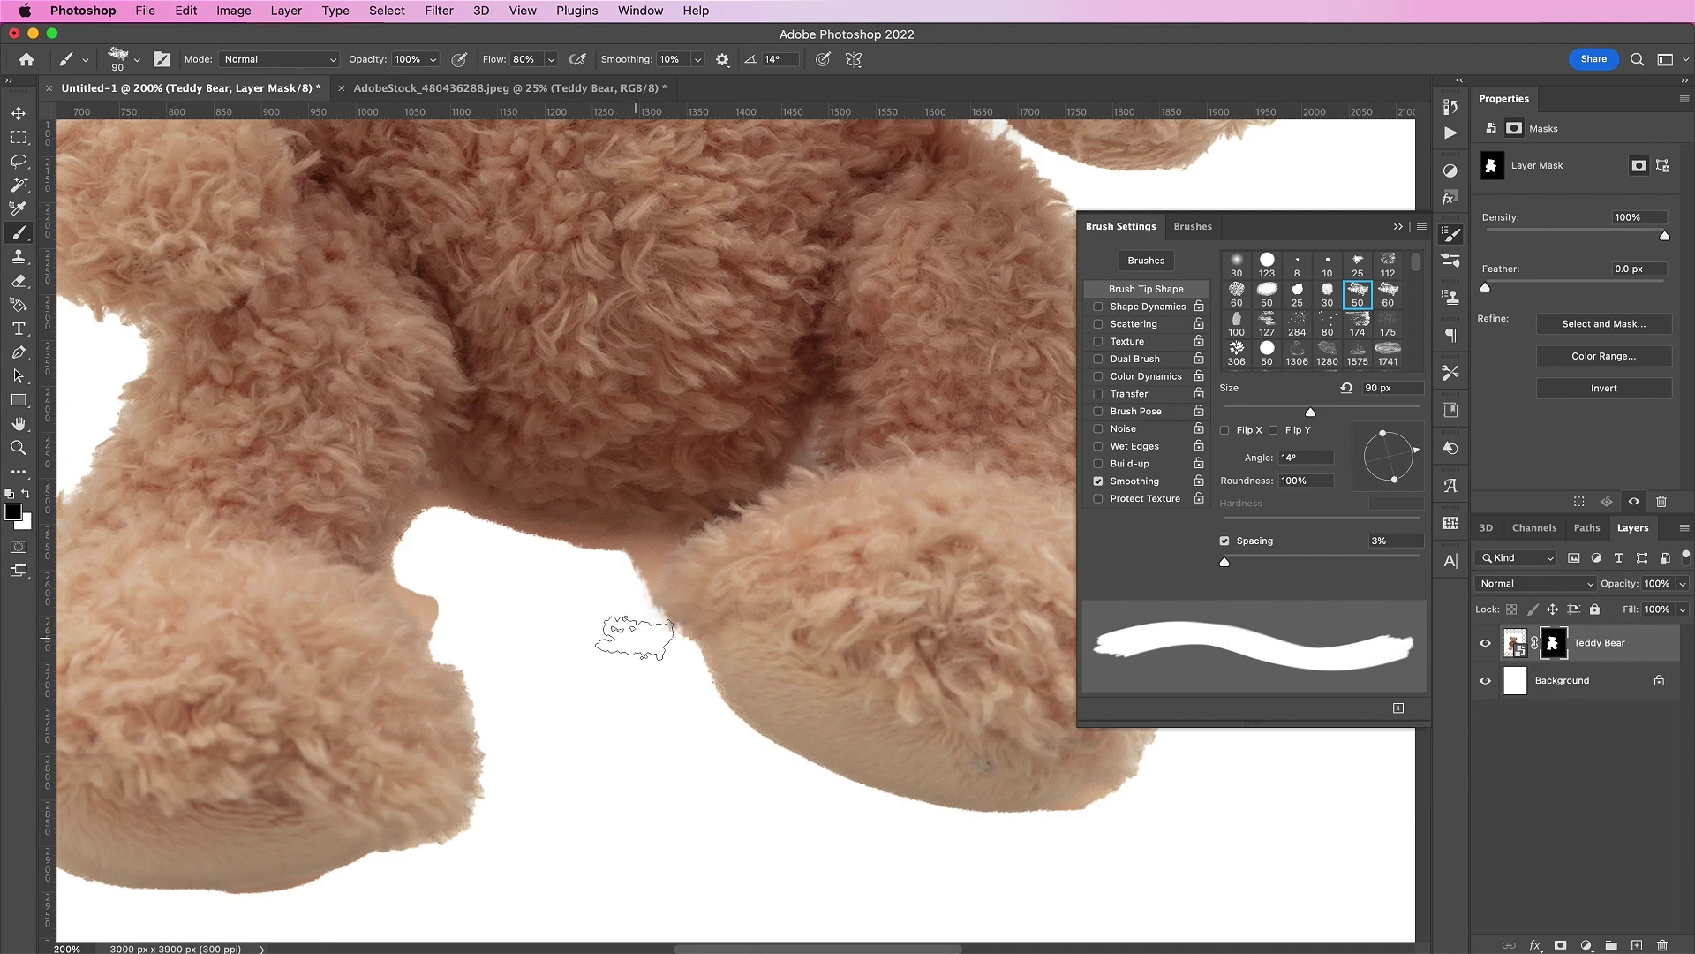
pyautogui.click(634, 629)
pyautogui.click(465, 625)
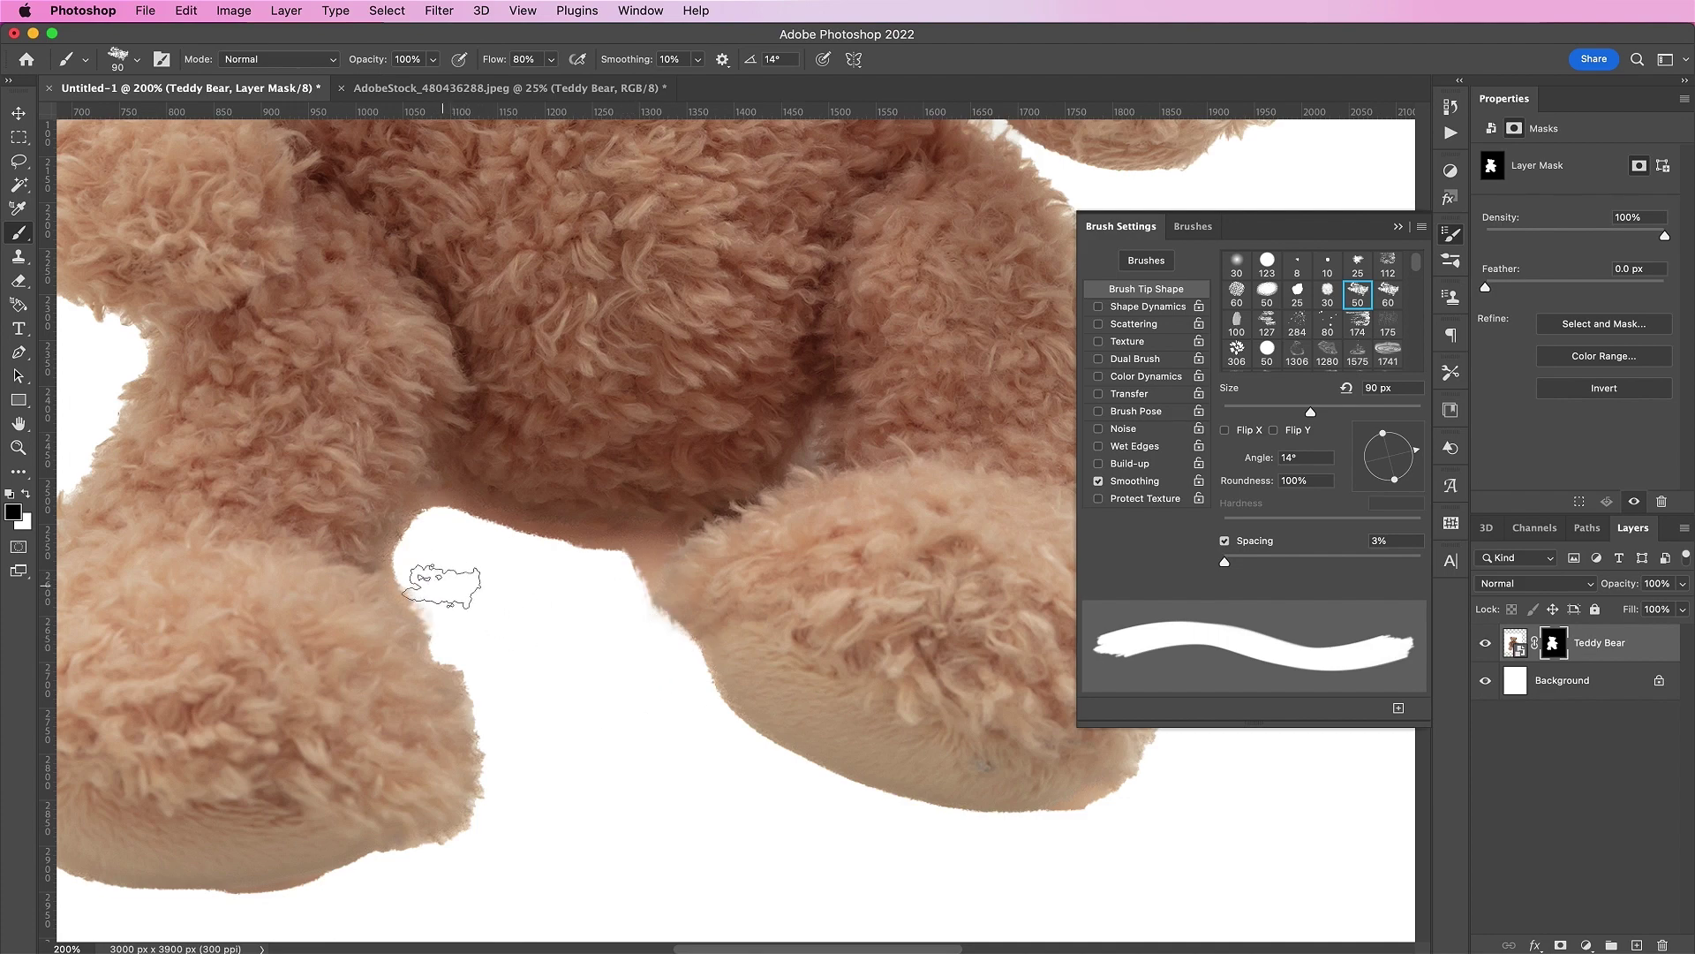
pyautogui.click(434, 584)
pyautogui.scroll(10, 466, 632)
pyautogui.scroll(-8, 465, 631)
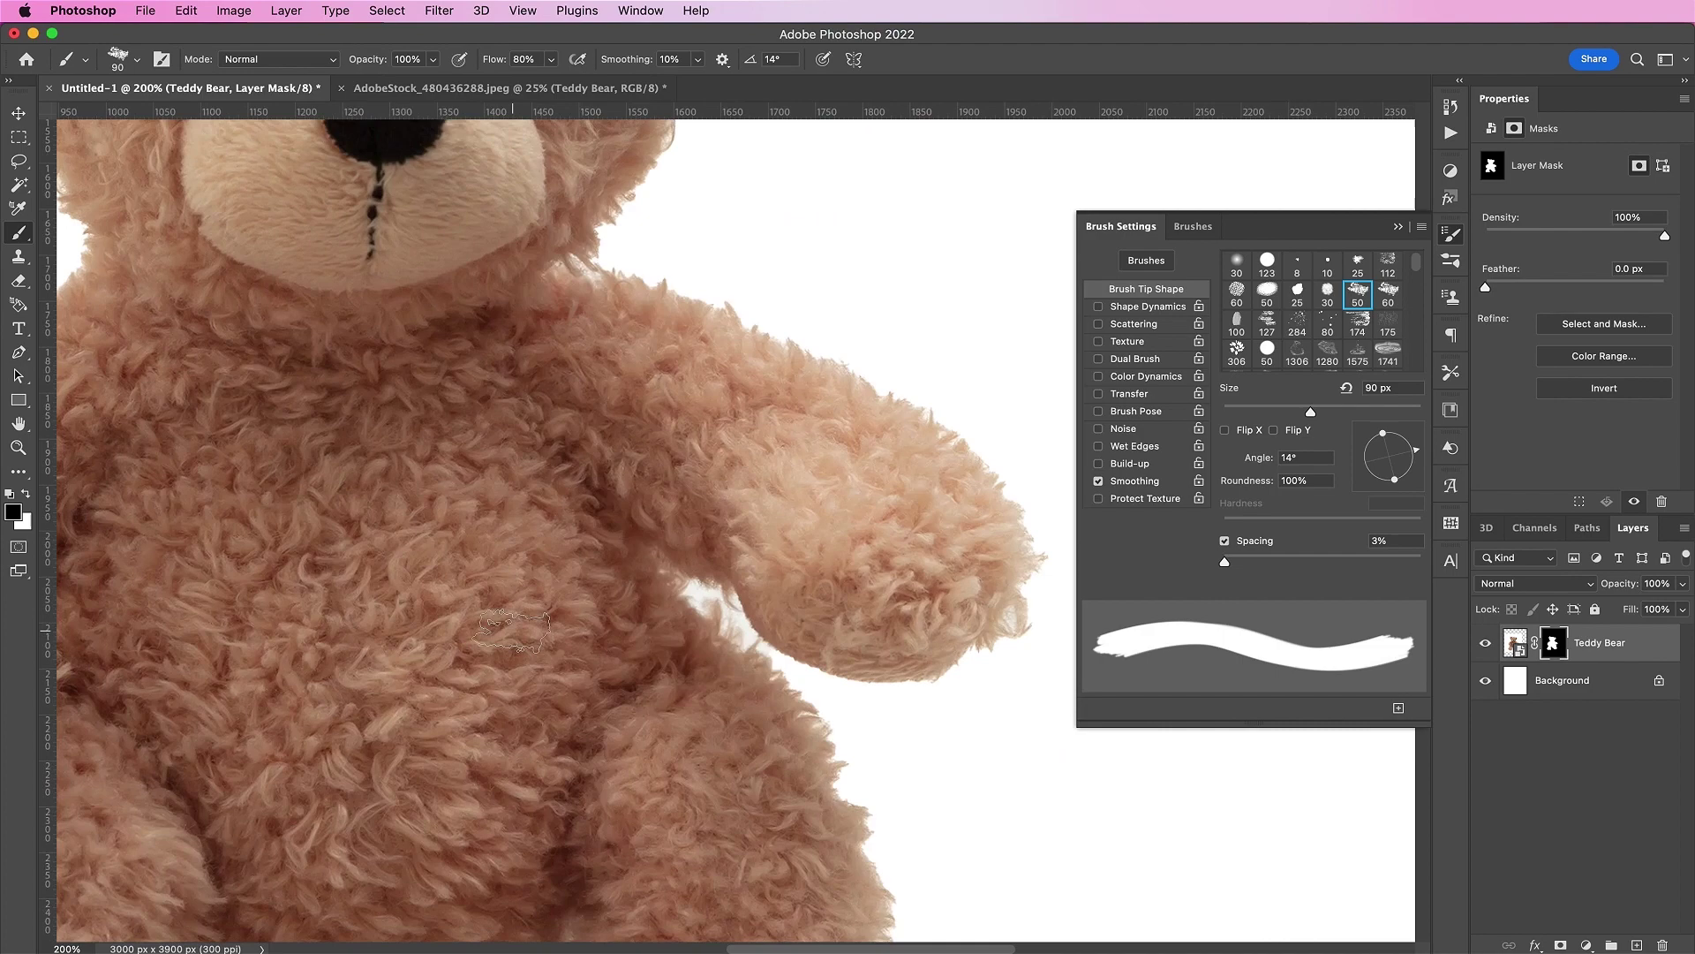
pyautogui.click(18, 113)
# Zoom out, target the bear image instead of its mask, and open the Camera Raw filter.
pyautogui.click(1515, 643)
pyautogui.press('super+minus')
pyautogui.press('super+minus')
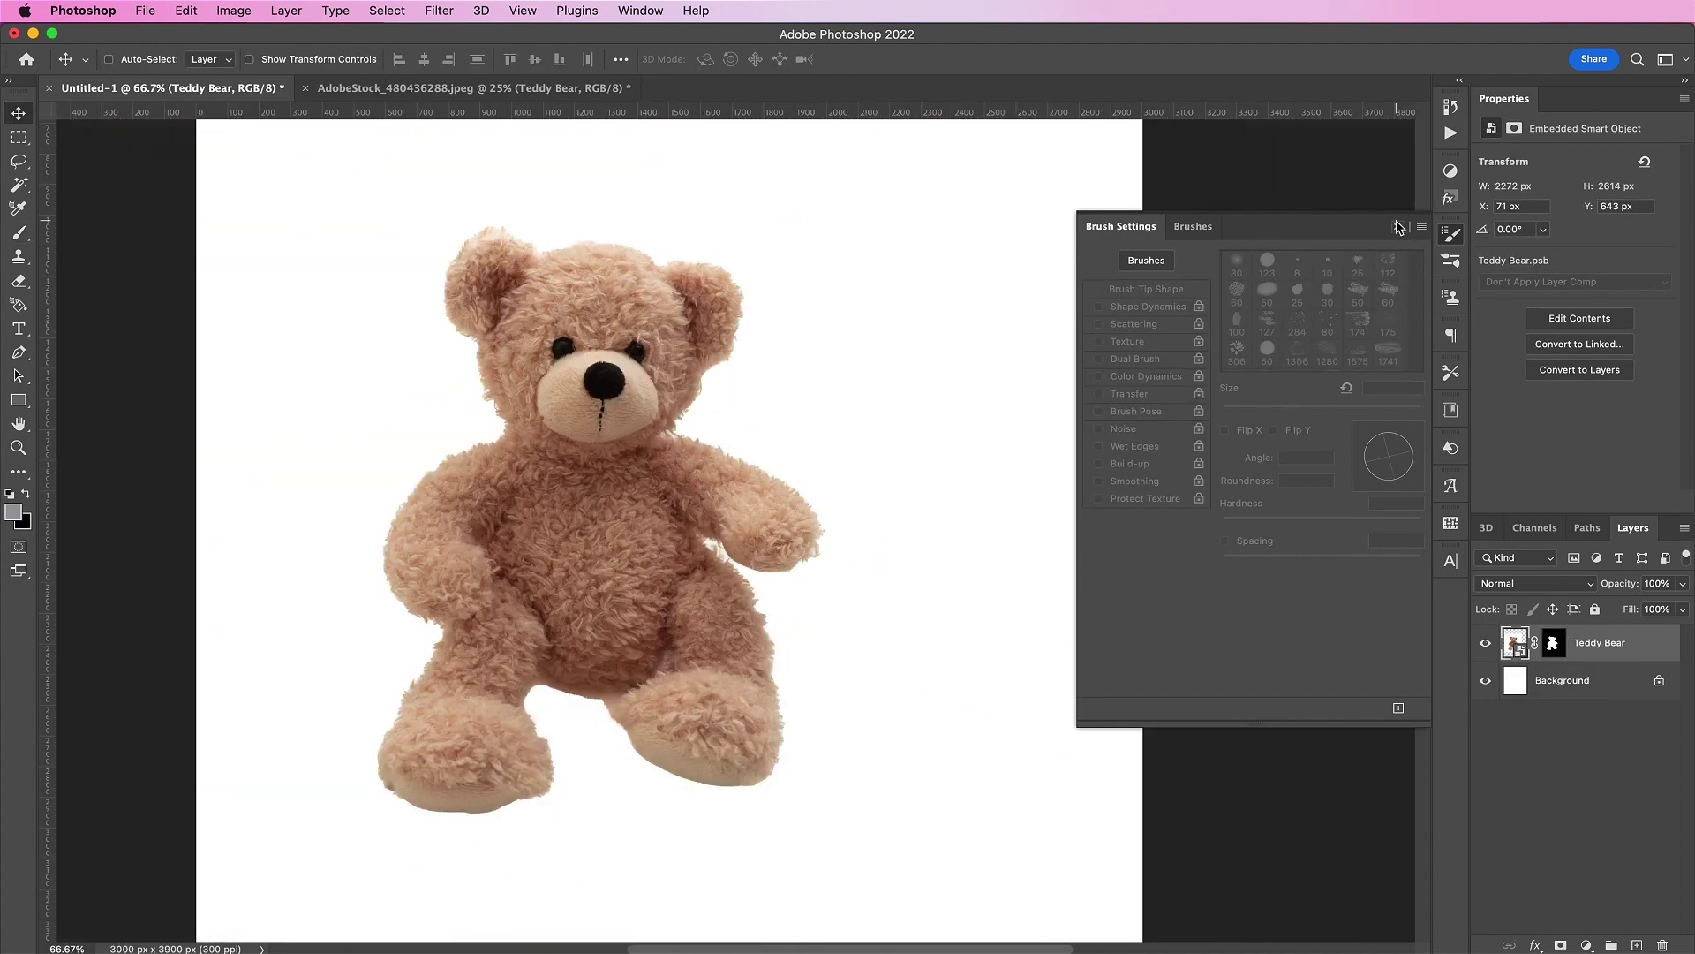
pyautogui.click(1398, 226)
pyautogui.click(449, 10)
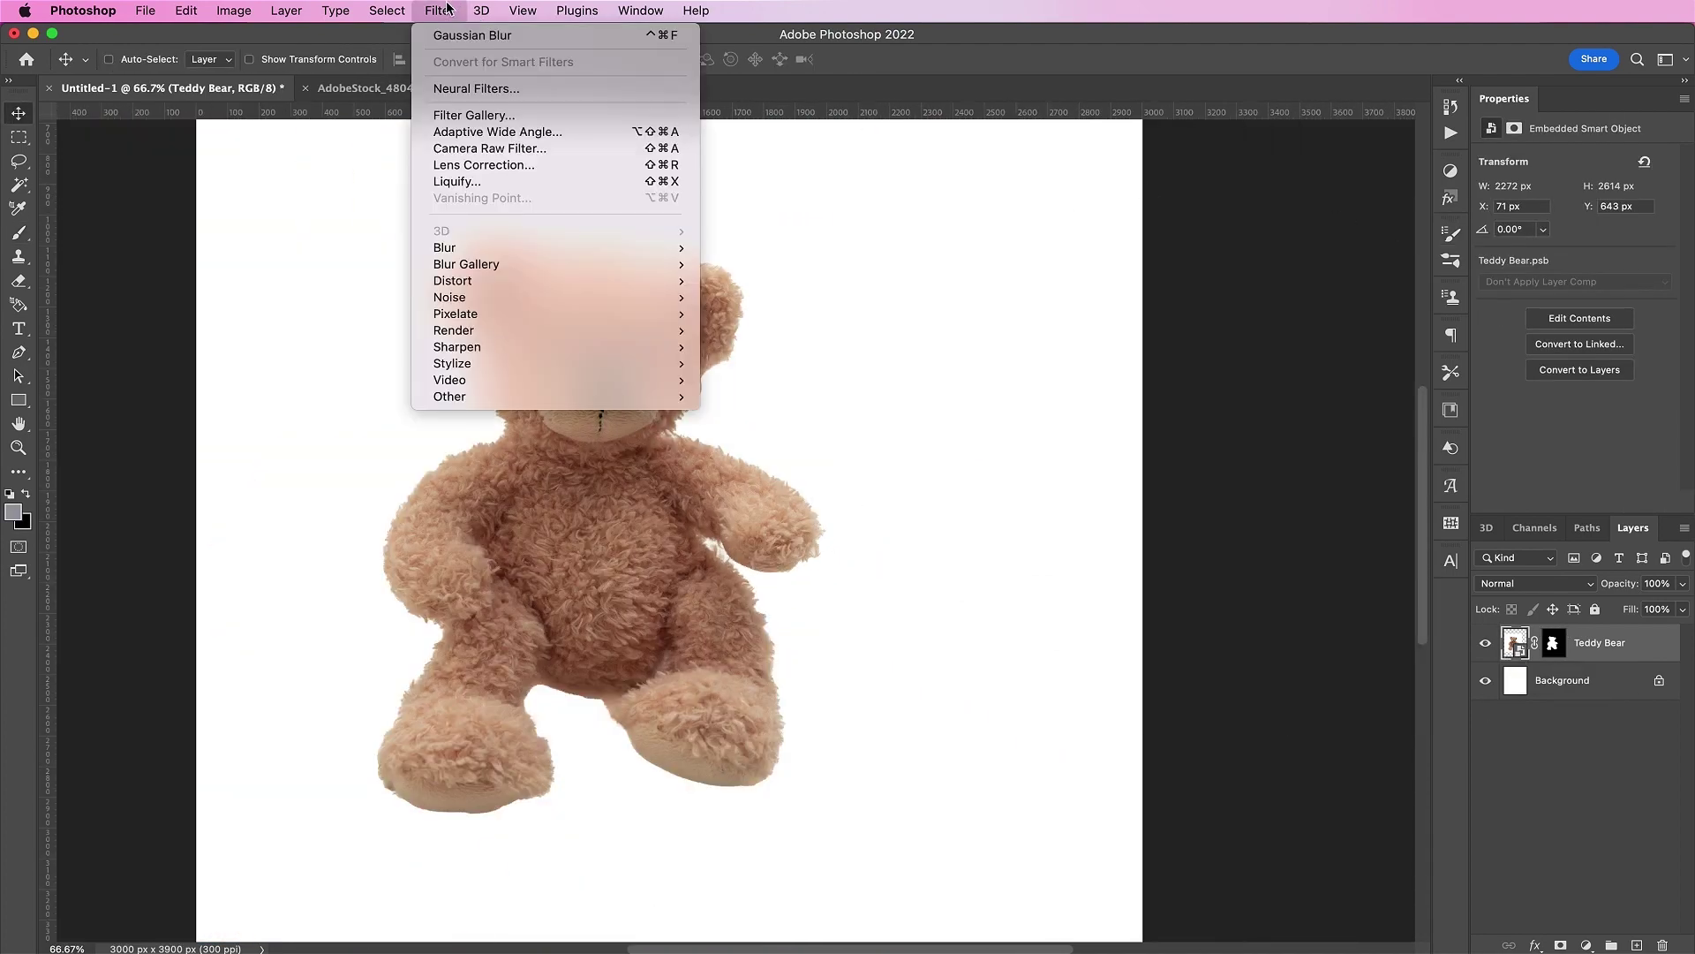
pyautogui.click(481, 155)
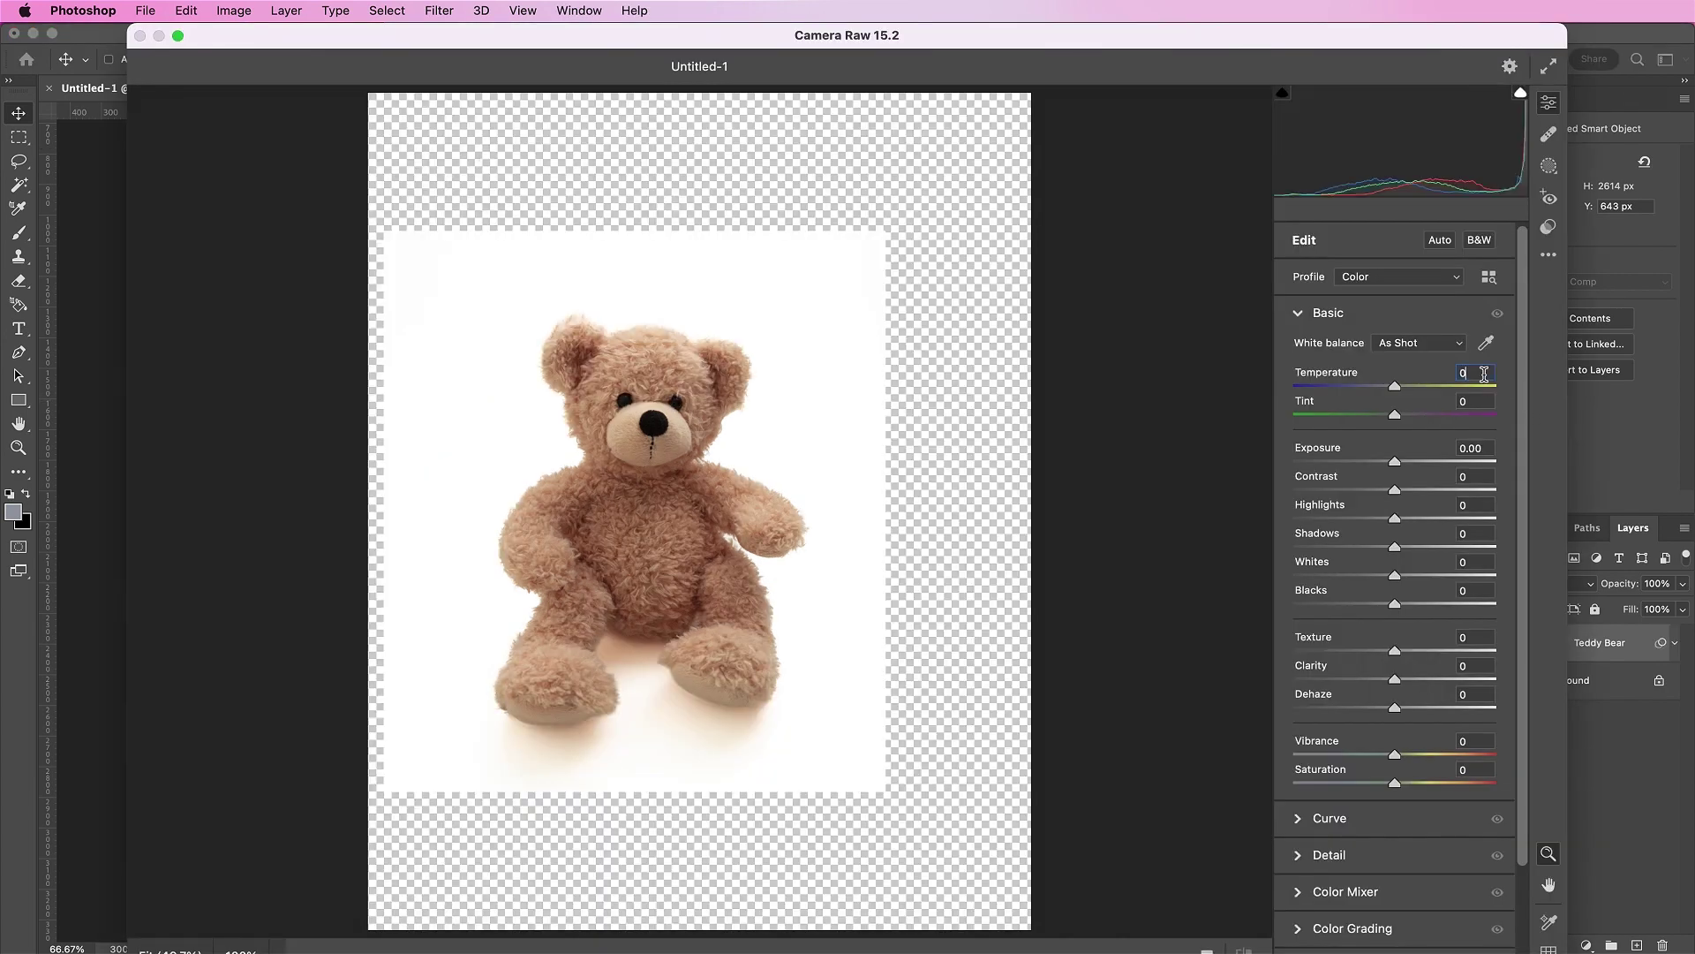
# Set Temperature +10, Exposure +0.35, Contrast +12, Highlights +100, Whites +38, Blacks -66, Vibrance -29, Saturation -13.
pyautogui.write('1')
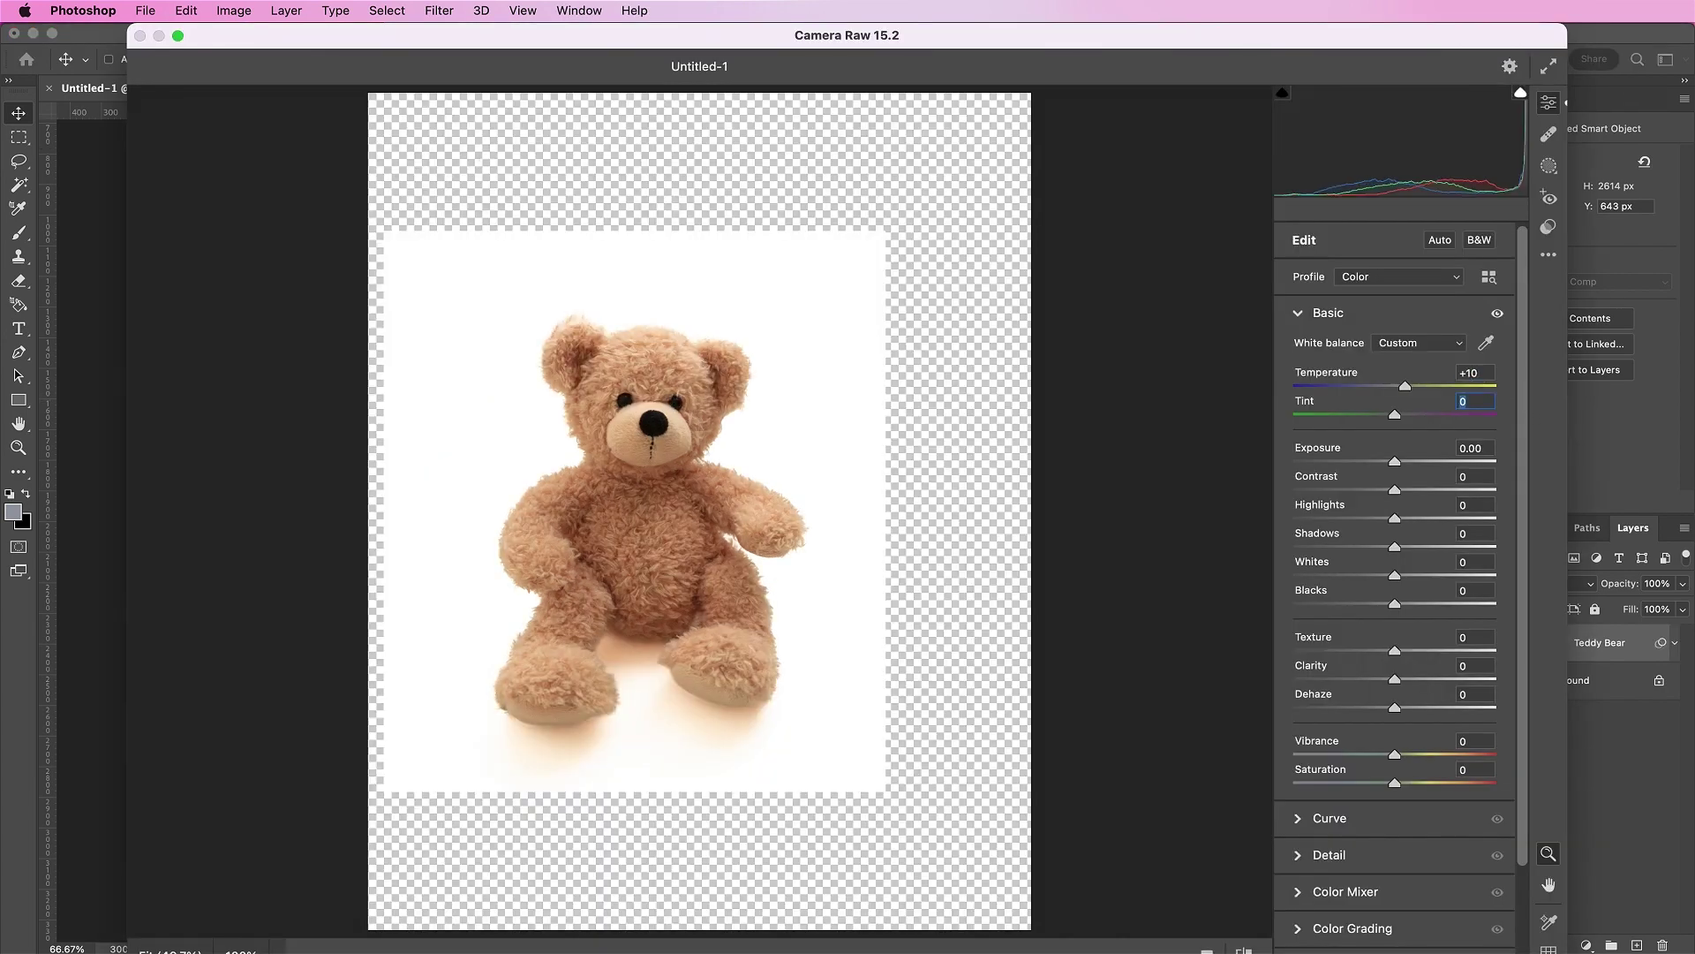
pyautogui.press('Tab')
pyautogui.press('Right')
pyautogui.write('35')
pyautogui.press('Tab')
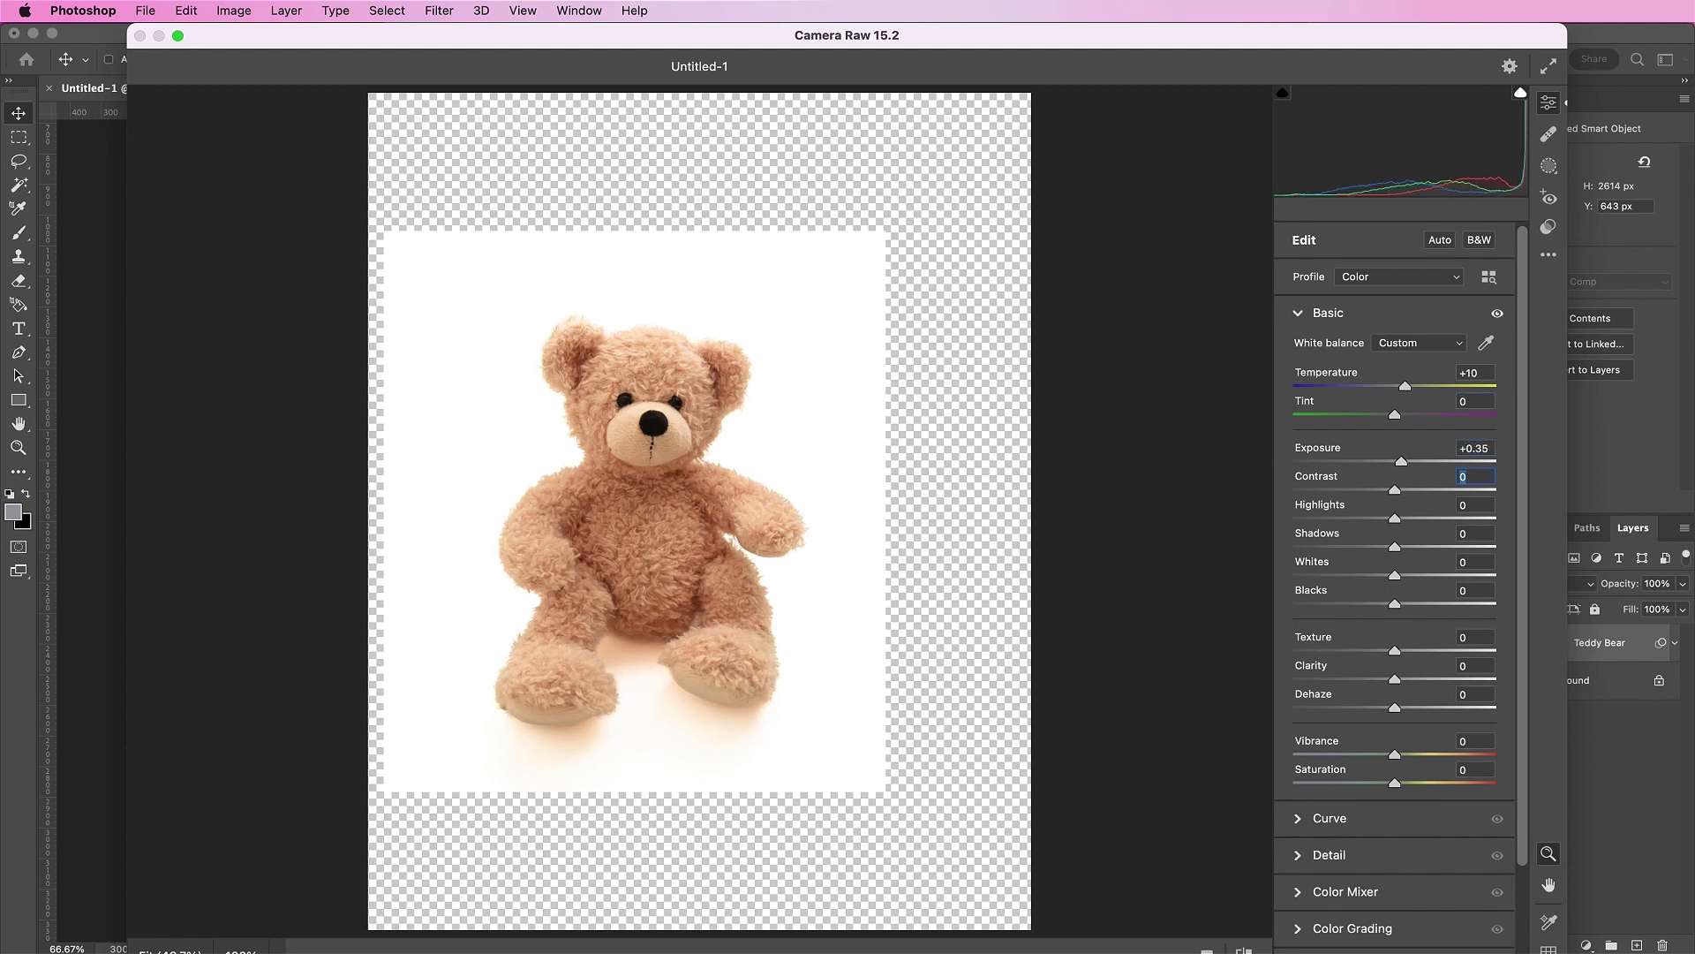
pyautogui.write('12')
pyautogui.write('100')
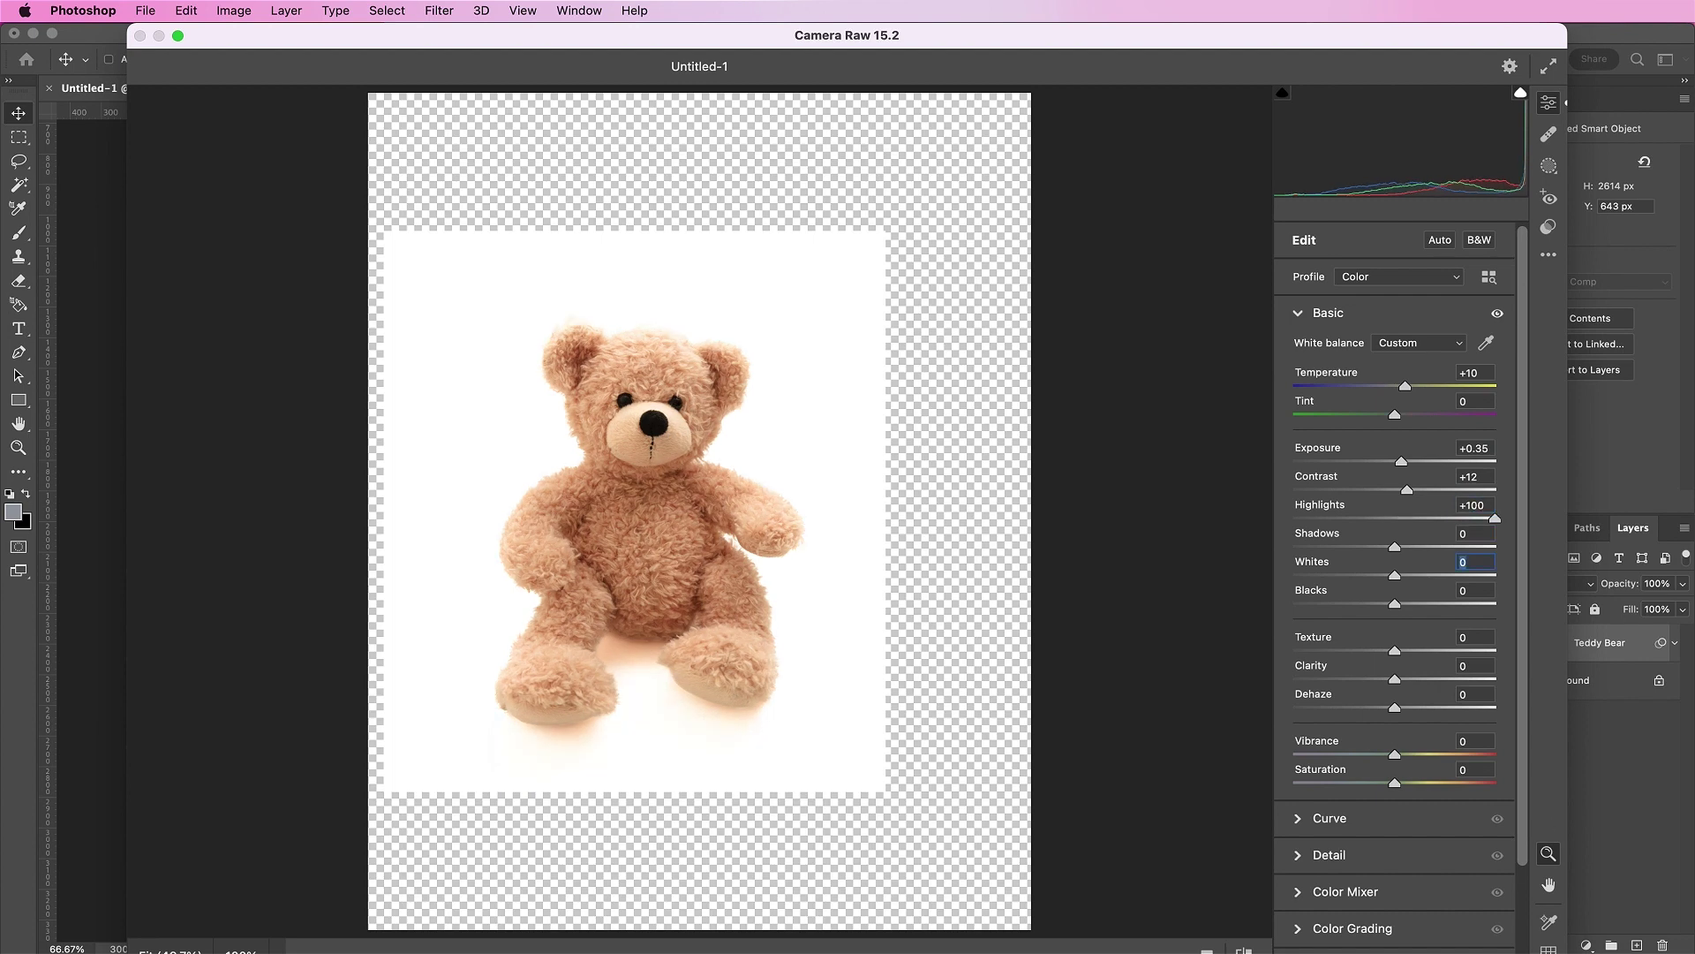
pyautogui.write('38')
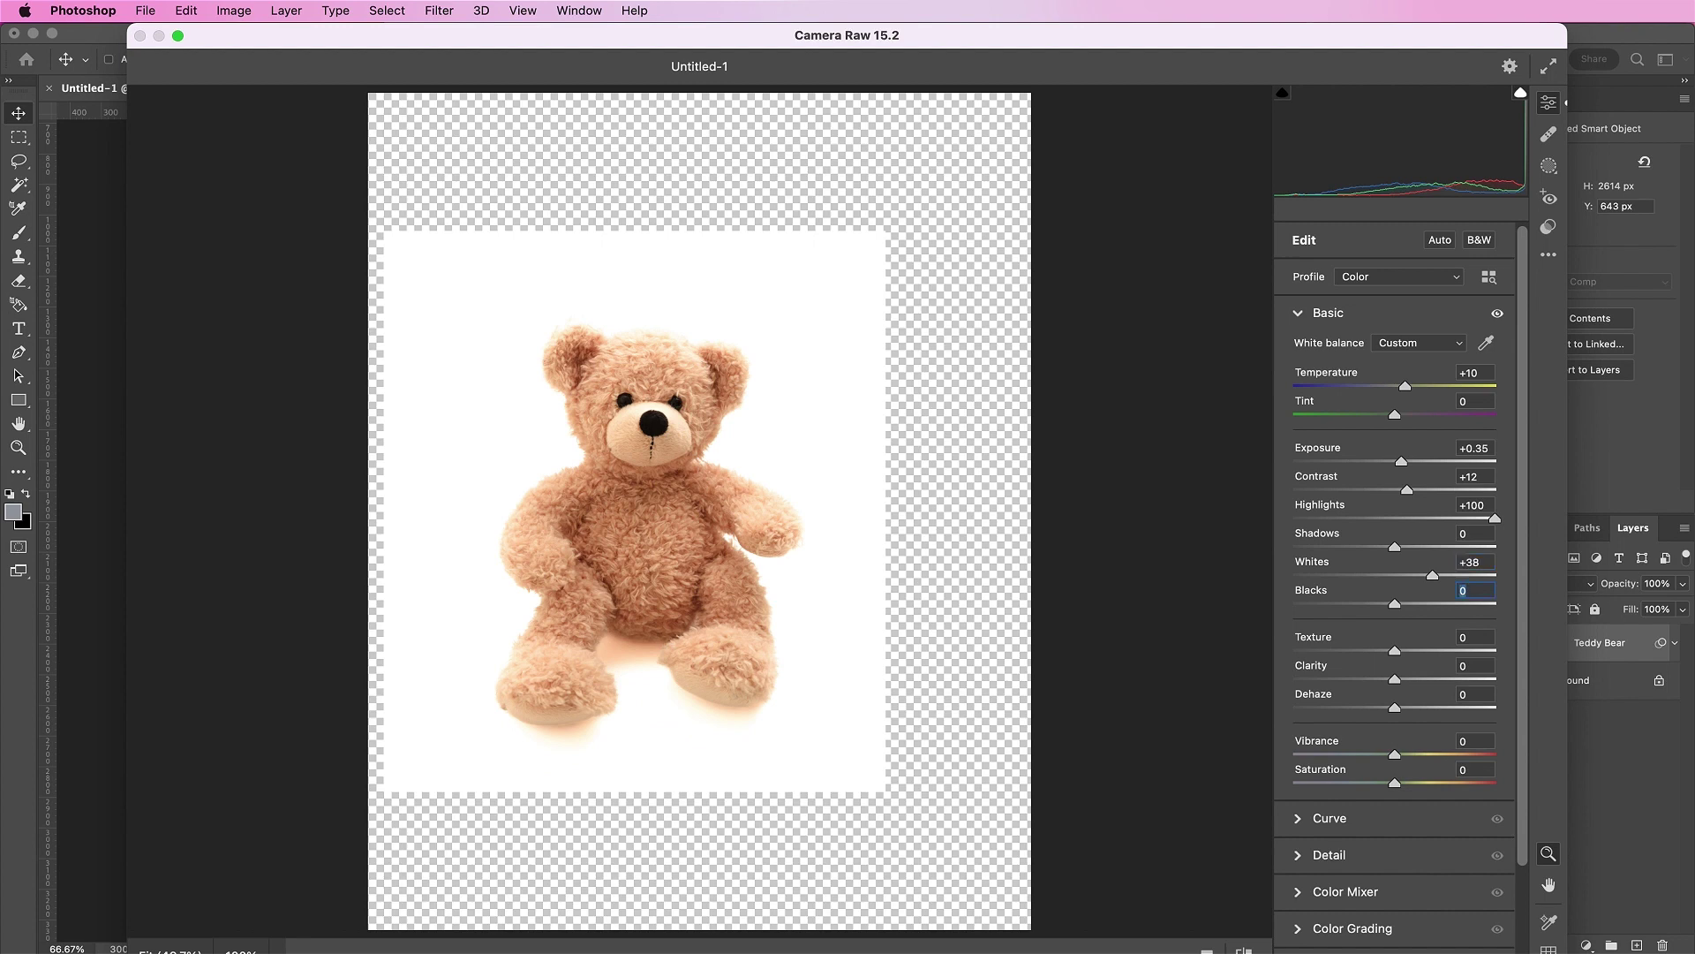
pyautogui.write('-66')
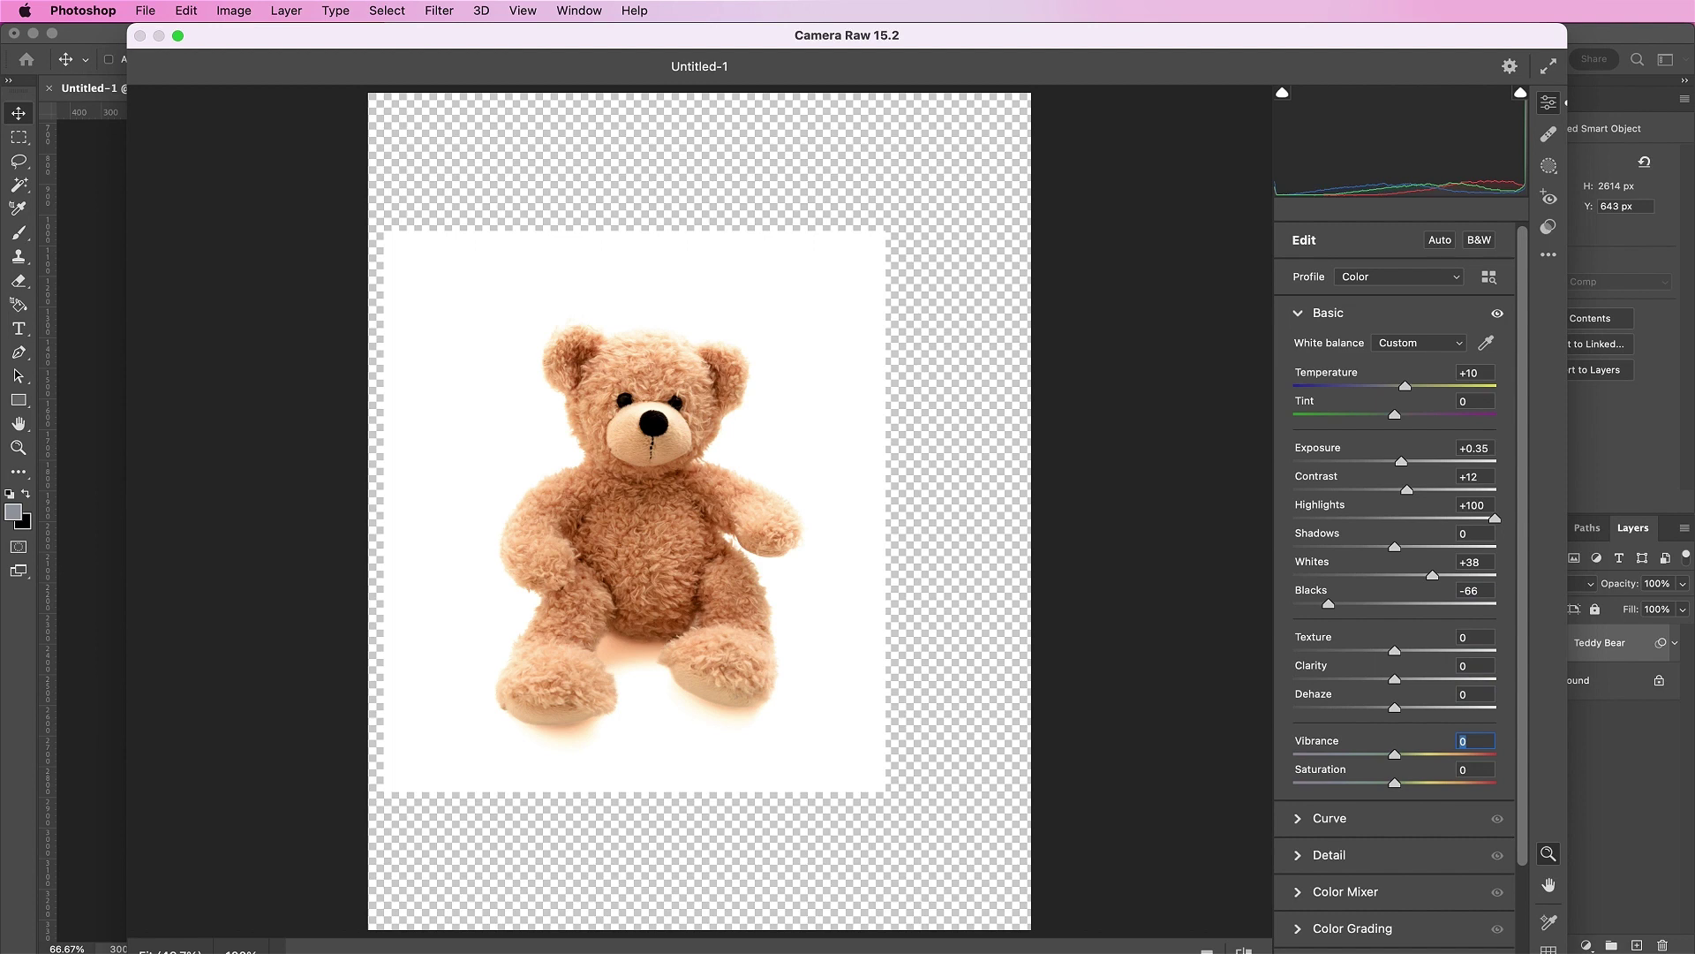
pyautogui.write('-29')
pyautogui.write('-13')
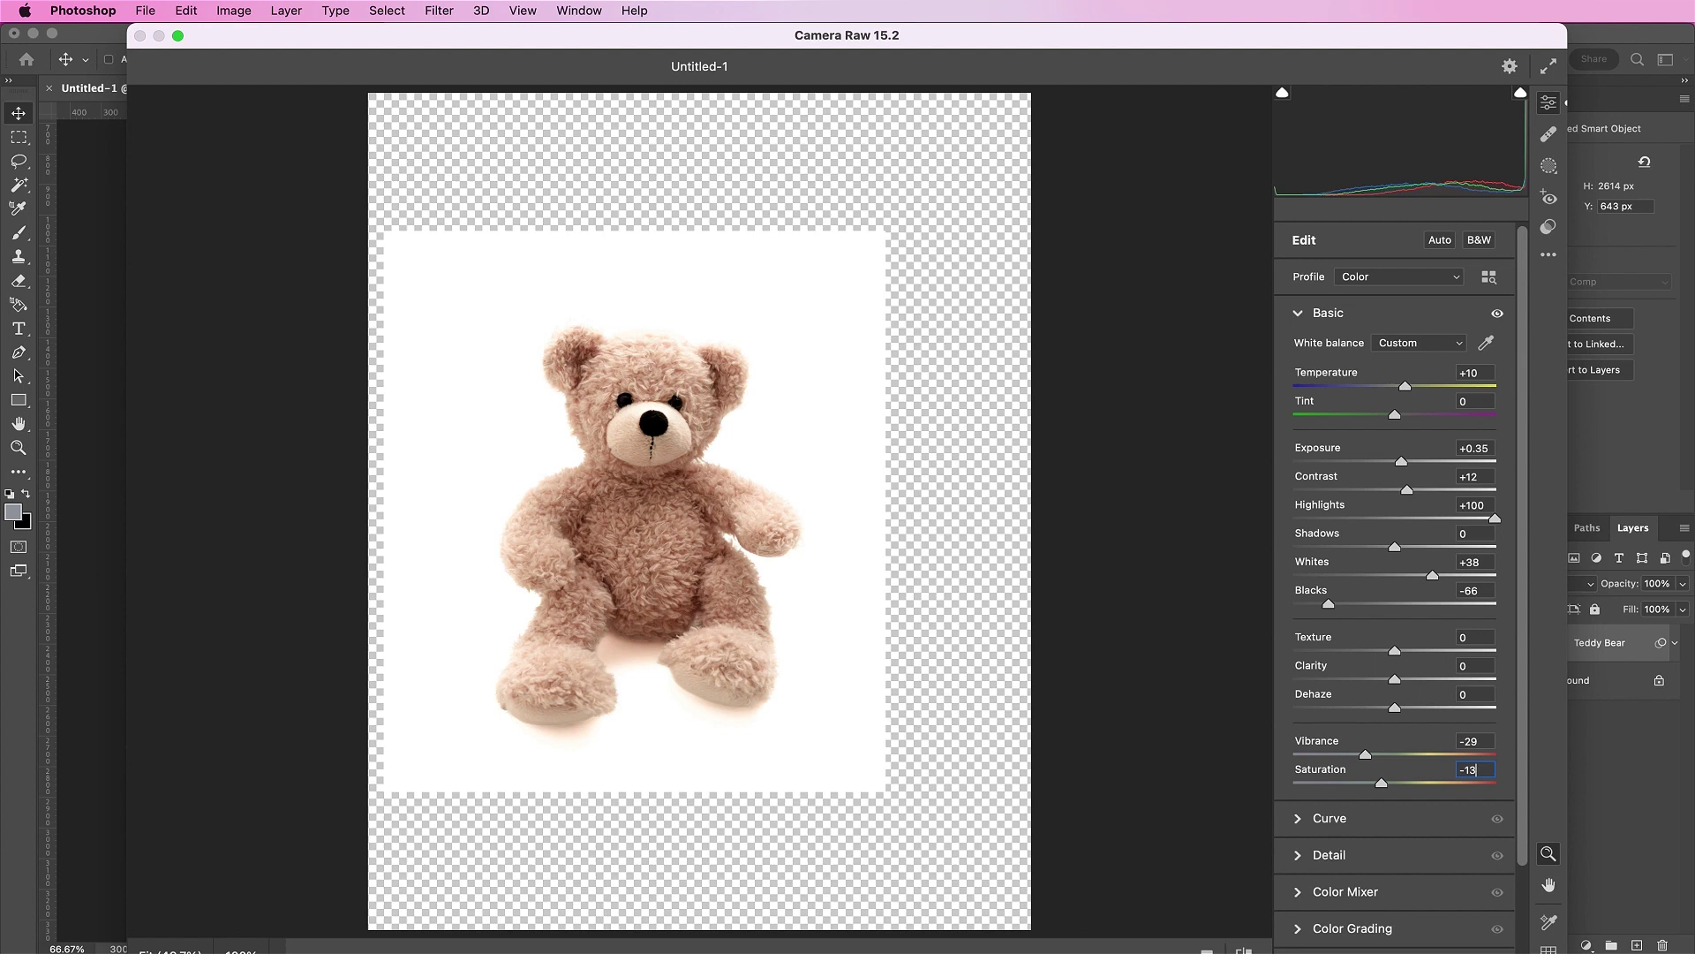
pyautogui.press('Return')
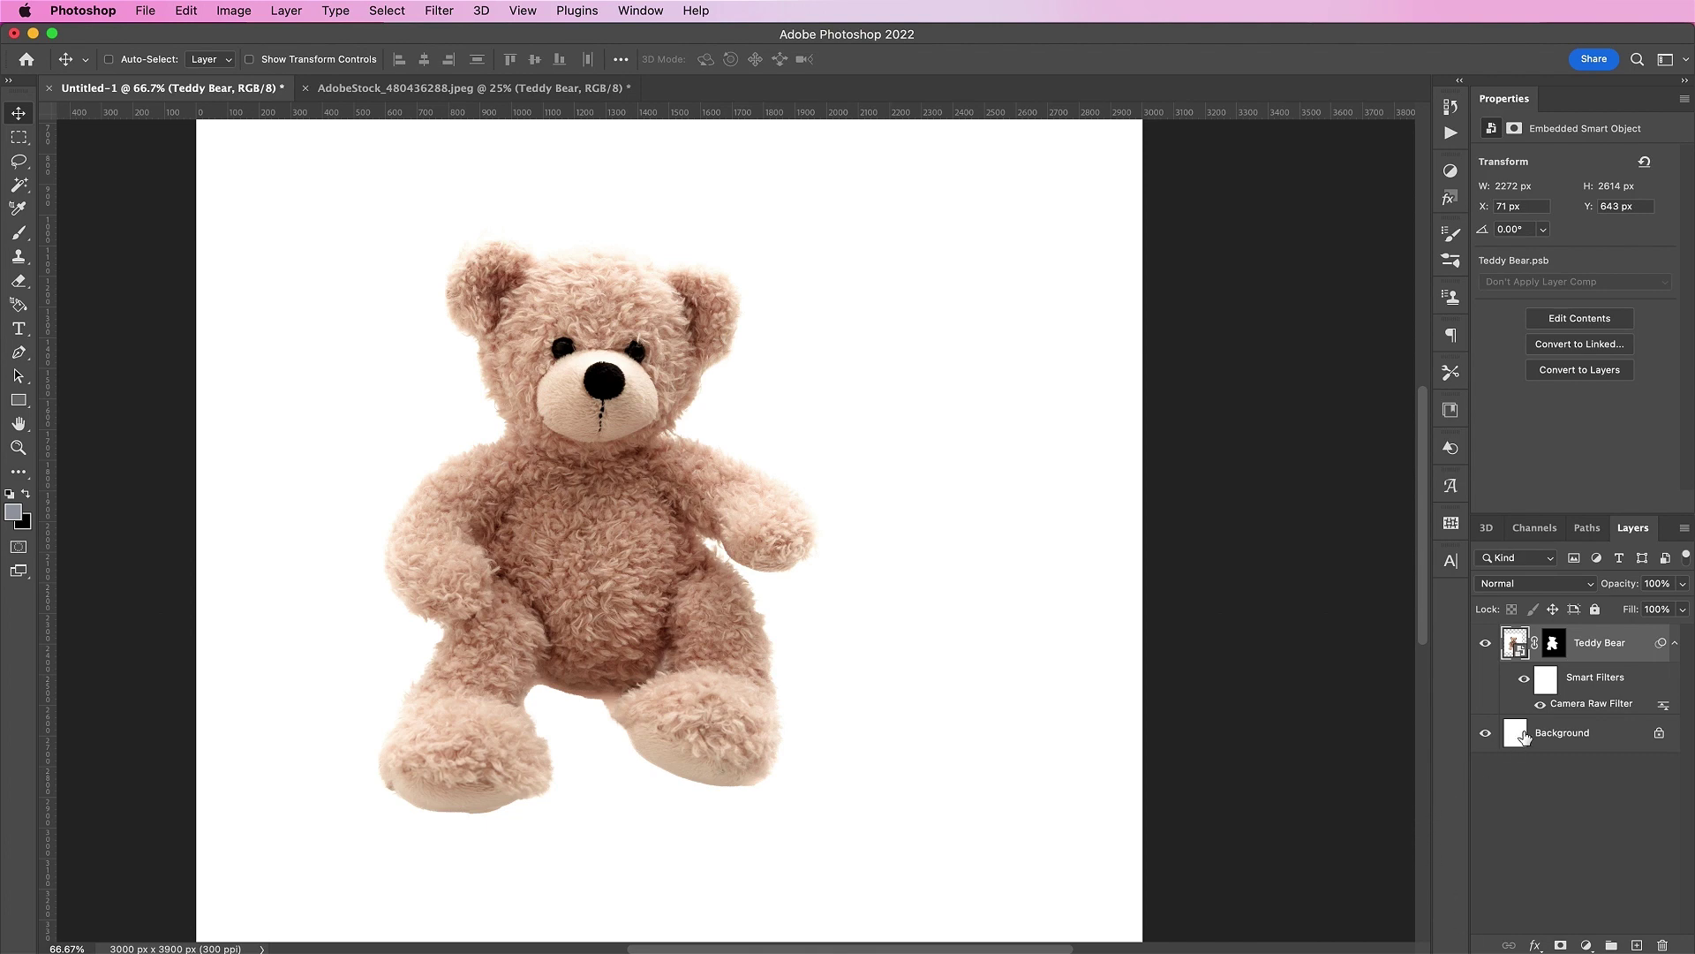
# Convert the filtered bear to a smart object and move it into a new layer group.
pyautogui.rightClick(1603, 659)
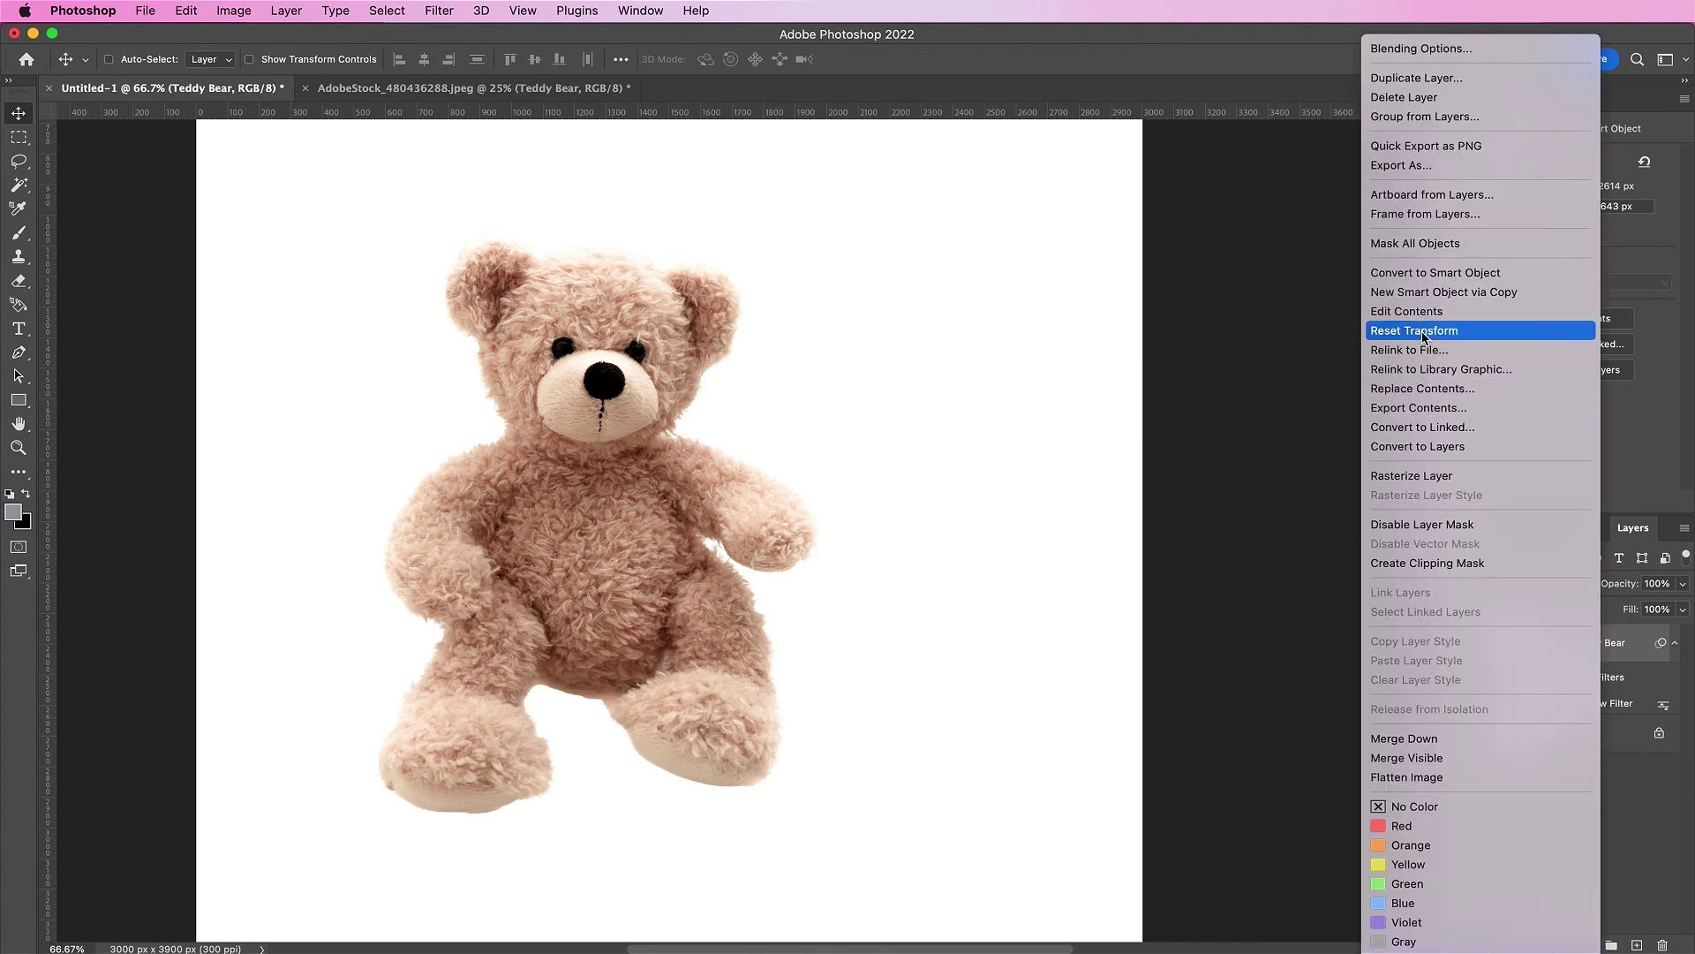
pyautogui.click(1405, 270)
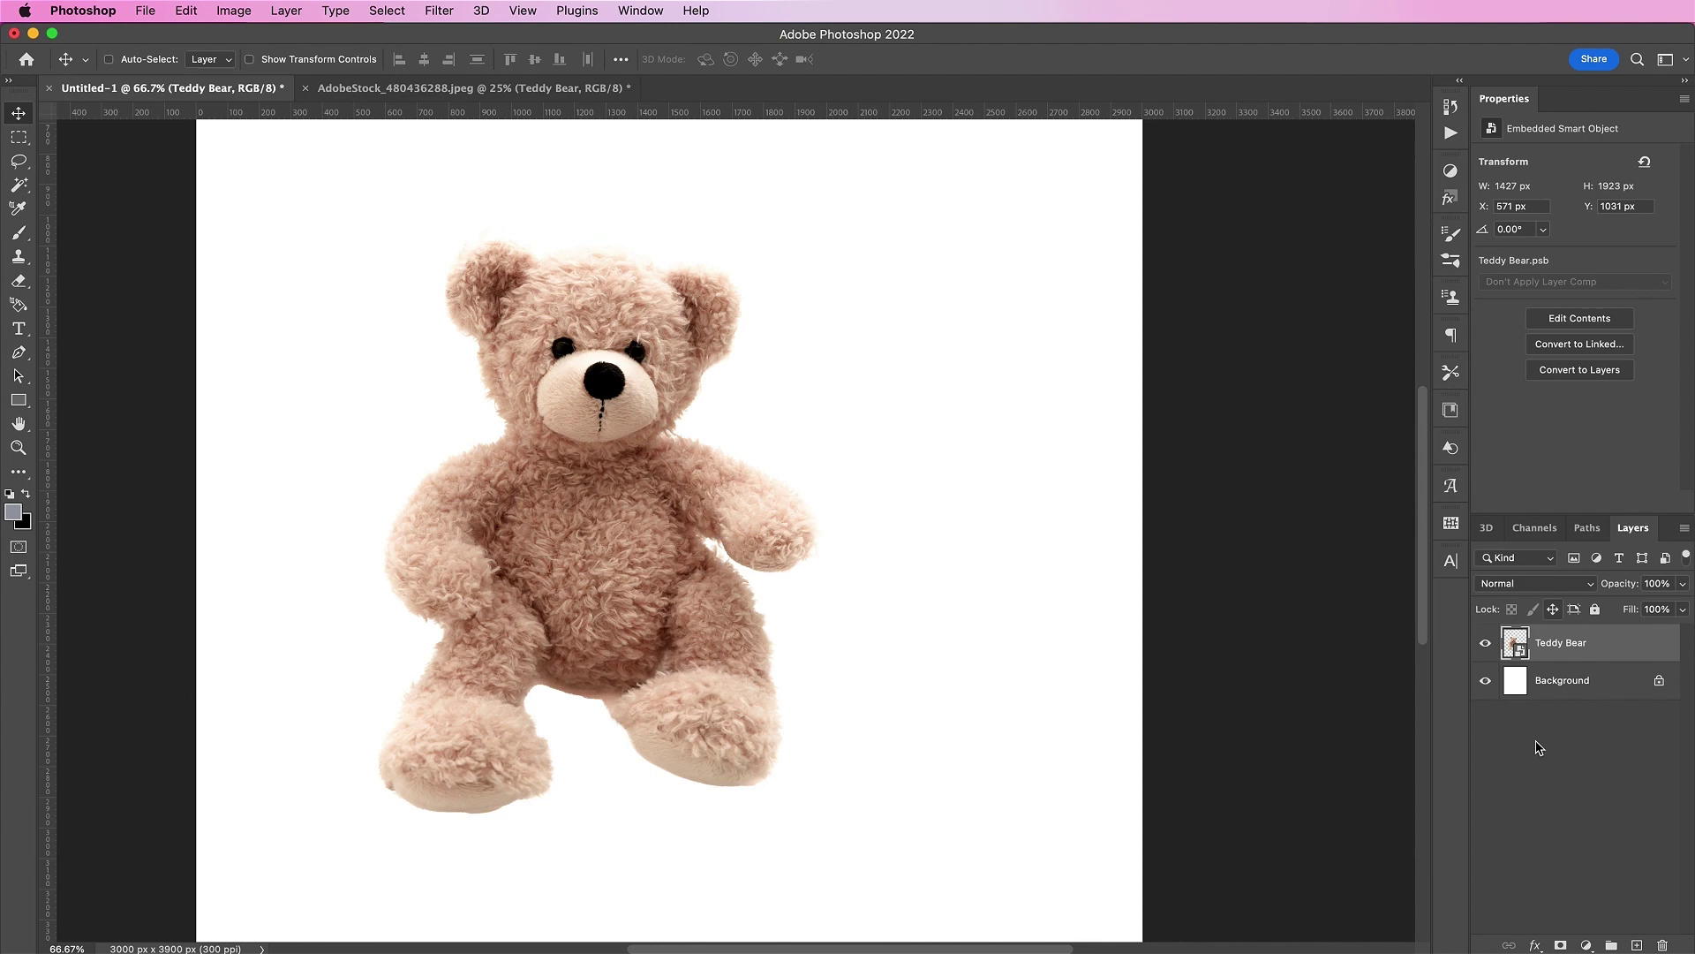
pyautogui.click(1611, 945)
pyautogui.moveTo(1625, 671); pyautogui.dragTo(1600, 643)
pyautogui.click(1556, 636)
pyautogui.doubleClick(1556, 636)
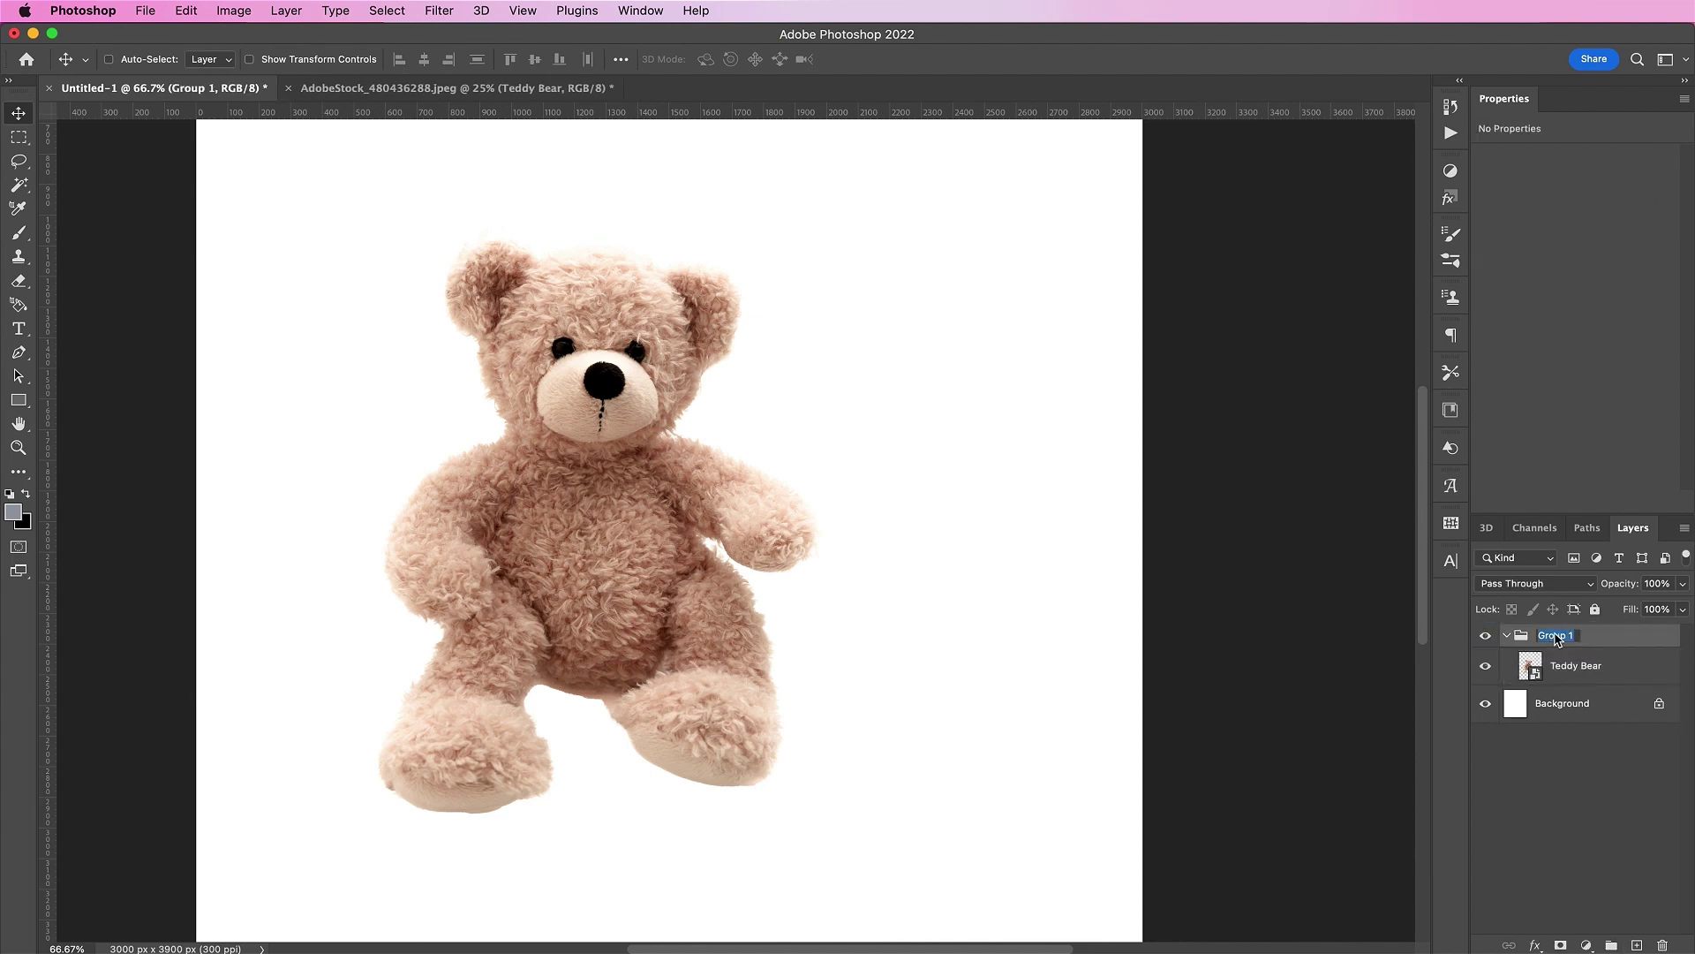
# Name the group Teddy Bear and clip a Hue/Saturation adjustment with Hue +14, Saturation -8 to it.
pyautogui.write('Teddy Bear')
pyautogui.press('Return')
pyautogui.click(1587, 945)
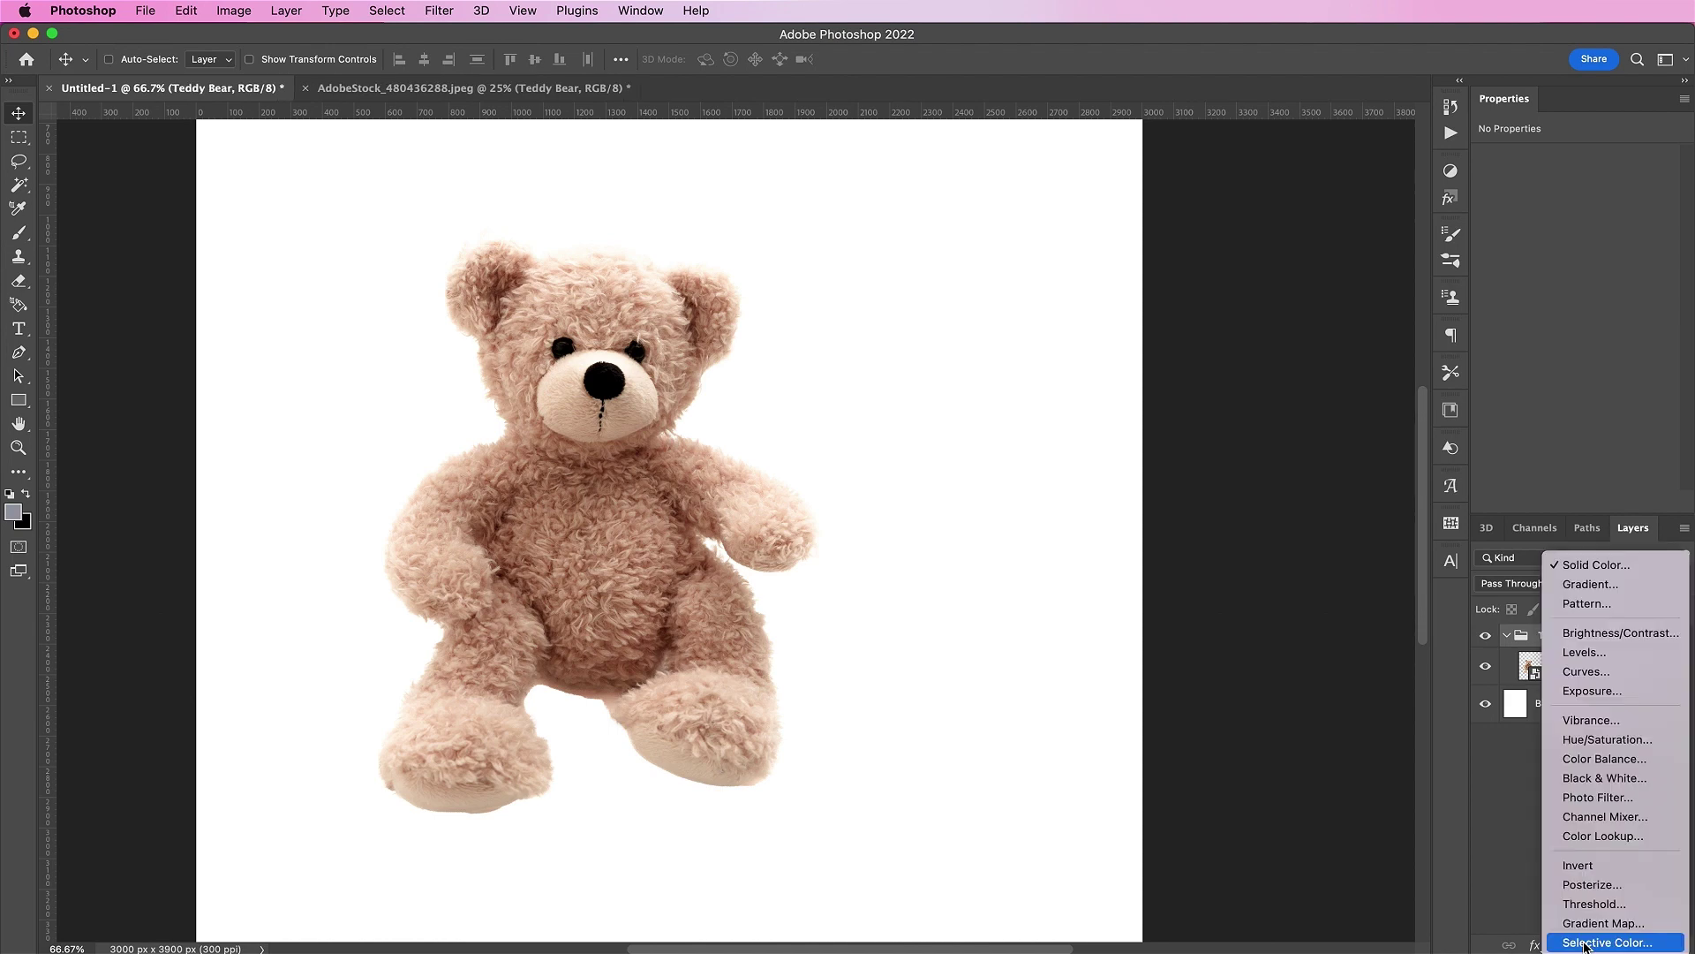
pyautogui.click(1594, 740)
pyautogui.moveTo(1613, 664); pyautogui.dragTo(1599, 628)
pyautogui.rightClick(1597, 649)
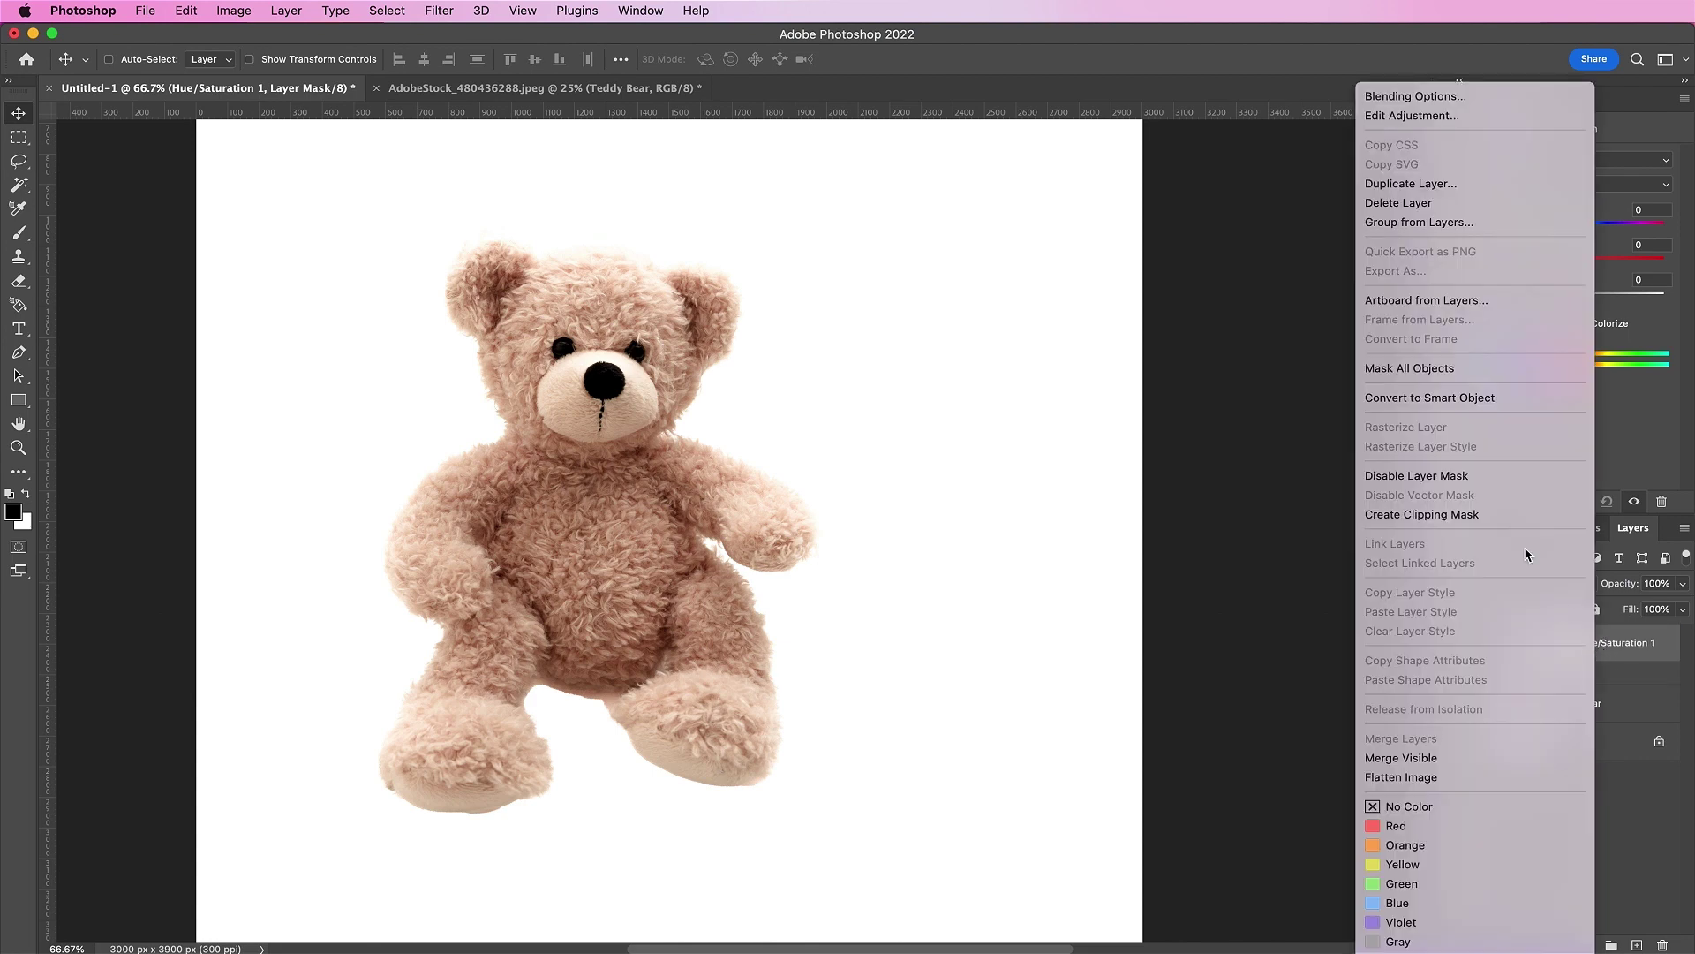
pyautogui.click(1422, 514)
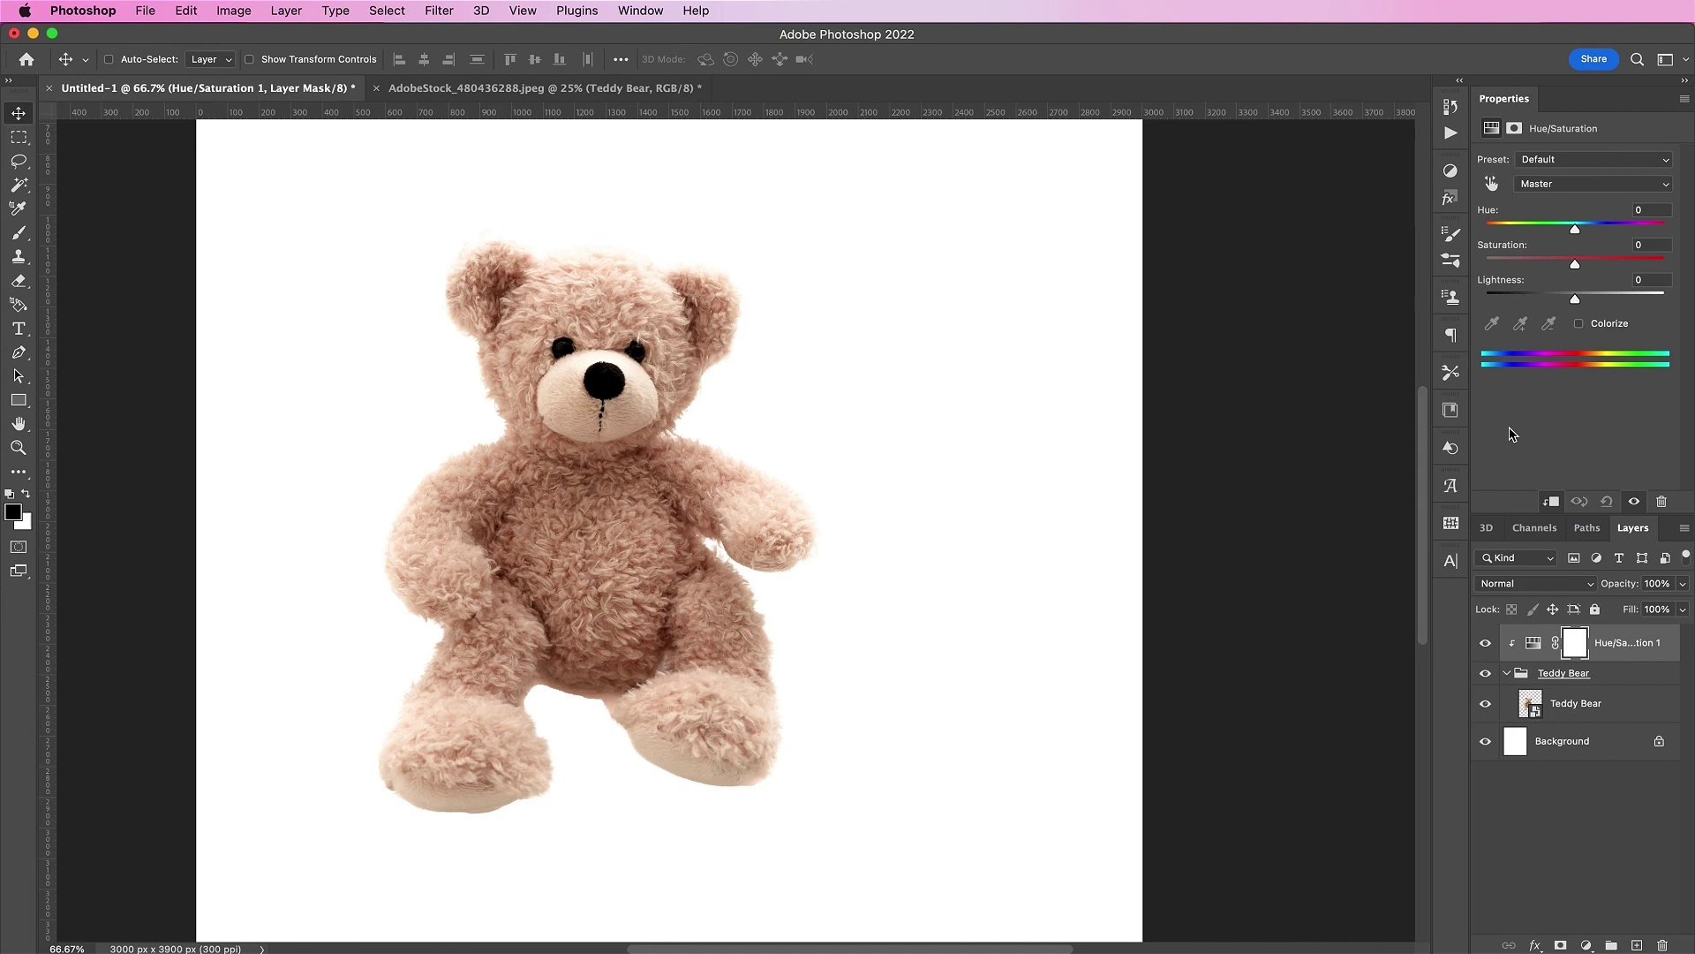
pyautogui.write('14')
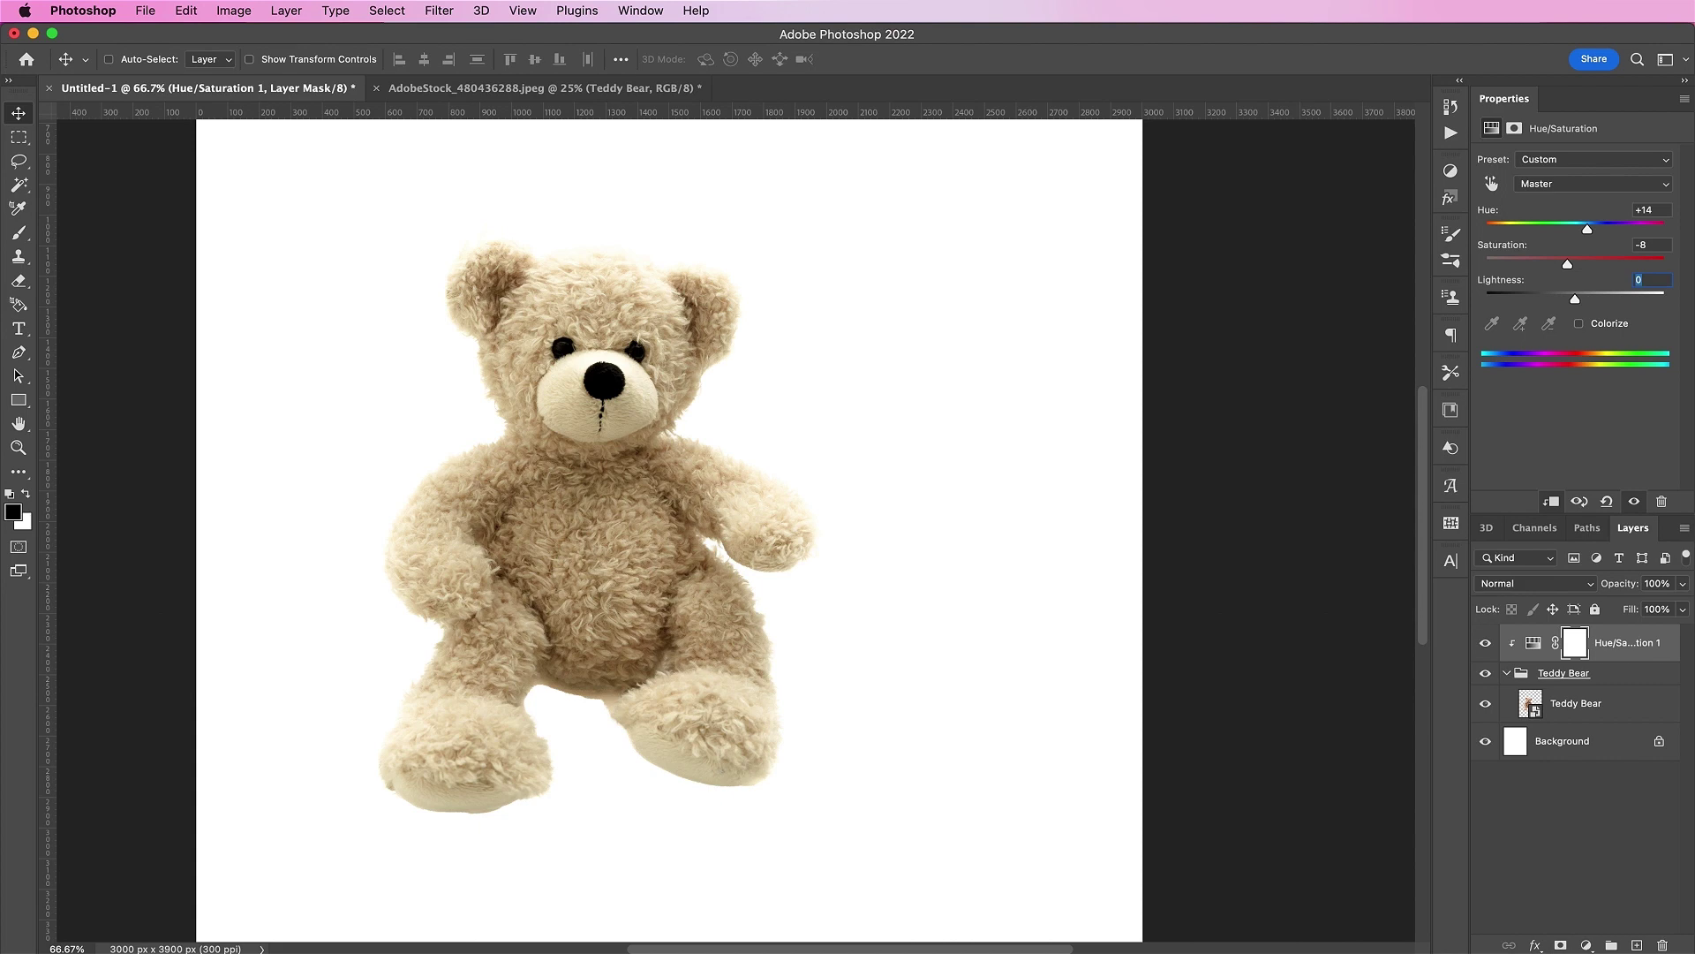
# Trace the bear's head with the Magnetic Lasso in New Selection mode, from the ears to the neck.
pyautogui.click(1606, 706)
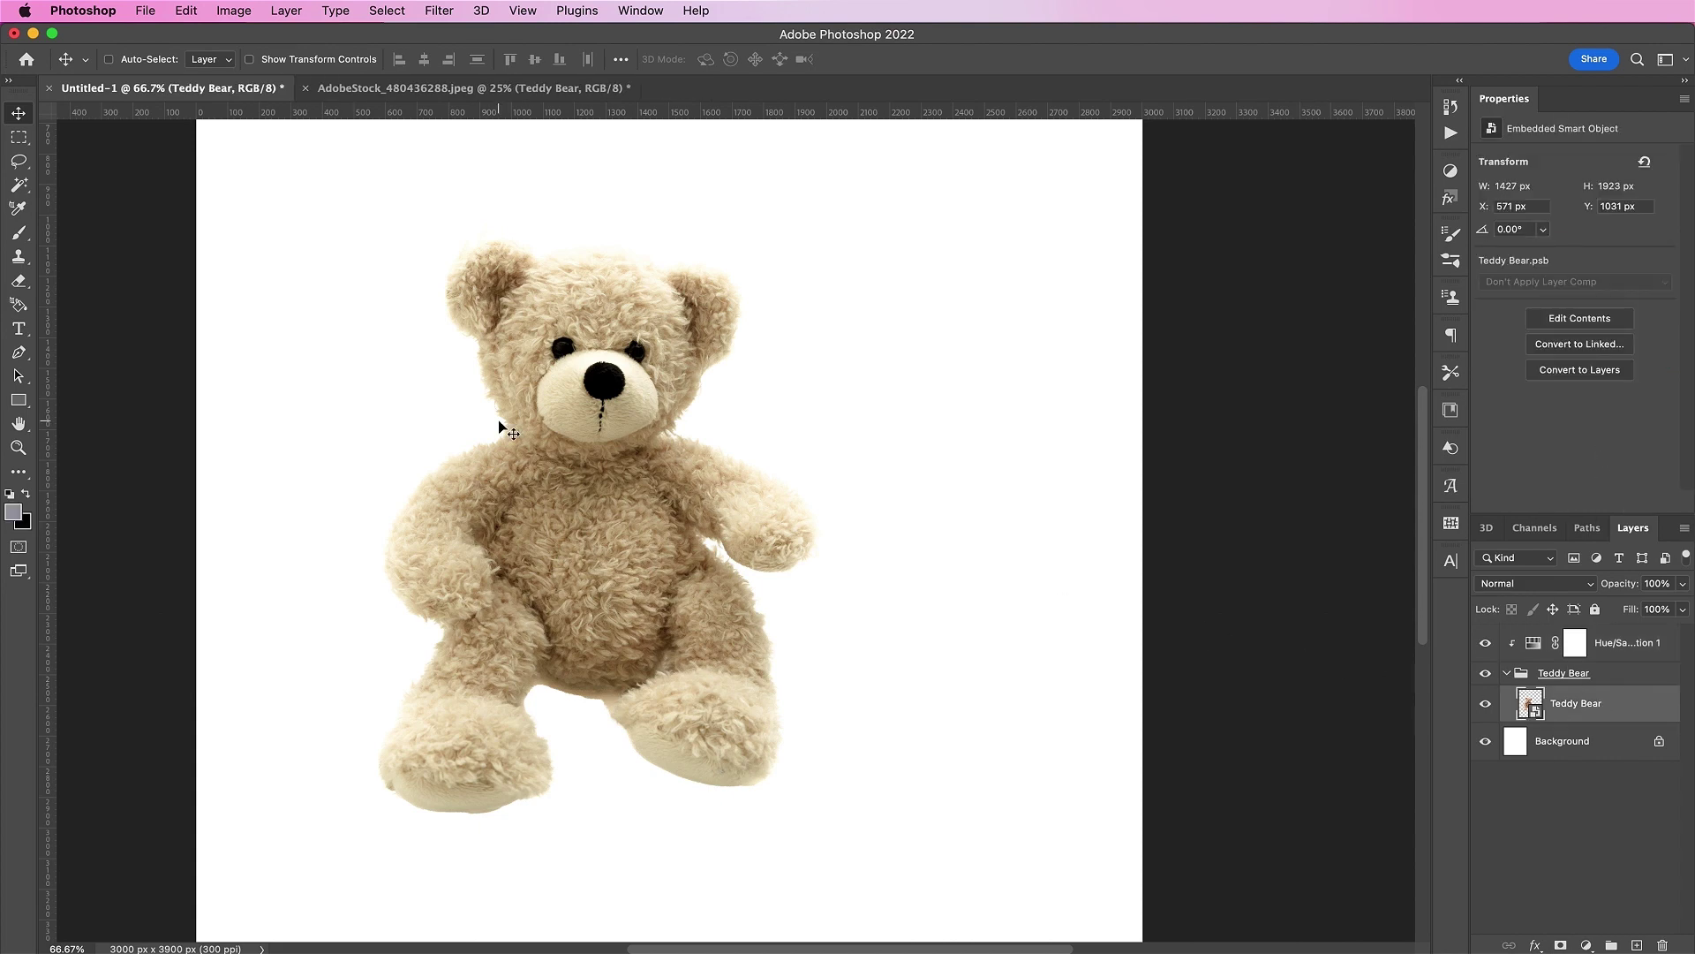
pyautogui.press('i')
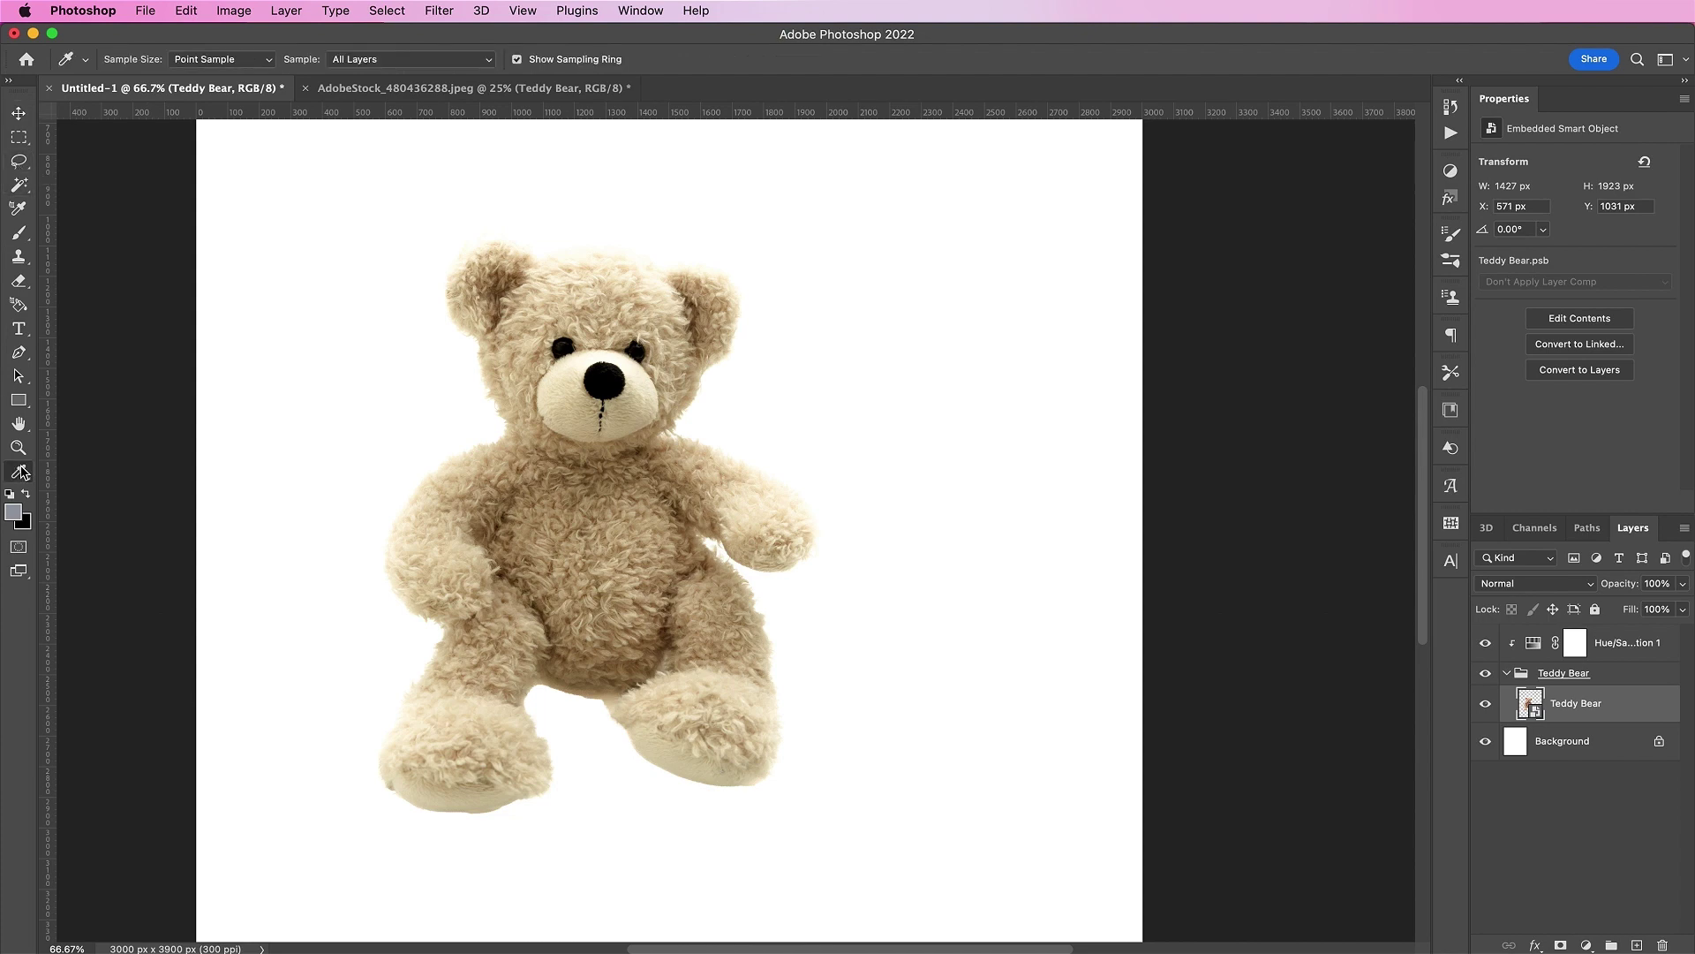
pyautogui.click(19, 471)
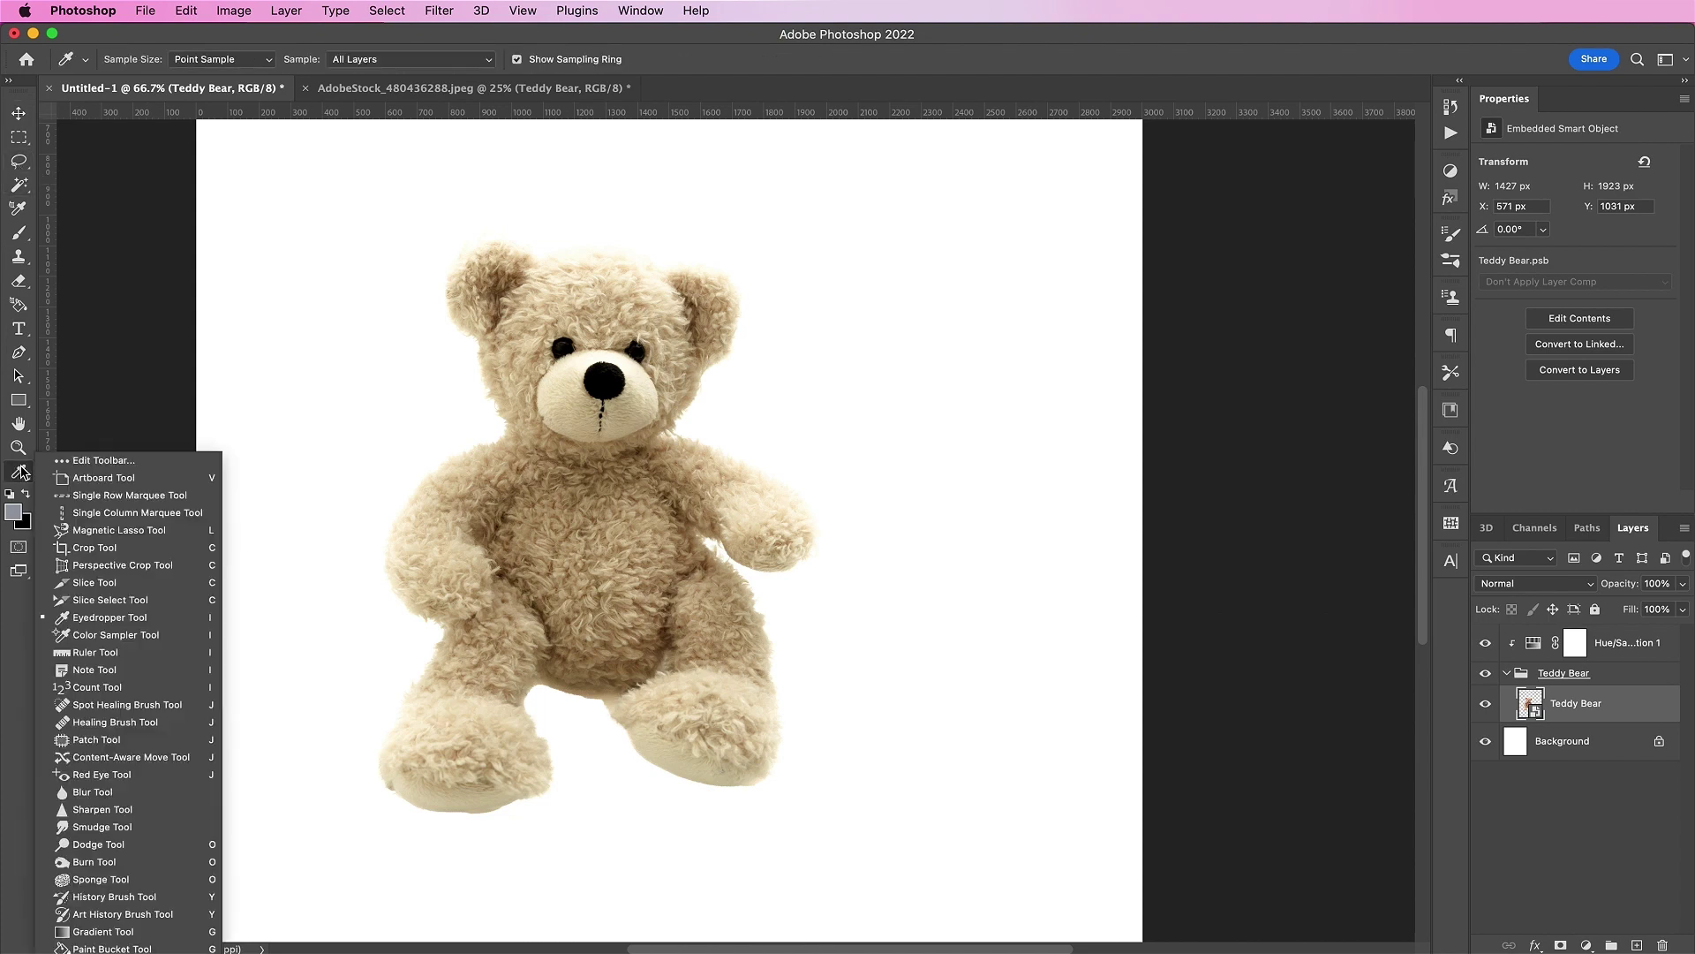
pyautogui.click(86, 538)
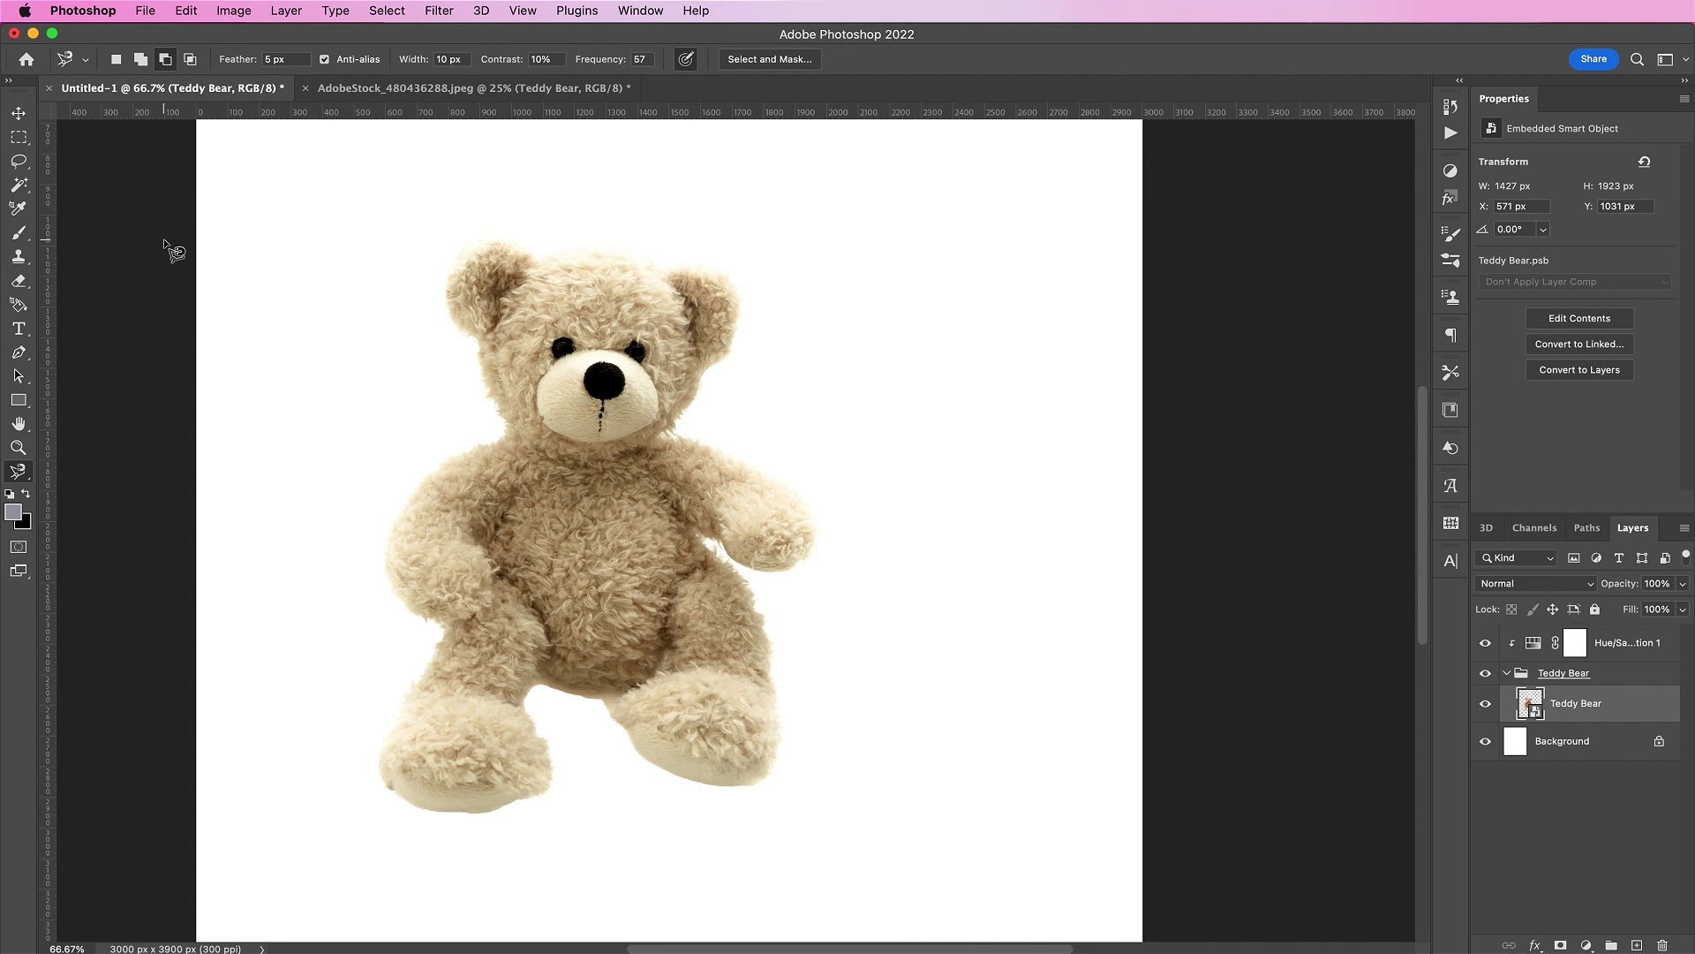
pyautogui.click(116, 60)
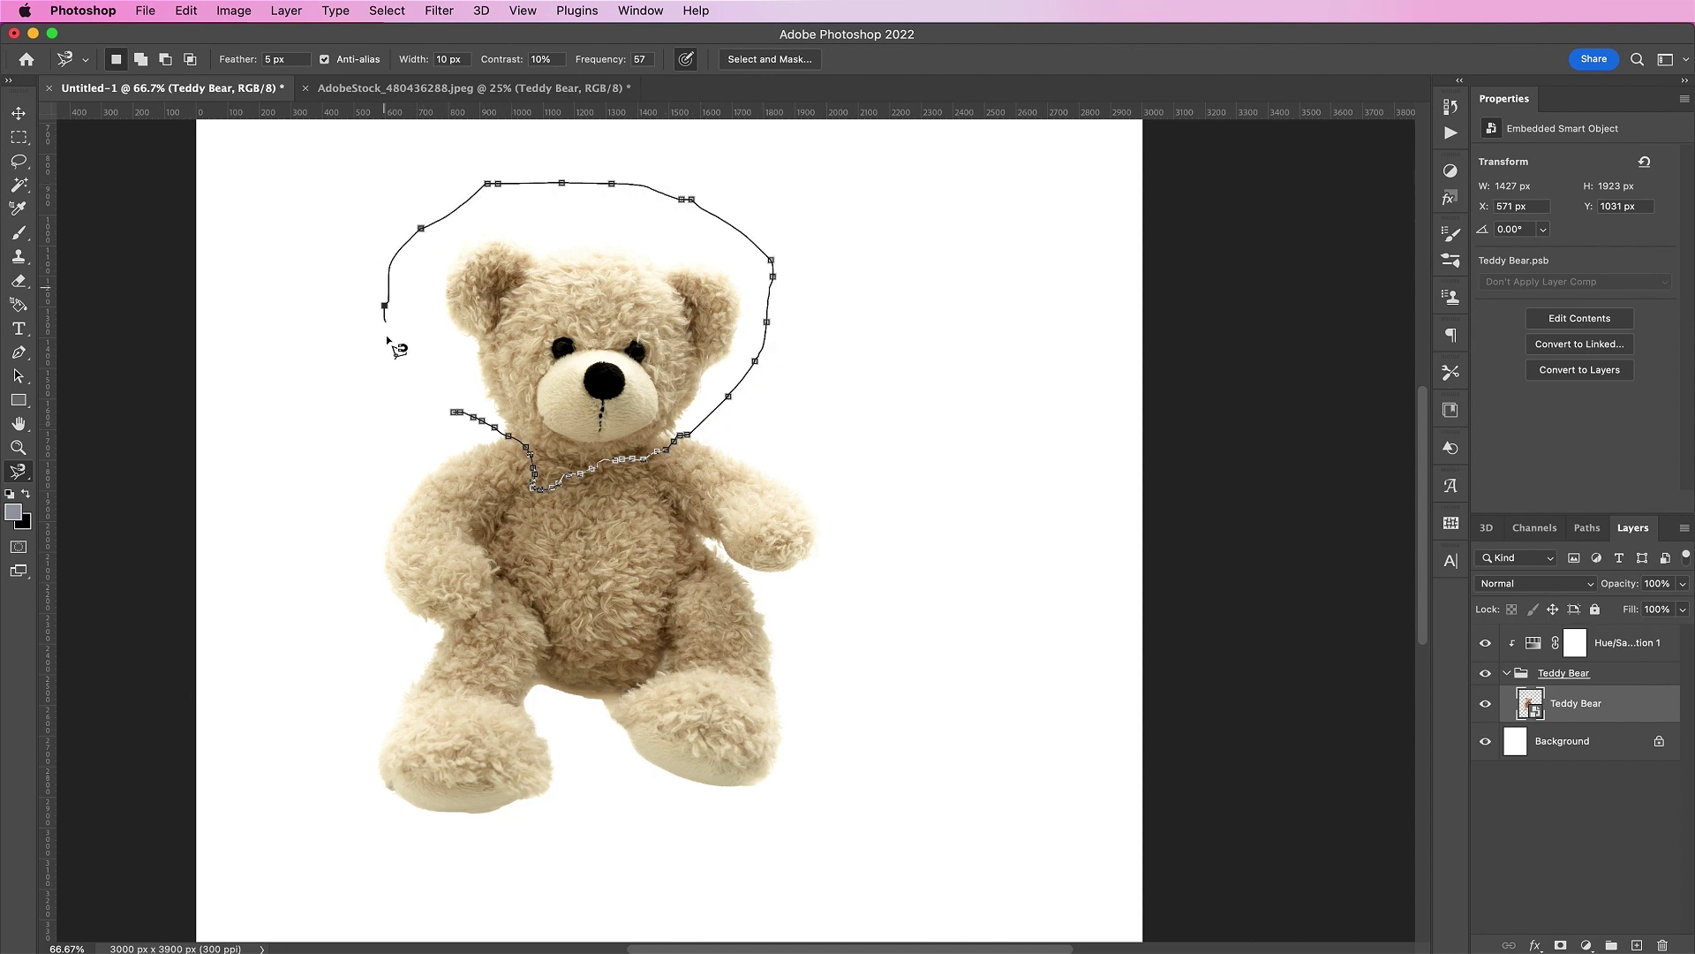
pyautogui.click(454, 412)
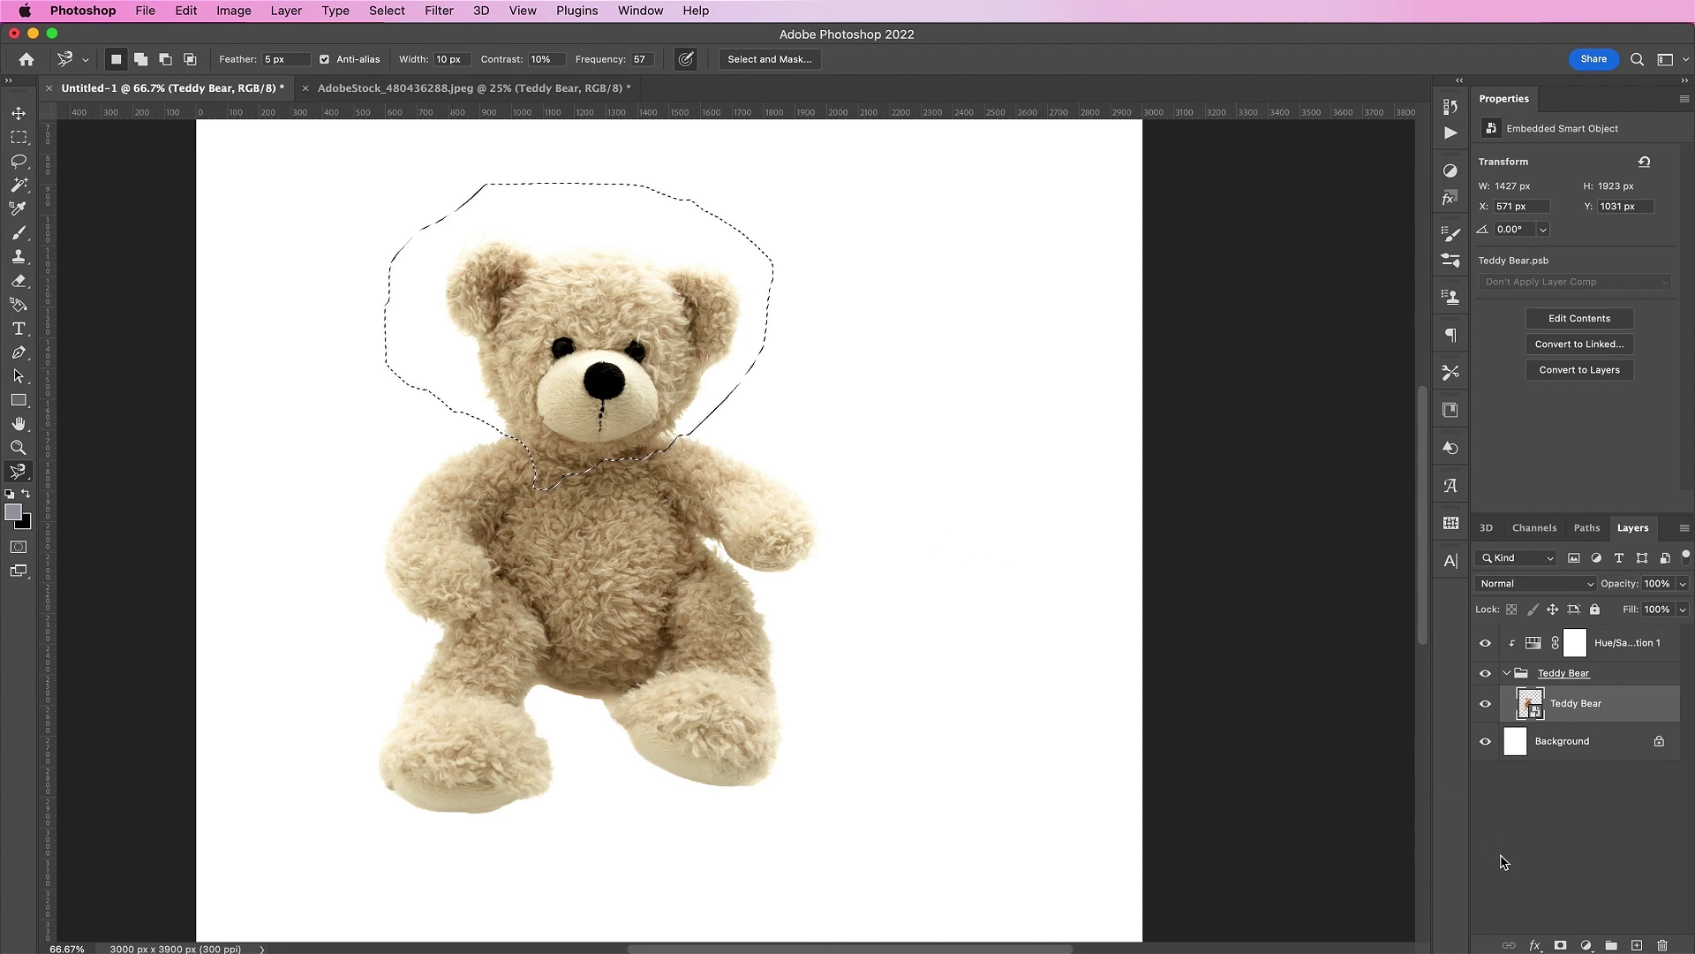
# Mask the Teddy Bear layer to the head, duplicate it, and mask the copy with the inverted selection.
pyautogui.click(1561, 945)
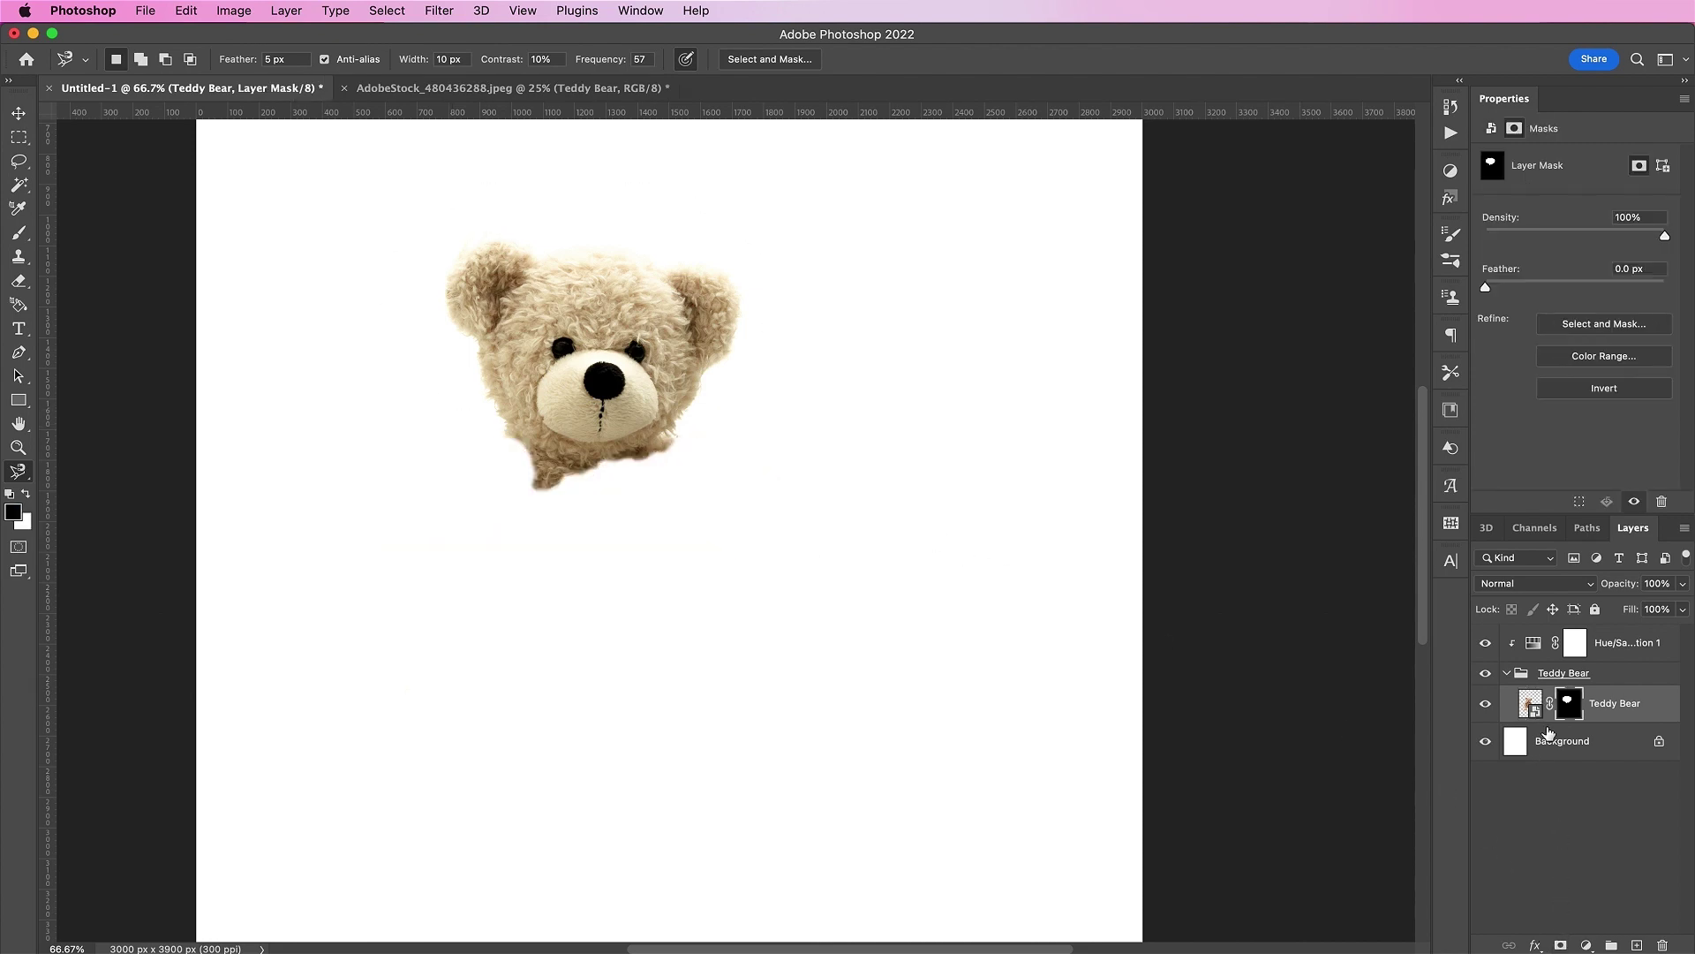
pyautogui.moveTo(1614, 711); pyautogui.dragTo(1636, 945)
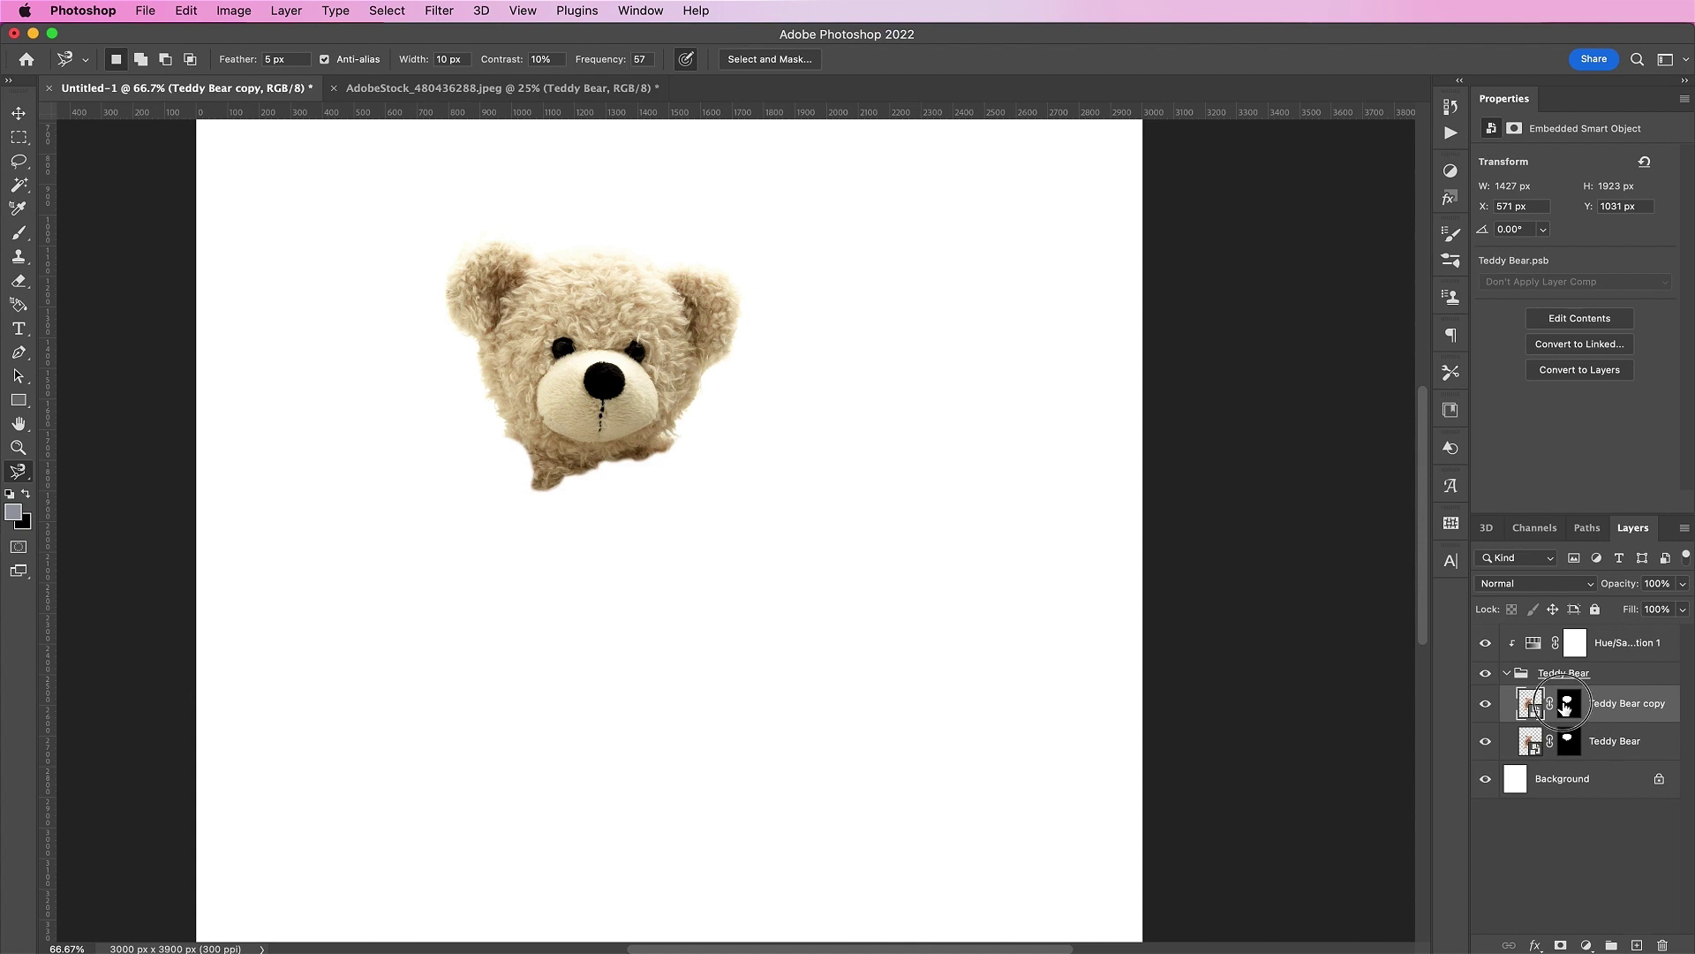
pyautogui.moveTo(1568, 704); pyautogui.dragTo(1663, 943)
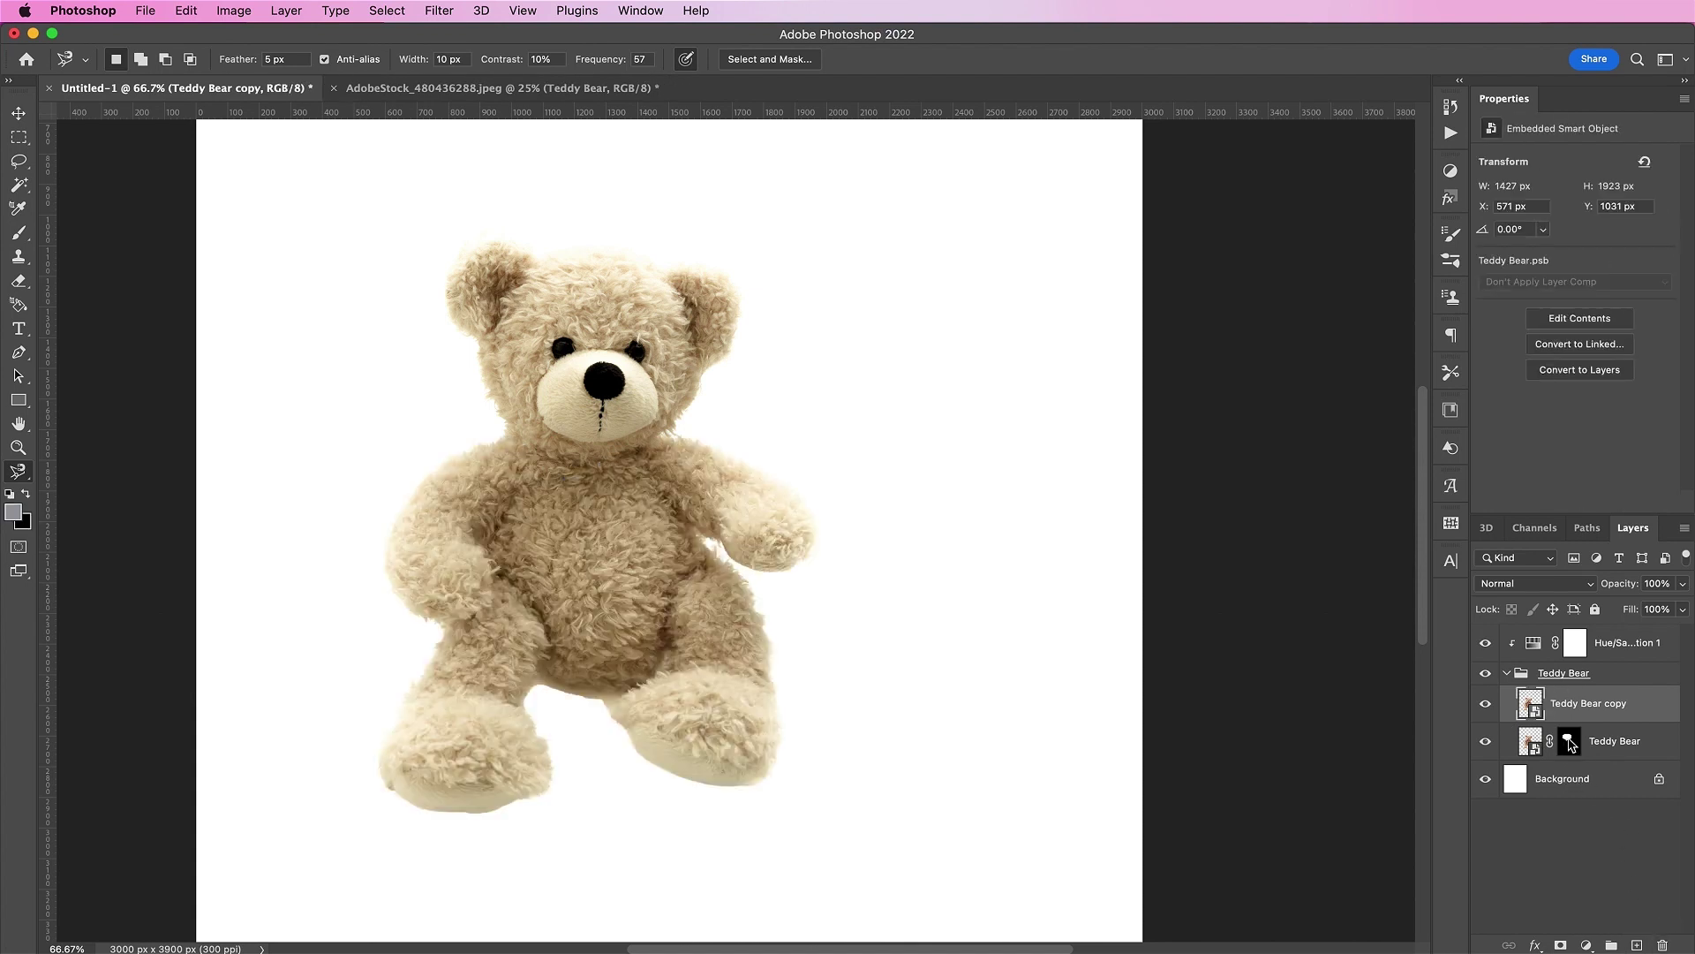
pyautogui.keyDown('super'); pyautogui.click(1571, 745); pyautogui.keyUp('super')
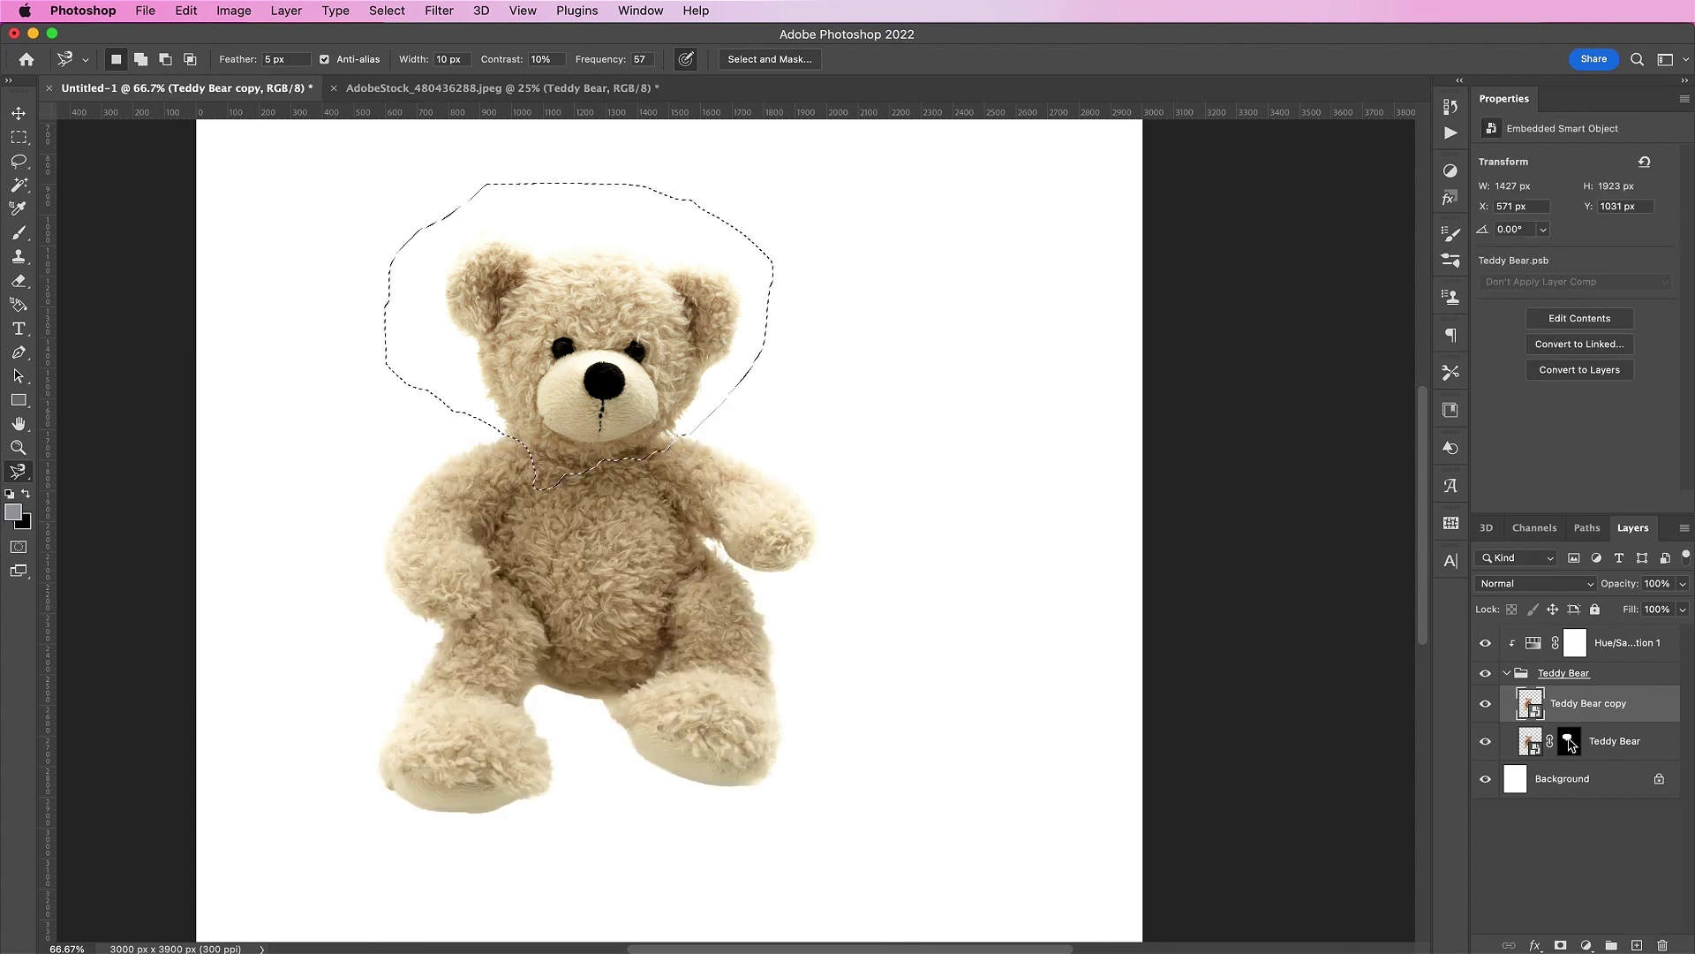
pyautogui.click(389, 11)
pyautogui.click(435, 84)
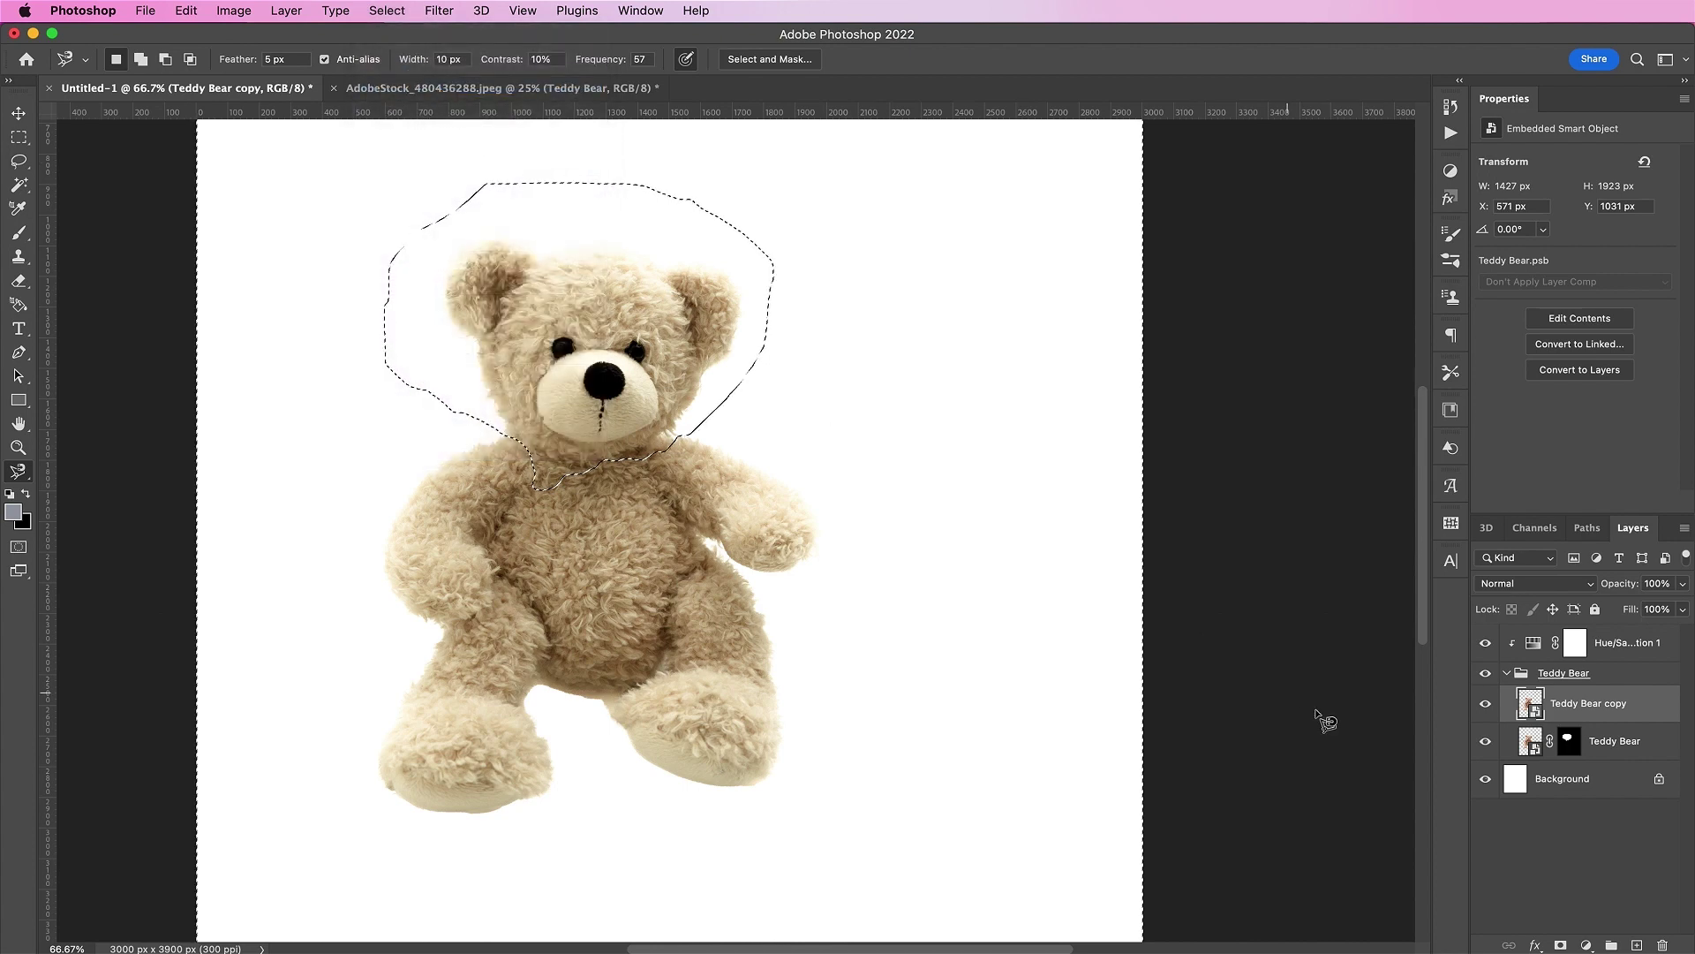
pyautogui.click(1561, 945)
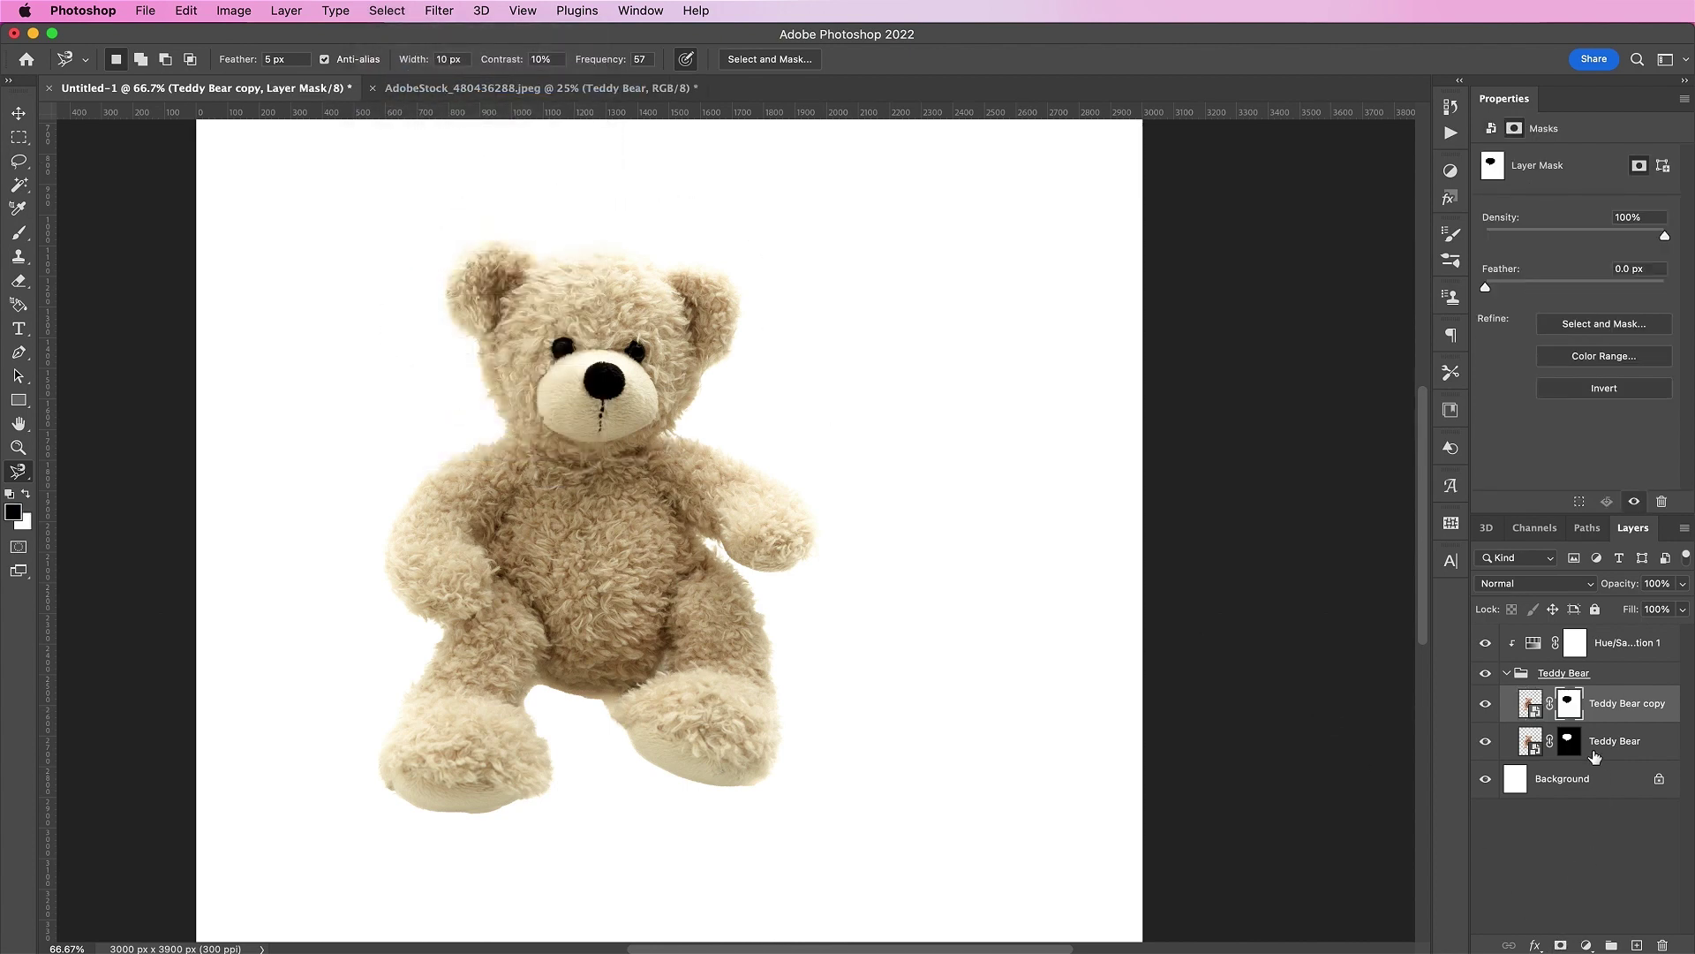
# Check the head and body masks by toggling visibility, then stack the head layer above the body copy.
pyautogui.click(1504, 750)
pyautogui.click(1486, 741)
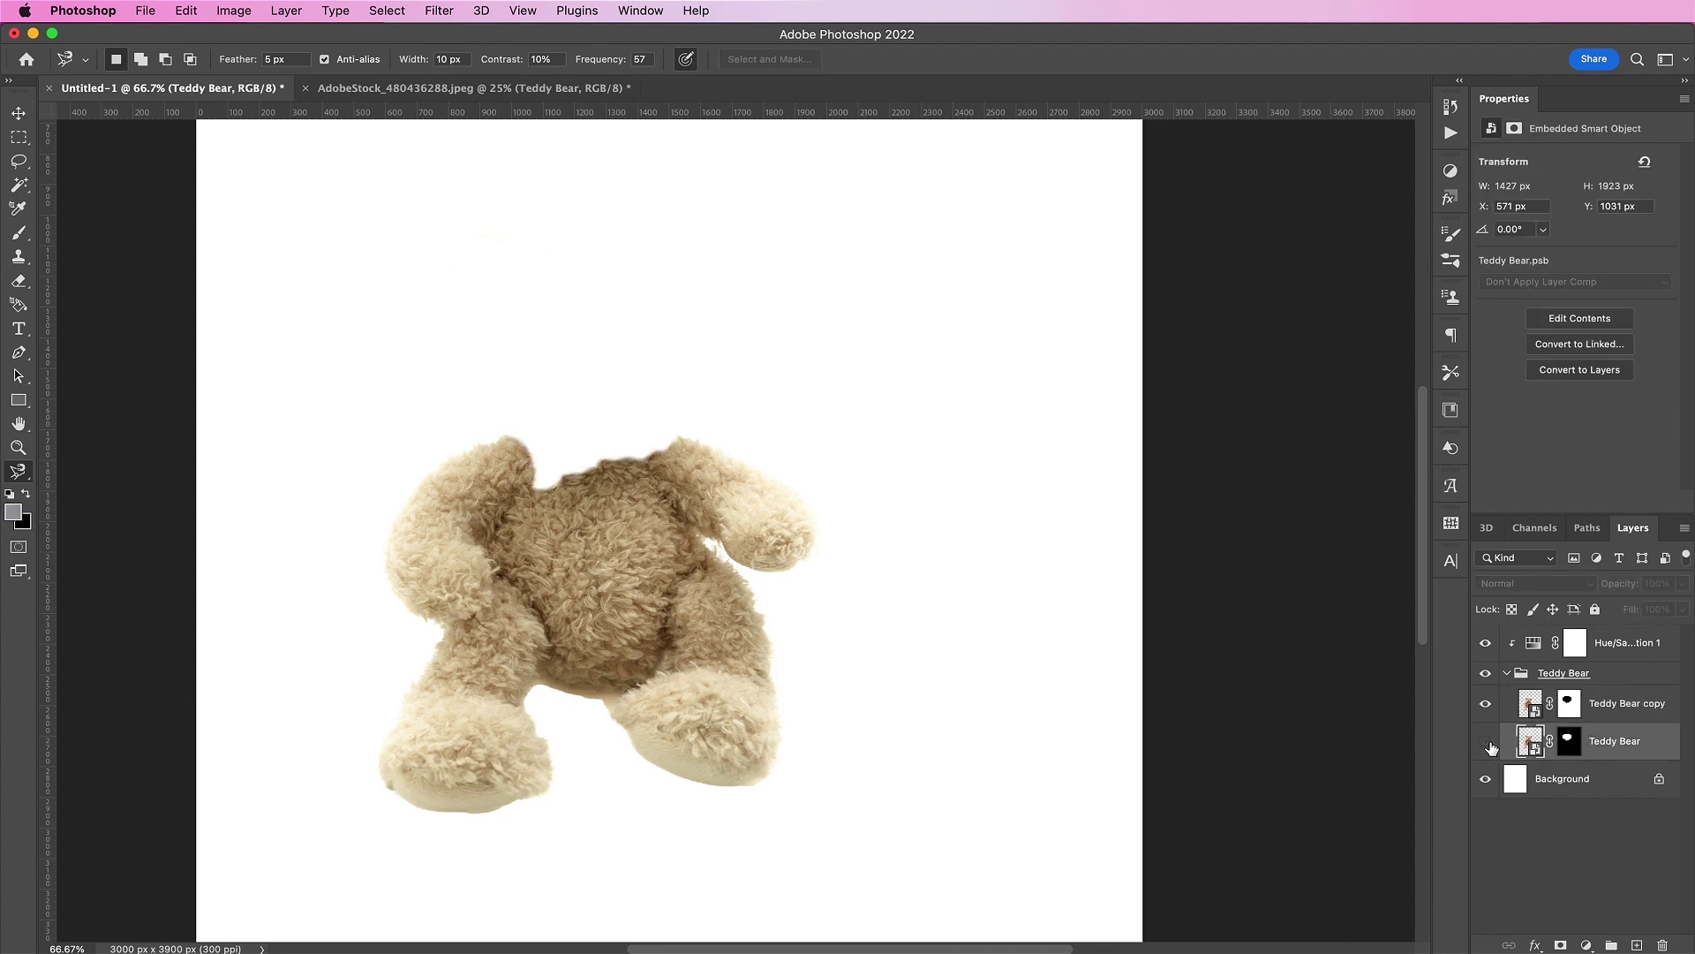
pyautogui.click(1486, 742)
pyautogui.click(1486, 704)
pyautogui.click(1487, 706)
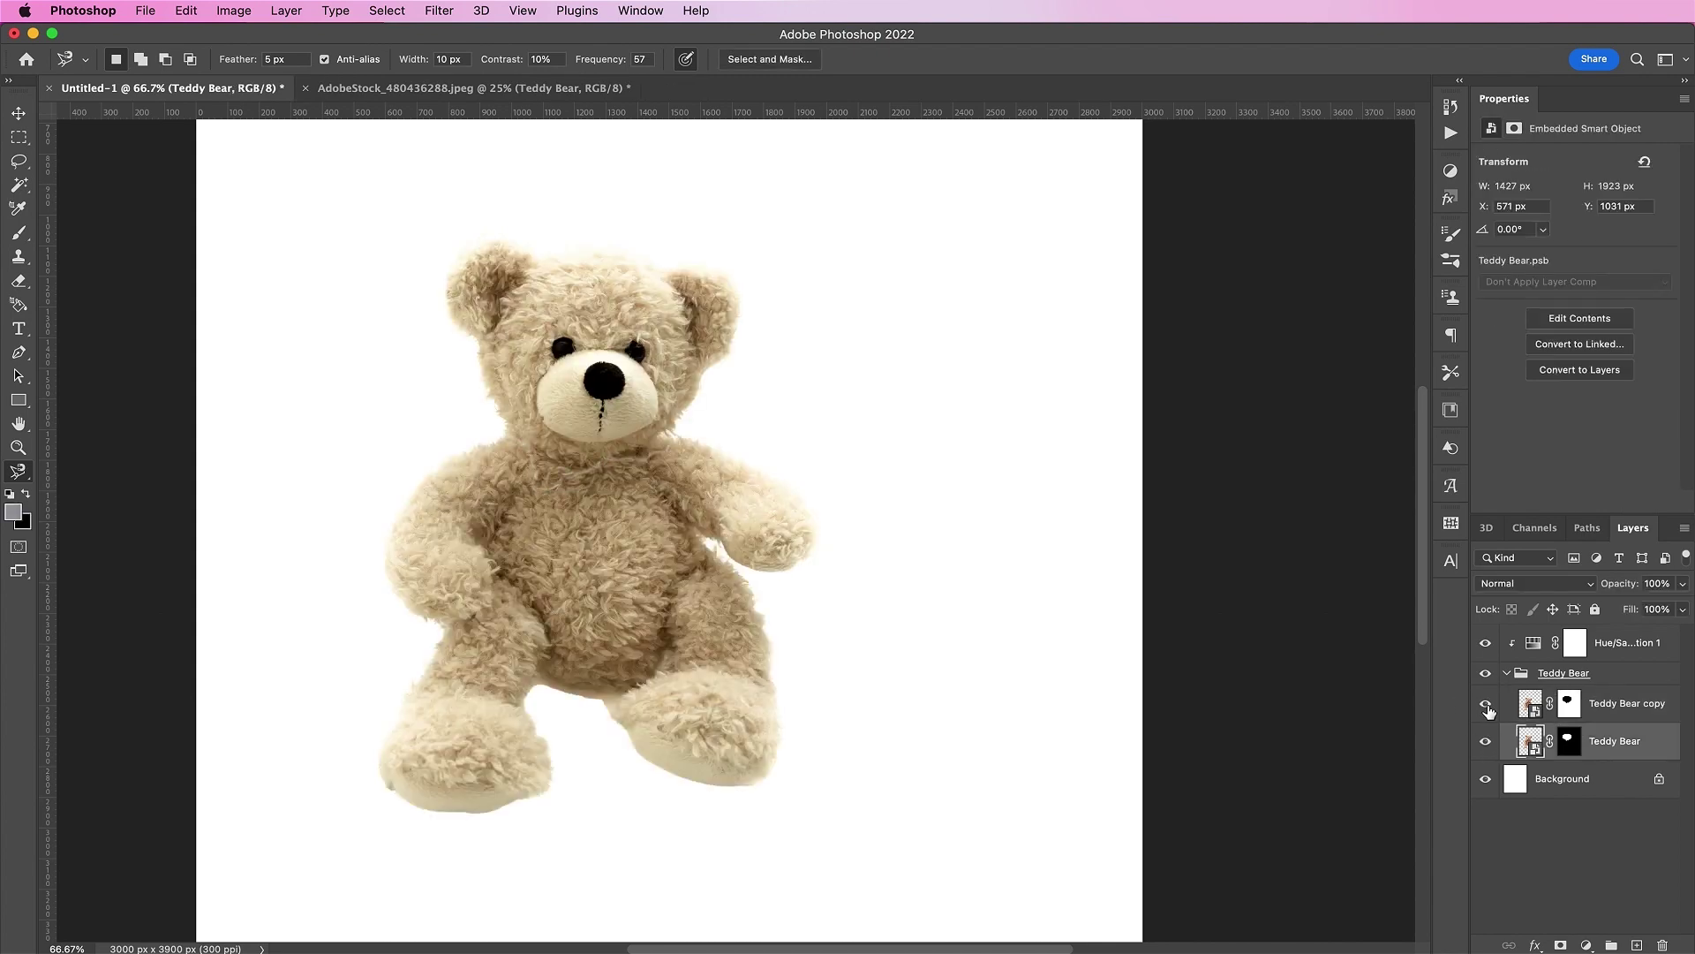
pyautogui.moveTo(1587, 734); pyautogui.dragTo(1613, 704)
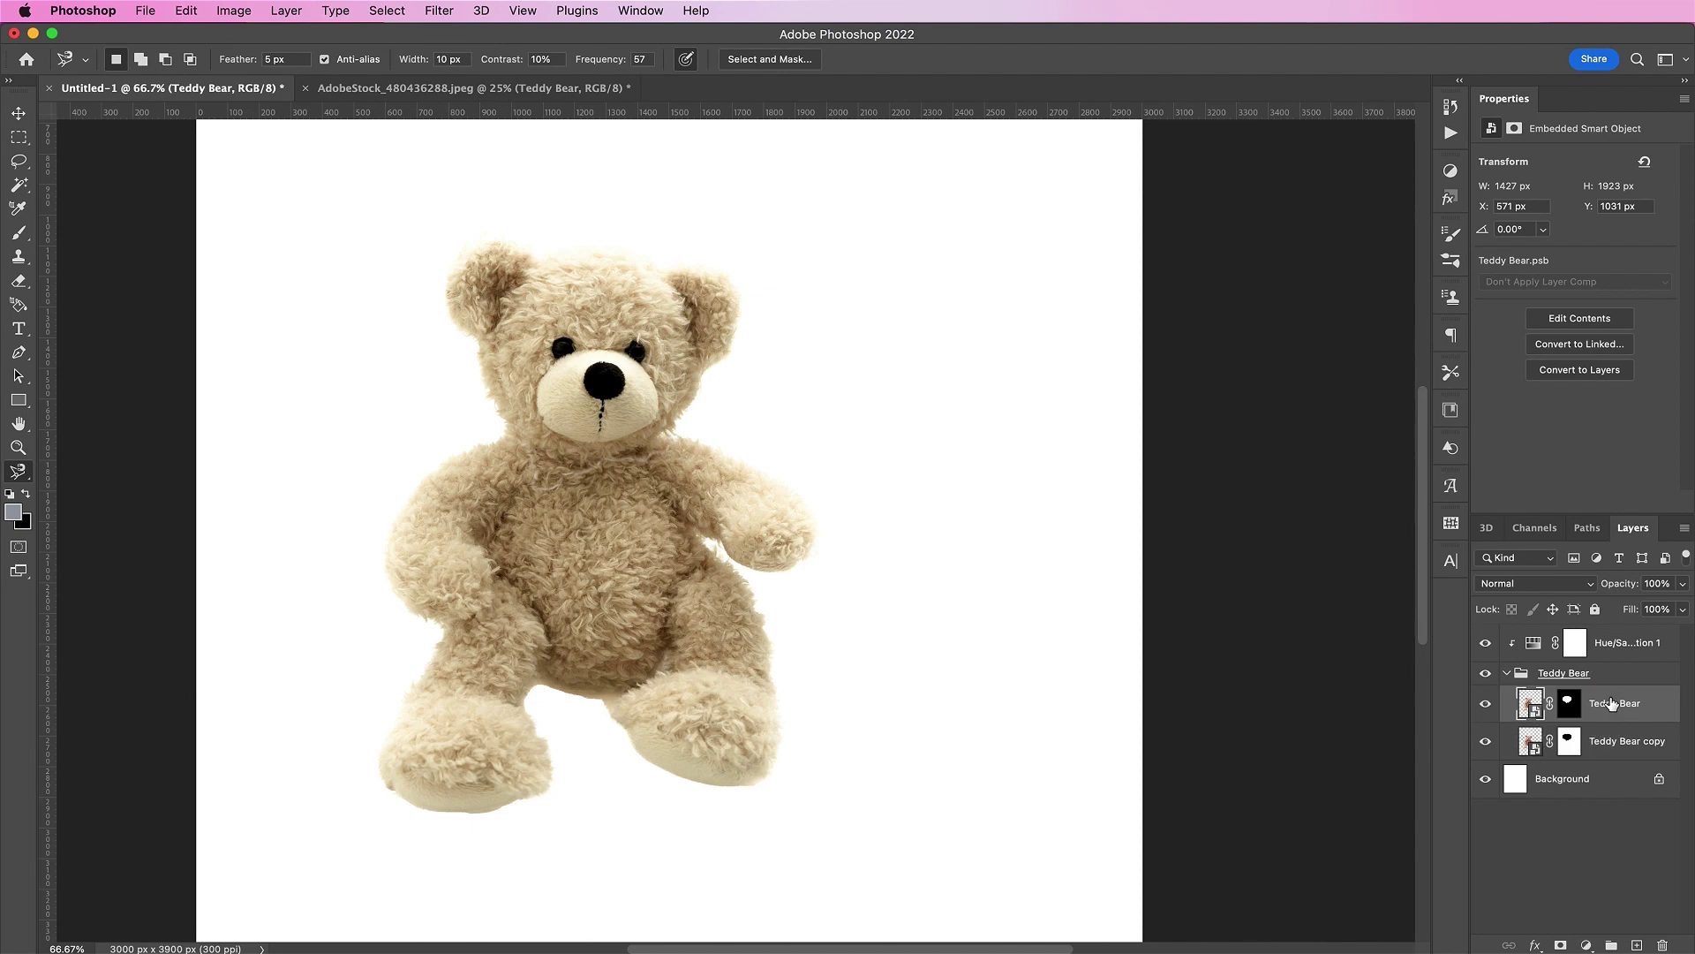
# Rotate the head about 72° and set it down to the right of the body.
pyautogui.hotkey('ctrl', 't')
pyautogui.moveTo(892, 319); pyautogui.dragTo(971, 804)
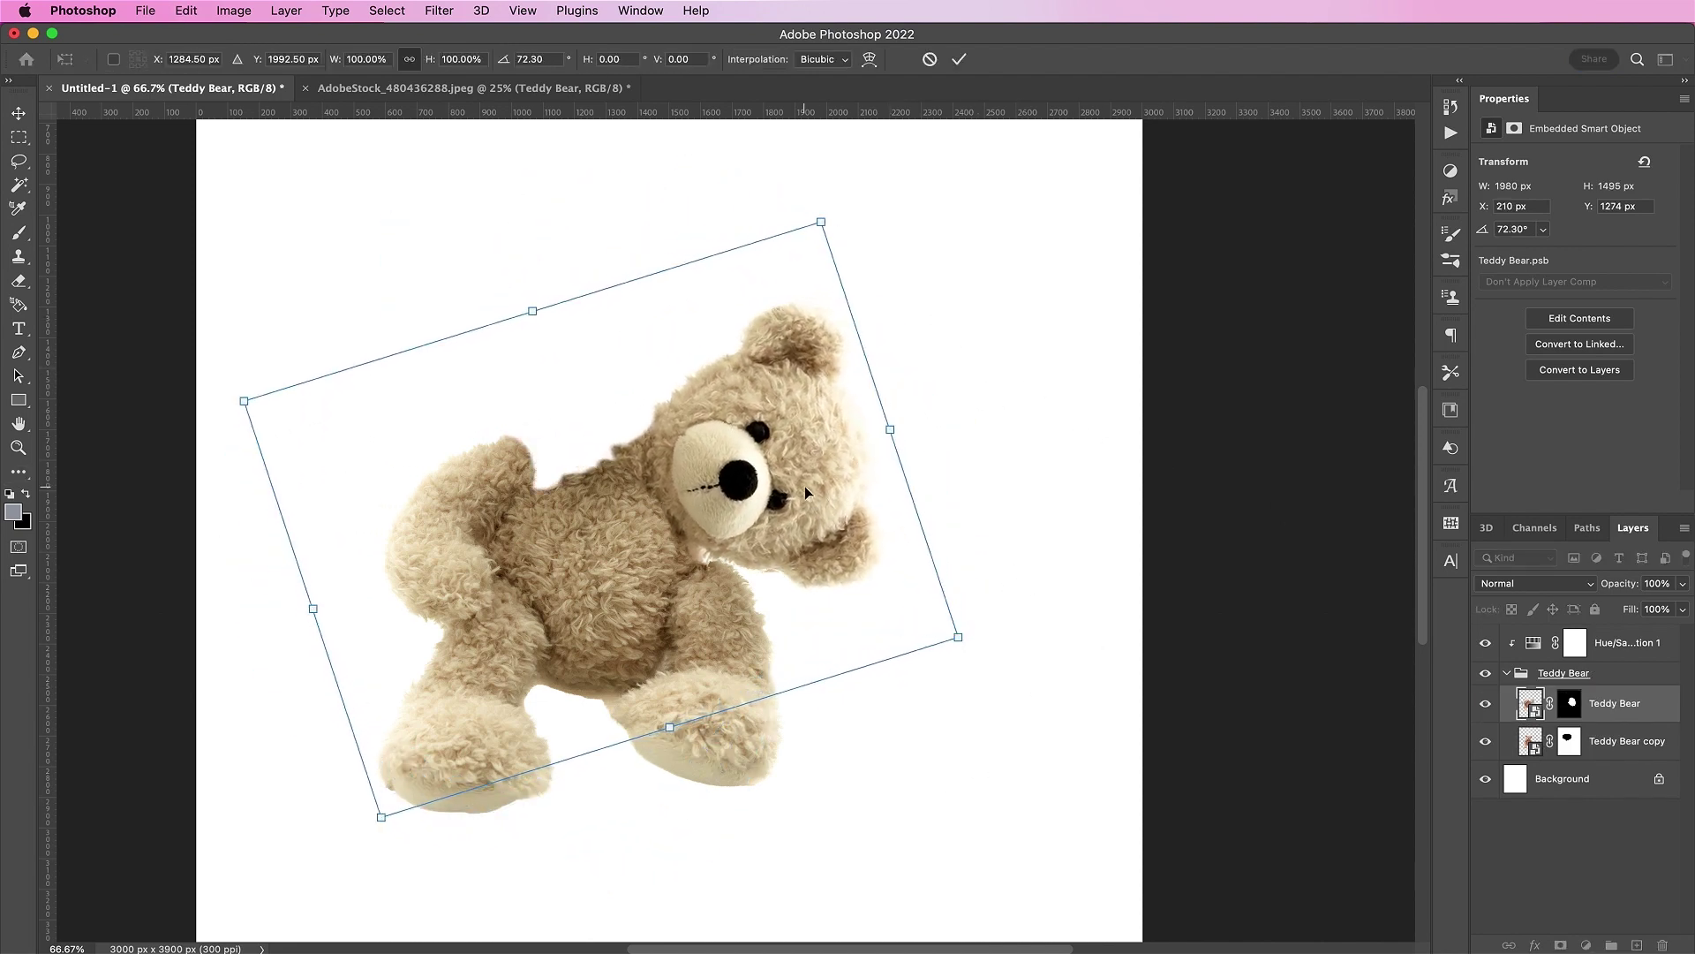
pyautogui.moveTo(638, 307); pyautogui.dragTo(998, 698)
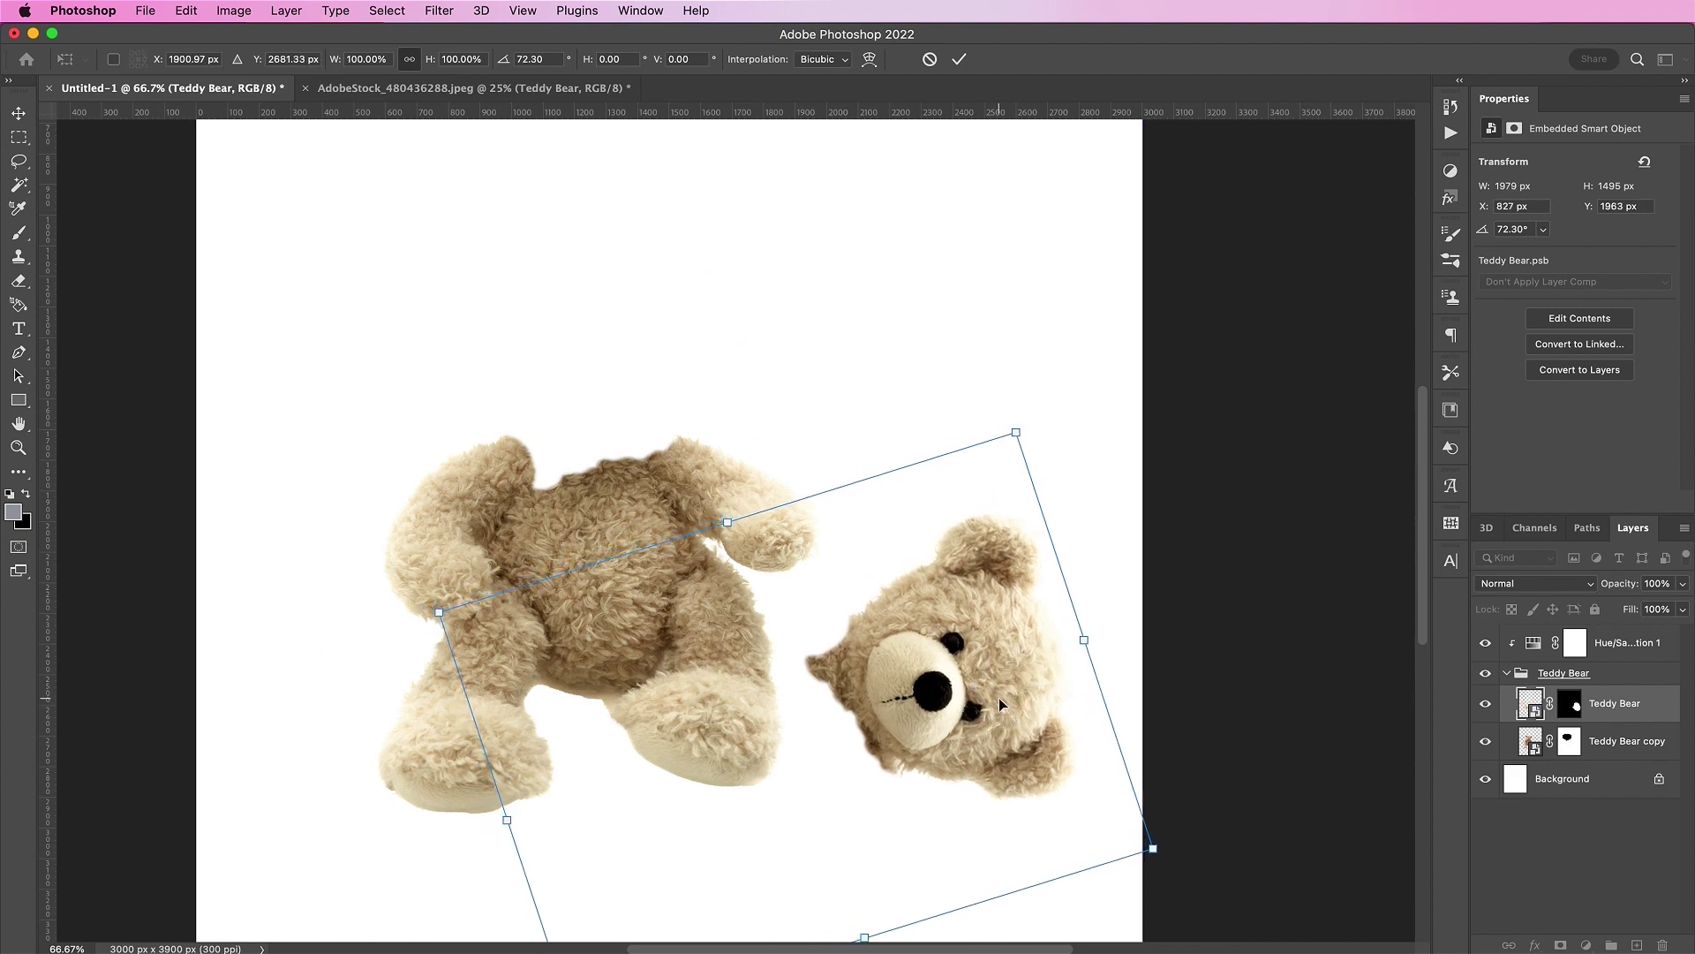
pyautogui.press('Return')
# Select the Teddy Bear group and shift the whole bear left on the page.
pyautogui.press('l')
pyautogui.click(1571, 678)
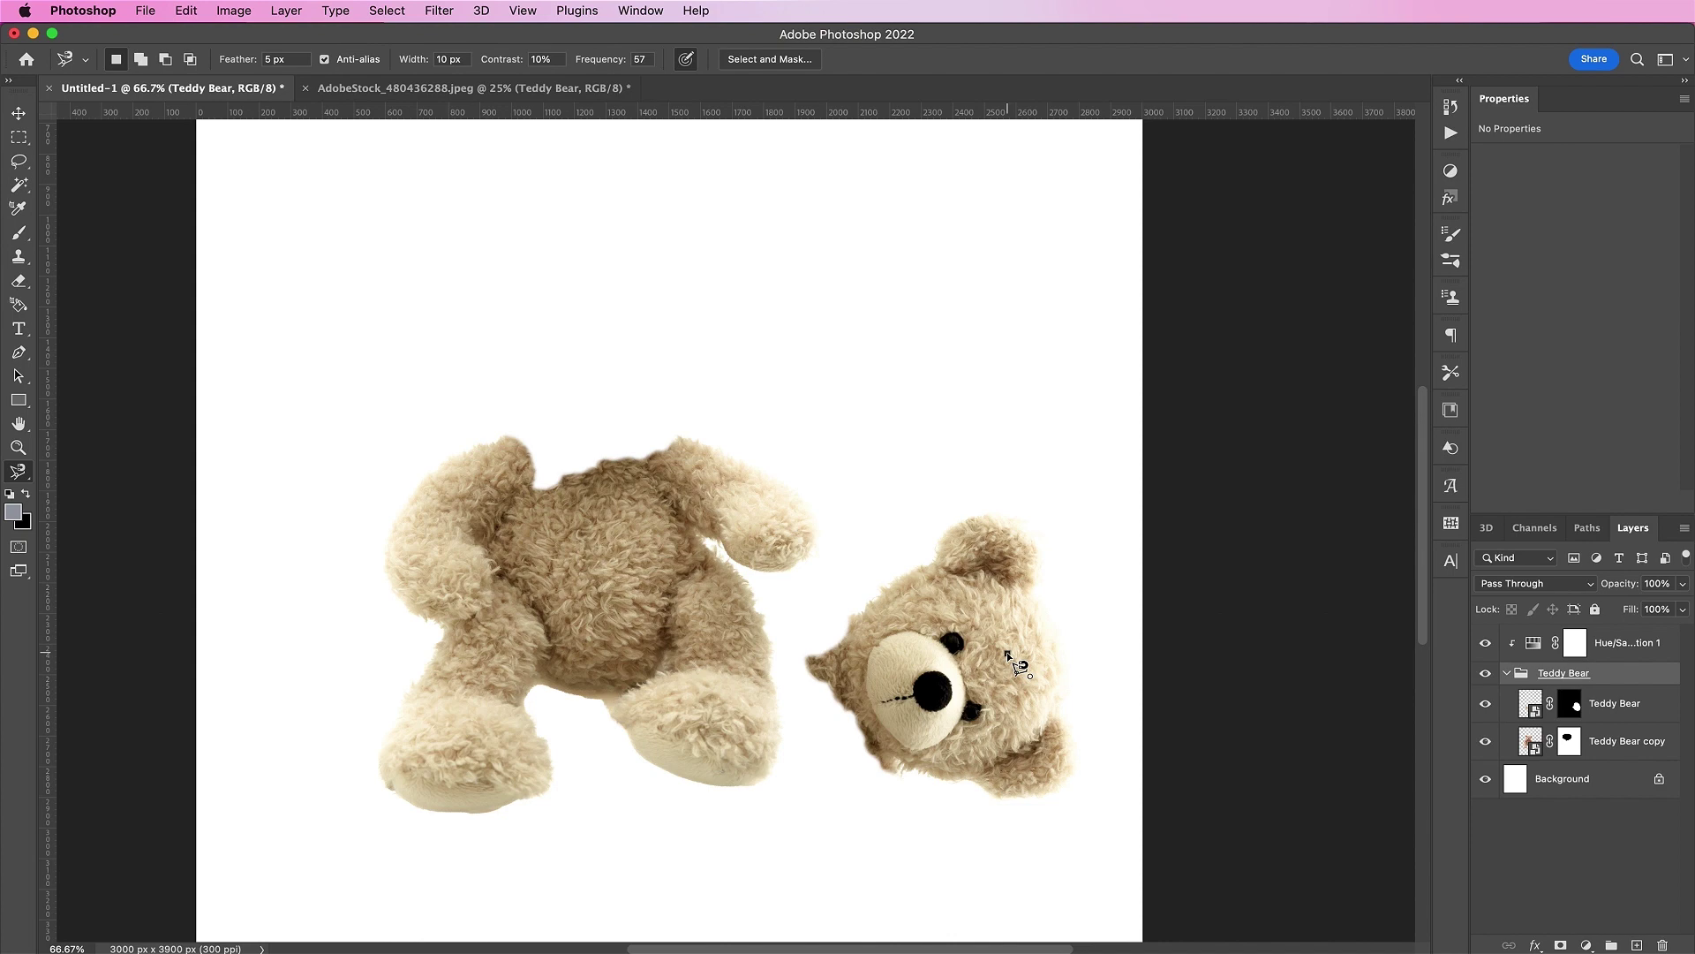
pyautogui.press('v')
pyautogui.moveTo(1007, 651); pyautogui.dragTo(951, 658)
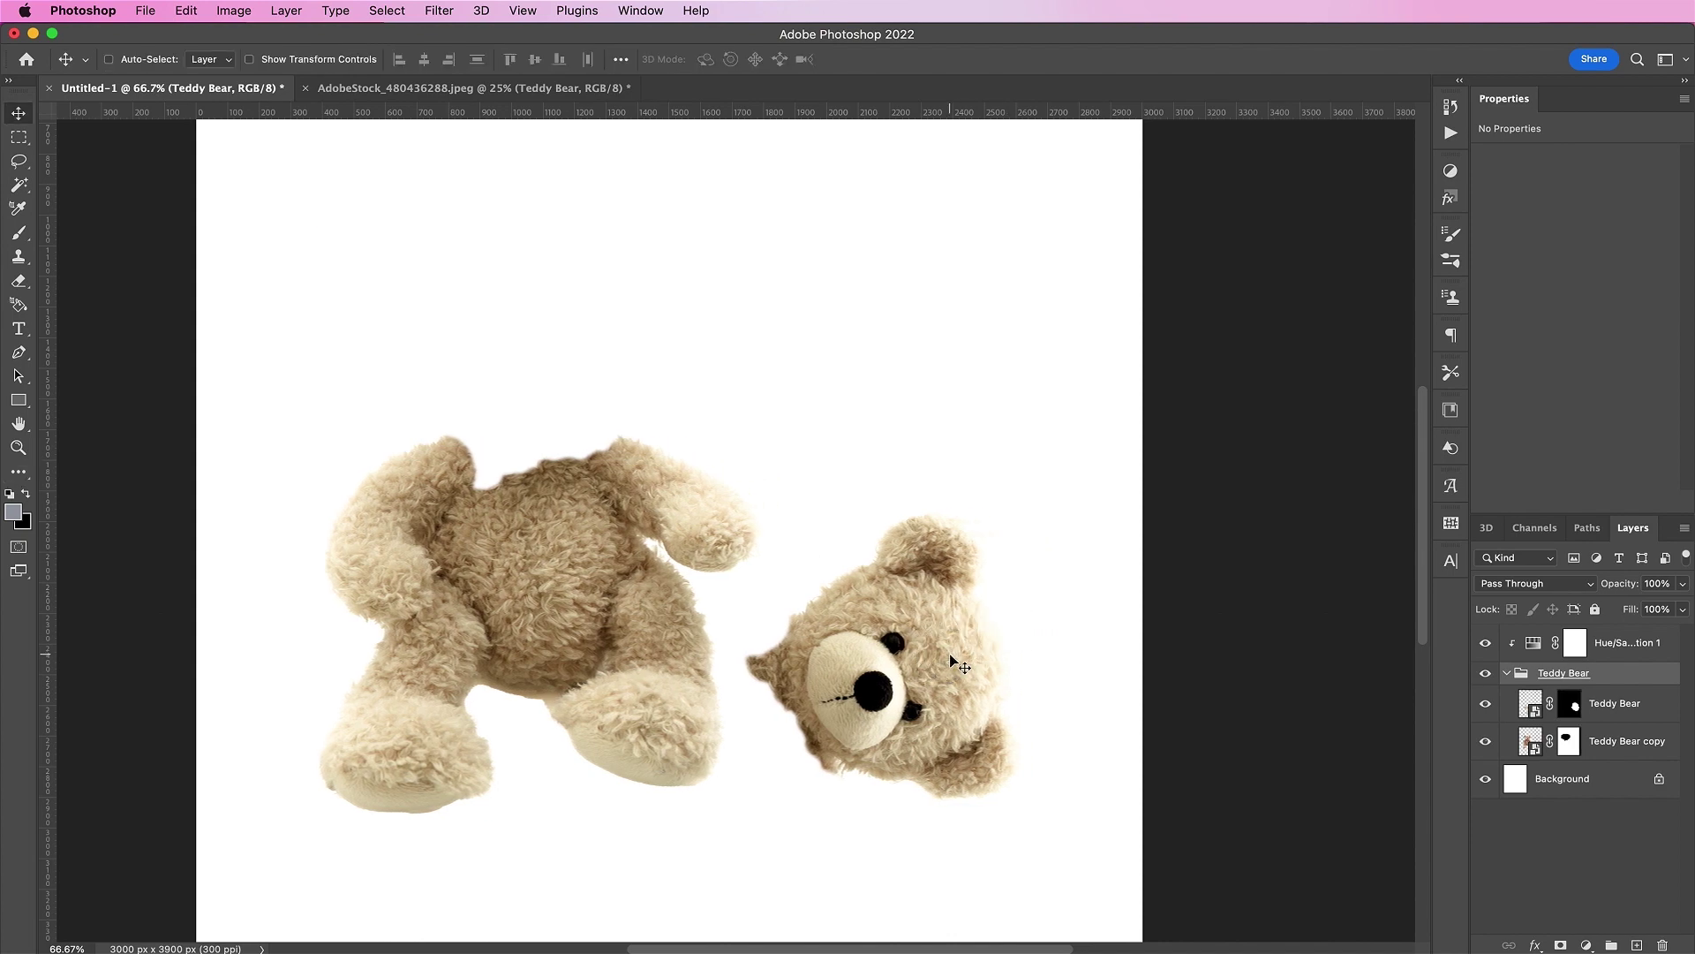
# Copy a rectangle of the body's chest fur onto a new Layer 1.
pyautogui.click(1529, 741)
pyautogui.press('super+plus')
pyautogui.press('super+plus')
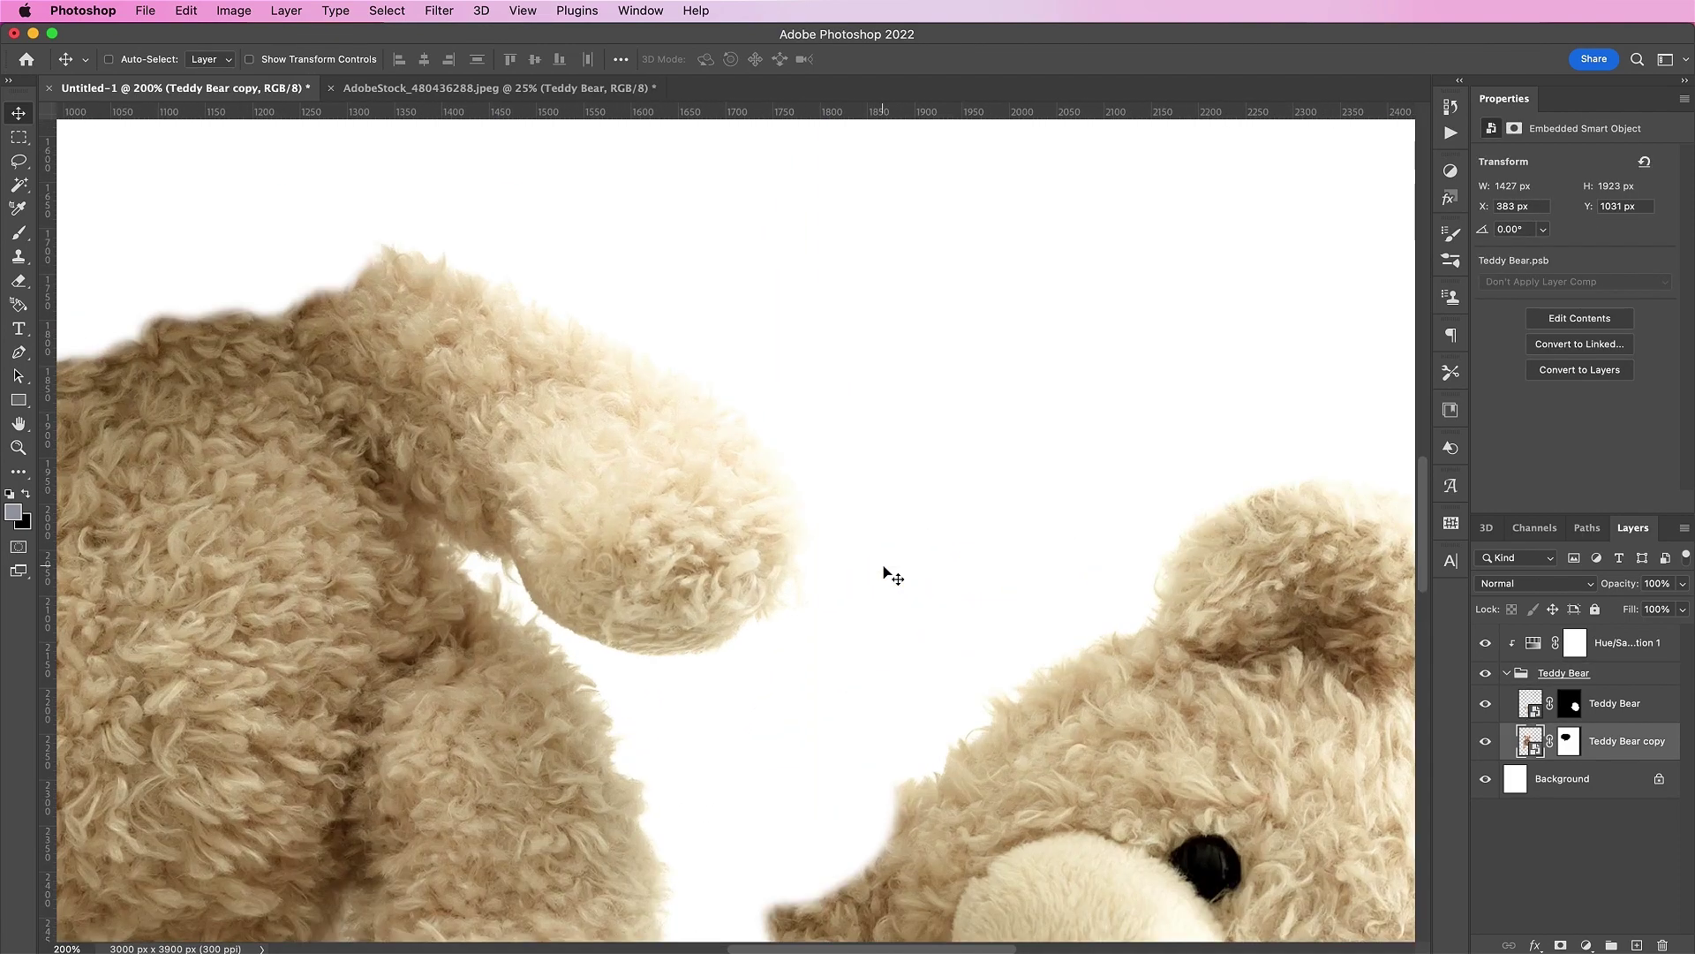
pyautogui.press('m')
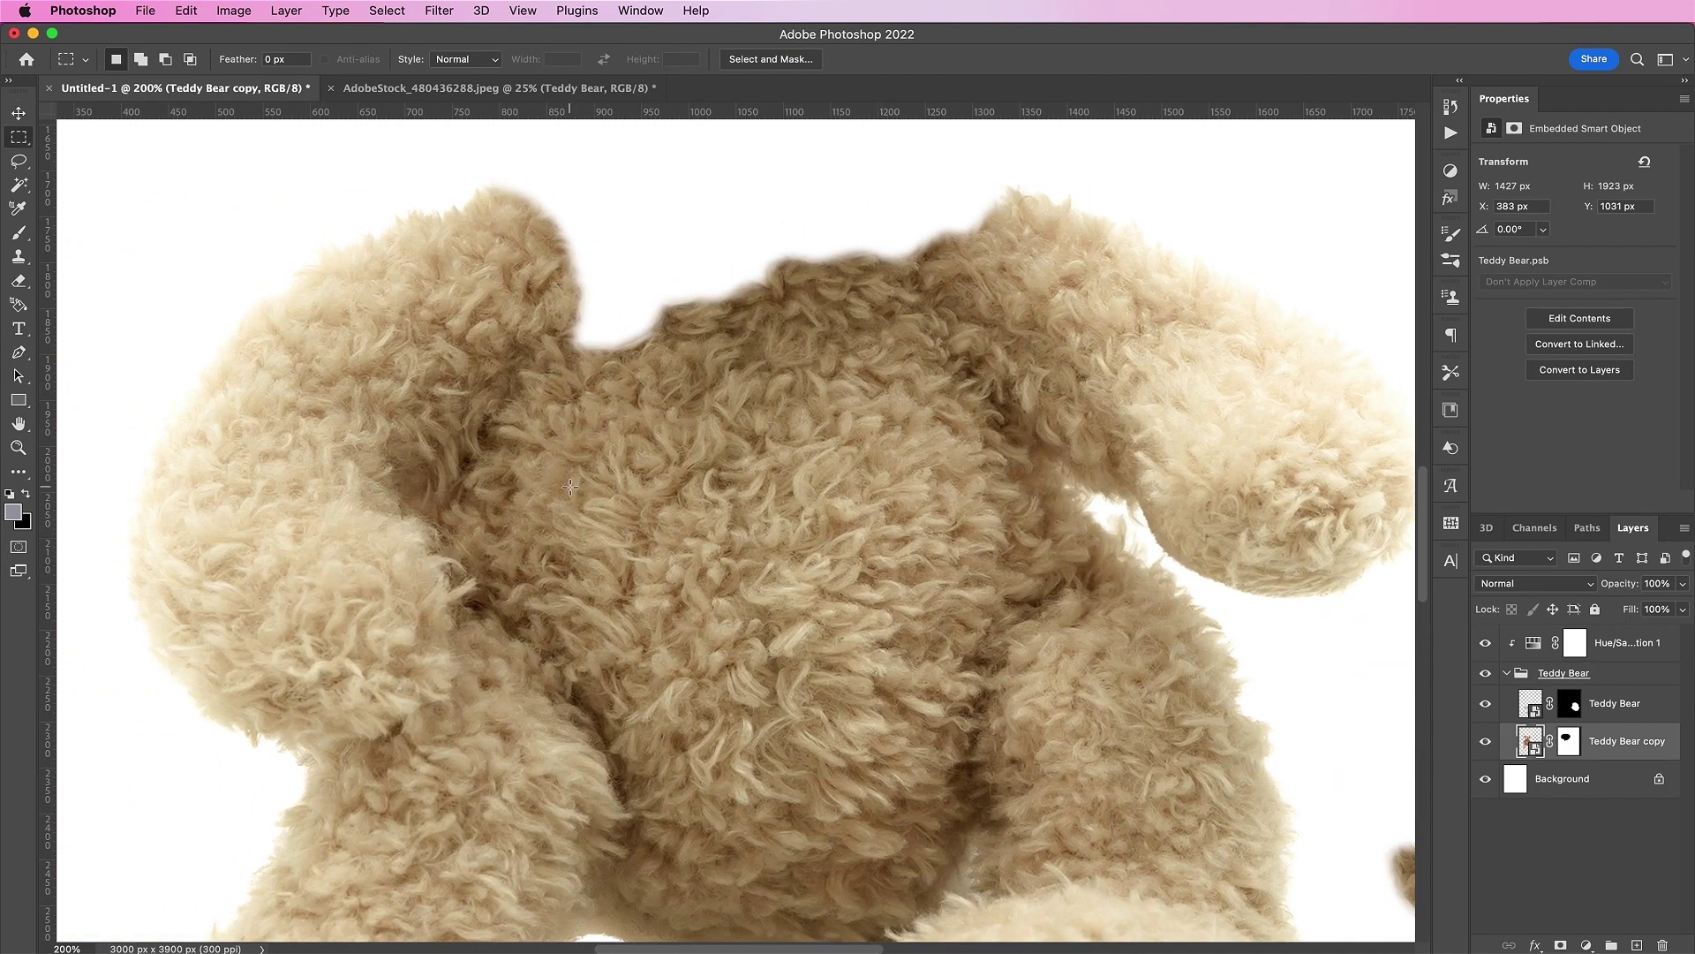
pyautogui.moveTo(509, 374); pyautogui.dragTo(1017, 645)
pyautogui.press('super+c')
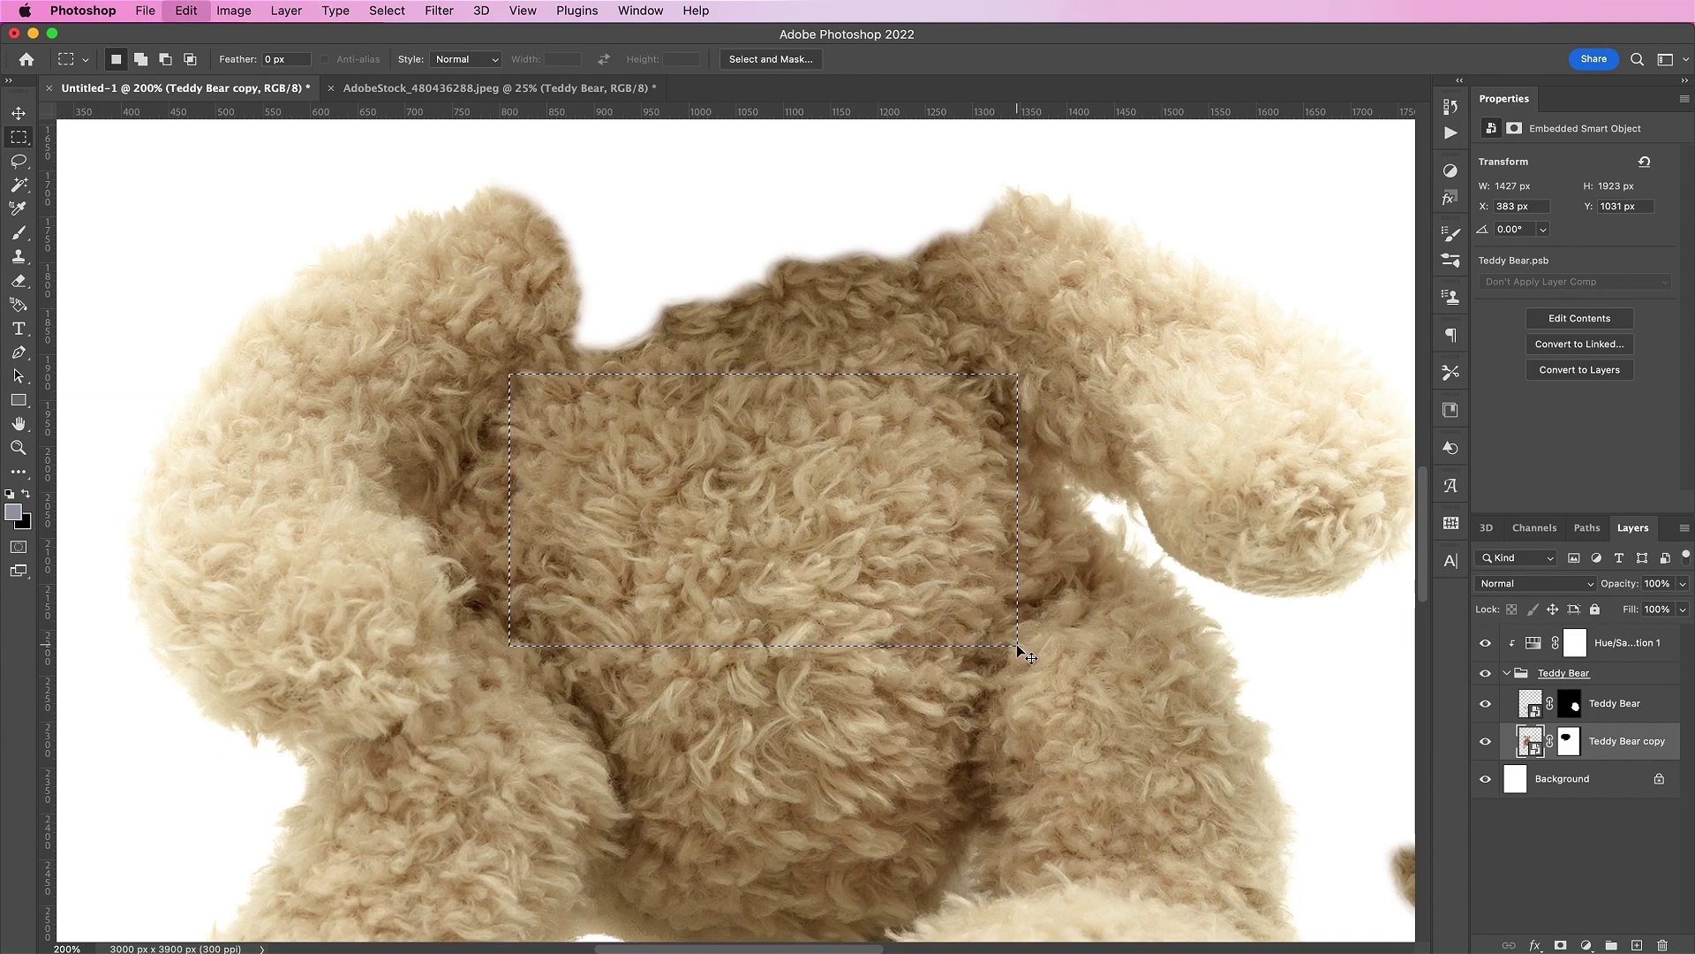
pyautogui.press('super+v')
# Place Layer 1 below Teddy Bear copy and push the fur patch up into the neck gap.
pyautogui.press('v')
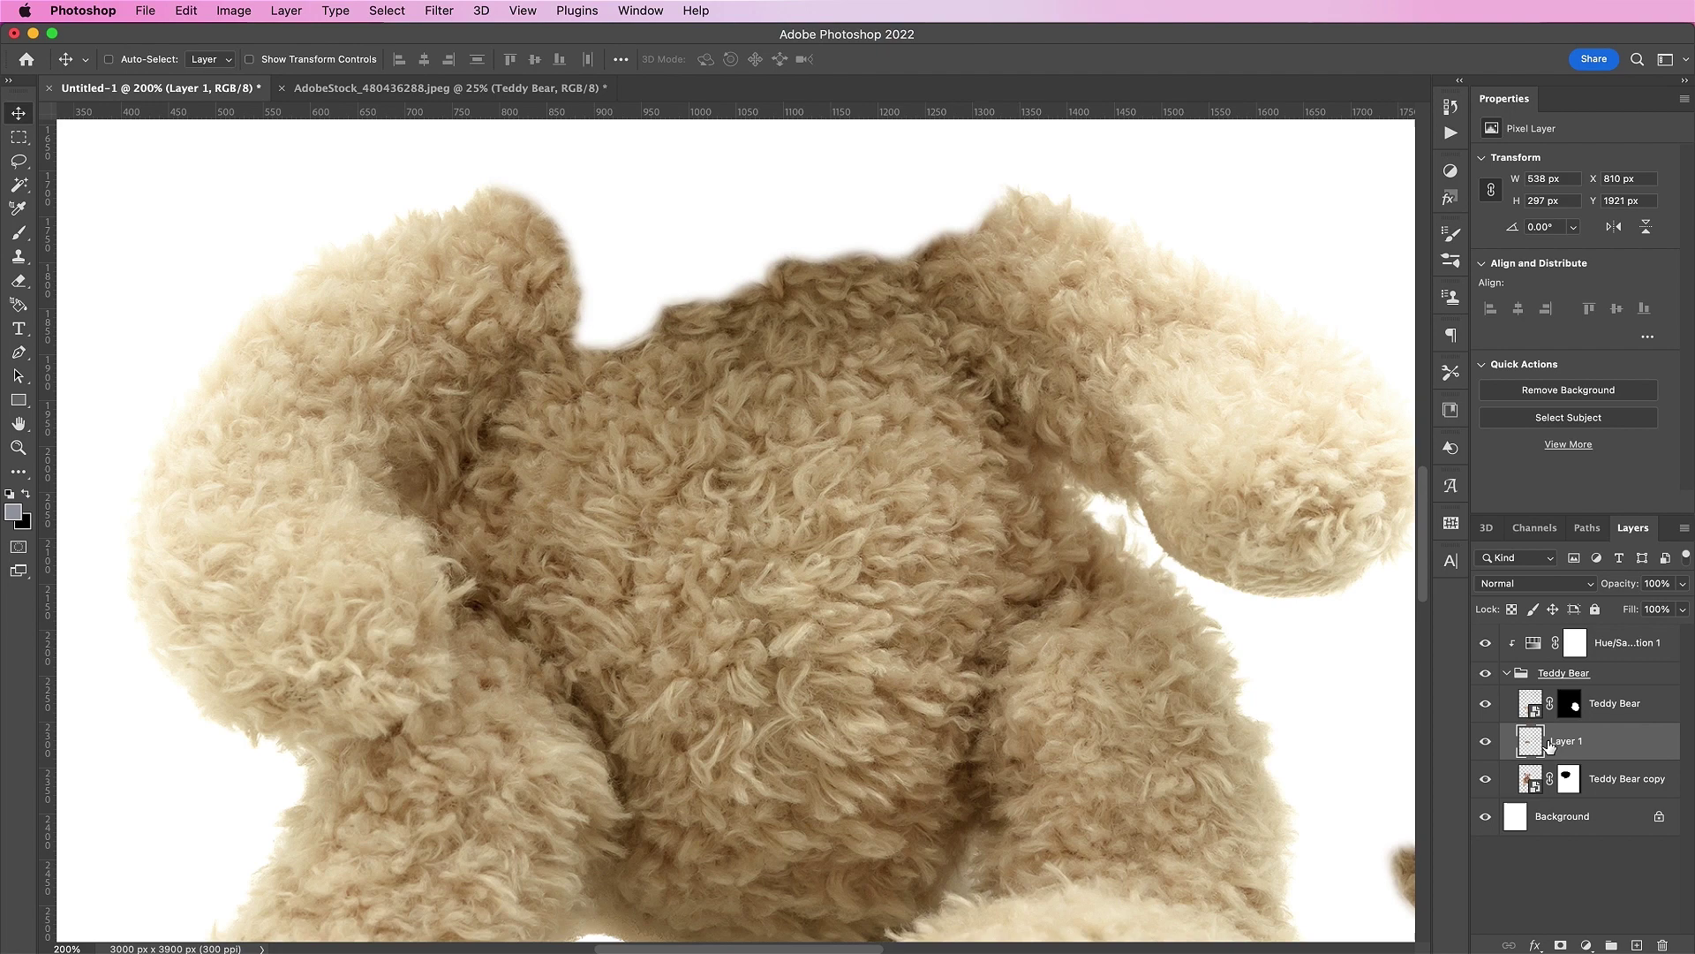
pyautogui.moveTo(1548, 745); pyautogui.dragTo(1606, 787)
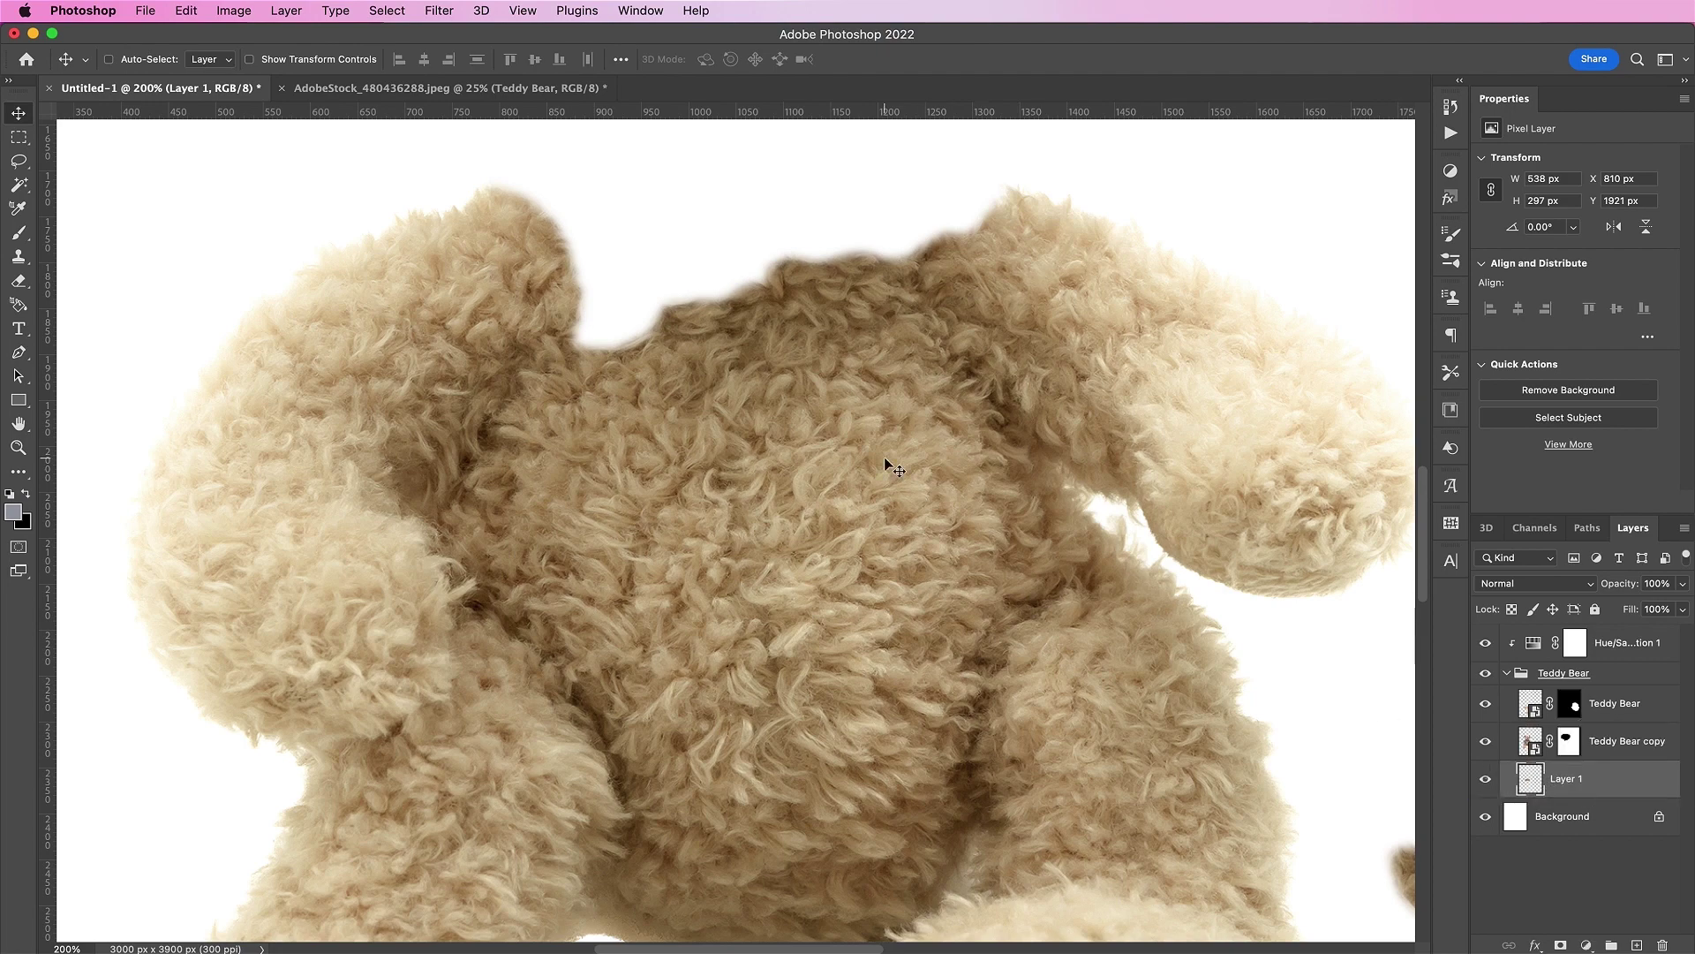
pyautogui.moveTo(813, 503); pyautogui.dragTo(837, 323)
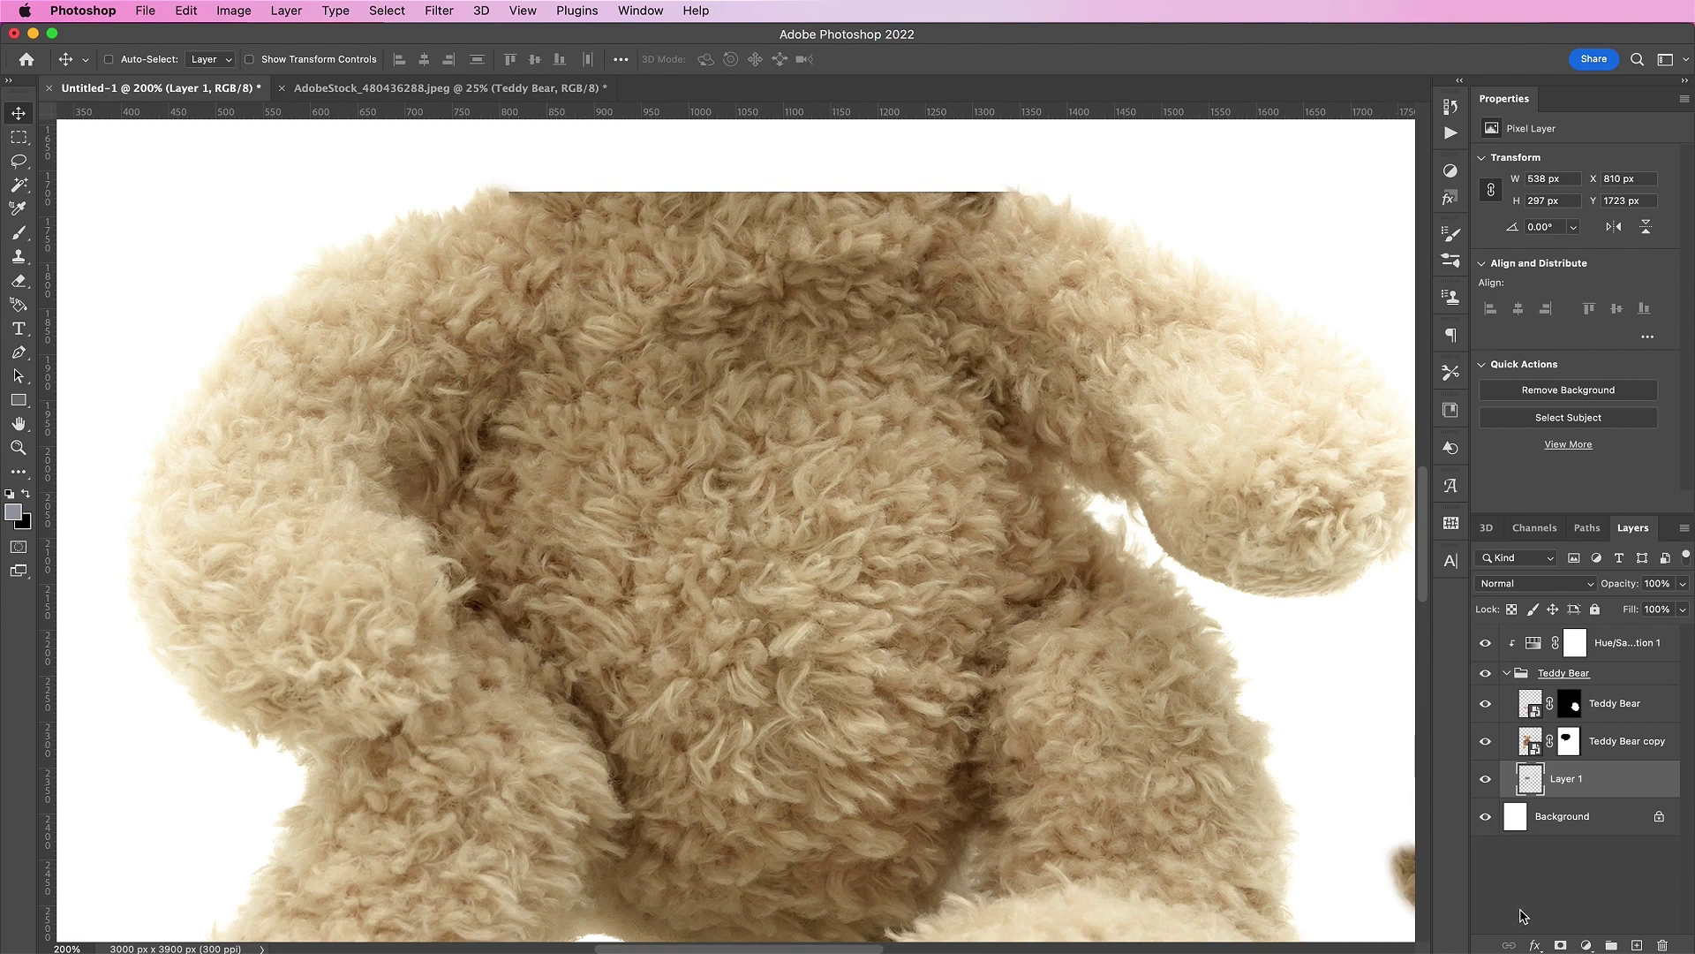
# Add a Brightness/Contrast adjustment clipped to Layer 1's fur patch, with brightness -62 and contrast 67.
pyautogui.click(1578, 941)
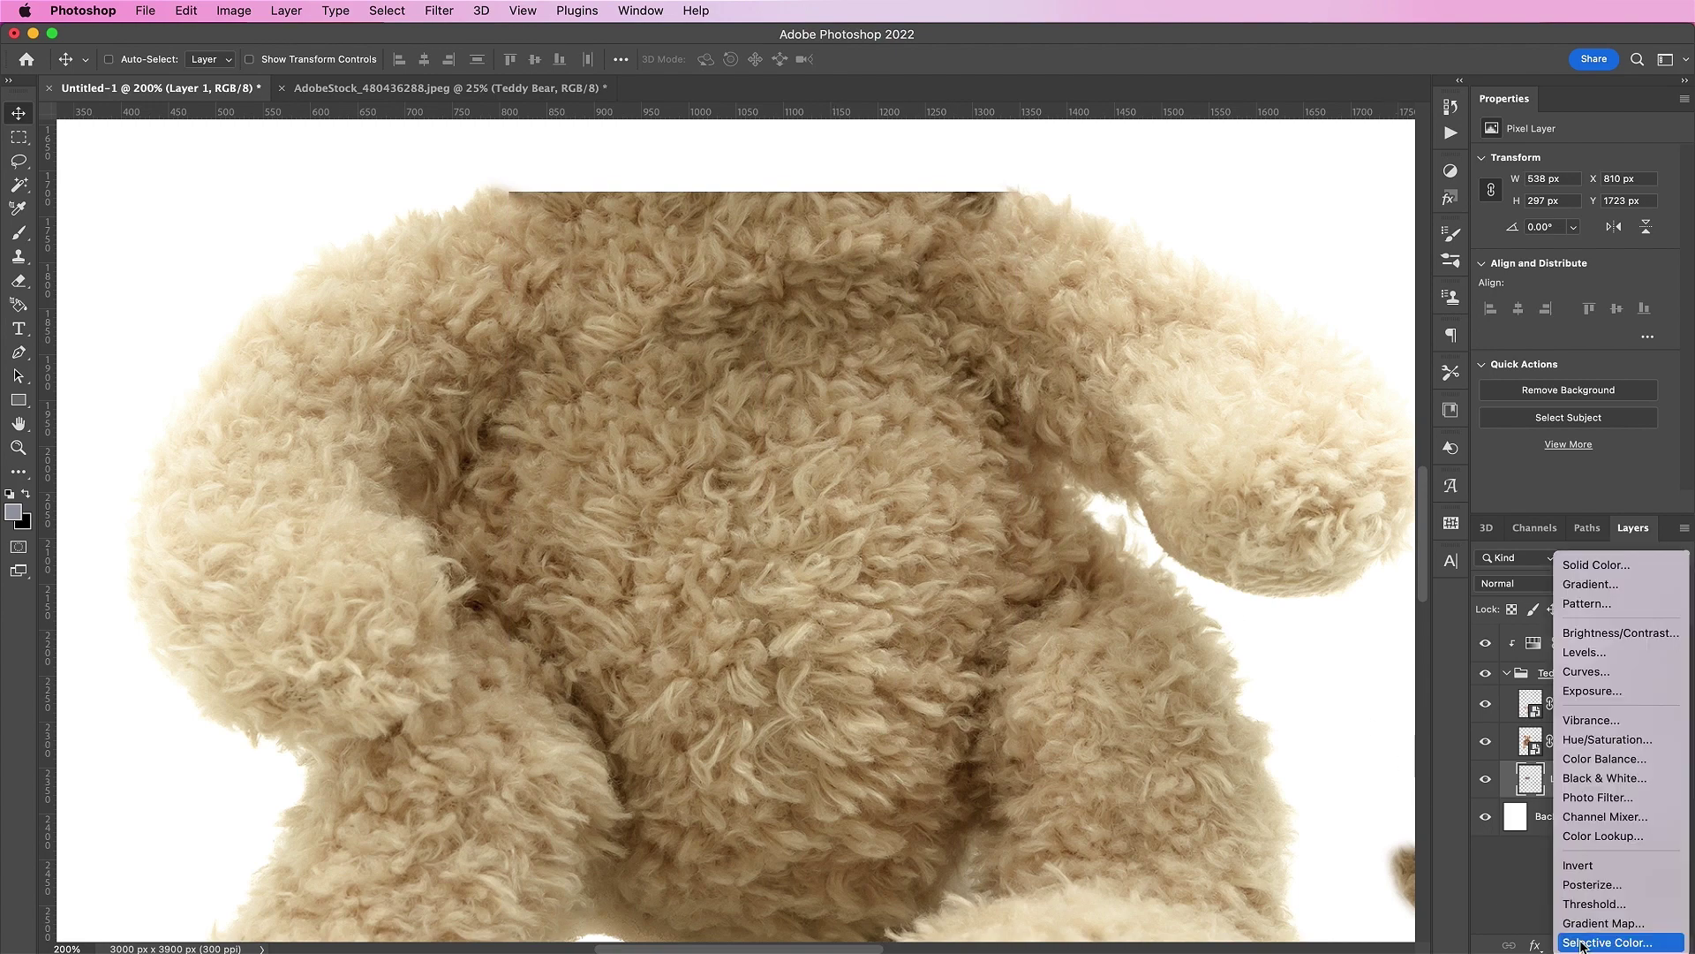
pyautogui.click(1609, 634)
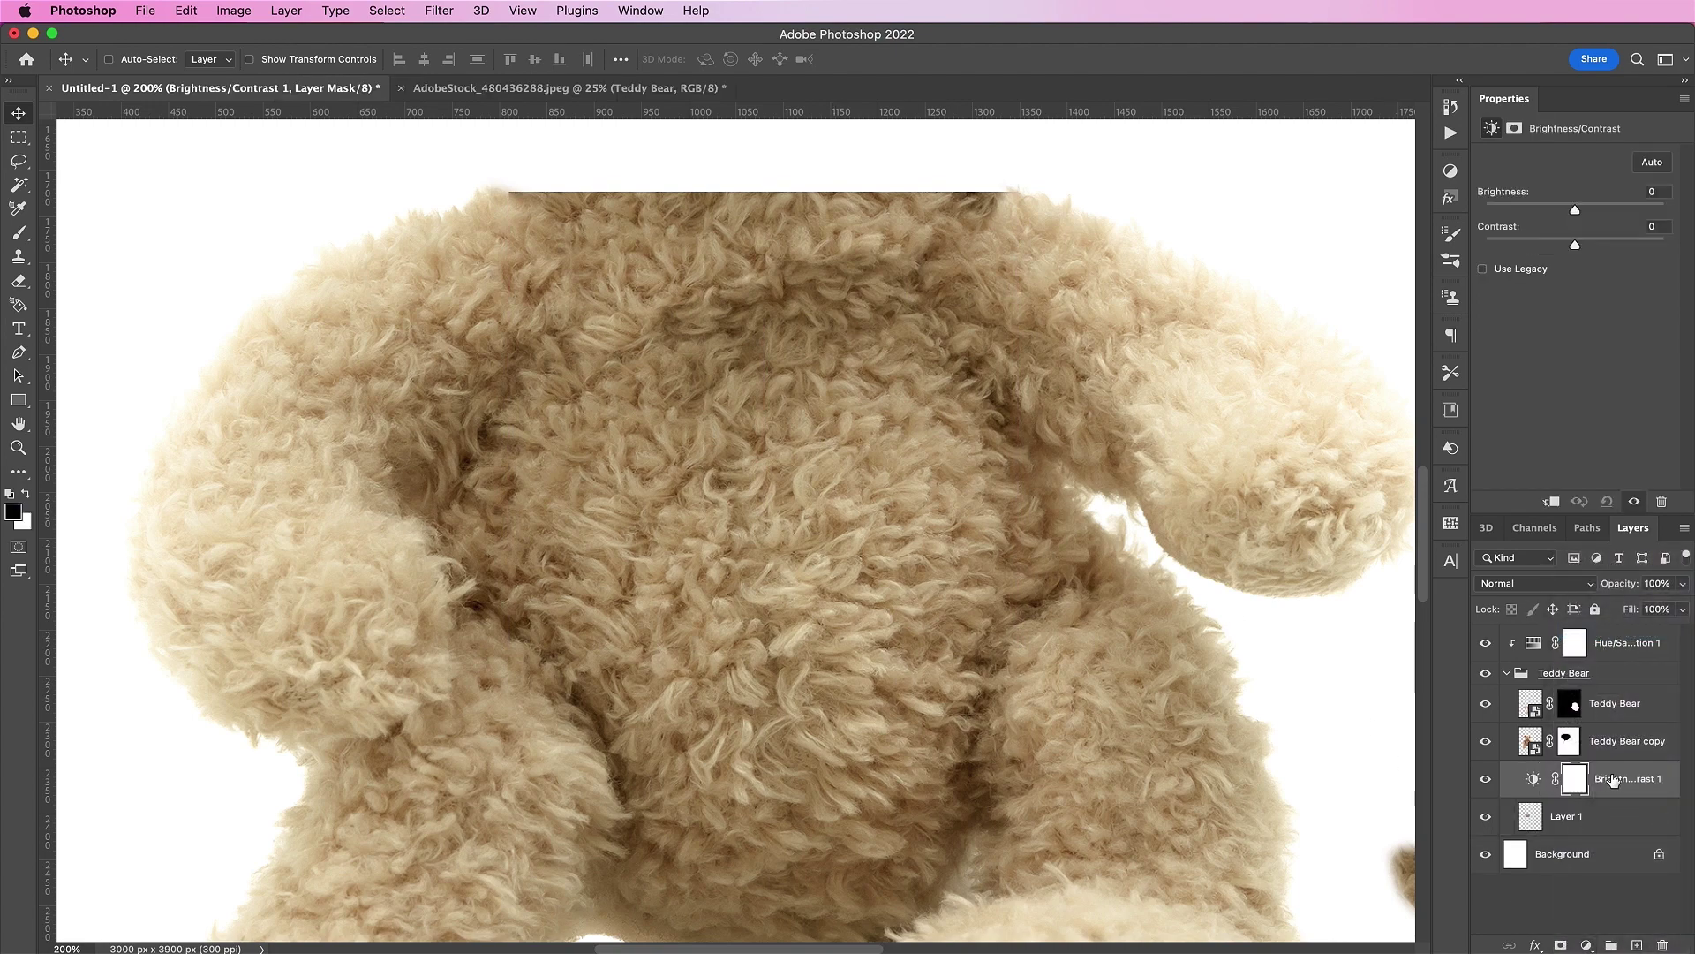
pyautogui.rightClick(1612, 779)
pyautogui.click(1454, 516)
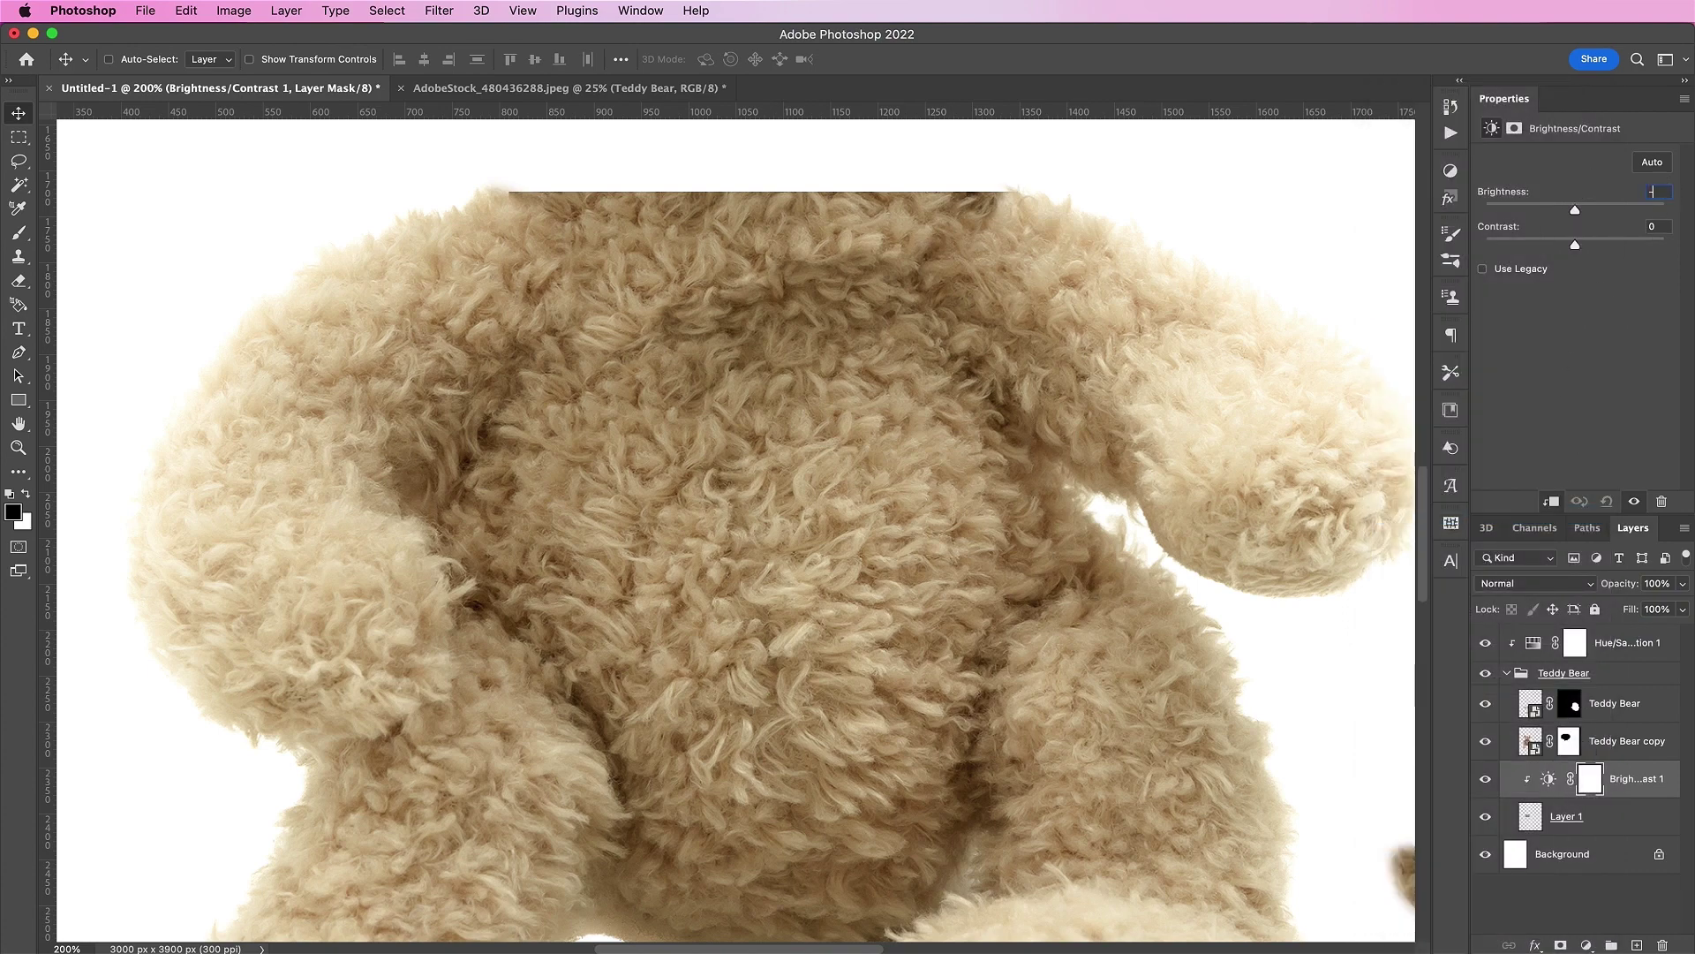
pyautogui.write('-62')
pyautogui.press('Tab')
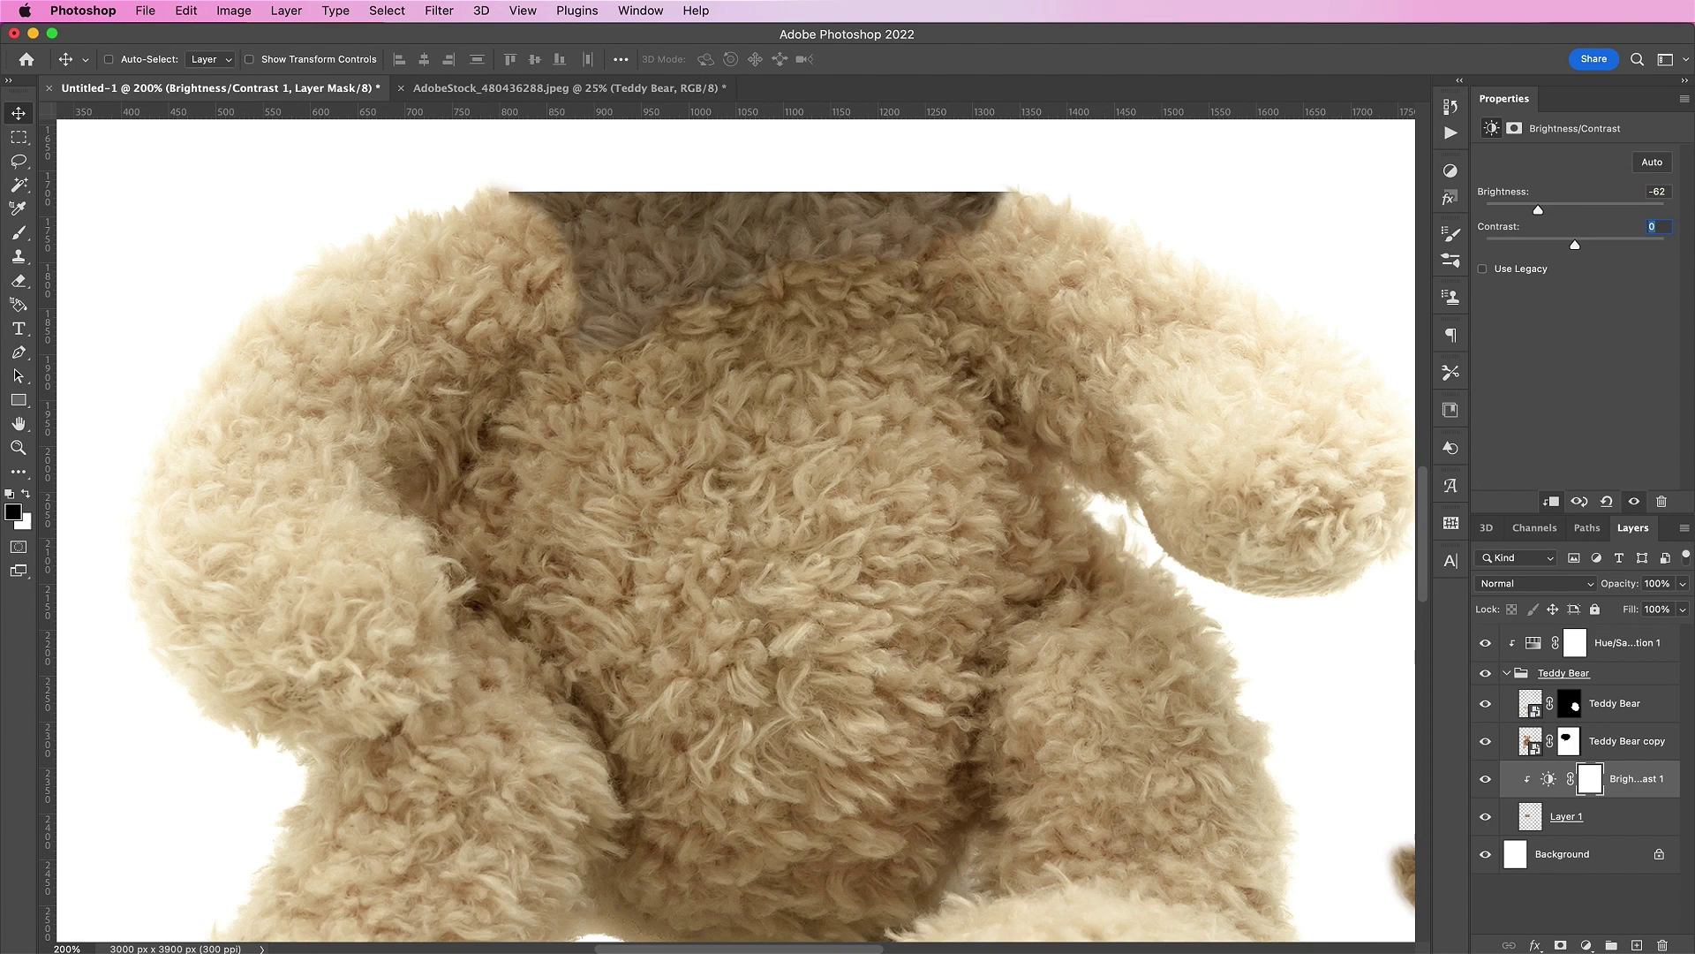
pyautogui.write('67')
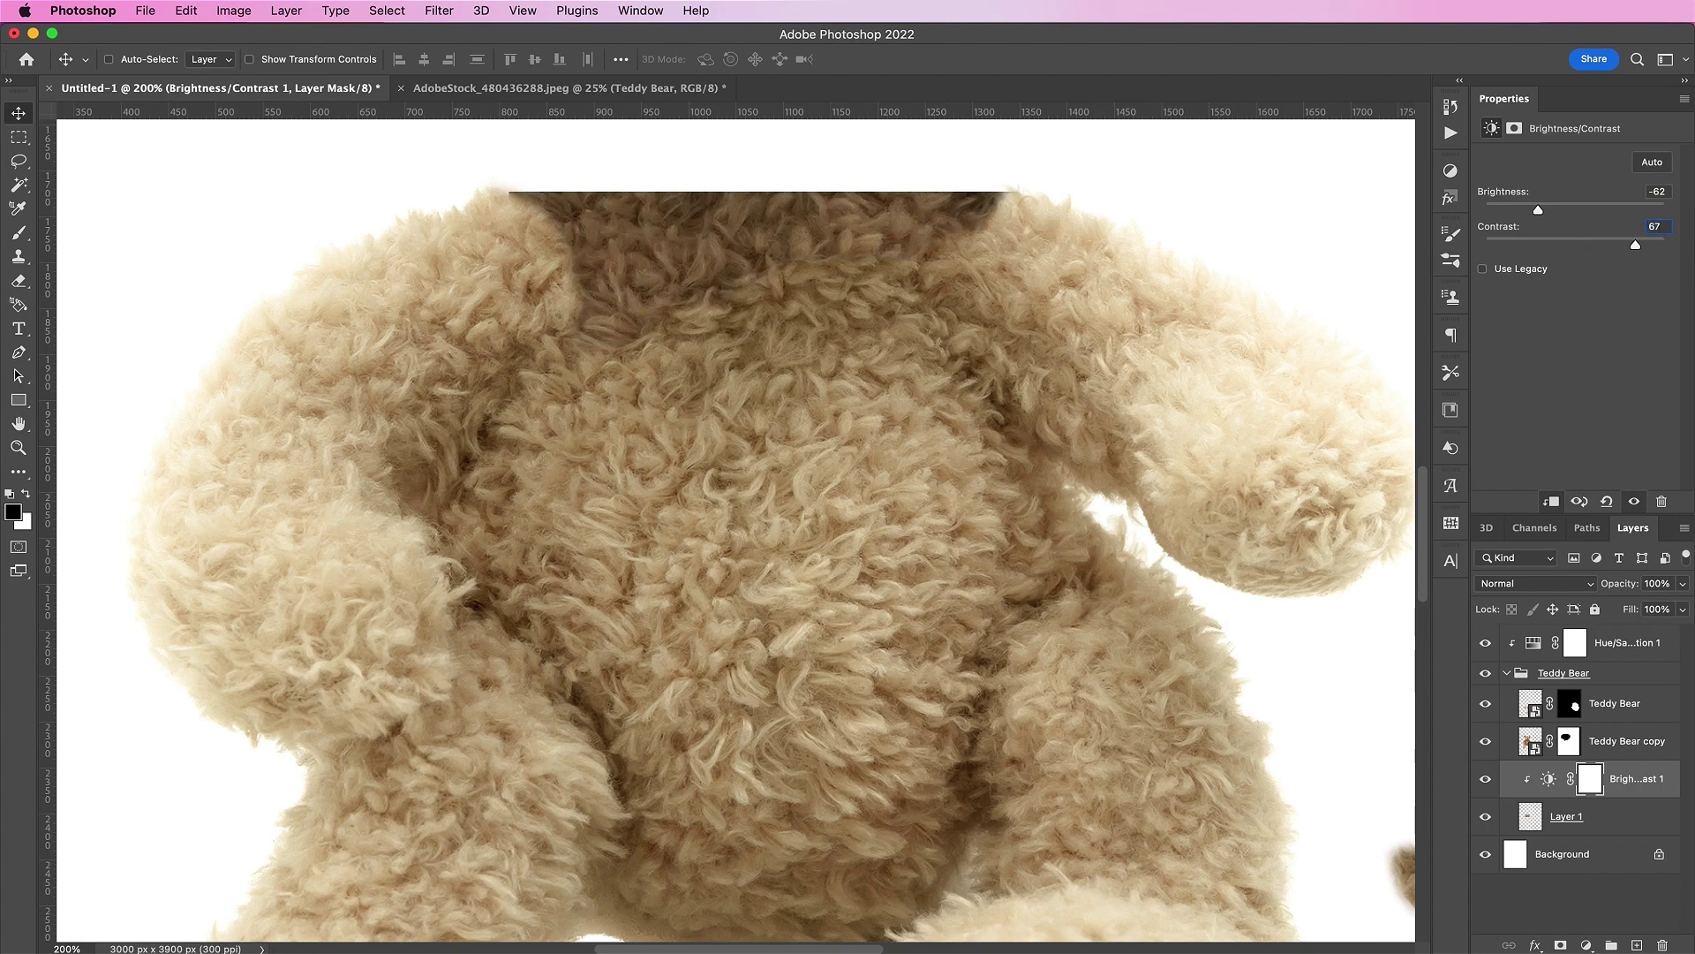
pyautogui.click(1563, 818)
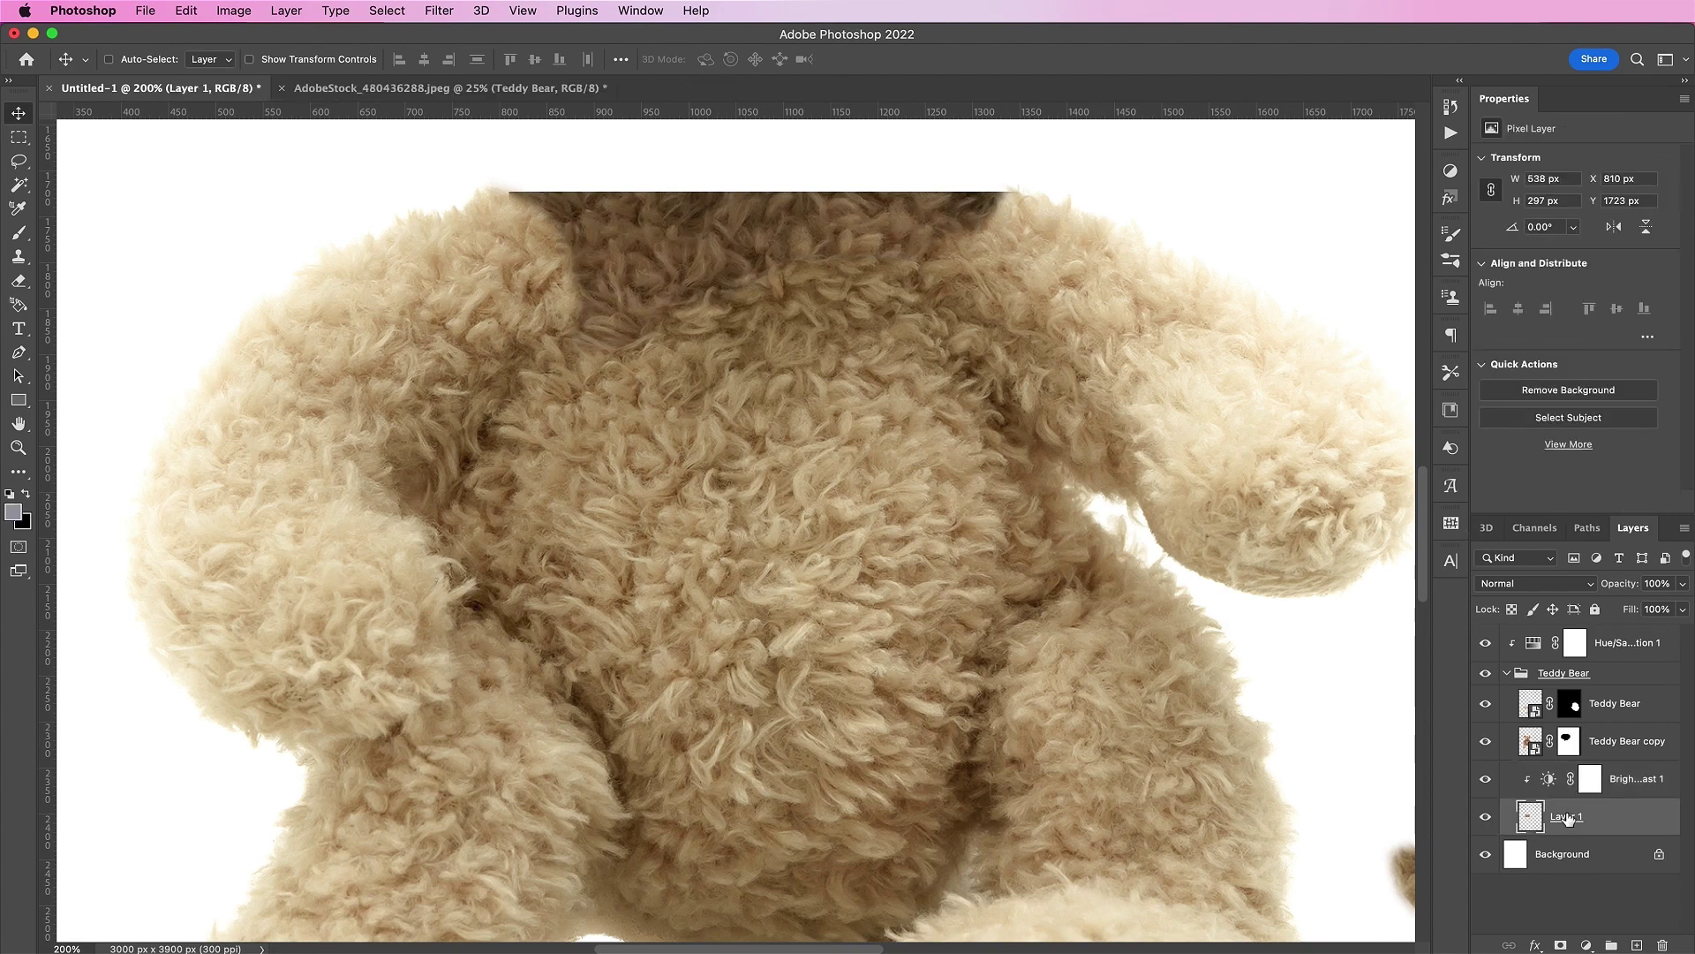
# Add a layer mask to Layer 1 and brush away the fur patch's hard top edge.
pyautogui.click(1560, 944)
pyautogui.press('b')
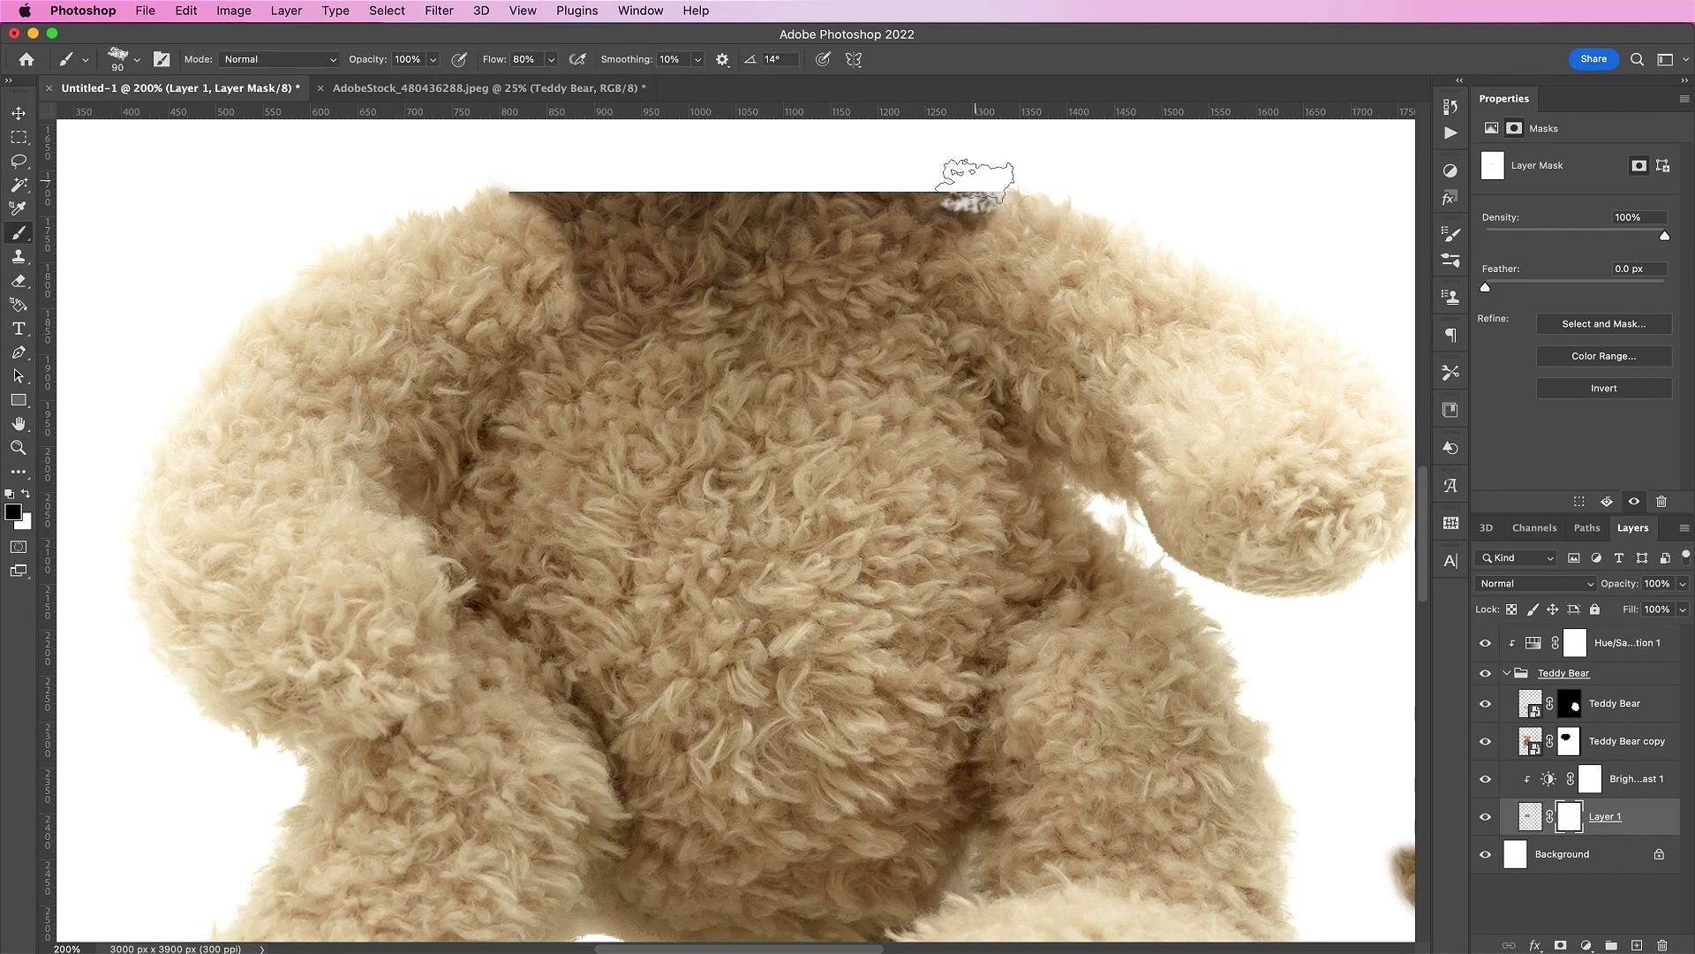
pyautogui.press('F5')
pyautogui.press(']')
pyautogui.press(']')
pyautogui.press(']')
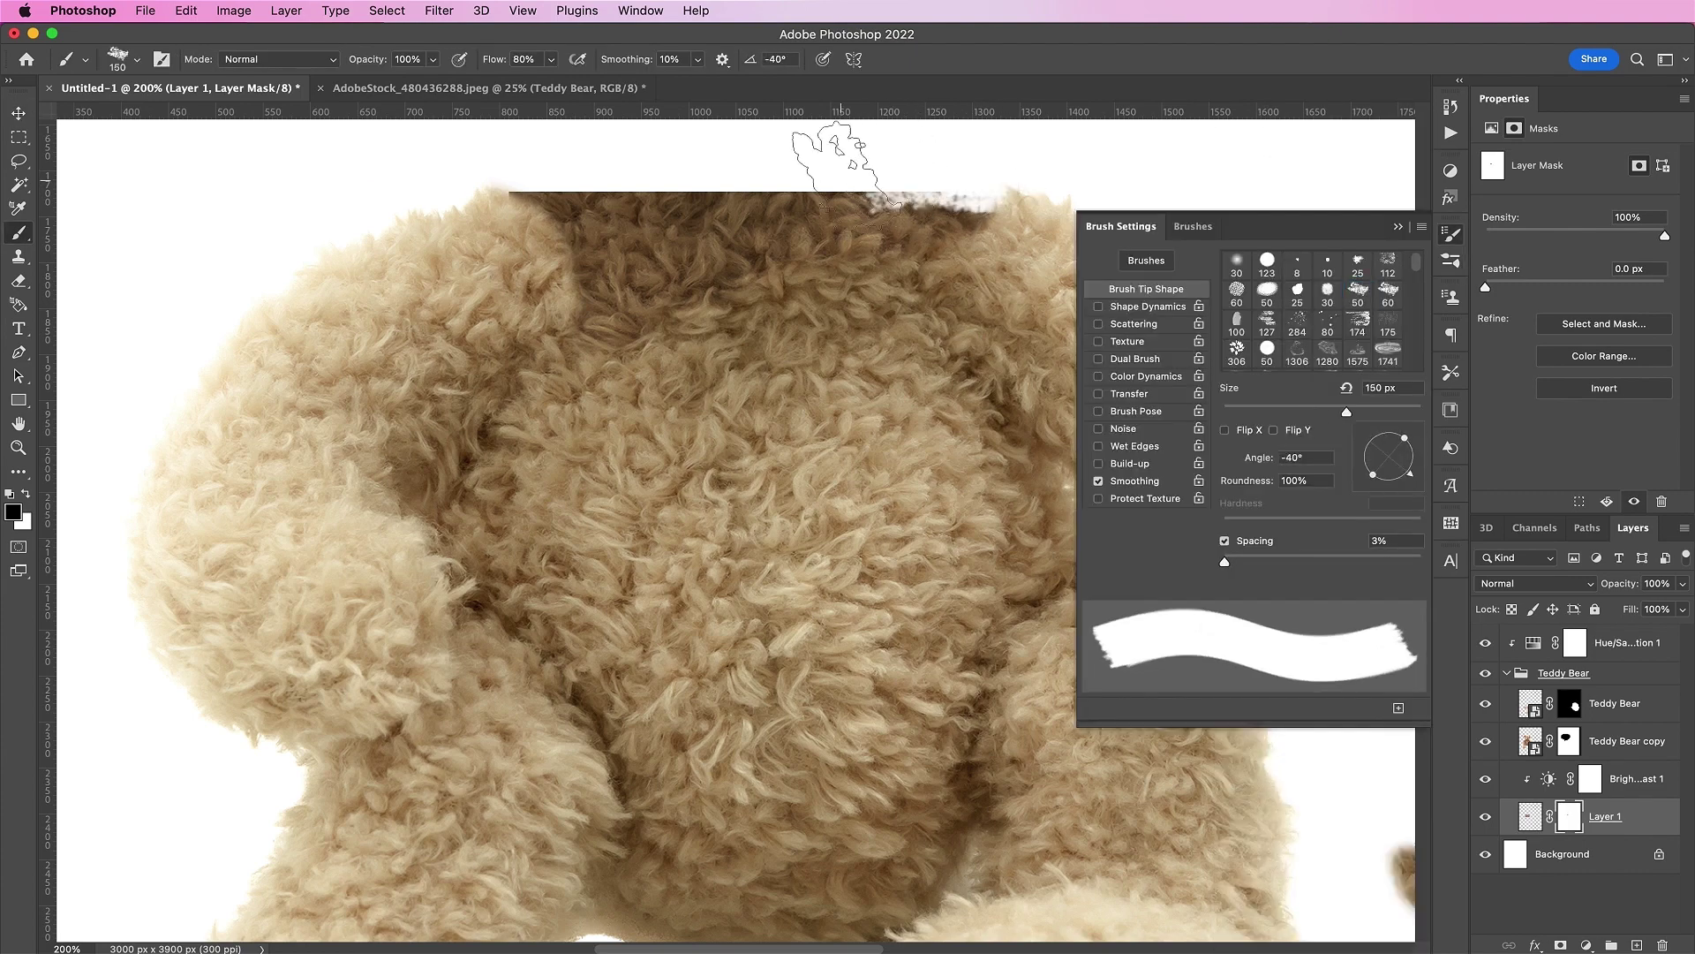
pyautogui.moveTo(825, 145); pyautogui.dragTo(649, 168)
pyautogui.hotkey('shift', ',')
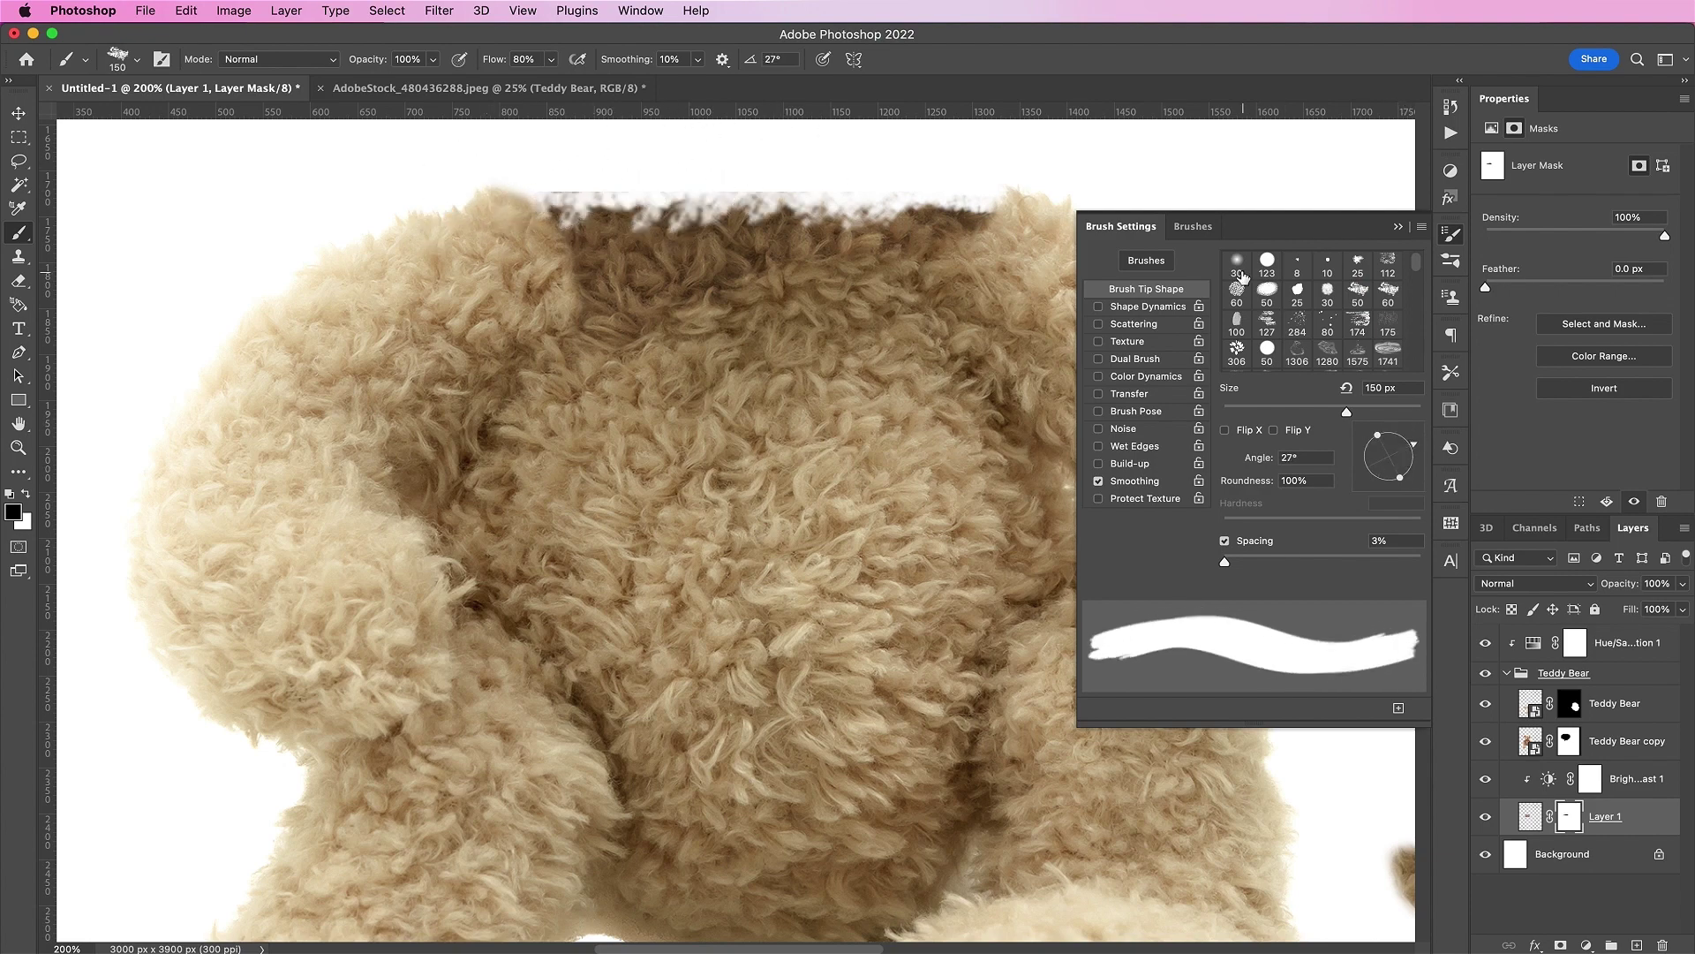
pyautogui.press(']')
pyautogui.press(']')
pyautogui.press(']')
pyautogui.press(']')
pyautogui.moveTo(543, 201); pyautogui.dragTo(1007, 211)
pyautogui.click(1398, 227)
pyautogui.press('v')
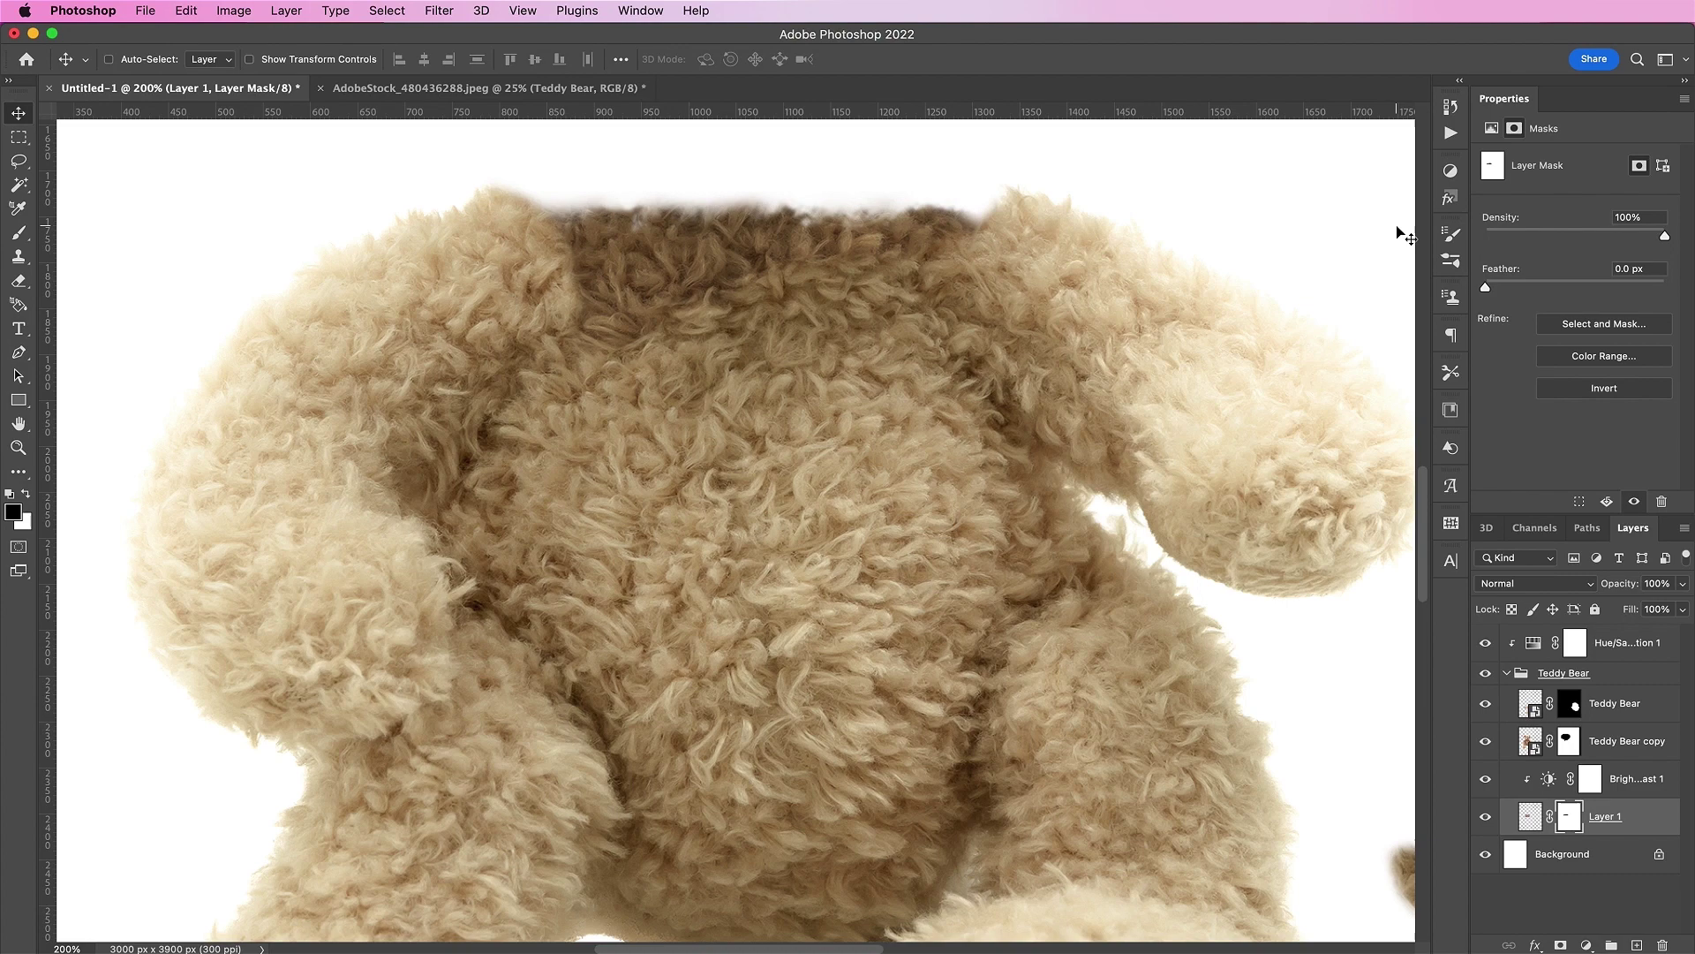
# Open AdobeStock_238205661.jpeg and run Select > Subject on the cloud photo.
pyautogui.press('super+o')
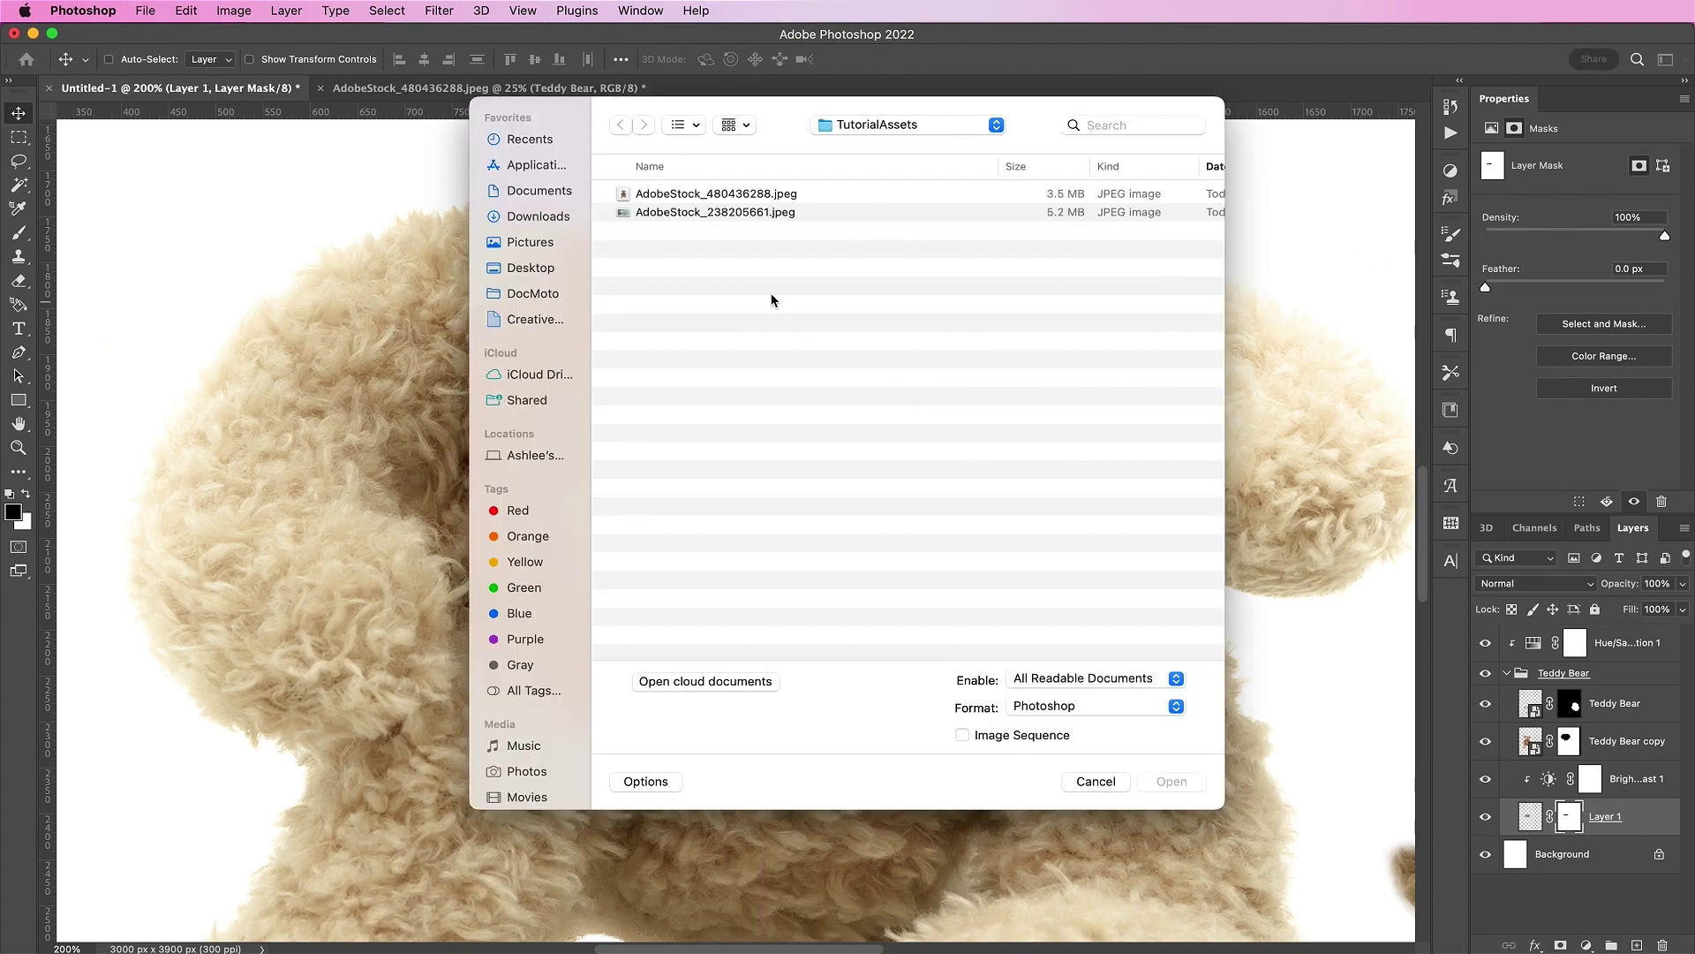
pyautogui.doubleClick(696, 212)
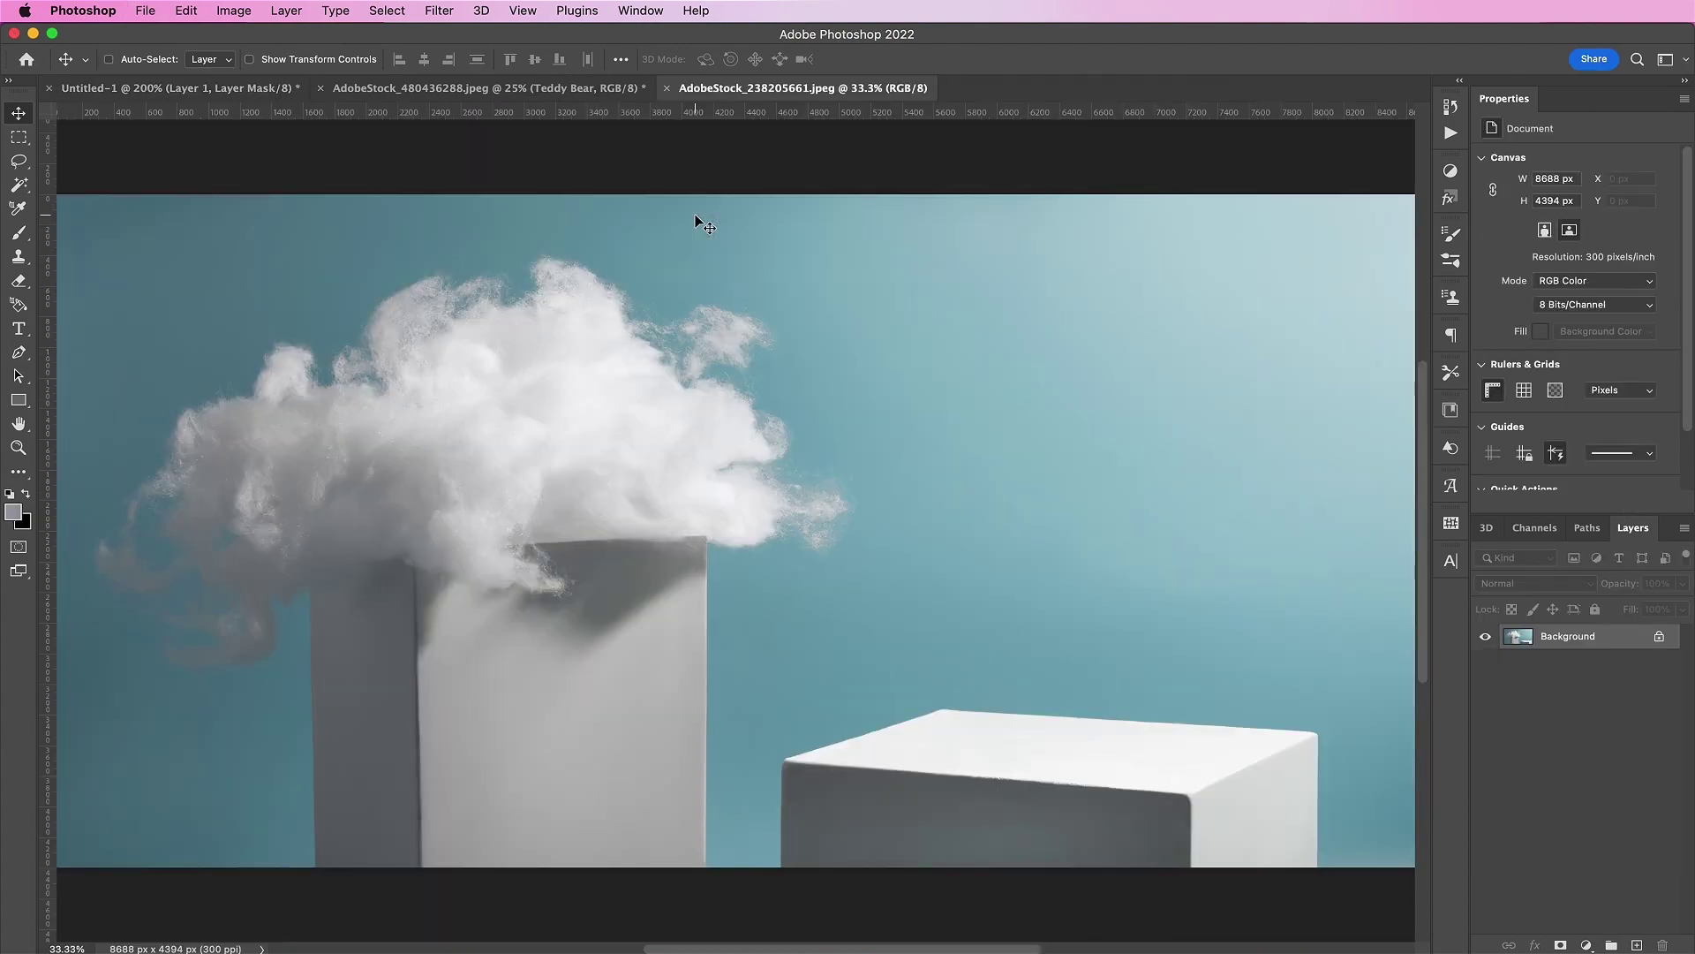
pyautogui.hscroll(-2, 685, 367)
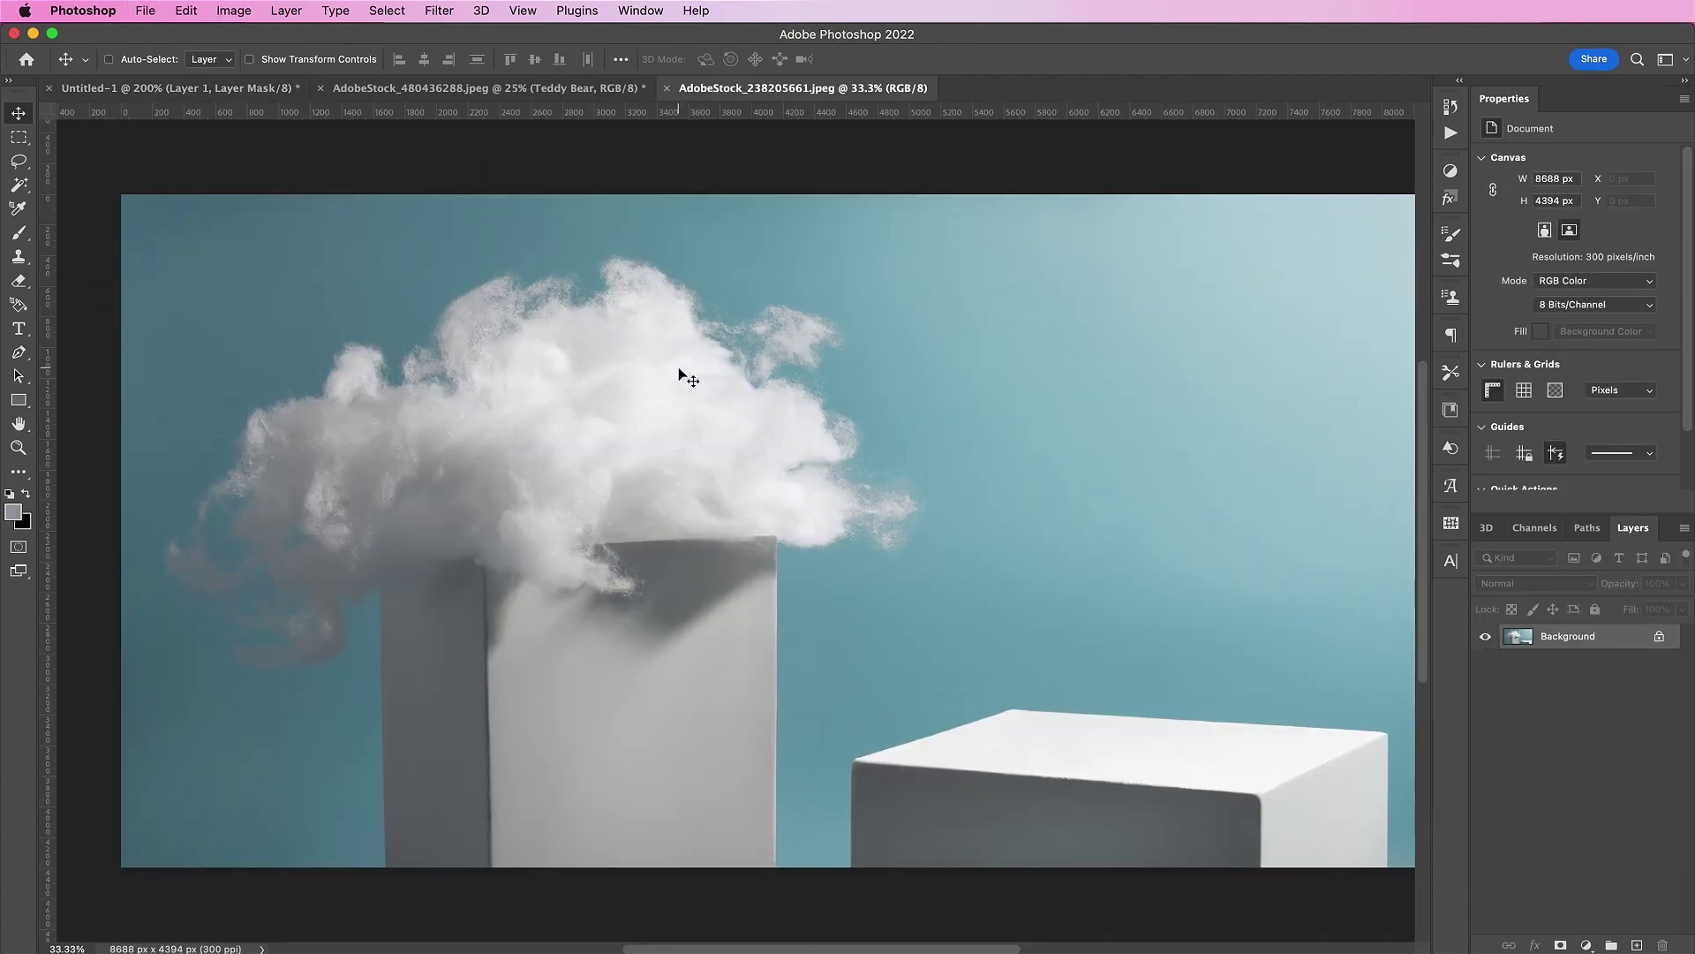
pyautogui.click(378, 9)
pyautogui.click(393, 221)
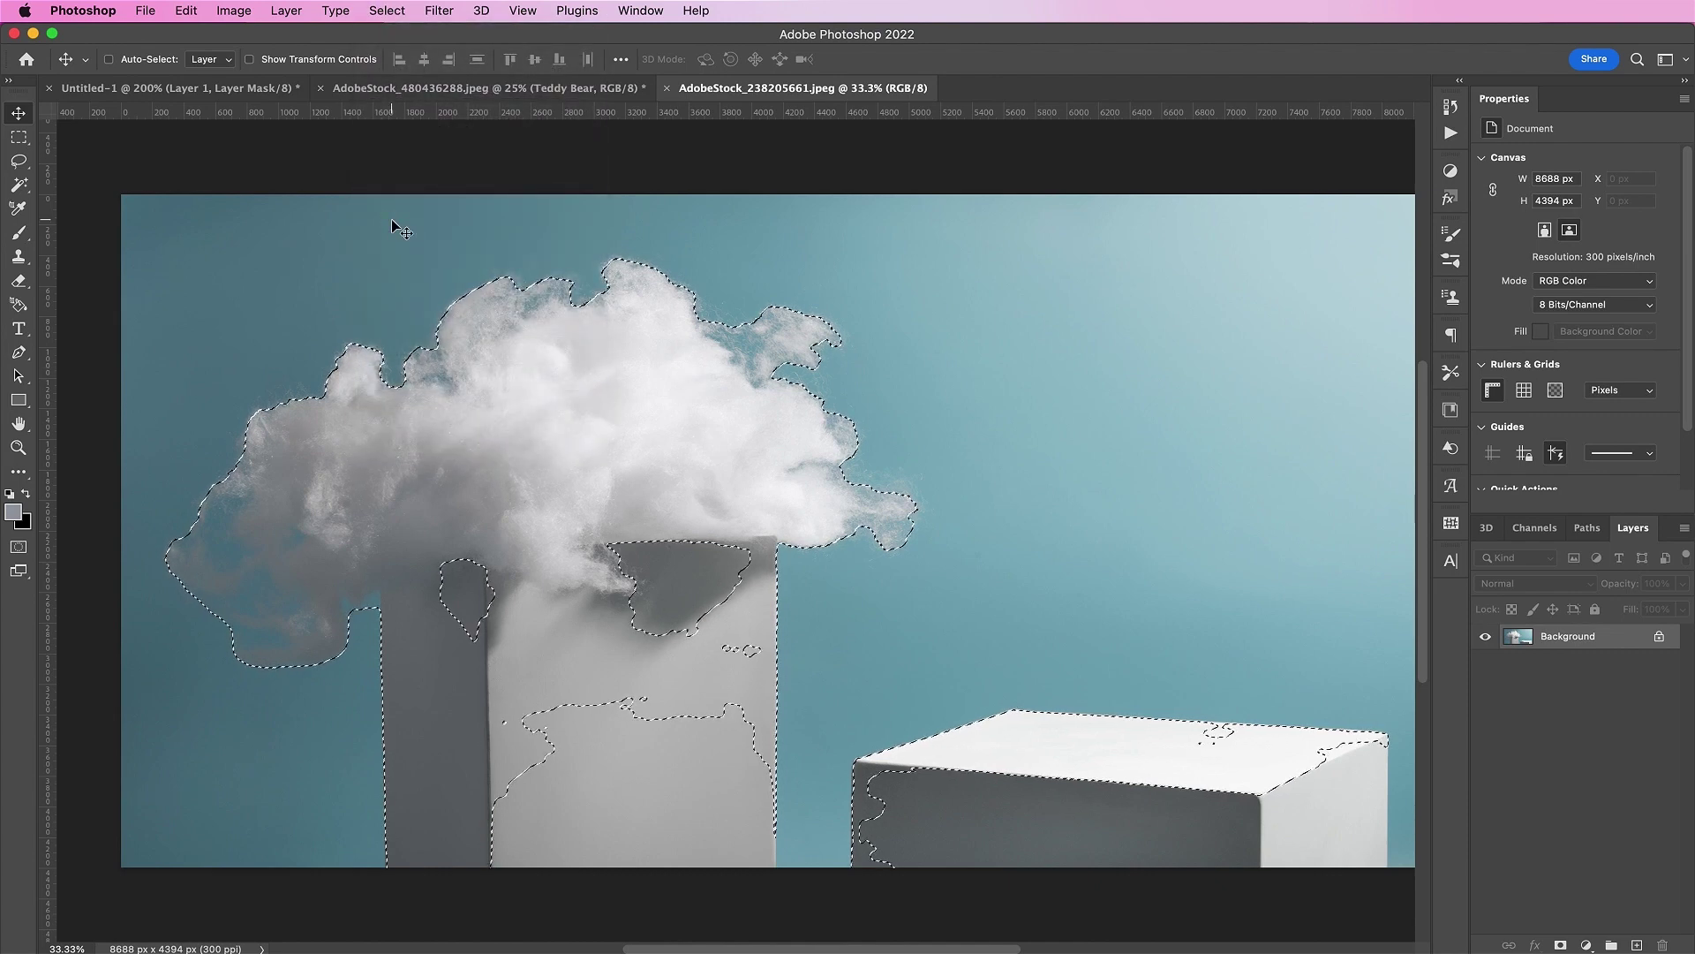
# Subtract the box, pillar and lower area from the selection using rectangular marquee boxes.
pyautogui.click(18, 137)
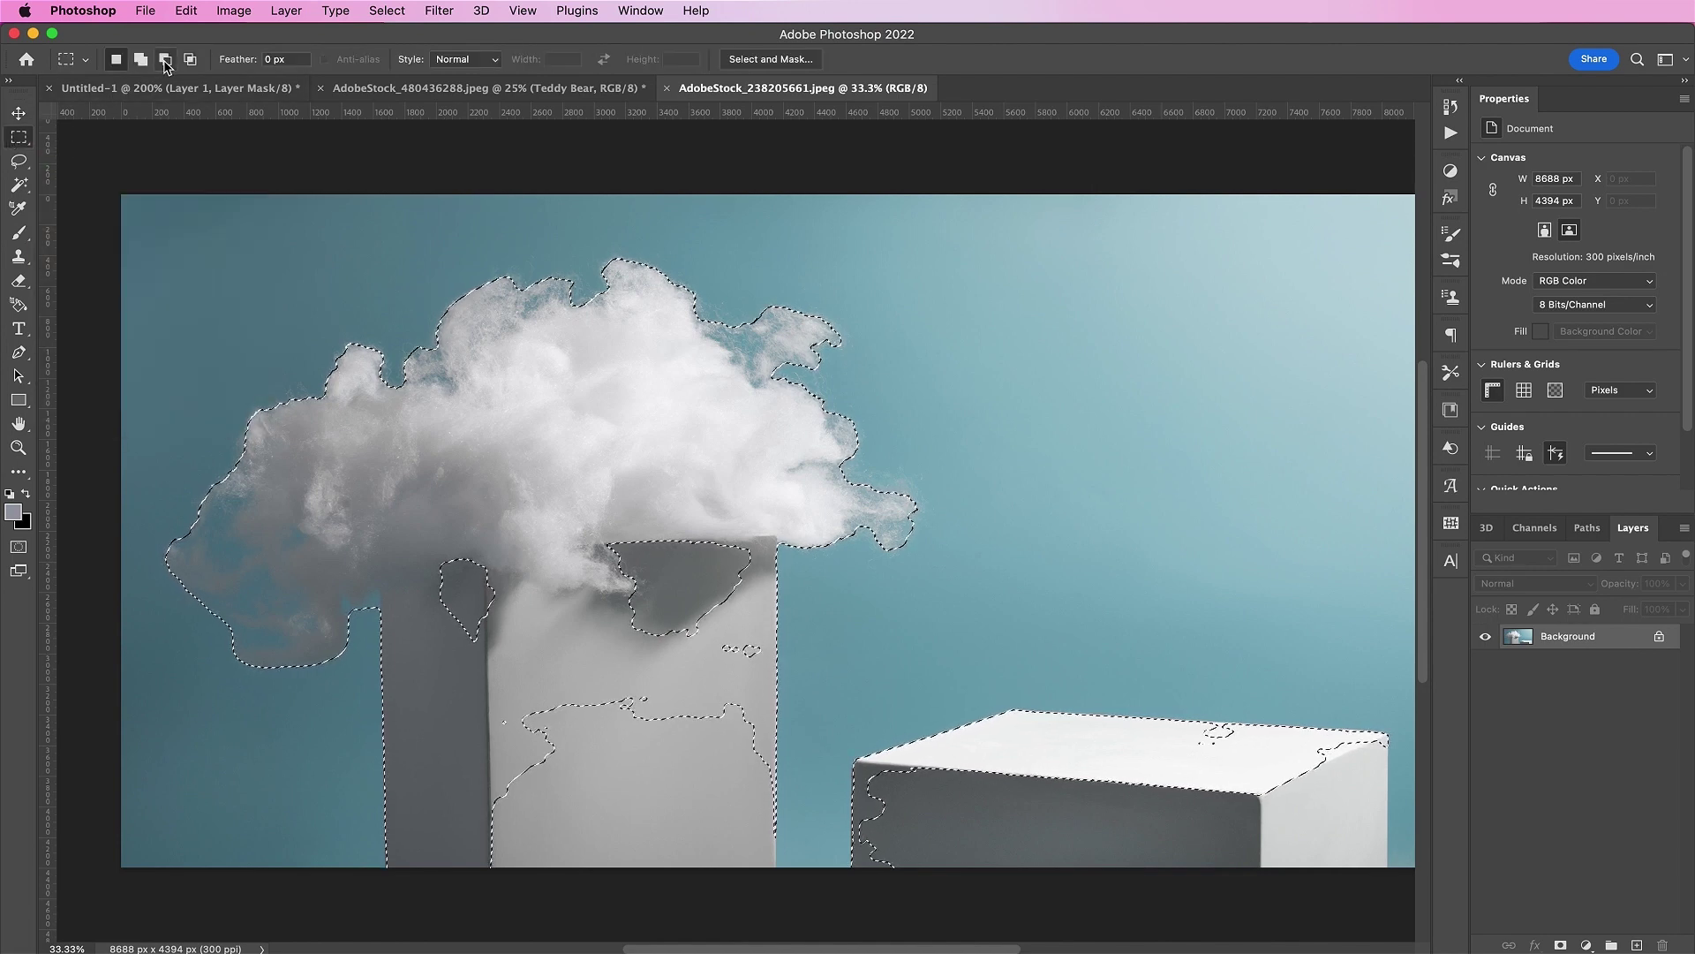
pyautogui.press('alt')
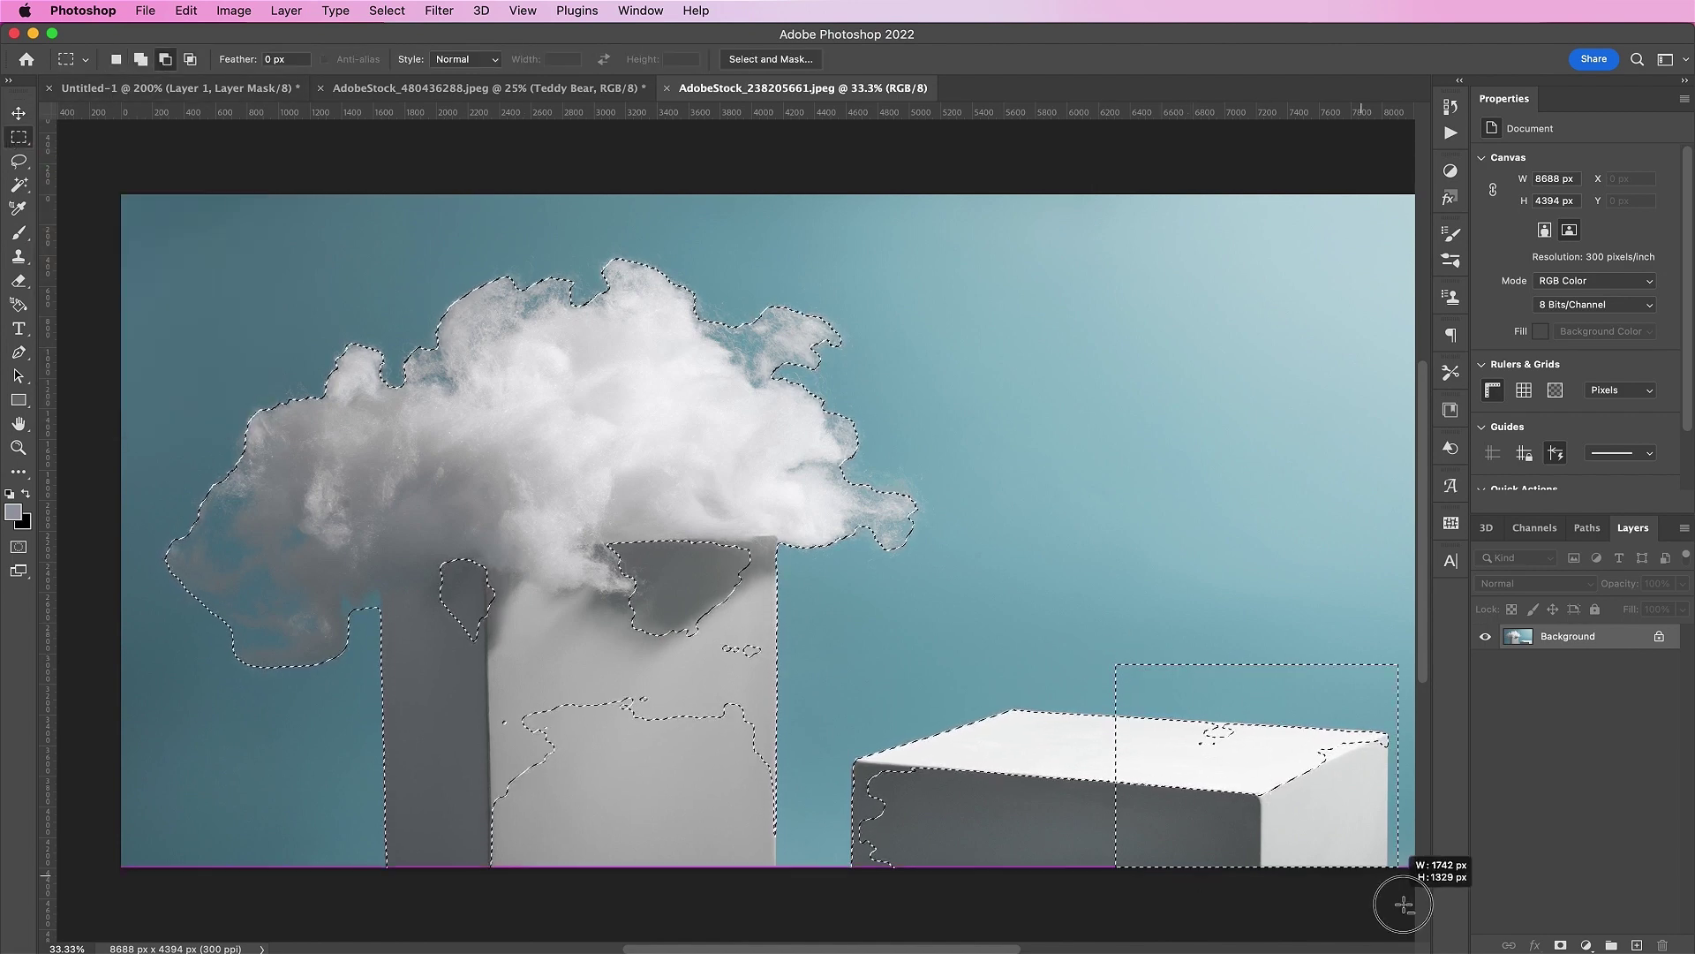
pyautogui.hscroll(2, 1369, 883)
pyautogui.moveTo(1203, 868); pyautogui.dragTo(774, 722)
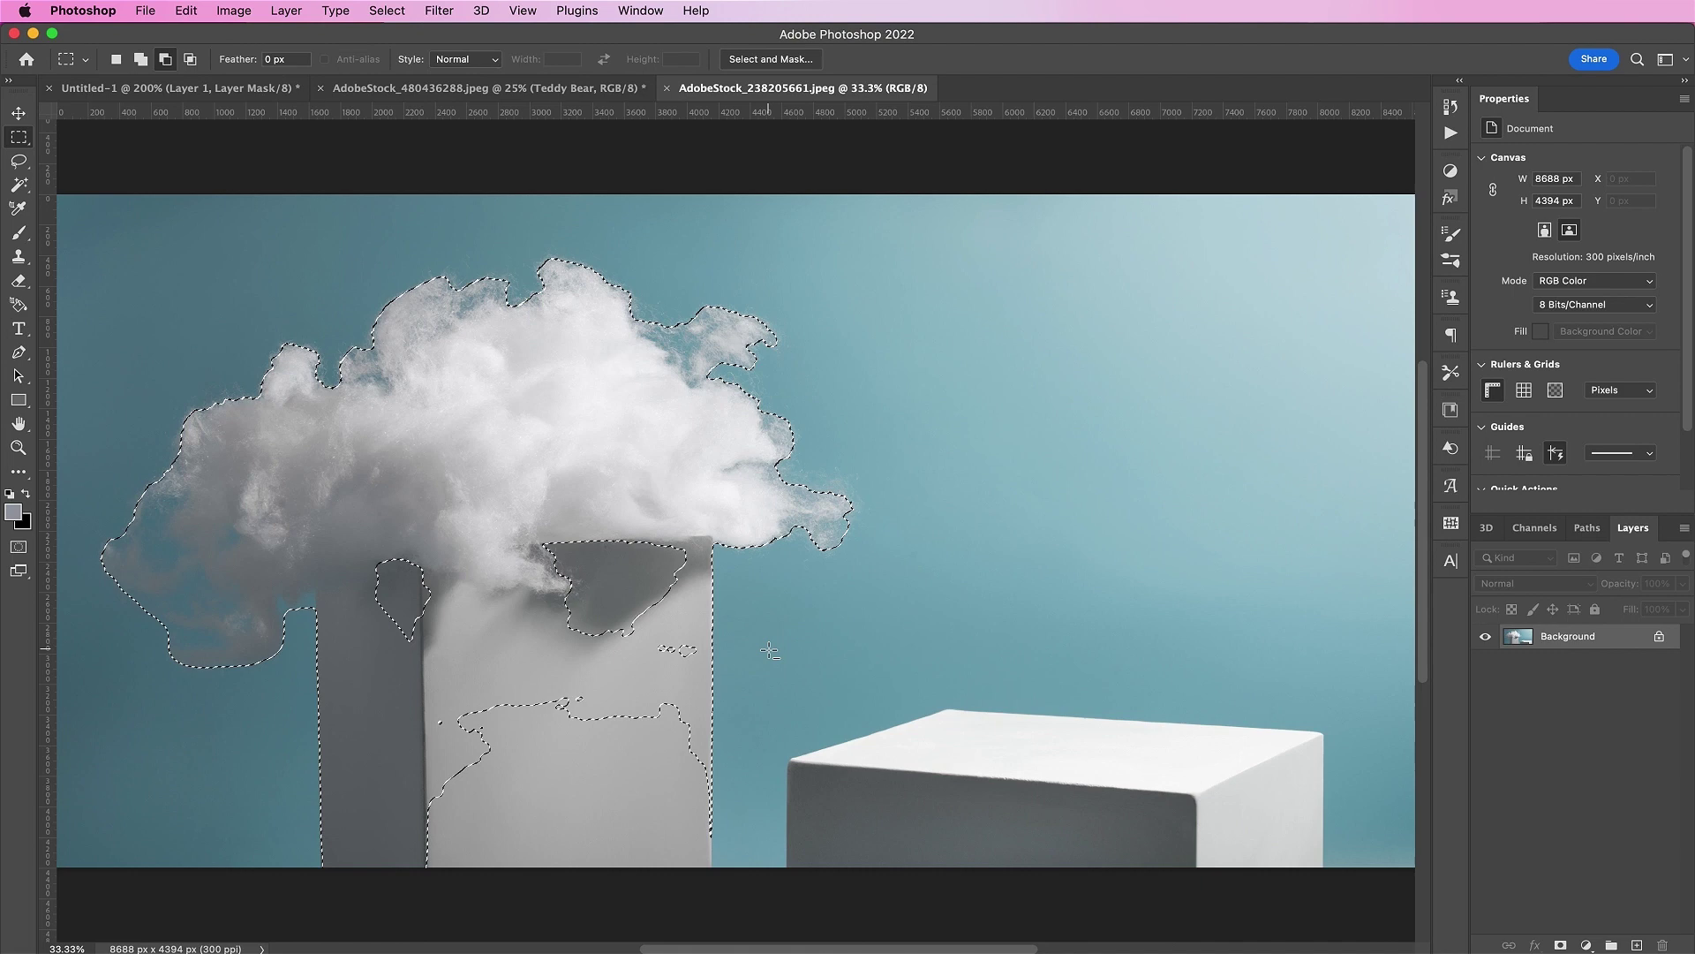
pyautogui.moveTo(798, 867); pyautogui.dragTo(289, 532)
pyautogui.moveTo(349, 695); pyautogui.dragTo(82, 558)
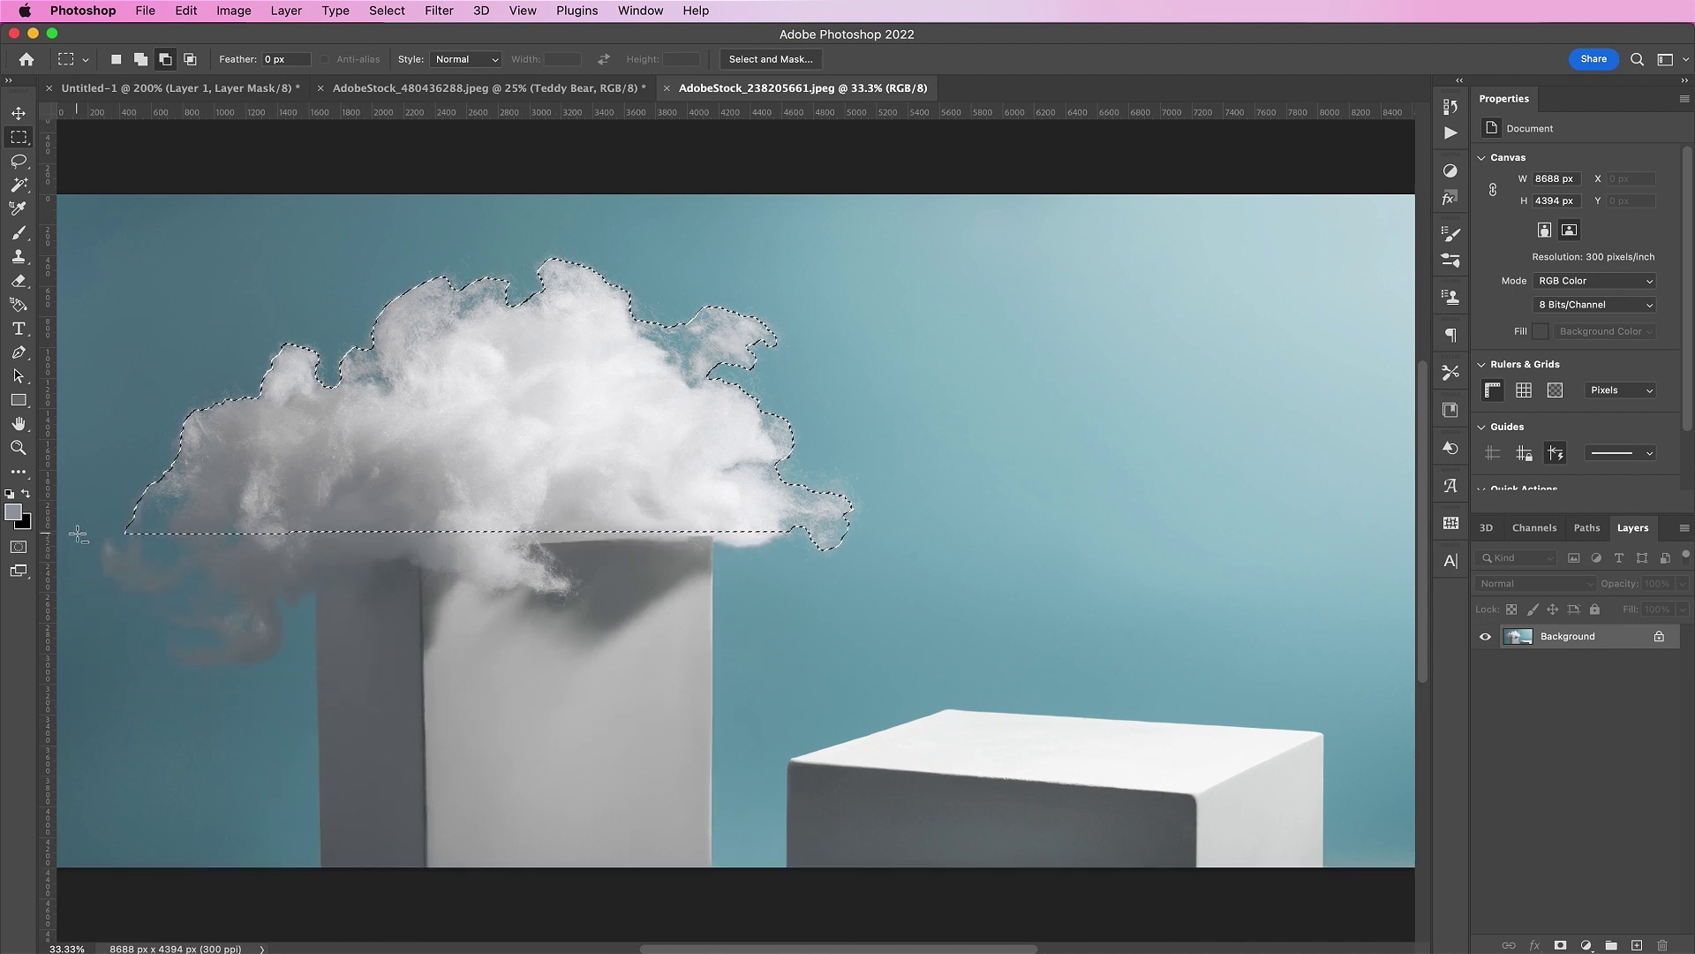
pyautogui.hscroll(-3, 279, 611)
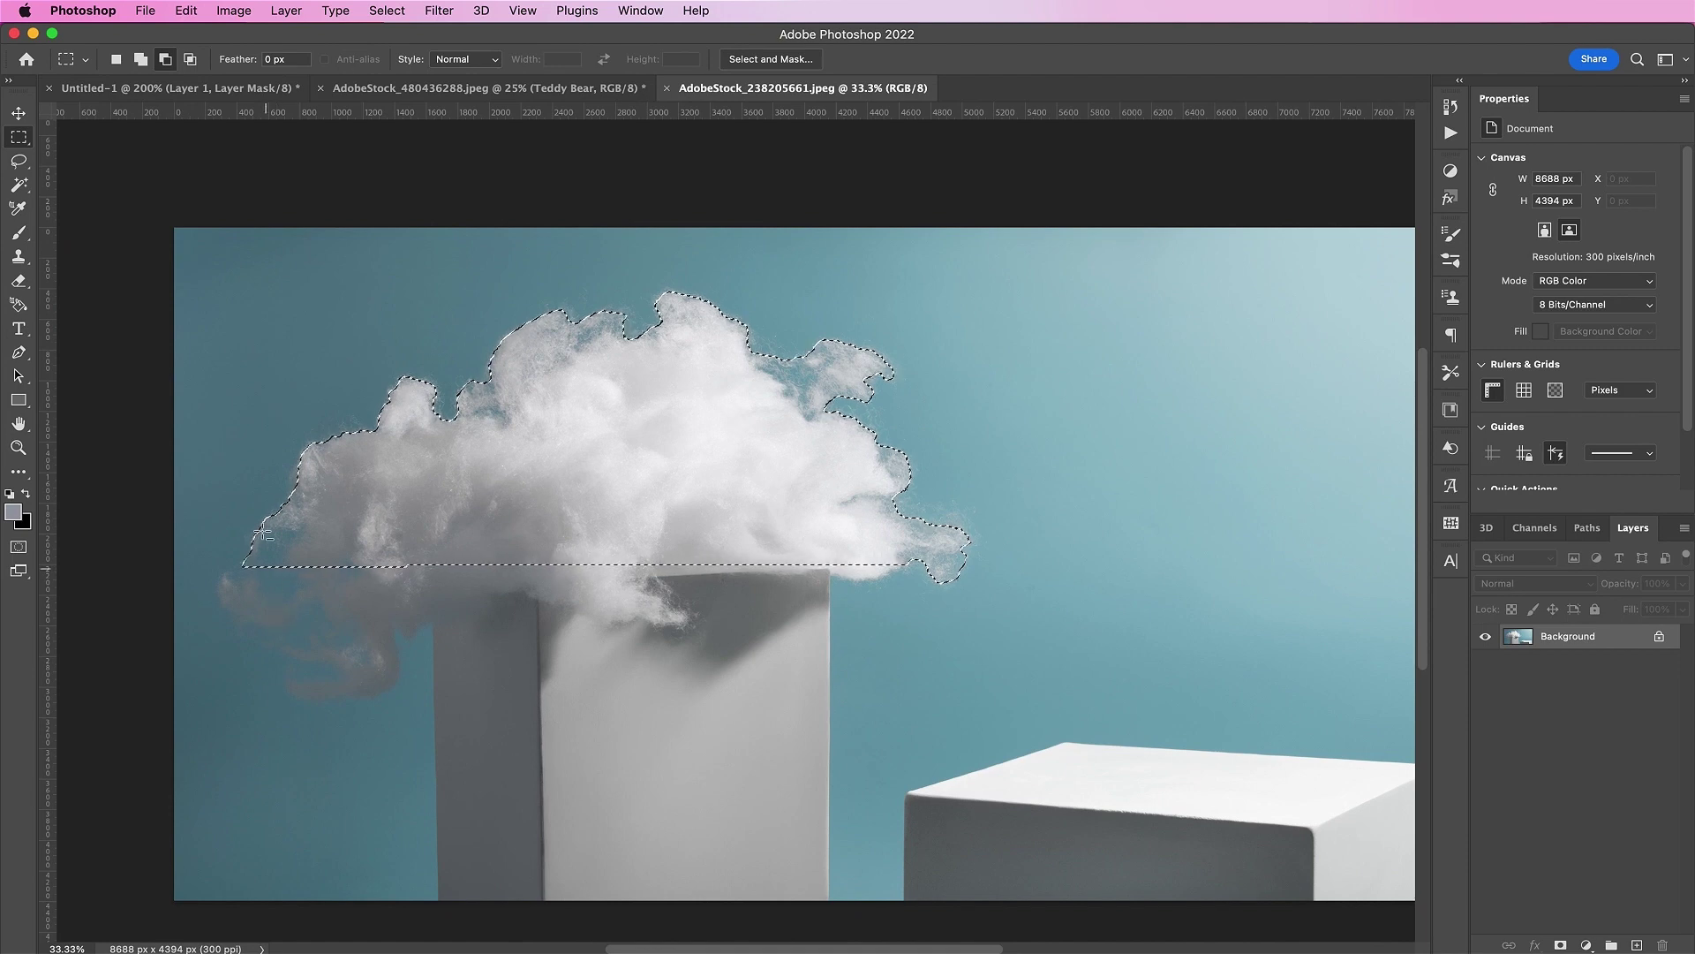
# Paste the cotton cloud into Untitled-1 above the Brightness/Contrast layer.
pyautogui.click(268, 89)
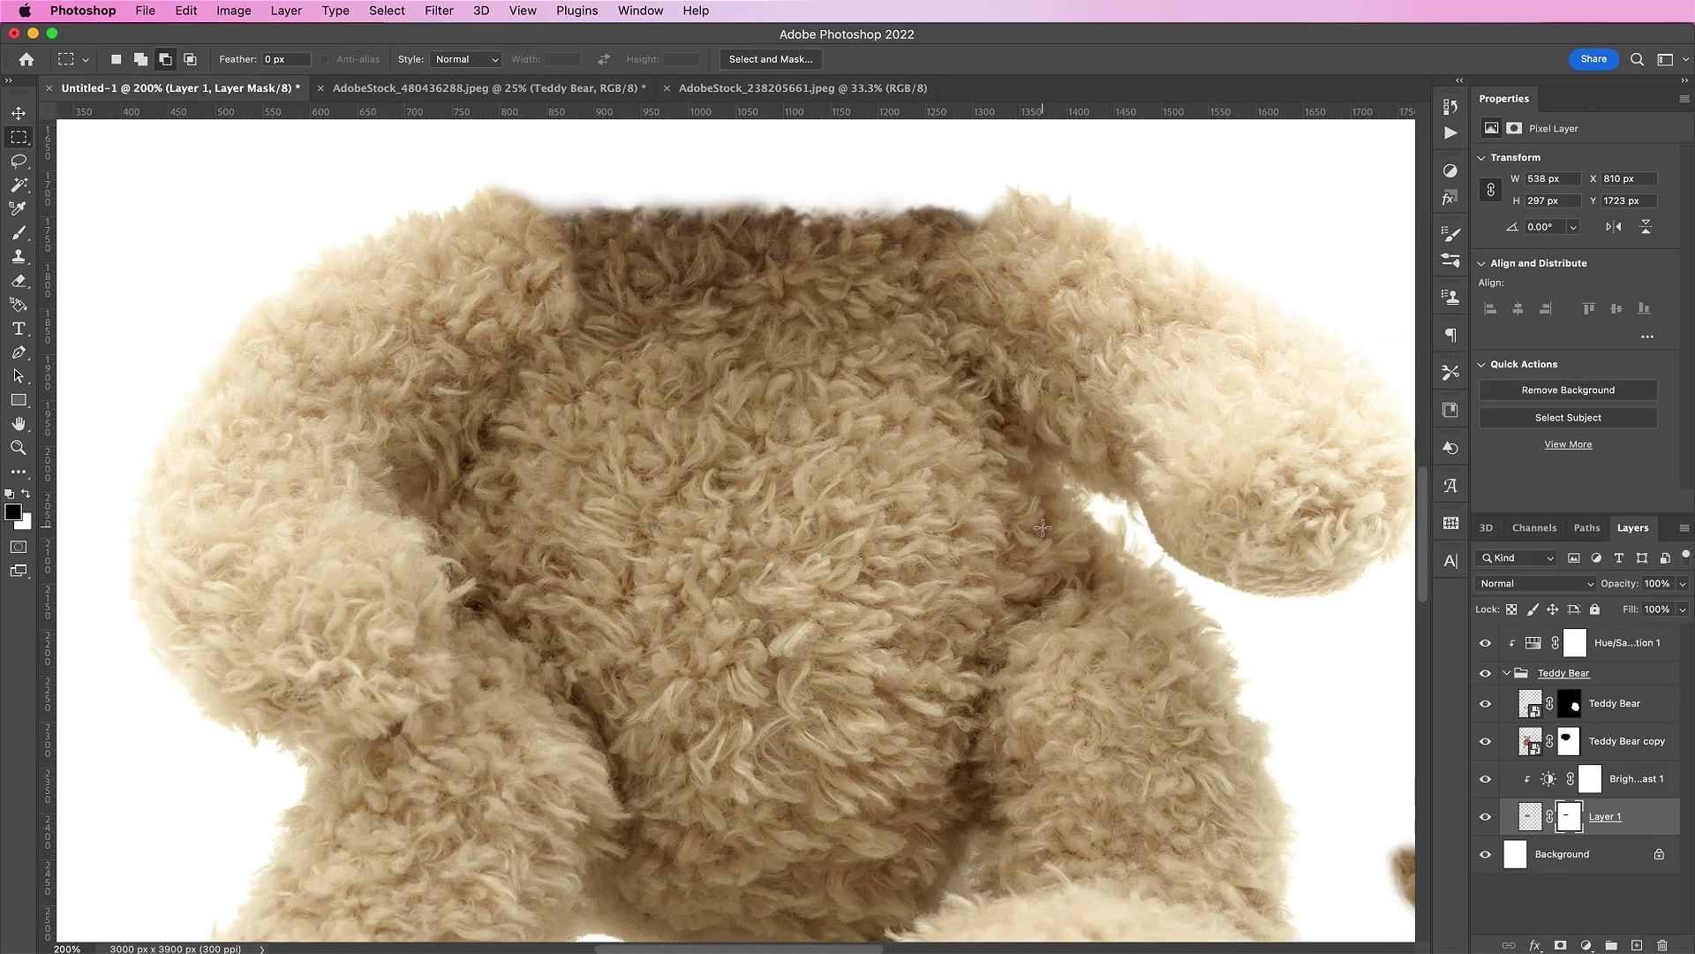
pyautogui.click(1644, 777)
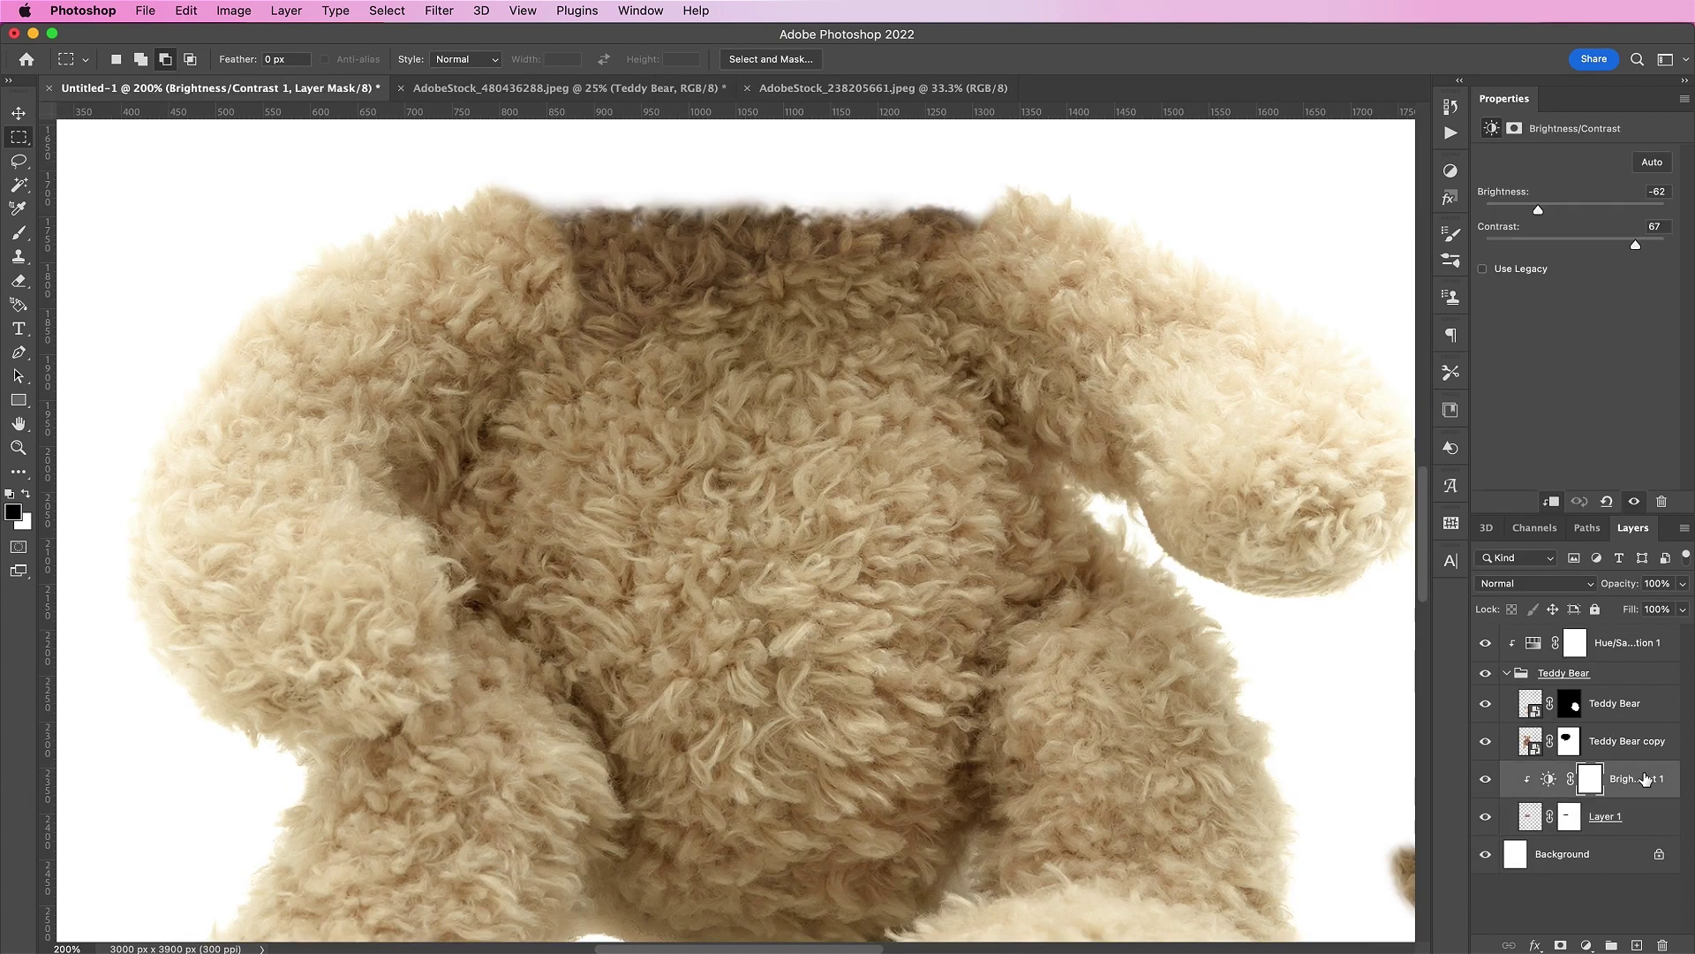
pyautogui.press('super+v')
pyautogui.press('super+minus')
pyautogui.press('super+minus')
pyautogui.press('super+minus')
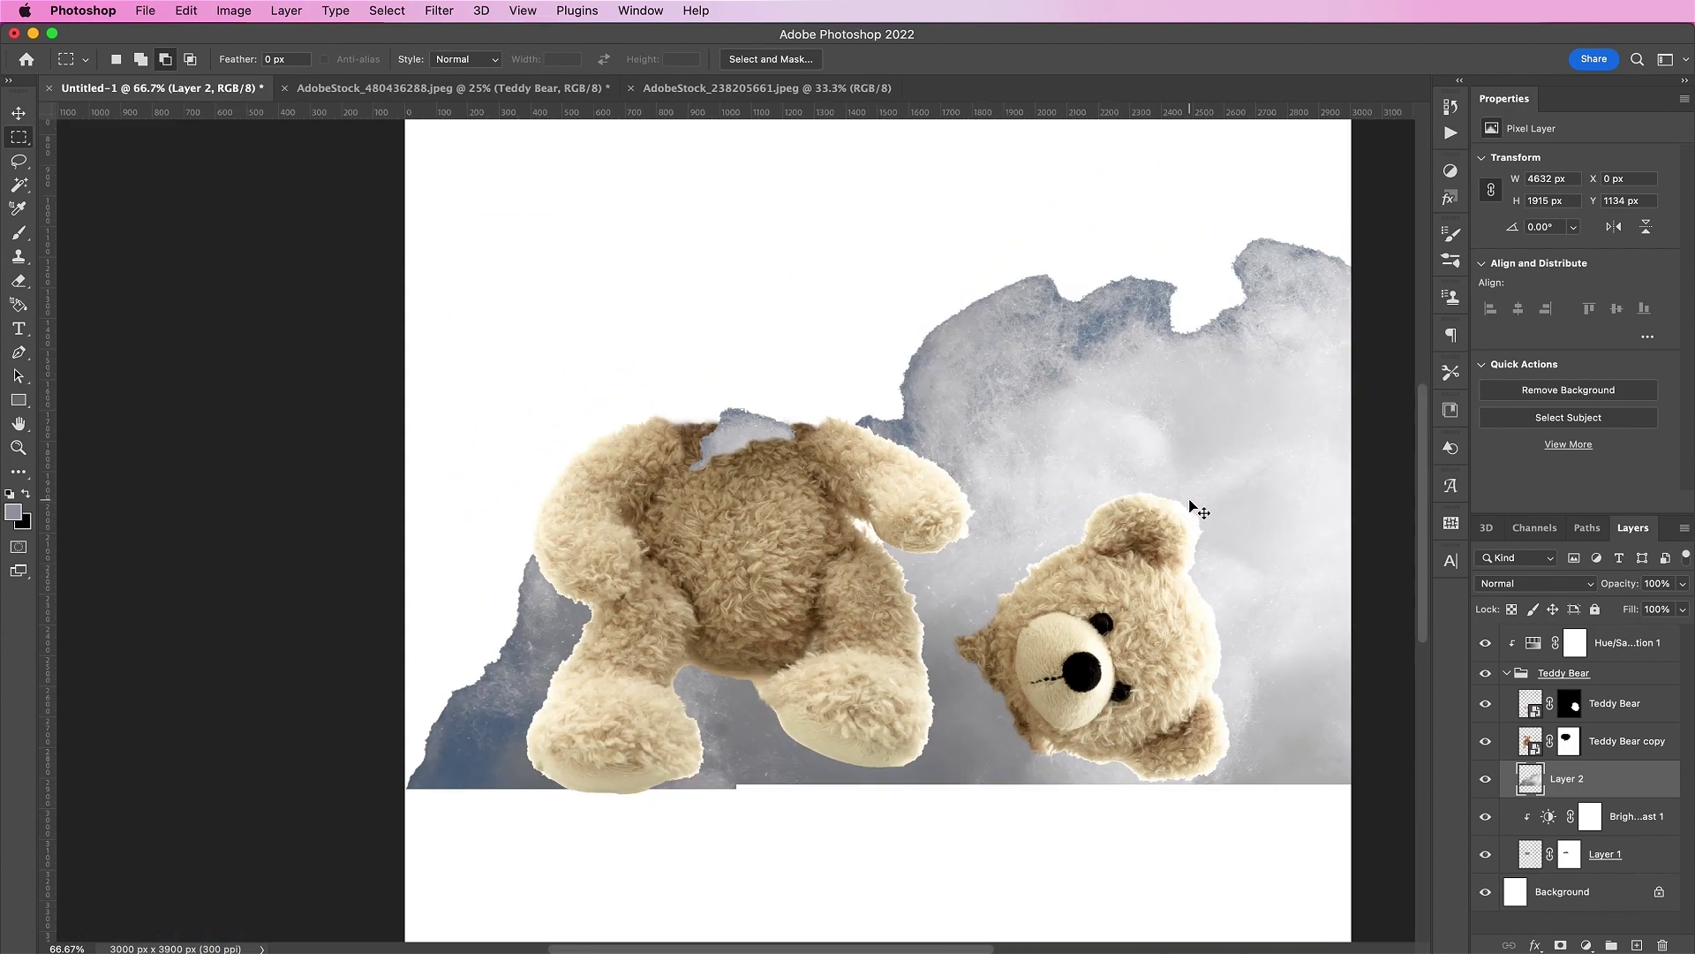
# Scale down the cotton cloud and set it into the bear's neck gap.
pyautogui.press('super+t')
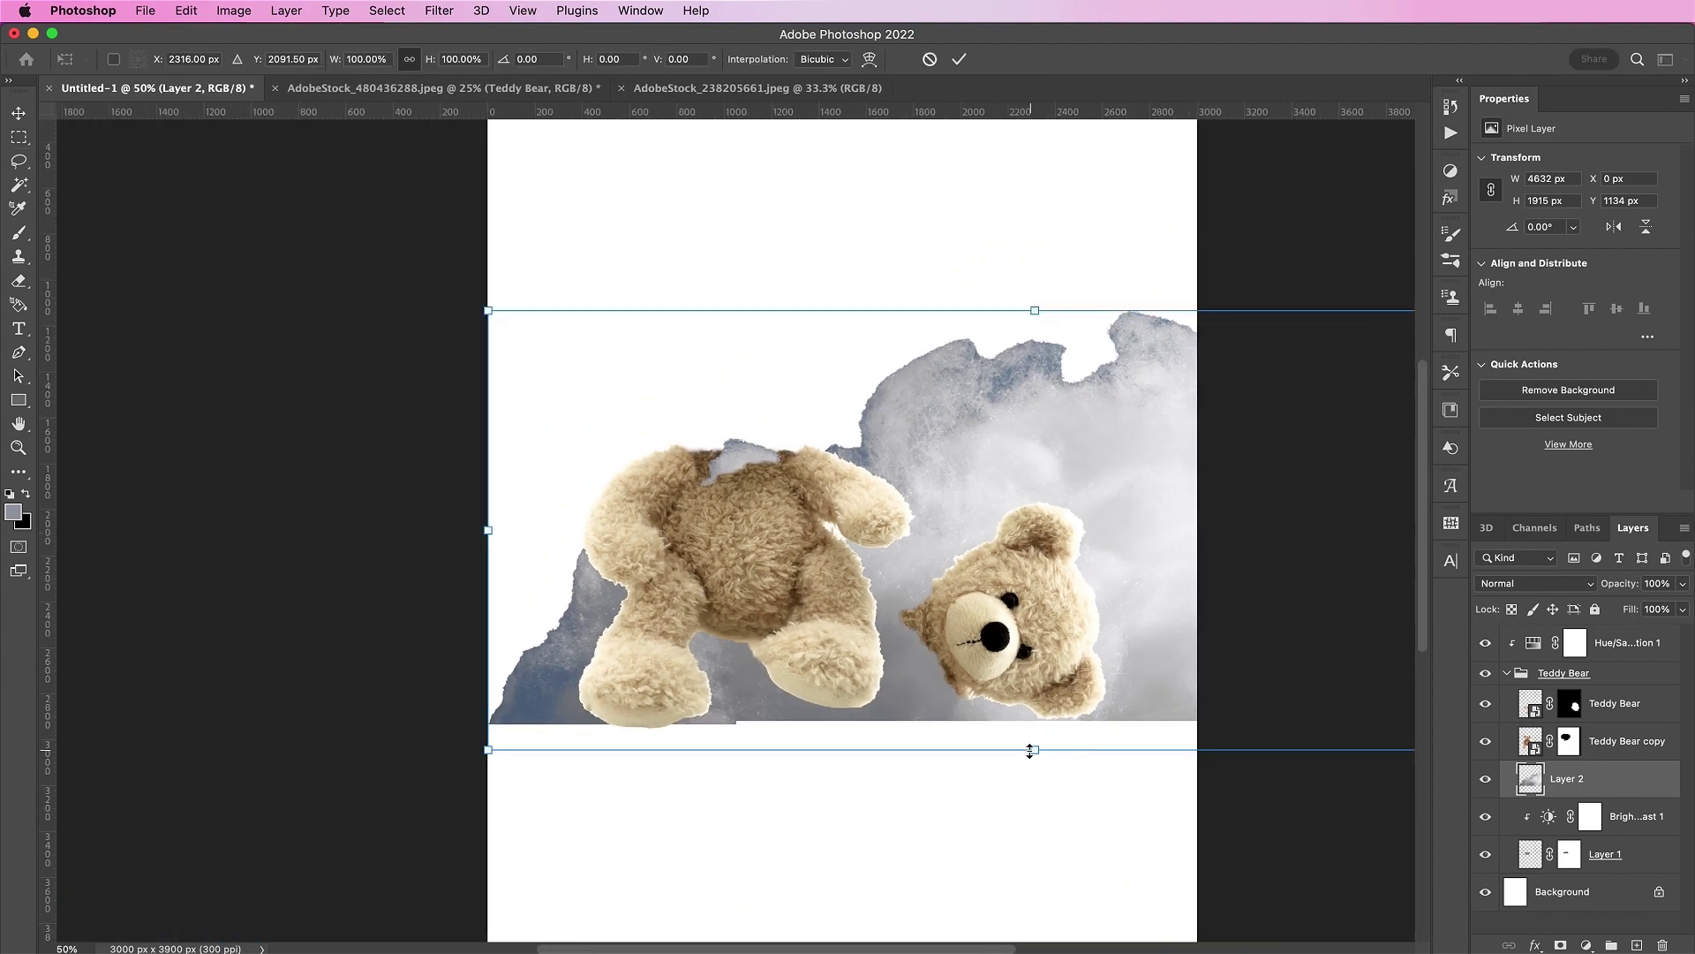
pyautogui.moveTo(1032, 751); pyautogui.dragTo(1030, 443)
pyautogui.moveTo(1124, 389); pyautogui.dragTo(792, 464)
pyautogui.moveTo(689, 434); pyautogui.dragTo(642, 462)
pyautogui.press('super+plus')
pyautogui.press('super+plus')
pyautogui.press('super+plus')
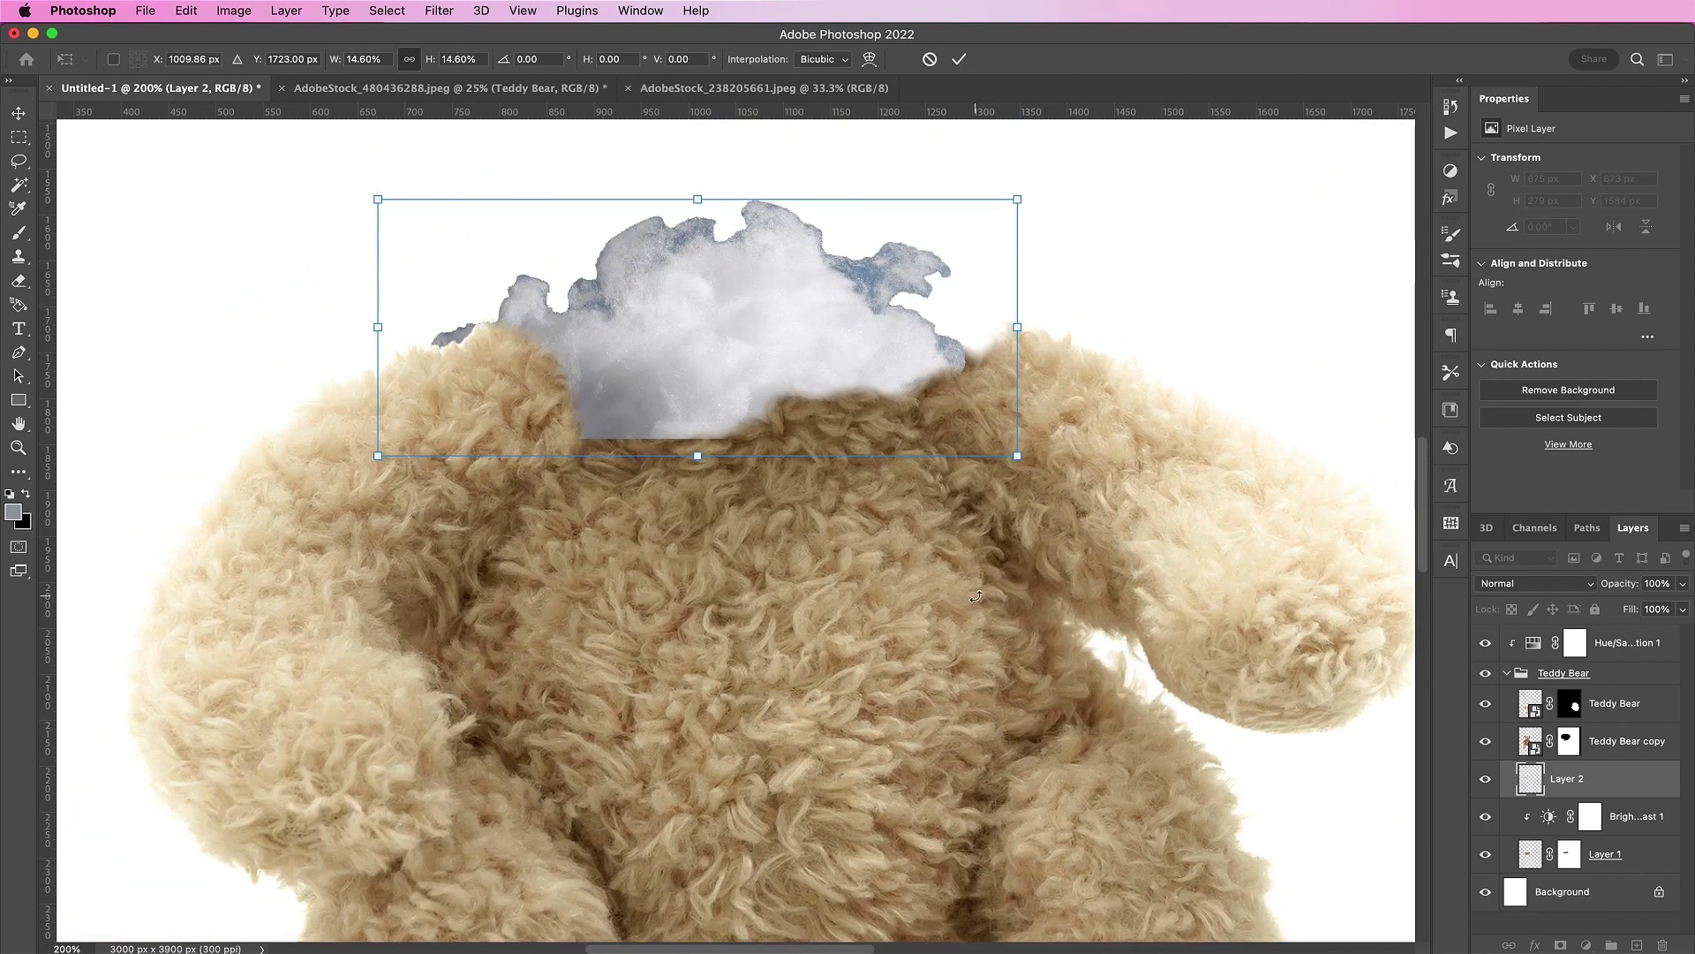
pyautogui.moveTo(696, 458); pyautogui.dragTo(696, 527)
pyautogui.press('Return')
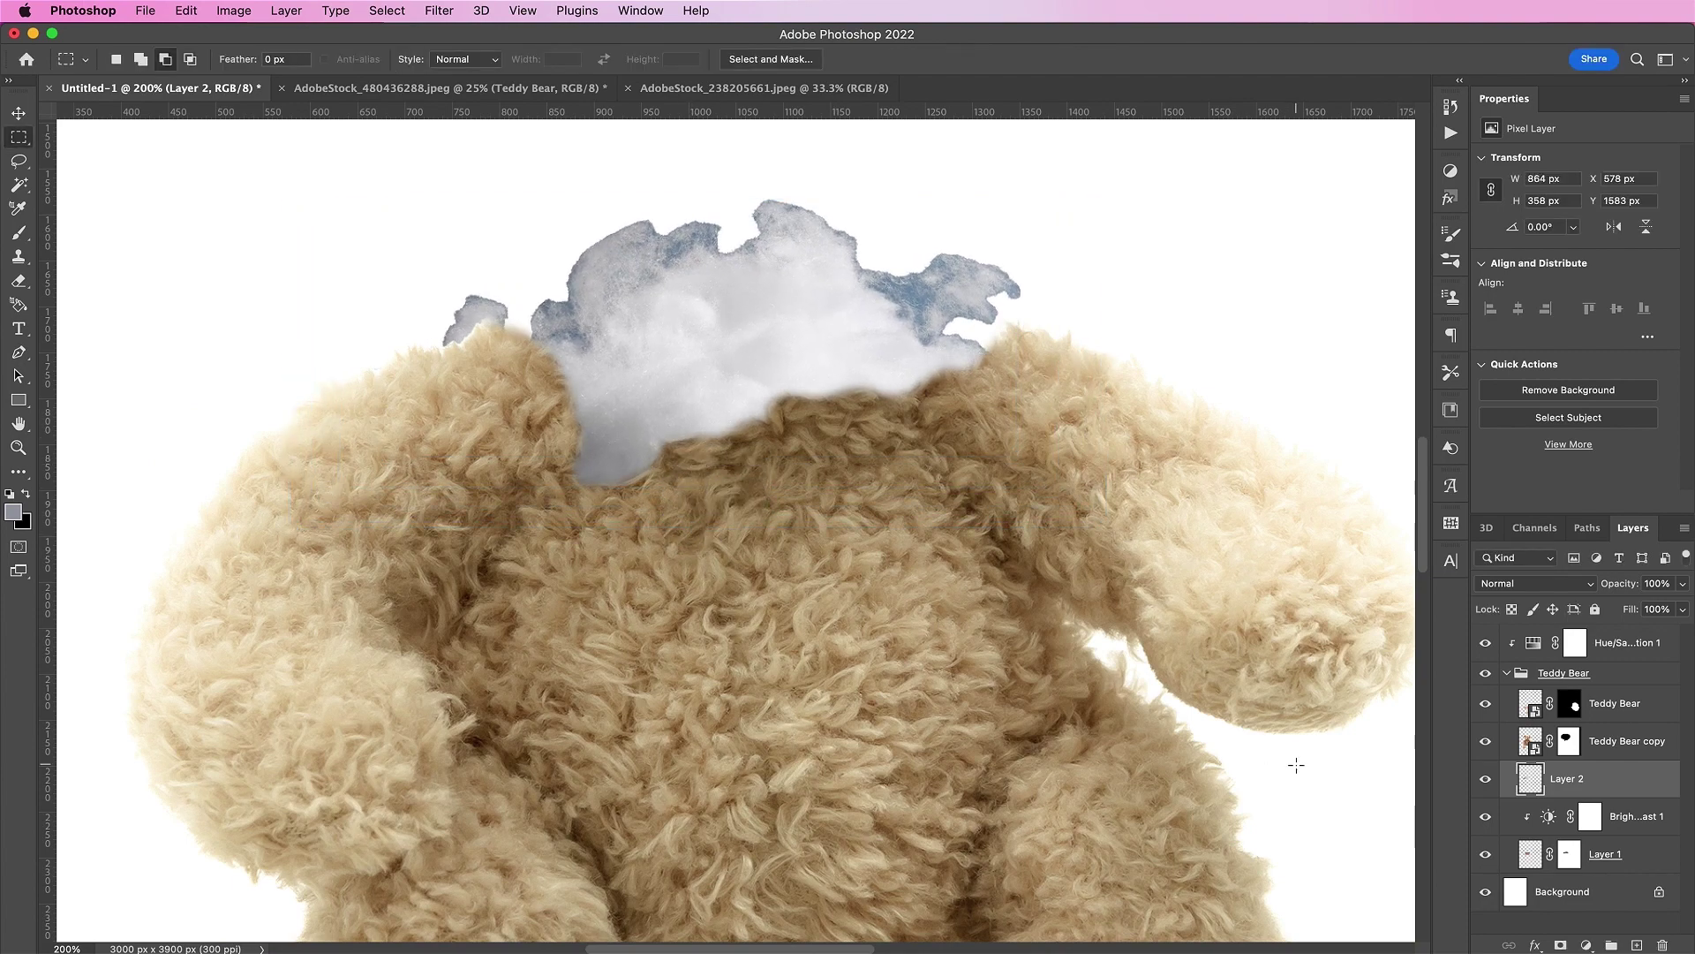
# Add a layer mask to Layer 2 and rename it Cotton.
pyautogui.click(1560, 944)
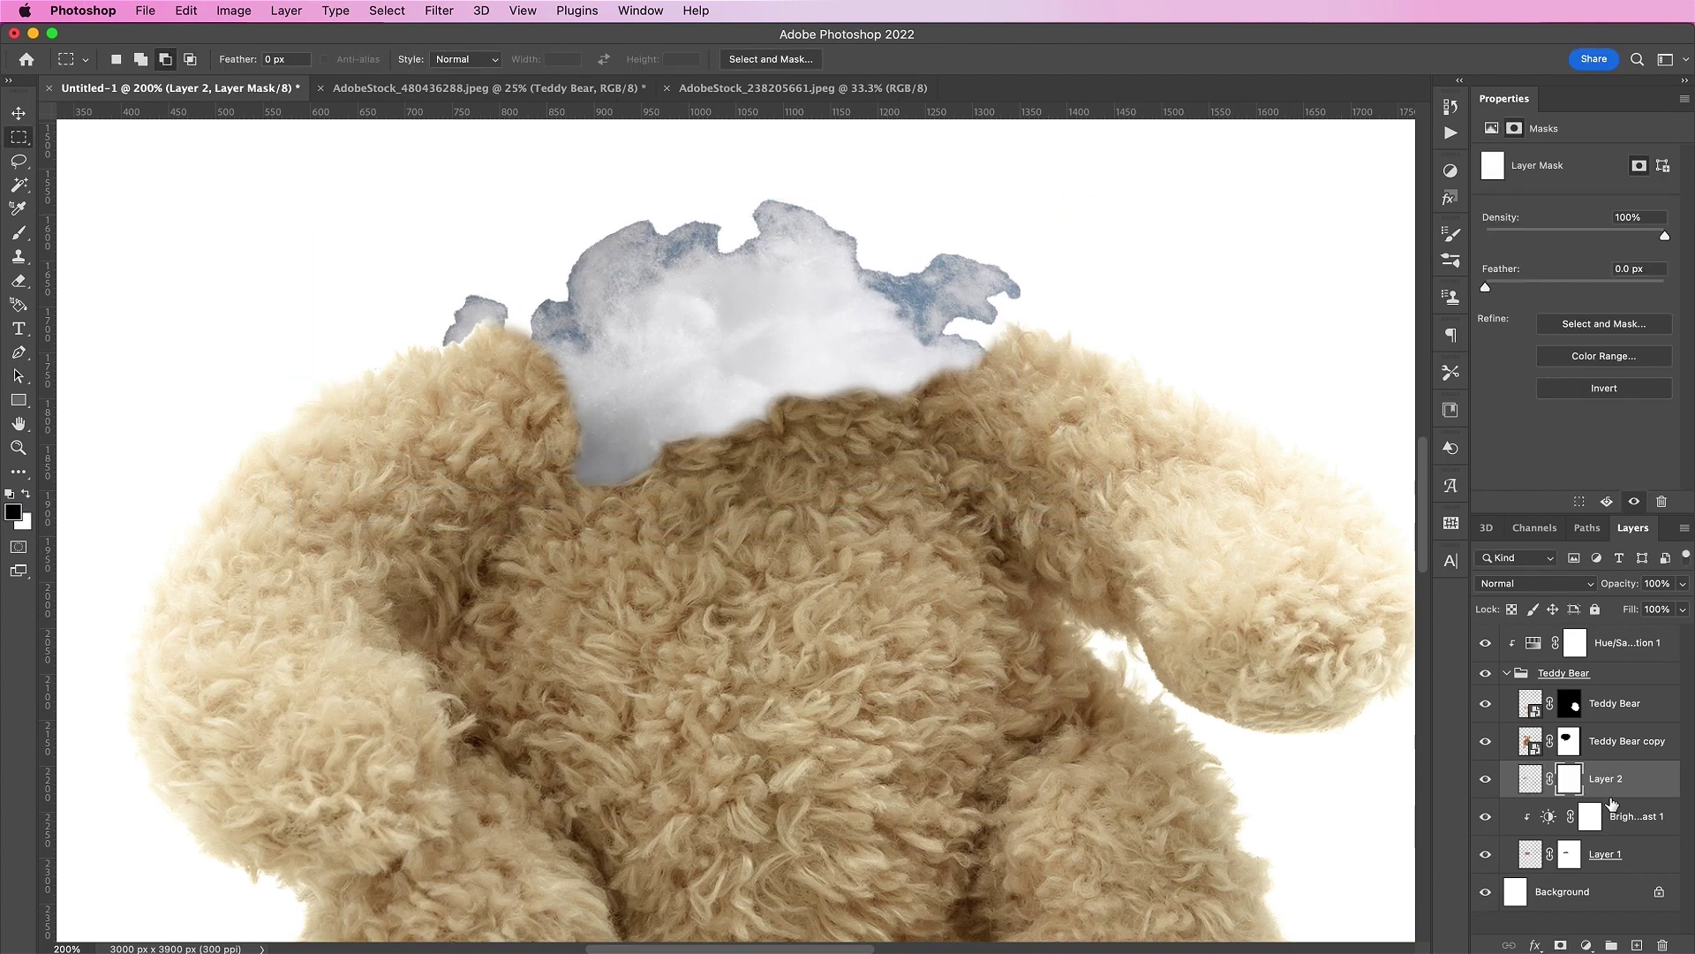
pyautogui.doubleClick(1608, 780)
pyautogui.press('Return')
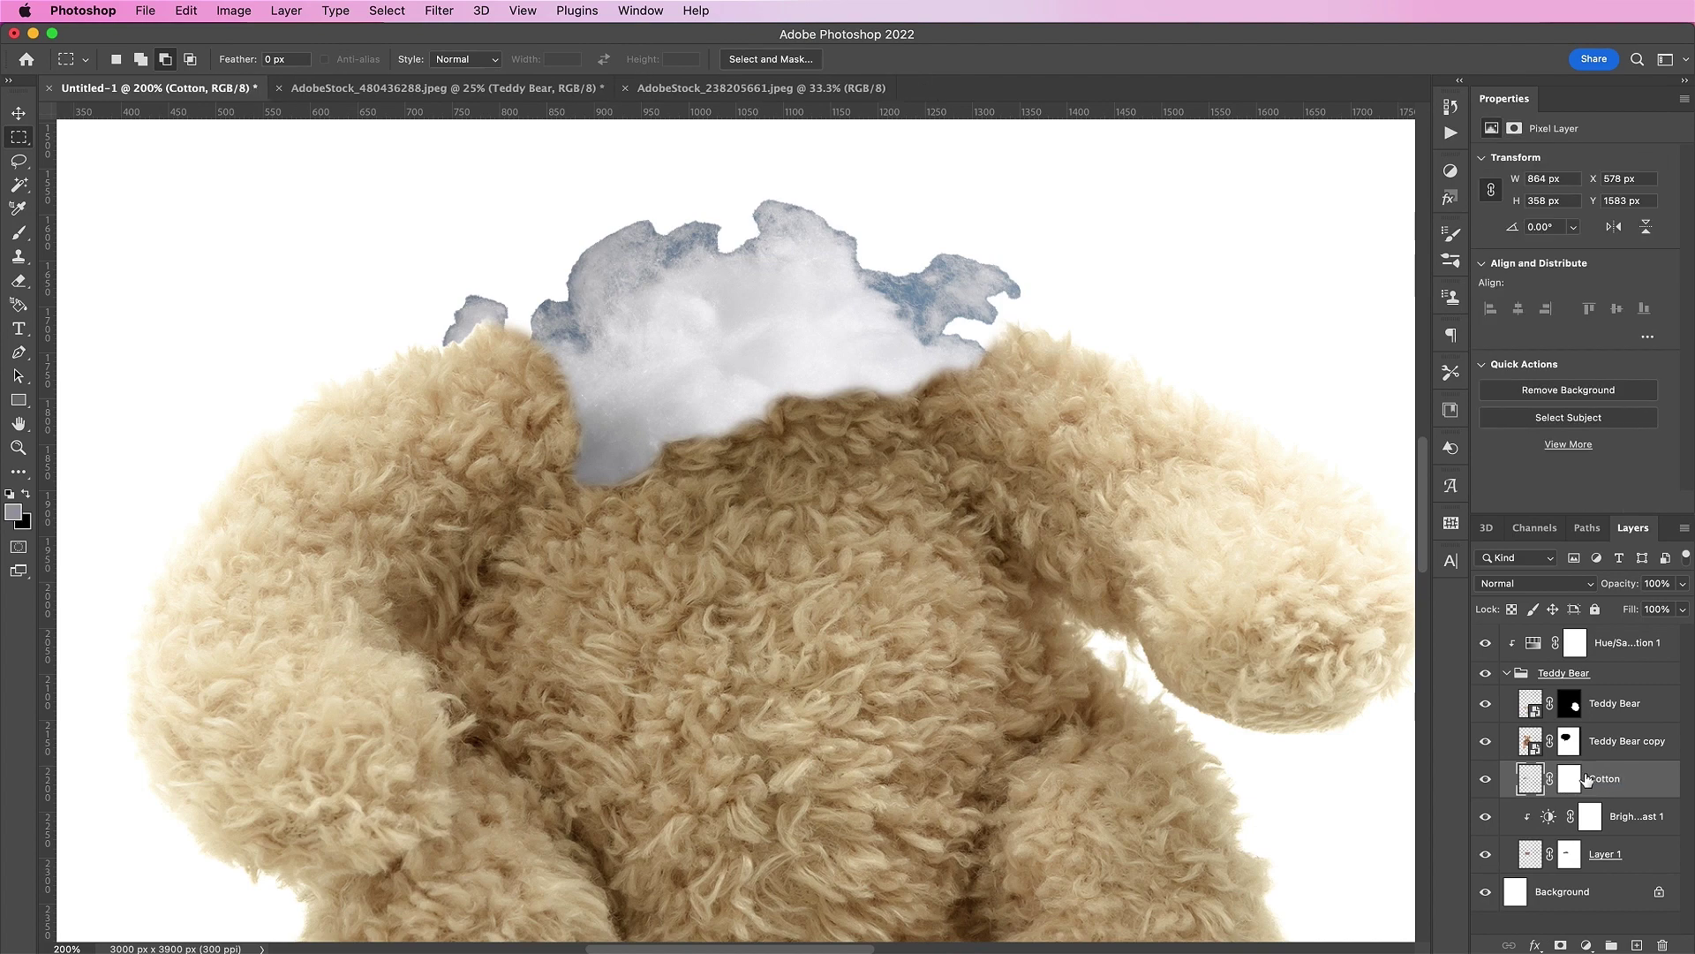
# Paint black at brush size 100 on the Cotton mask over the blue and grey fragments.
pyautogui.click(1571, 780)
pyautogui.press('d')
pyautogui.press('b')
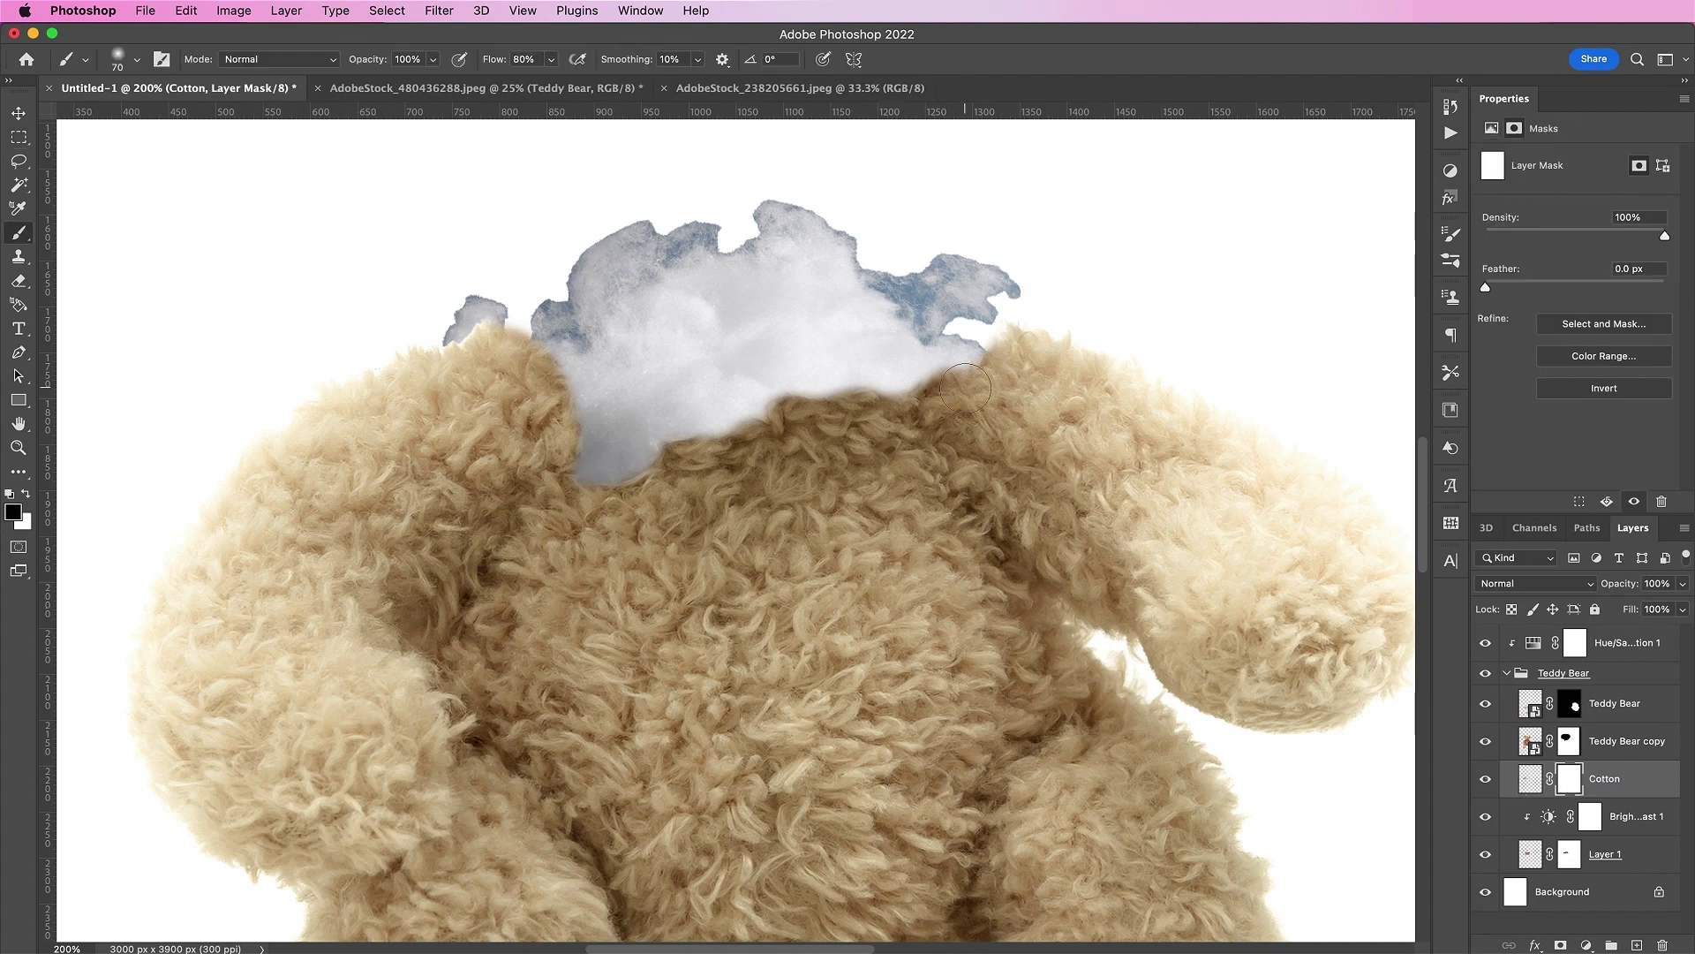
pyautogui.press(']')
pyautogui.press(']')
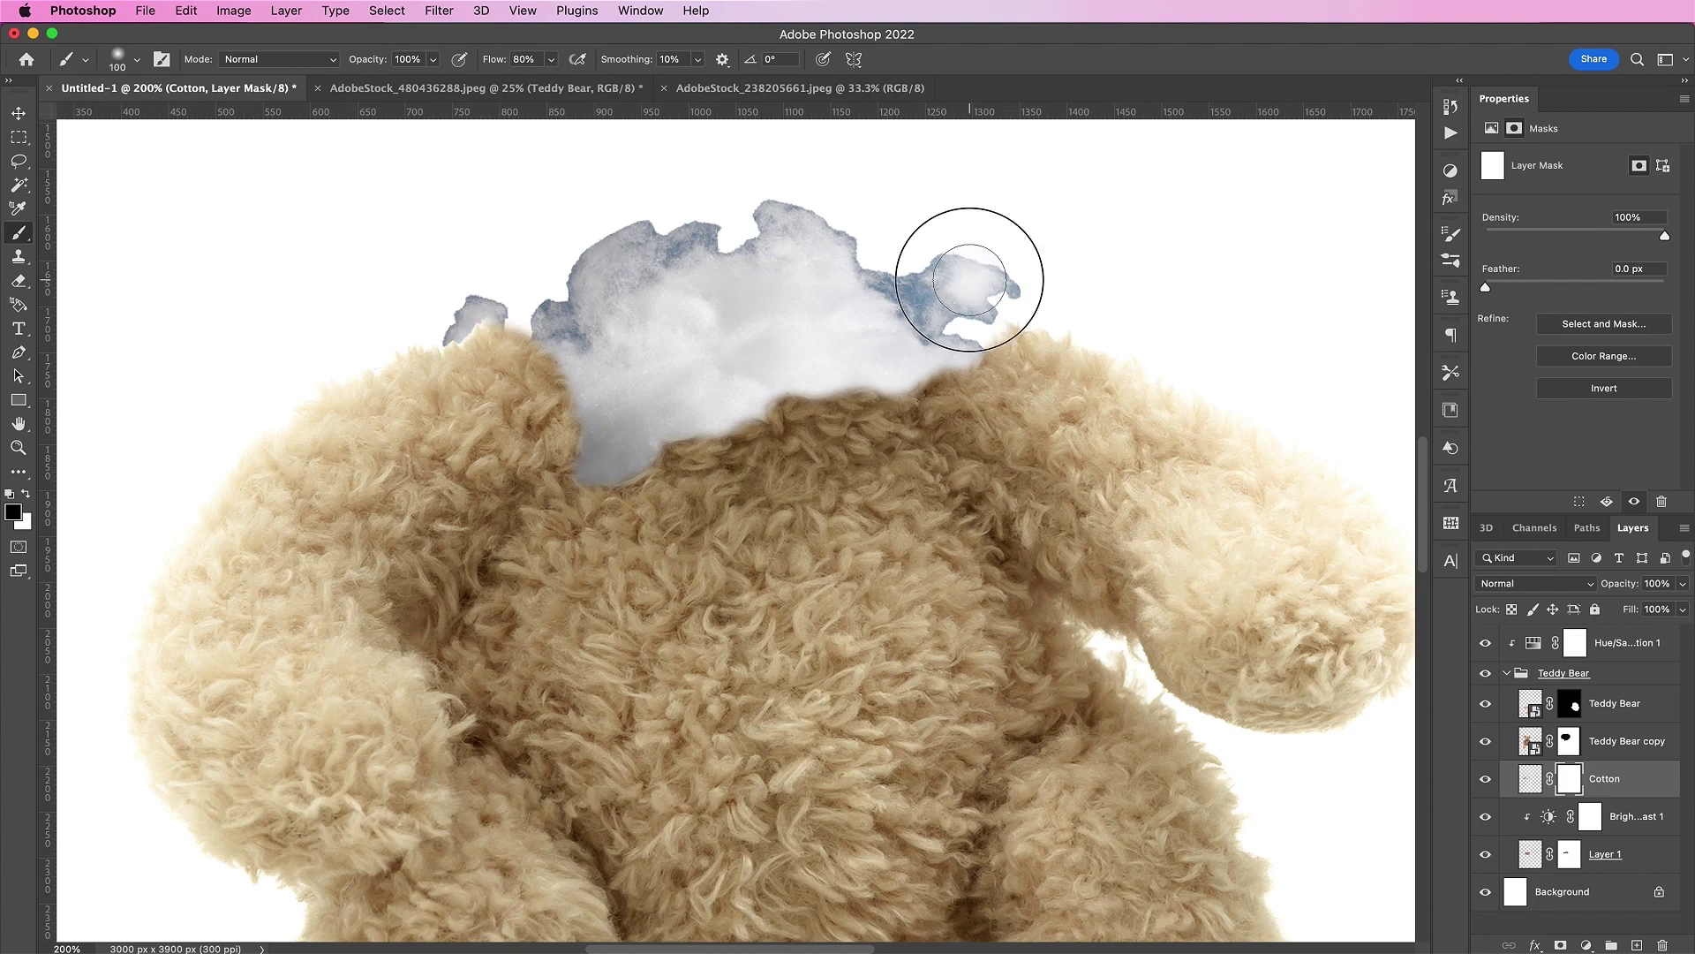
pyautogui.moveTo(965, 273)
pyautogui.mouseDown()
pyautogui.moveTo(1014, 265)
pyautogui.moveTo(946, 235)
pyautogui.moveTo(878, 250)
pyautogui.moveTo(992, 294)
pyautogui.moveTo(957, 310)
pyautogui.moveTo(939, 303)
pyautogui.moveTo(939, 257)
pyautogui.moveTo(863, 197)
pyautogui.moveTo(795, 171)
pyautogui.moveTo(776, 170)
pyautogui.moveTo(803, 182)
pyautogui.moveTo(742, 178)
pyautogui.moveTo(830, 177)
pyautogui.moveTo(897, 238)
pyautogui.moveTo(809, 203)
pyautogui.mouseUp()
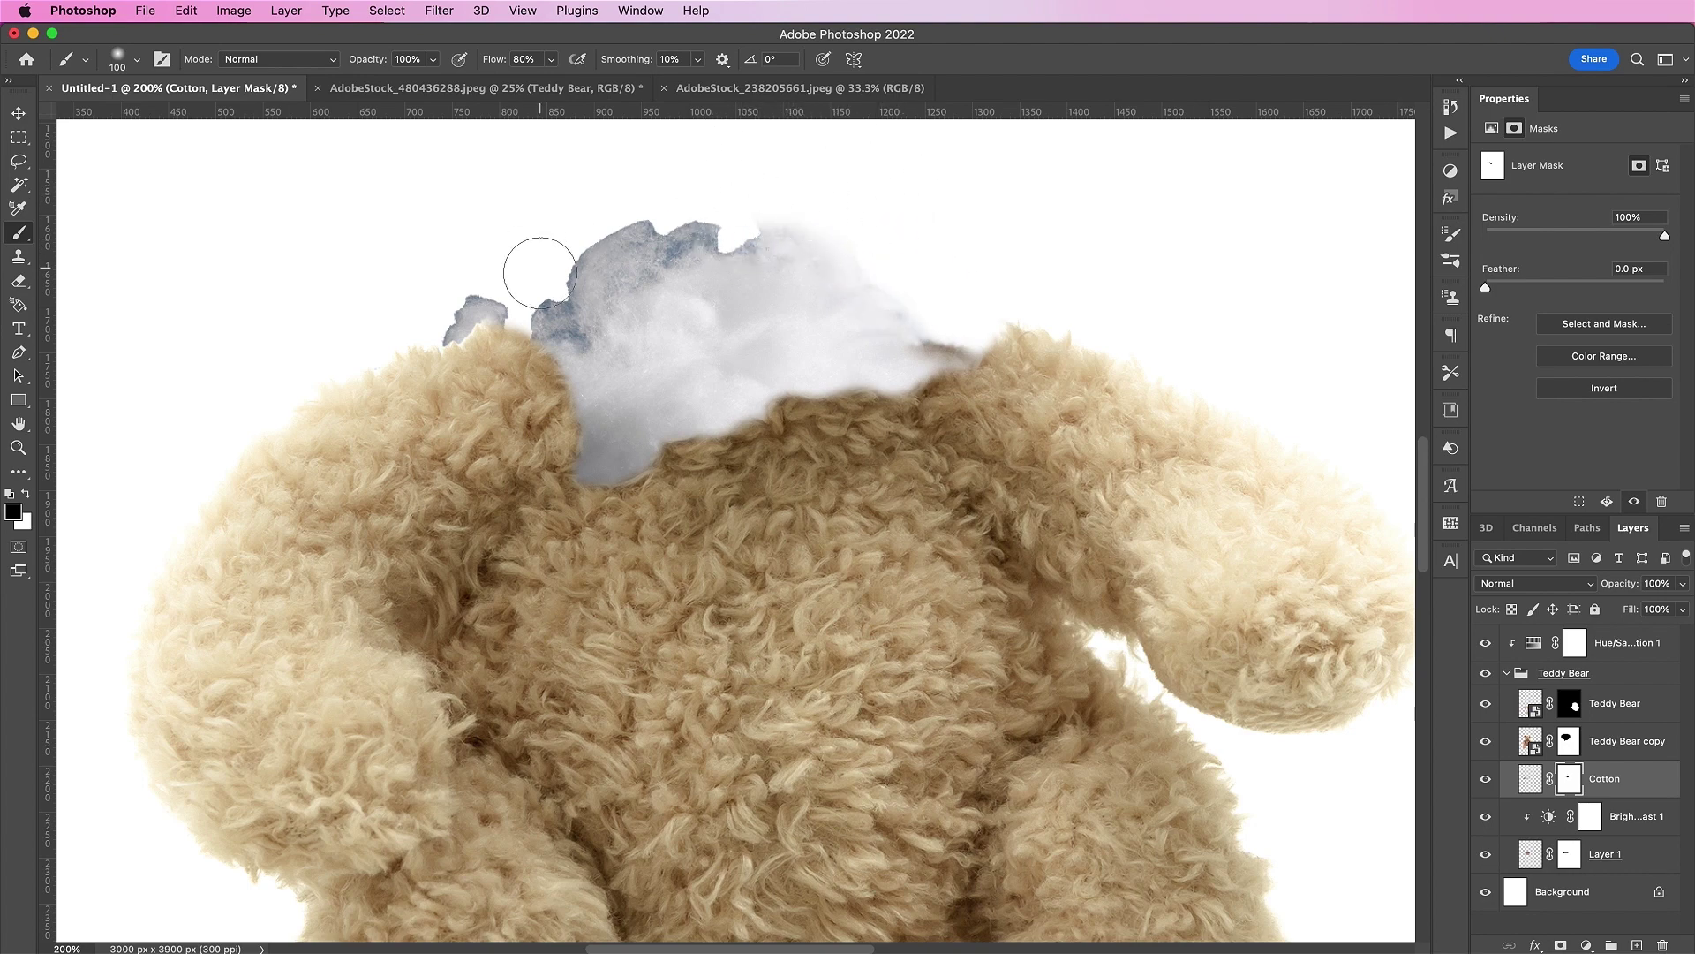
pyautogui.moveTo(540, 273)
pyautogui.mouseDown()
pyautogui.moveTo(447, 299)
pyautogui.moveTo(431, 326)
pyautogui.moveTo(471, 316)
pyautogui.moveTo(481, 290)
pyautogui.moveTo(508, 331)
pyautogui.moveTo(532, 320)
pyautogui.moveTo(553, 262)
pyautogui.moveTo(537, 249)
pyautogui.moveTo(562, 232)
pyautogui.moveTo(552, 213)
pyautogui.moveTo(670, 200)
pyautogui.moveTo(652, 222)
pyautogui.moveTo(653, 204)
pyautogui.moveTo(737, 226)
pyautogui.moveTo(635, 215)
pyautogui.moveTo(572, 249)
pyautogui.moveTo(549, 336)
pyautogui.mouseUp()
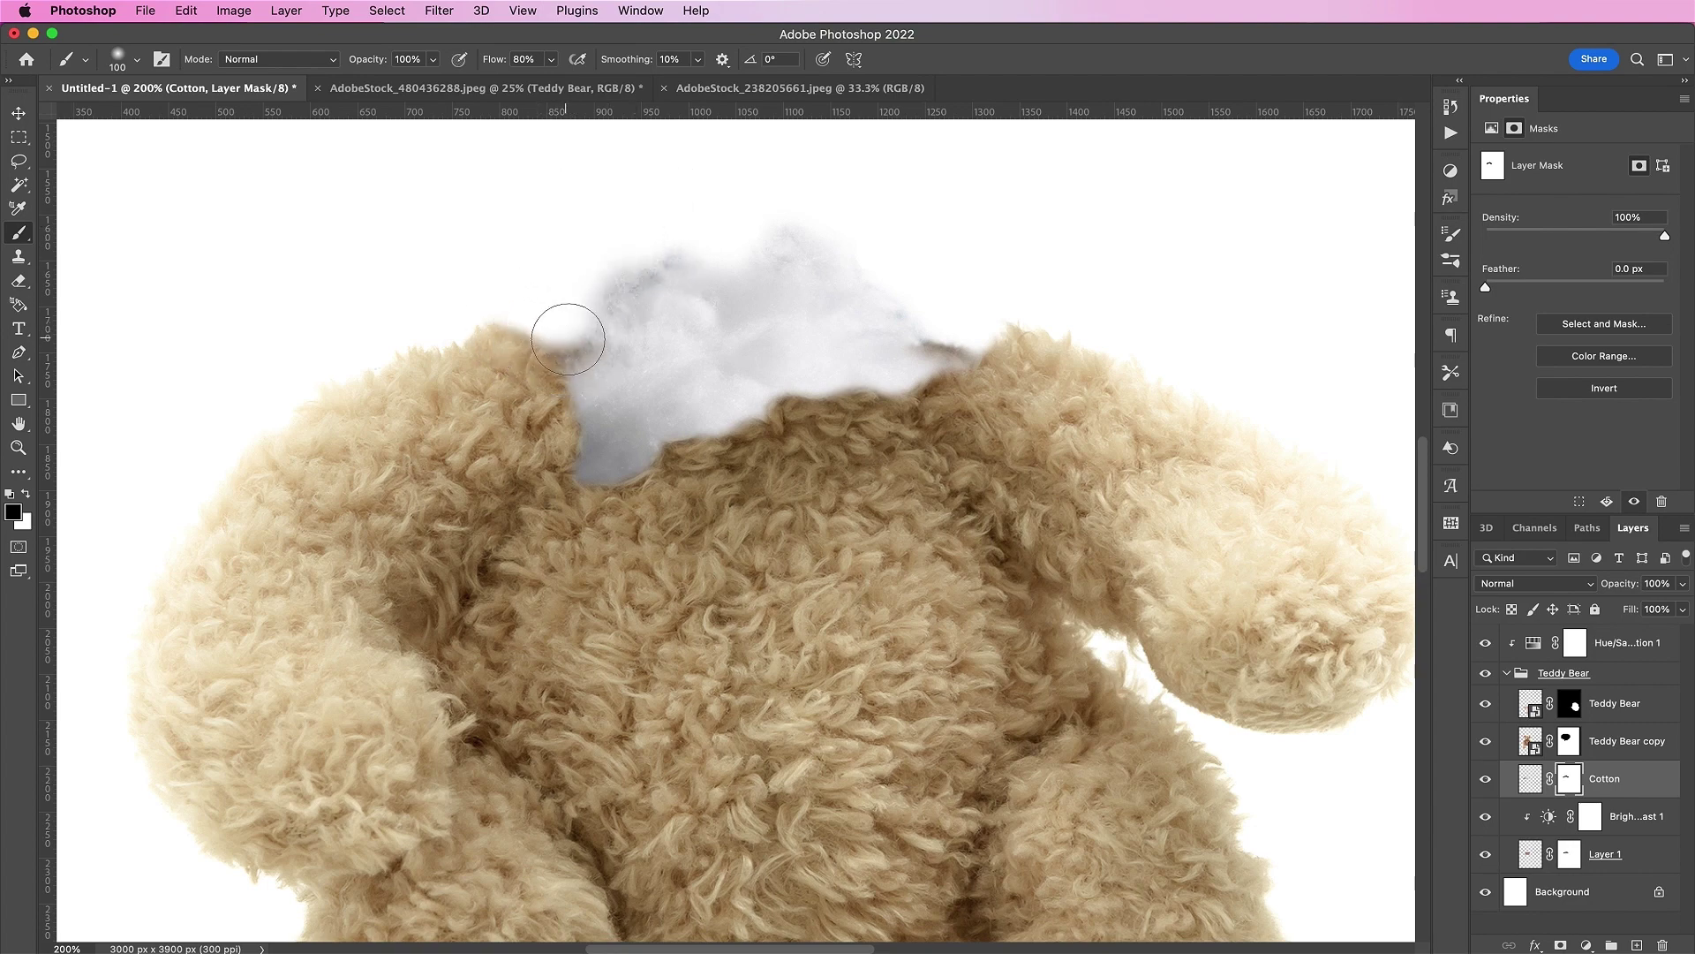
pyautogui.moveTo(638, 251); pyautogui.dragTo(646, 236)
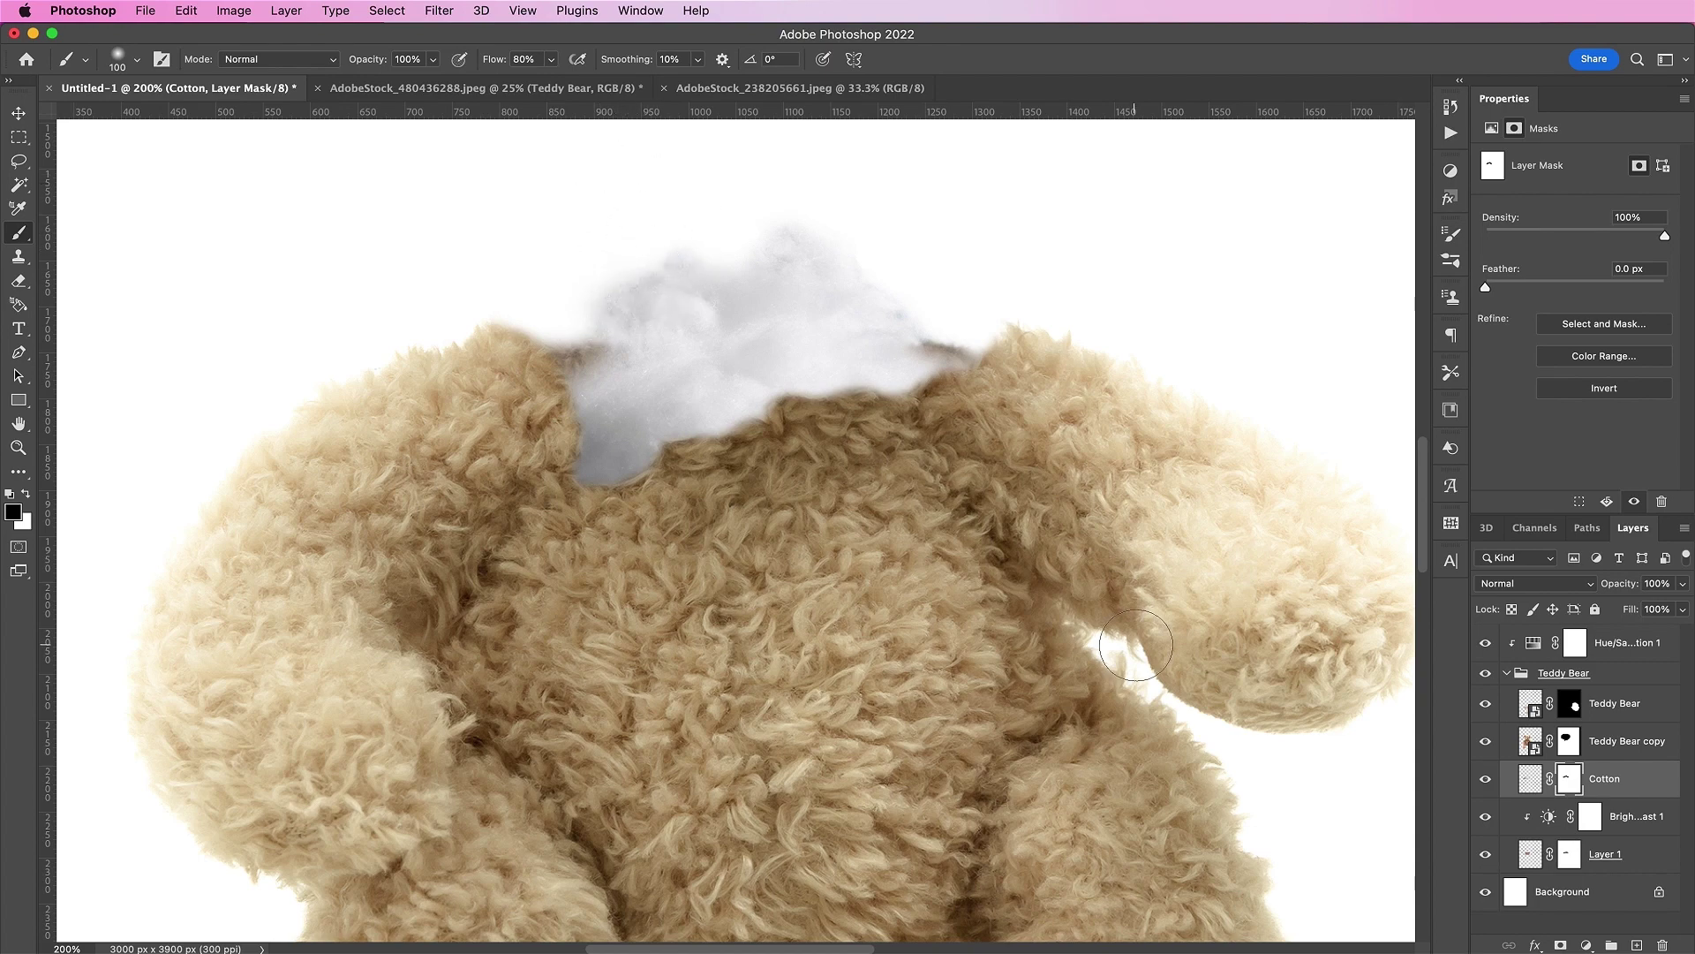
# Apply Add Noise at 3%, Gaussian, Monochromatic to the Cotton layer's pixels.
pyautogui.click(1528, 778)
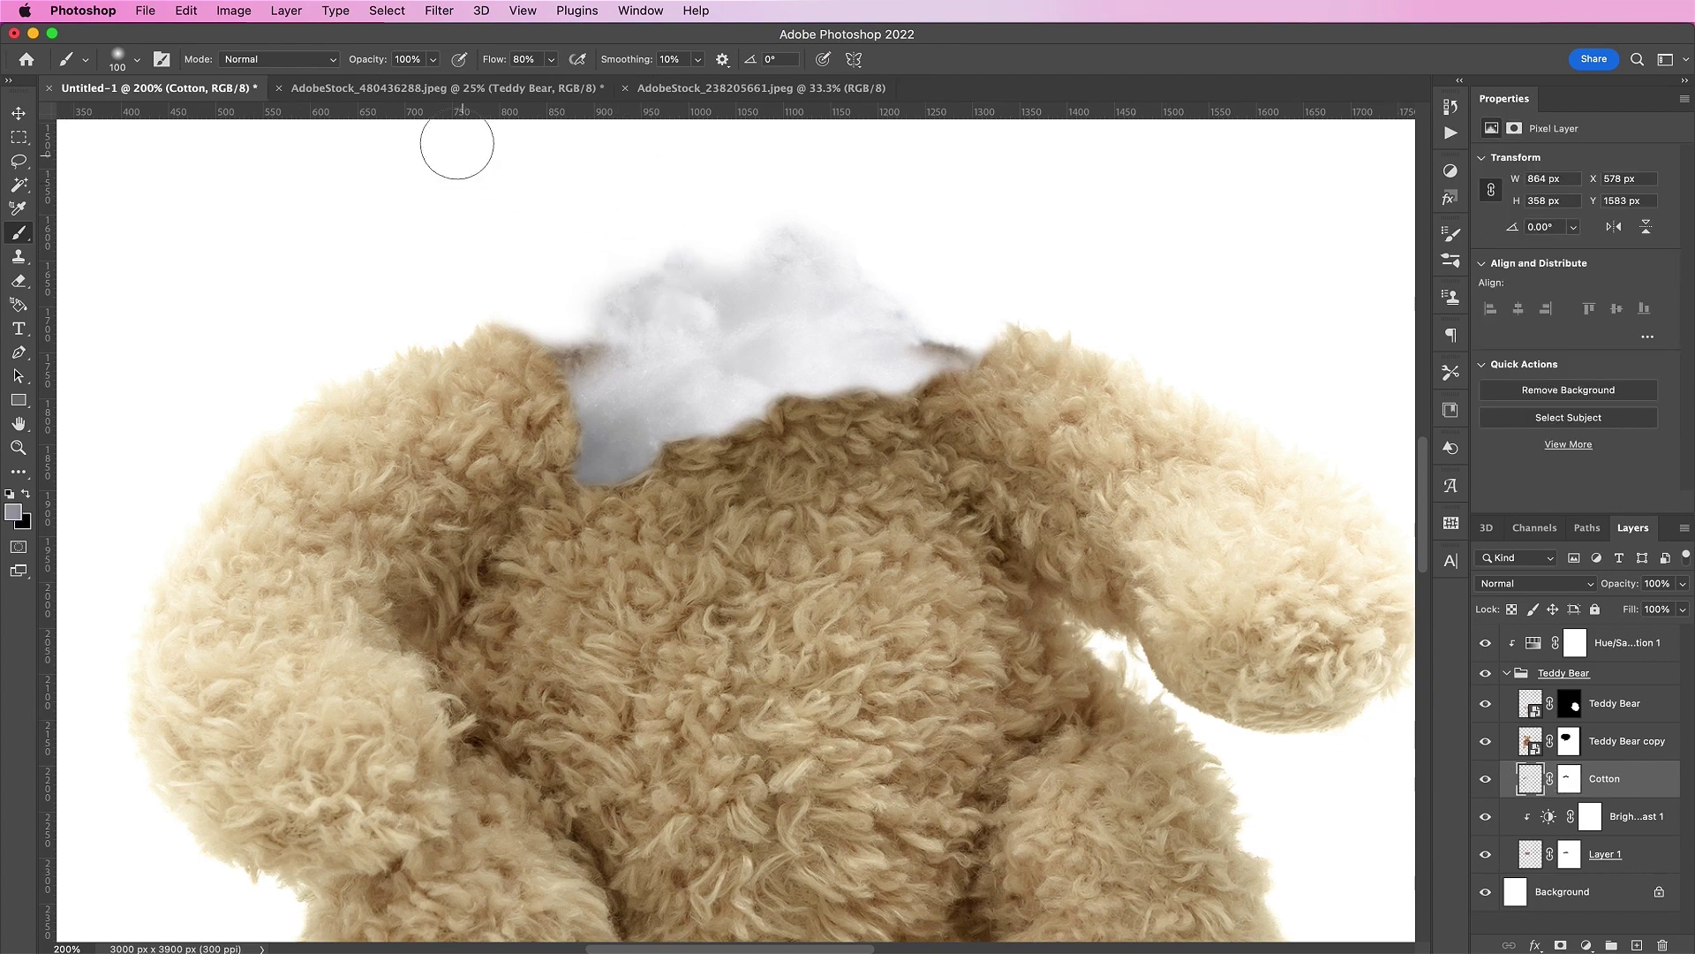
pyautogui.click(449, 13)
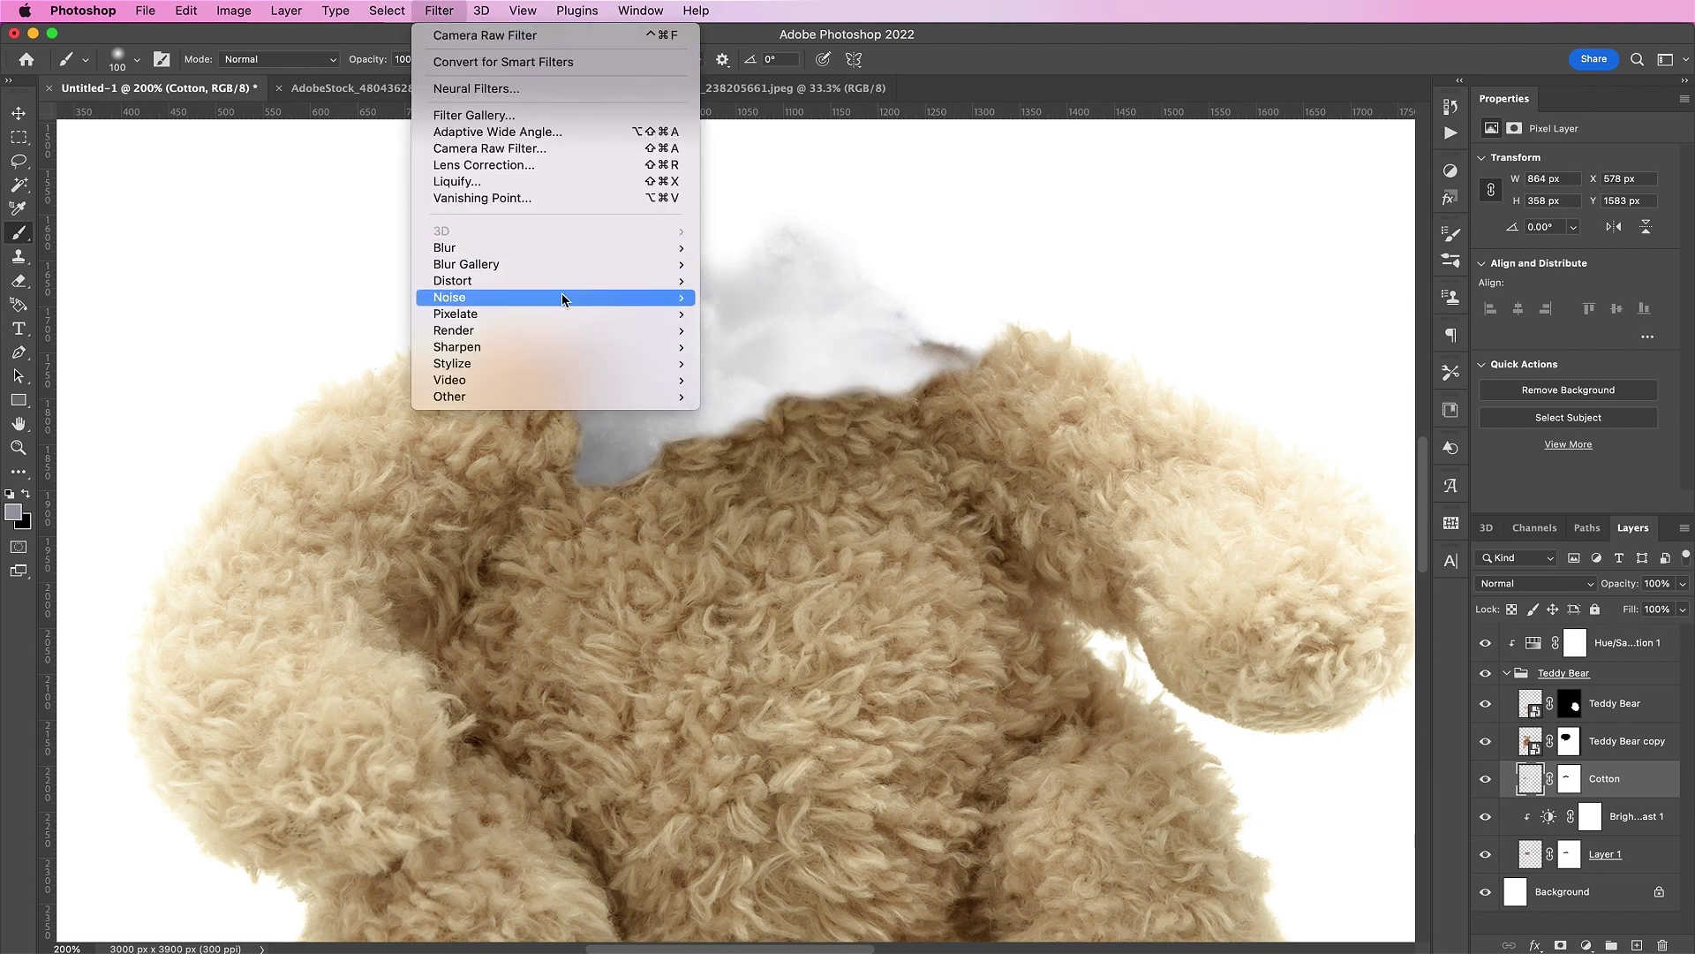
pyautogui.click(738, 298)
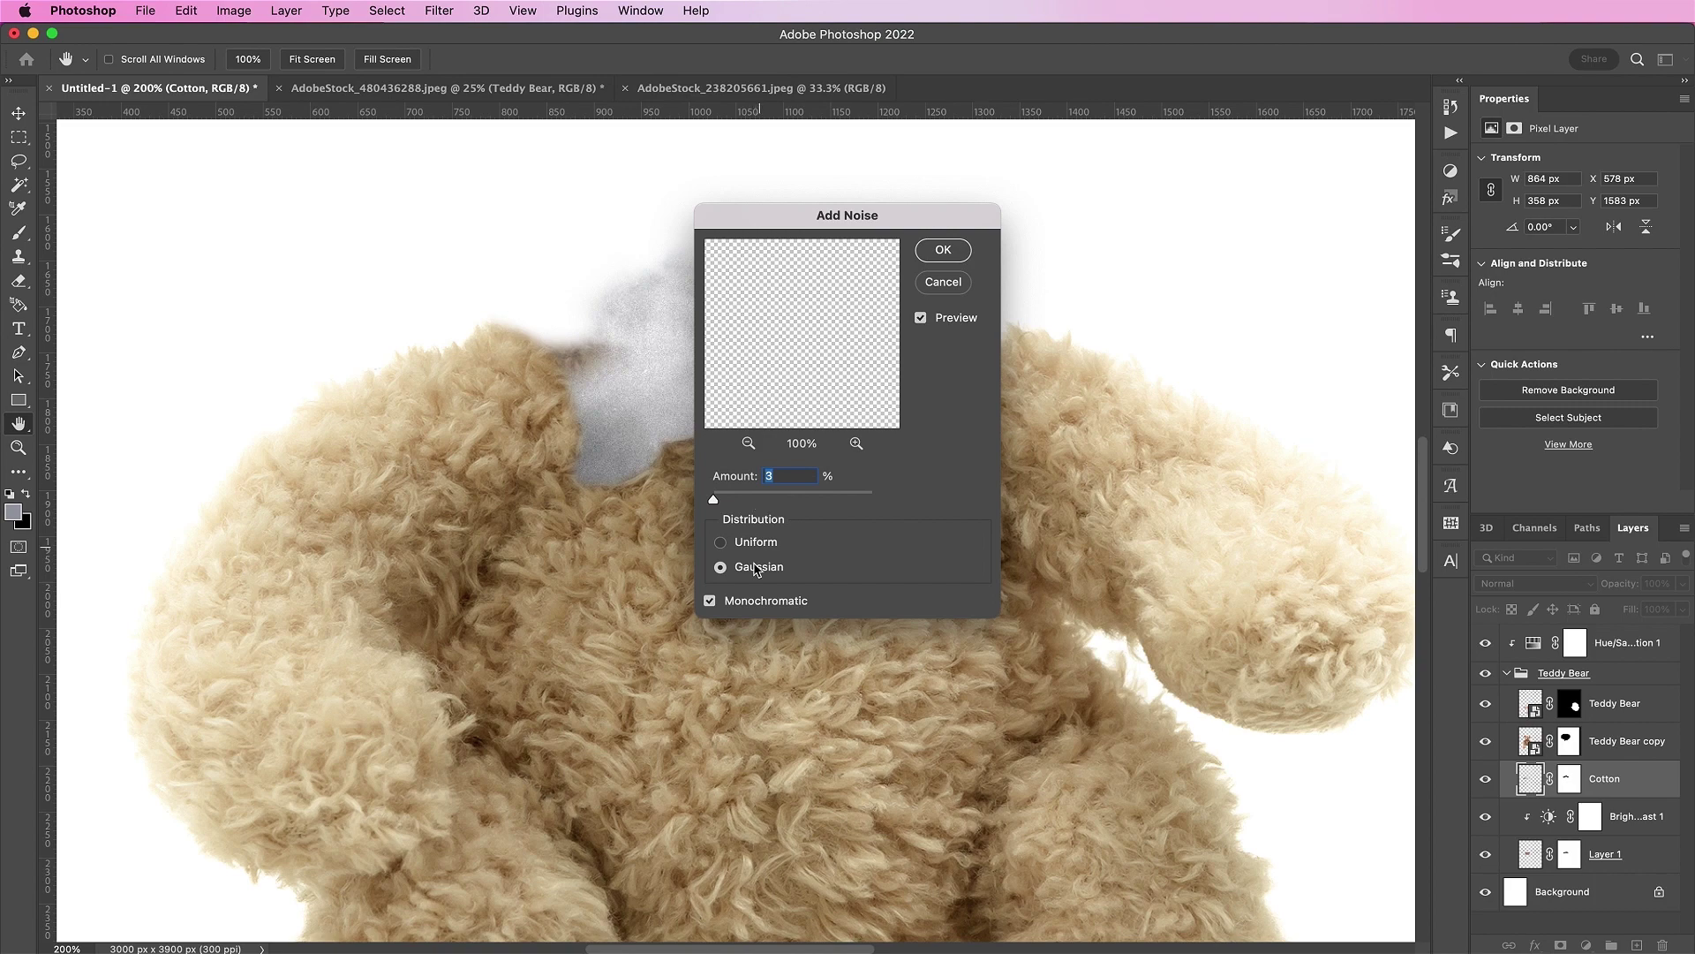
pyautogui.click(944, 251)
pyautogui.press('b')
pyautogui.hscroll(15, 944, 250)
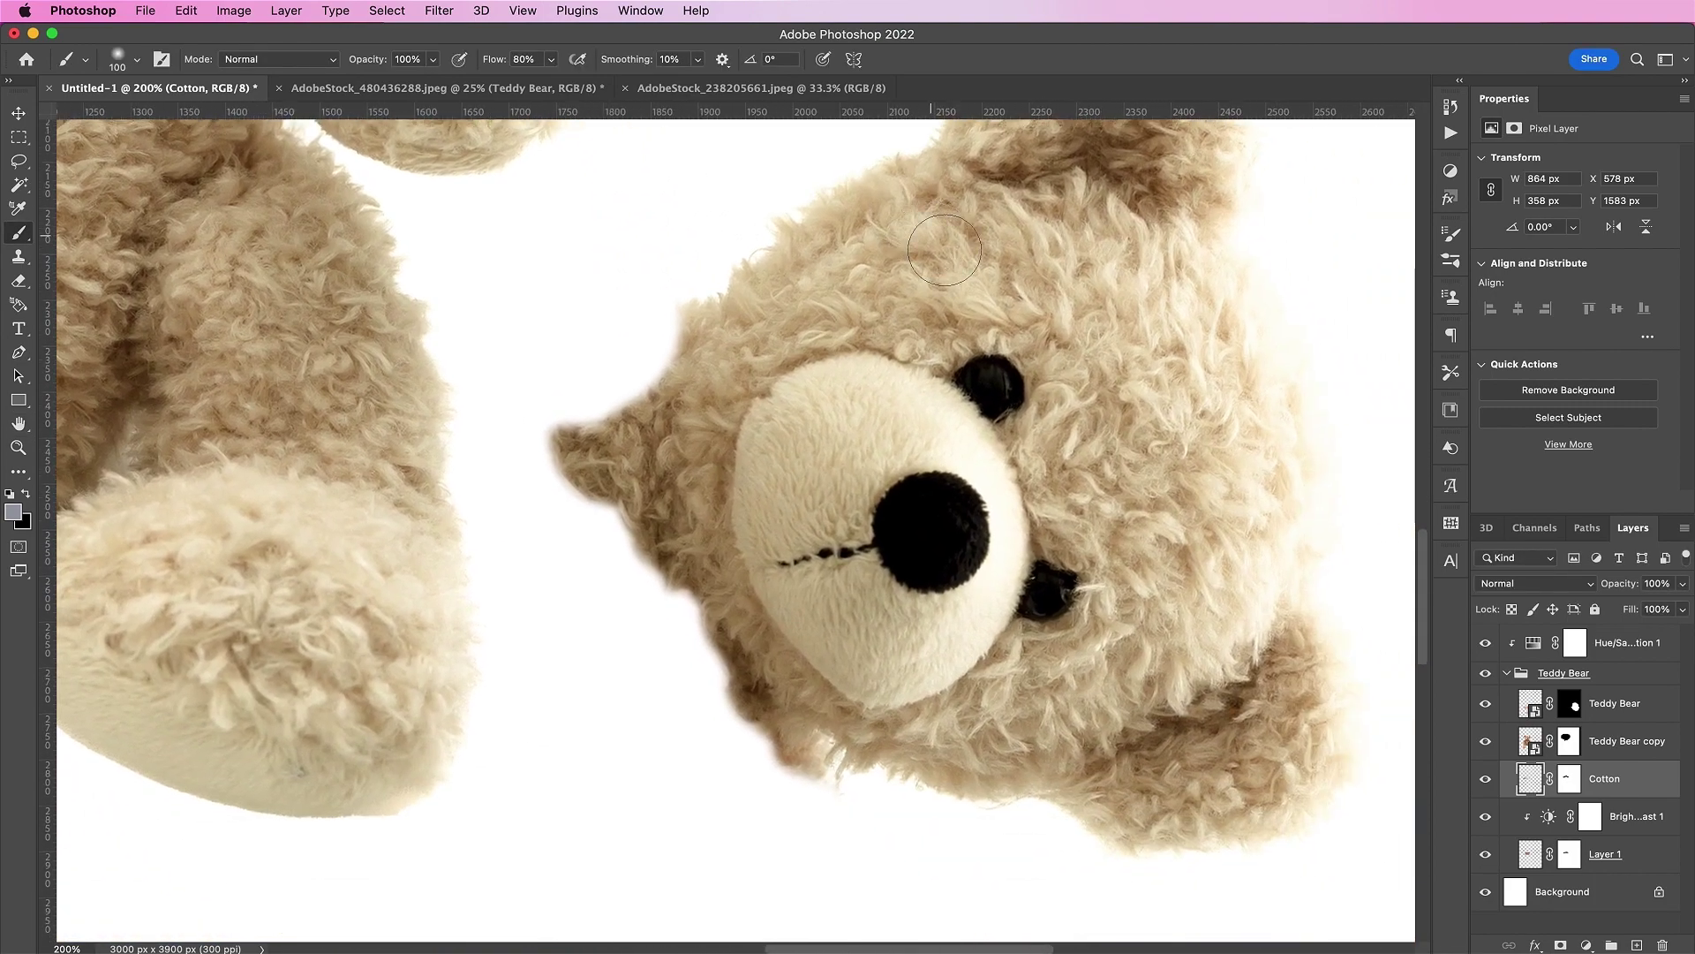
# Duplicate the Cotton layer and move the copy beside the bear's head.
pyautogui.scroll(-3, 944, 249)
pyautogui.moveTo(1607, 782); pyautogui.dragTo(1637, 945)
pyautogui.press('v')
pyautogui.moveTo(492, 390); pyautogui.dragTo(844, 708)
# Rotate the cotton copy about -131.5° and scale it to 64.72% along the head's cut edge.
pyautogui.press('super+t')
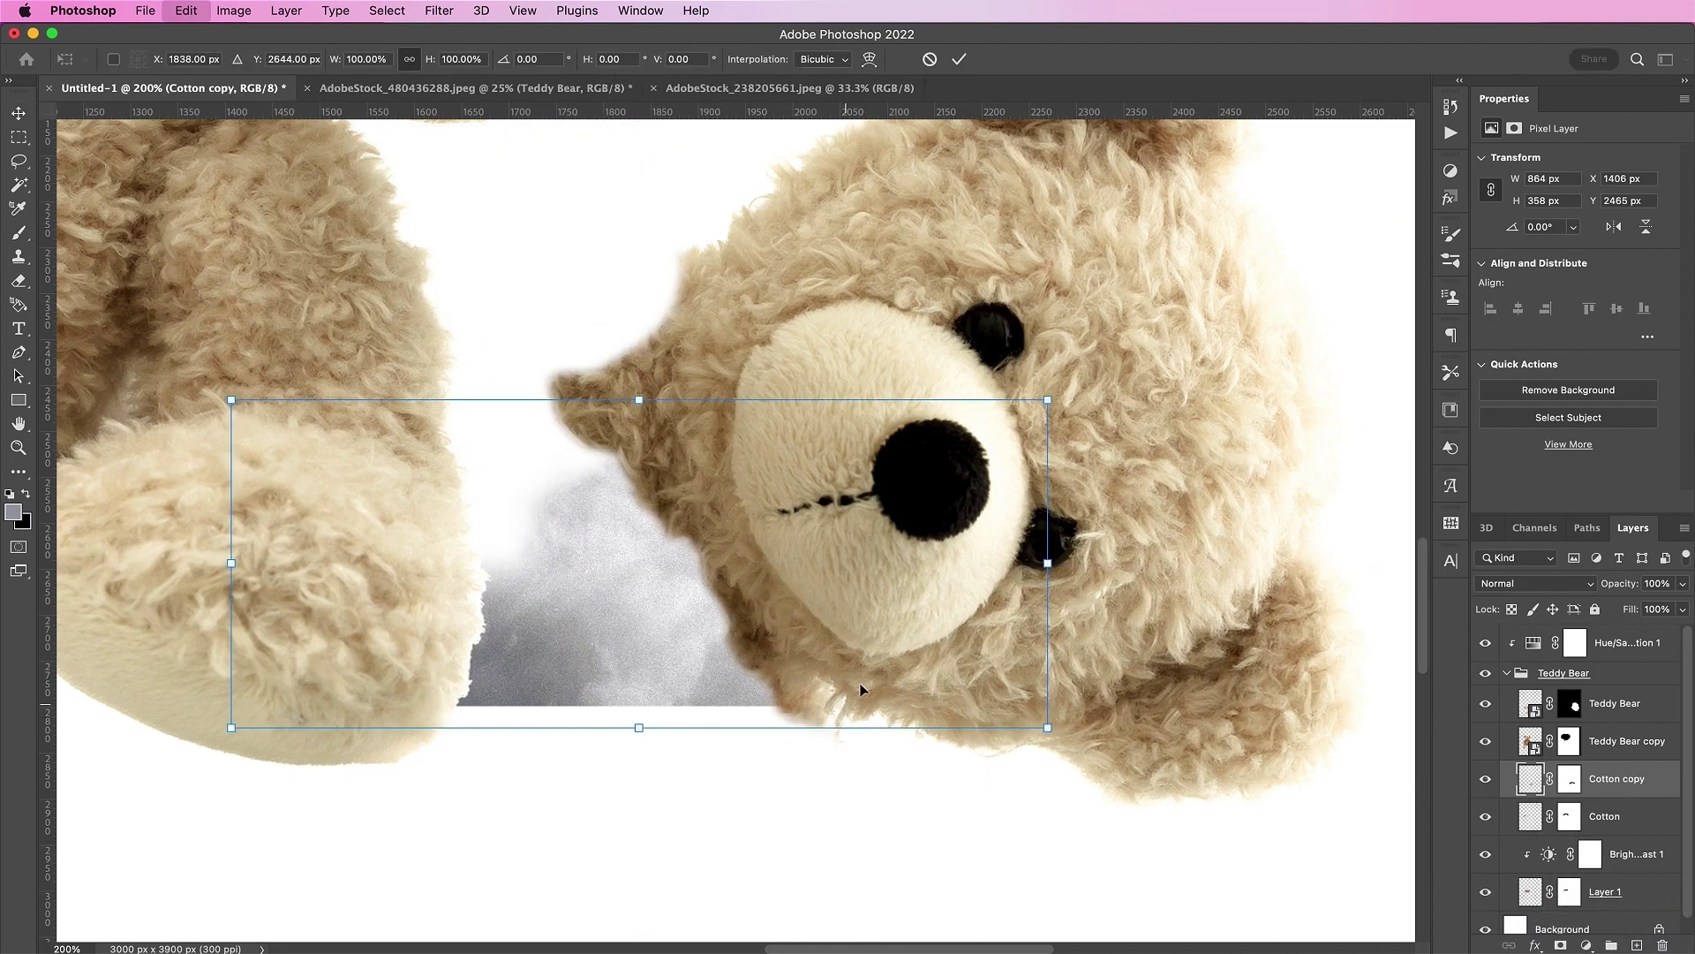
pyautogui.moveTo(1107, 648); pyautogui.dragTo(556, 353)
pyautogui.moveTo(452, 199); pyautogui.dragTo(698, 593)
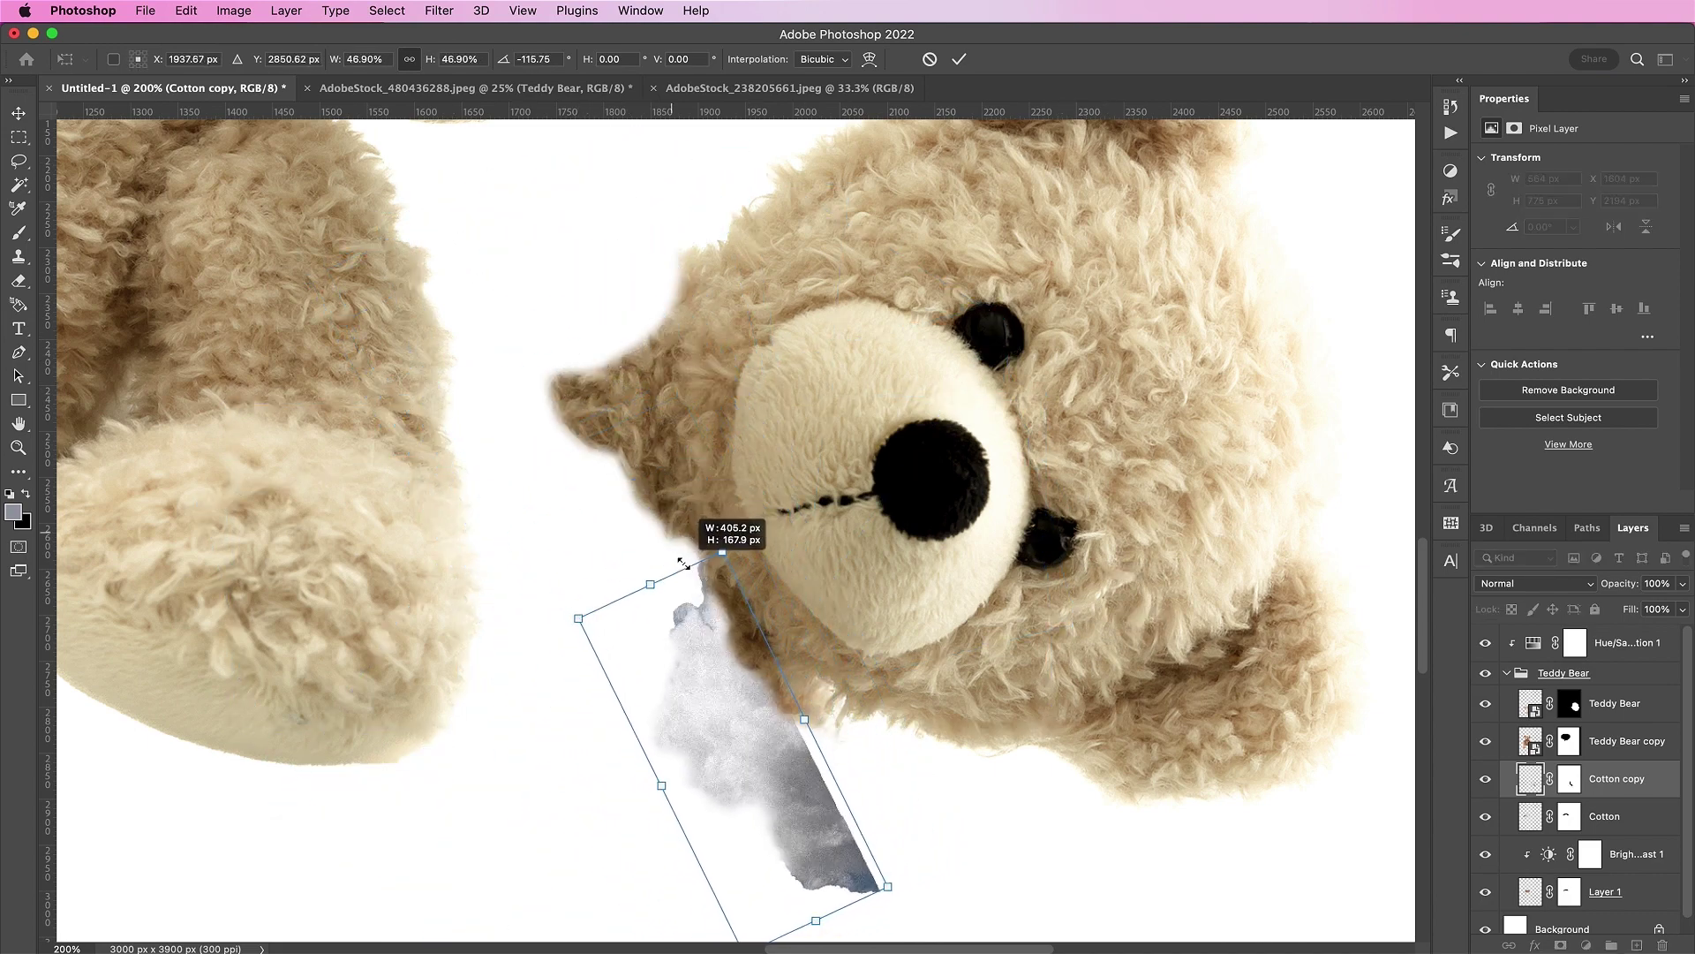
pyautogui.moveTo(751, 788); pyautogui.dragTo(702, 593)
pyautogui.moveTo(821, 562); pyautogui.dragTo(786, 494)
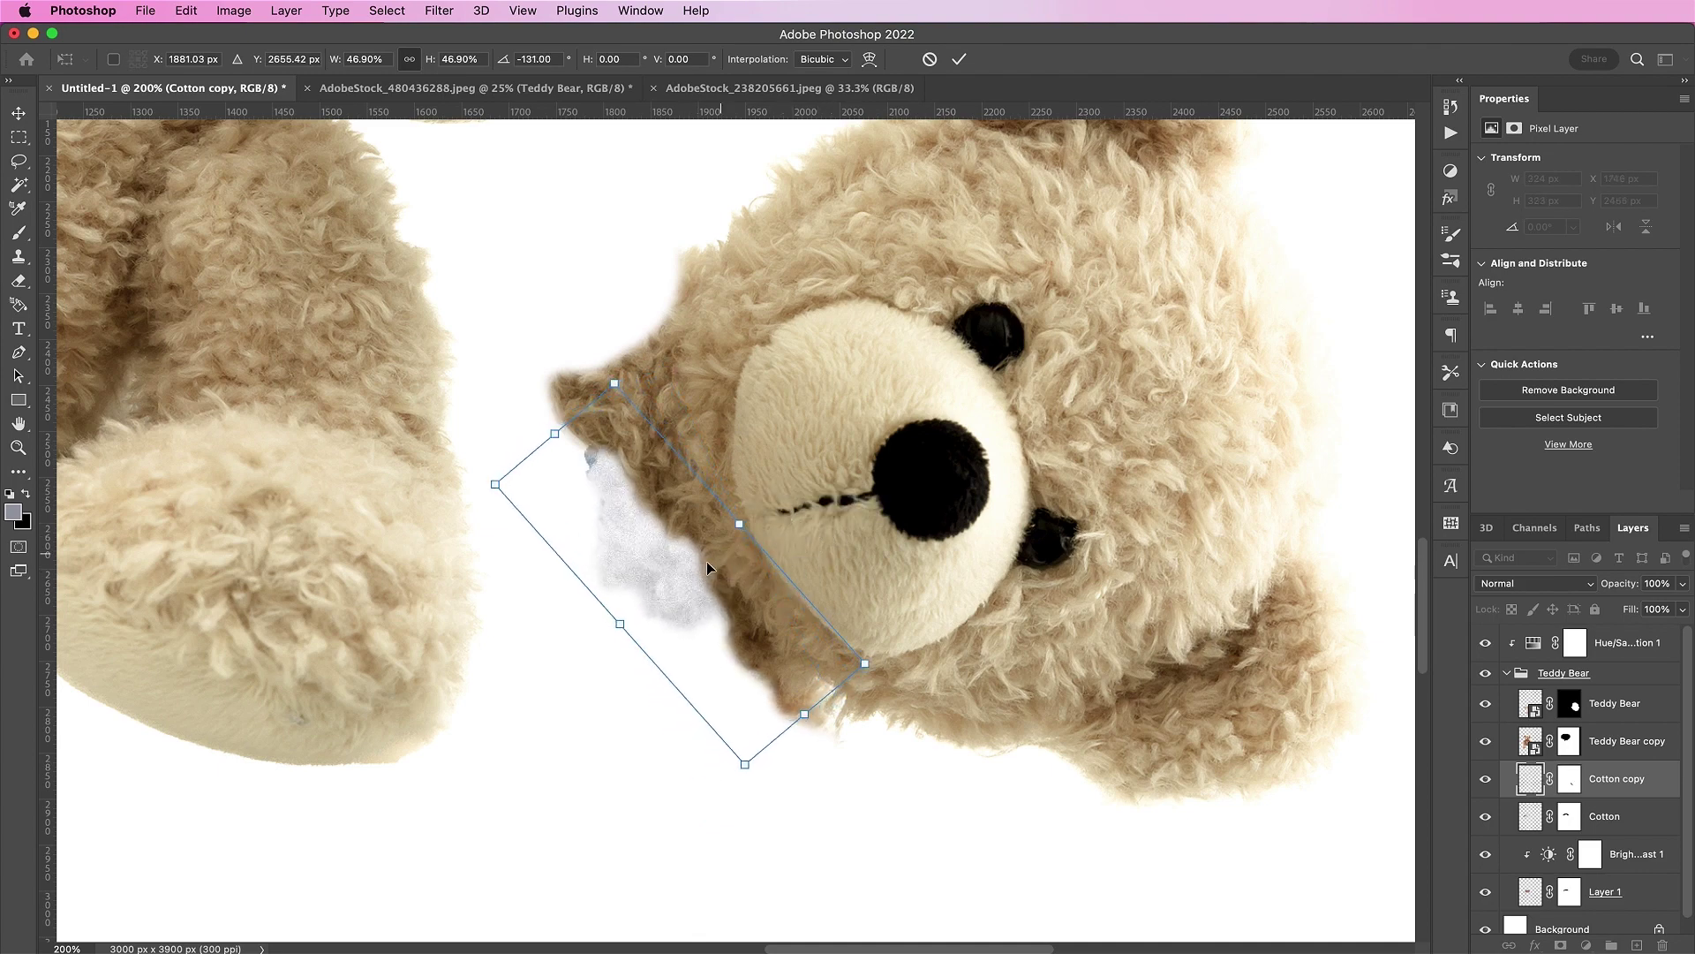
pyautogui.moveTo(706, 559)
pyautogui.mouseDown()
pyautogui.moveTo(690, 589)
pyautogui.moveTo(679, 578)
pyautogui.mouseUp()
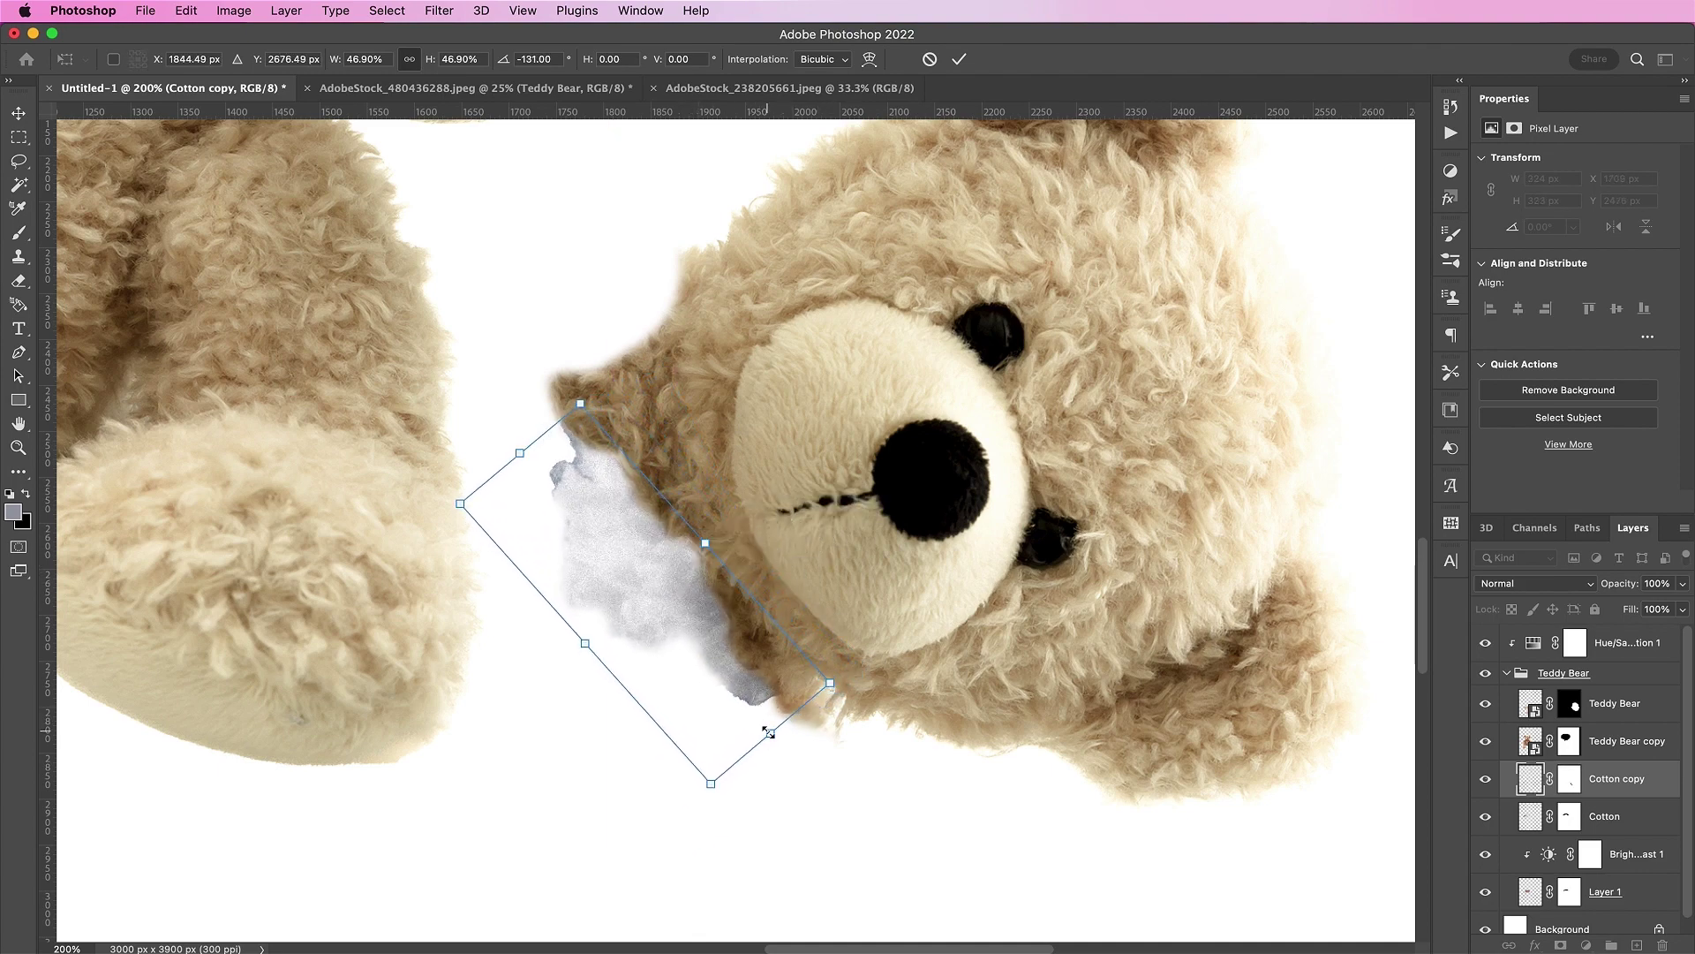
pyautogui.moveTo(769, 732); pyautogui.dragTo(868, 837)
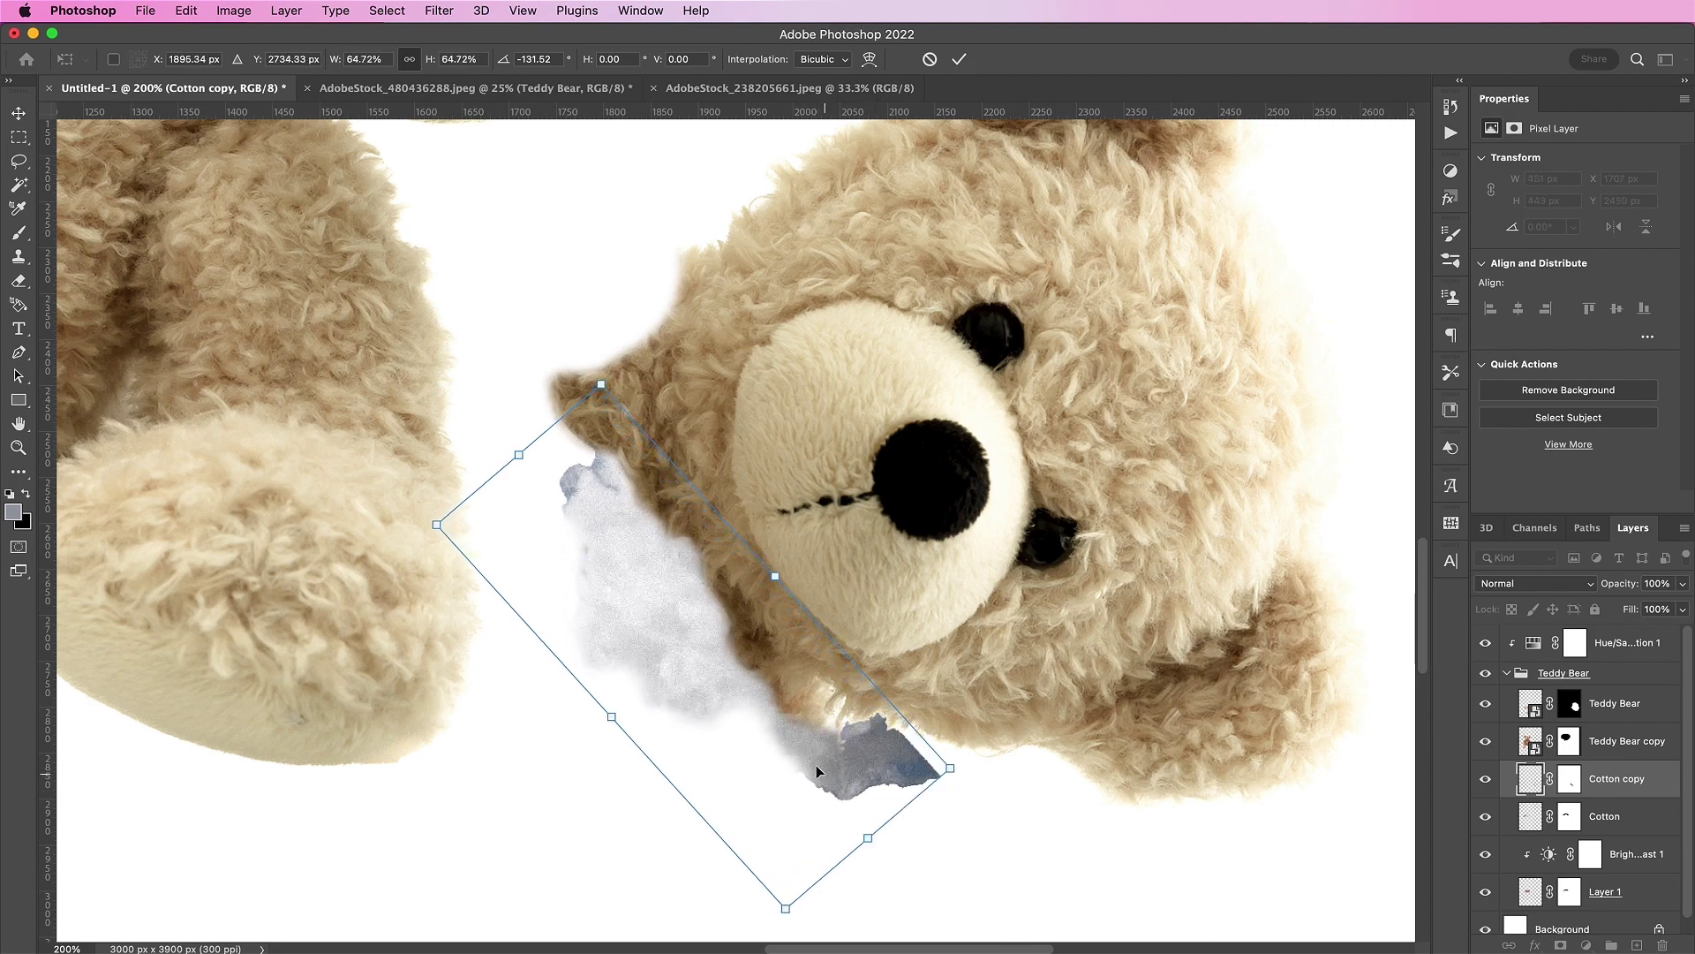
pyautogui.moveTo(816, 771); pyautogui.dragTo(739, 679)
pyautogui.press('Return')
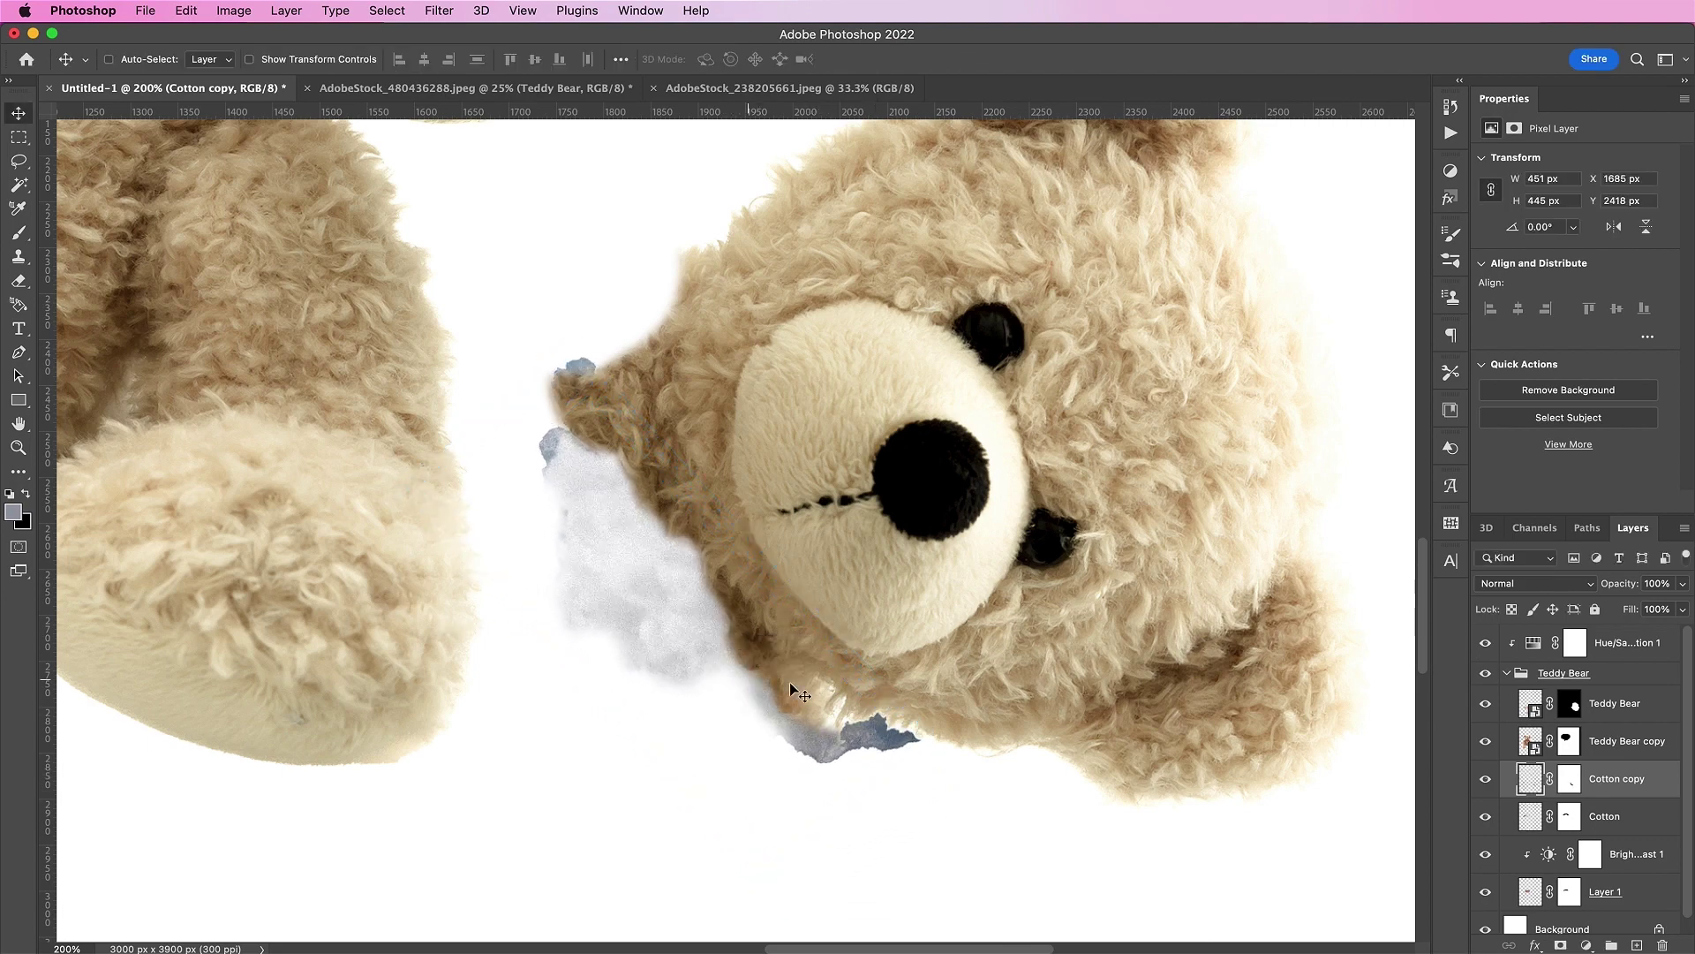
# Paint black on the Cotton copy mask over the blue edges below the chin, upper left and ear tip.
pyautogui.click(1568, 781)
pyautogui.press('b')
pyautogui.press('x')
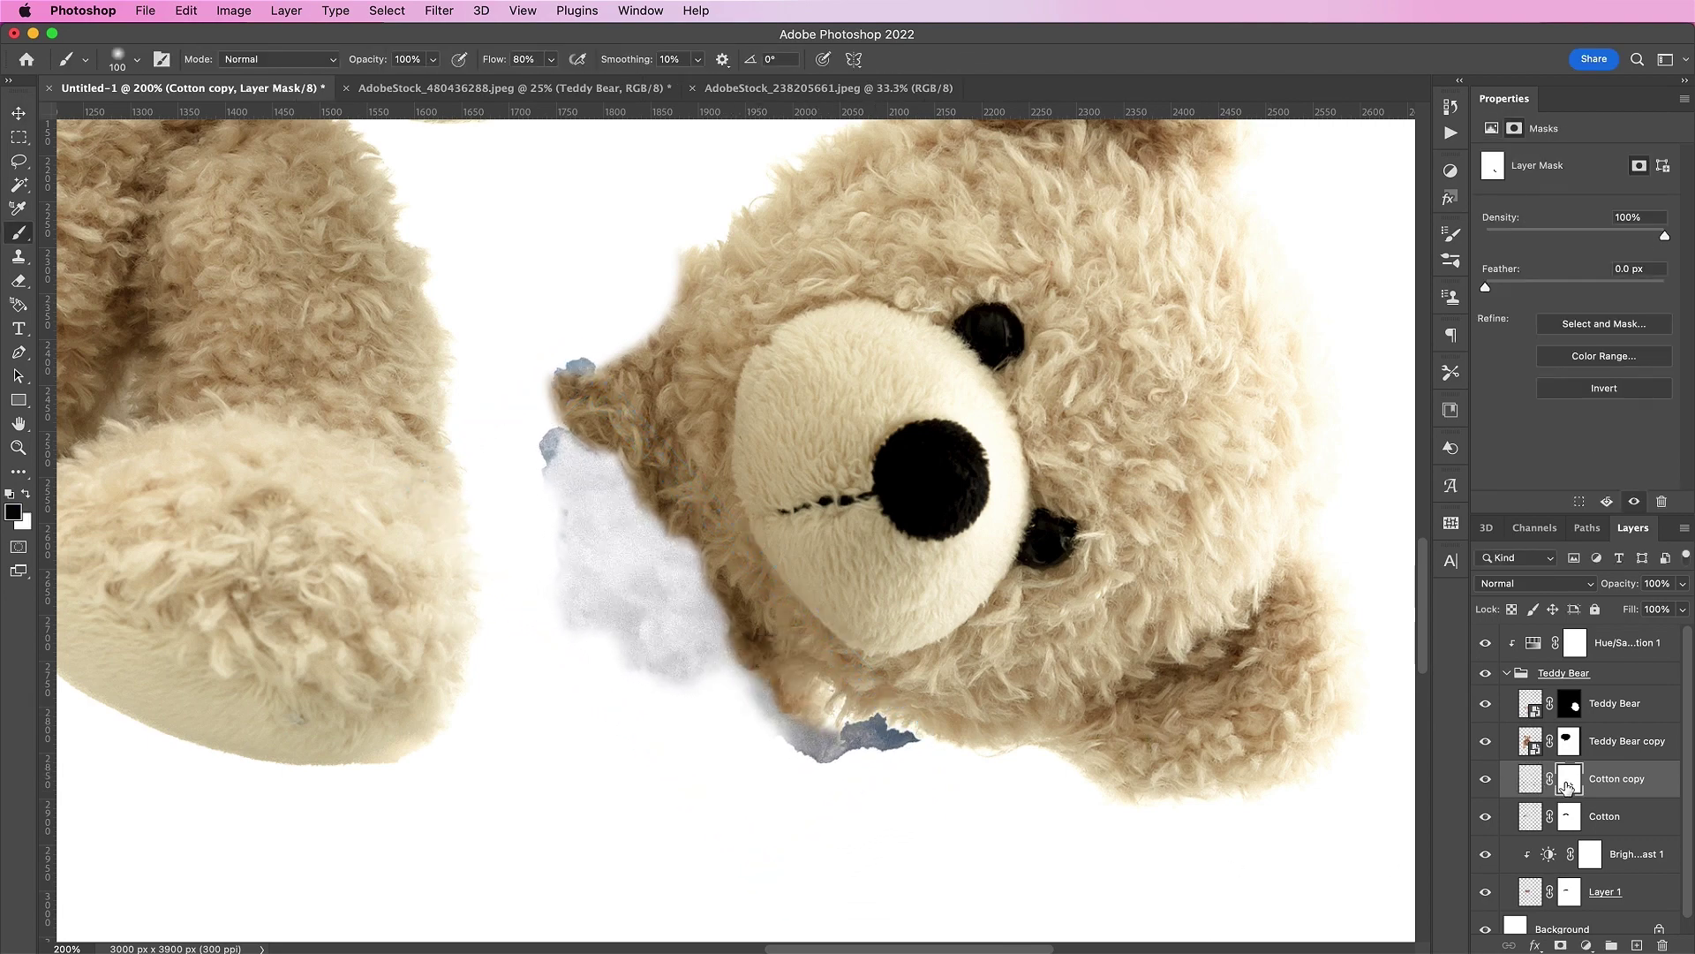
pyautogui.moveTo(873, 765)
pyautogui.mouseDown()
pyautogui.moveTo(853, 697)
pyautogui.moveTo(792, 789)
pyautogui.moveTo(795, 733)
pyautogui.mouseUp()
pyautogui.moveTo(519, 447); pyautogui.dragTo(534, 518)
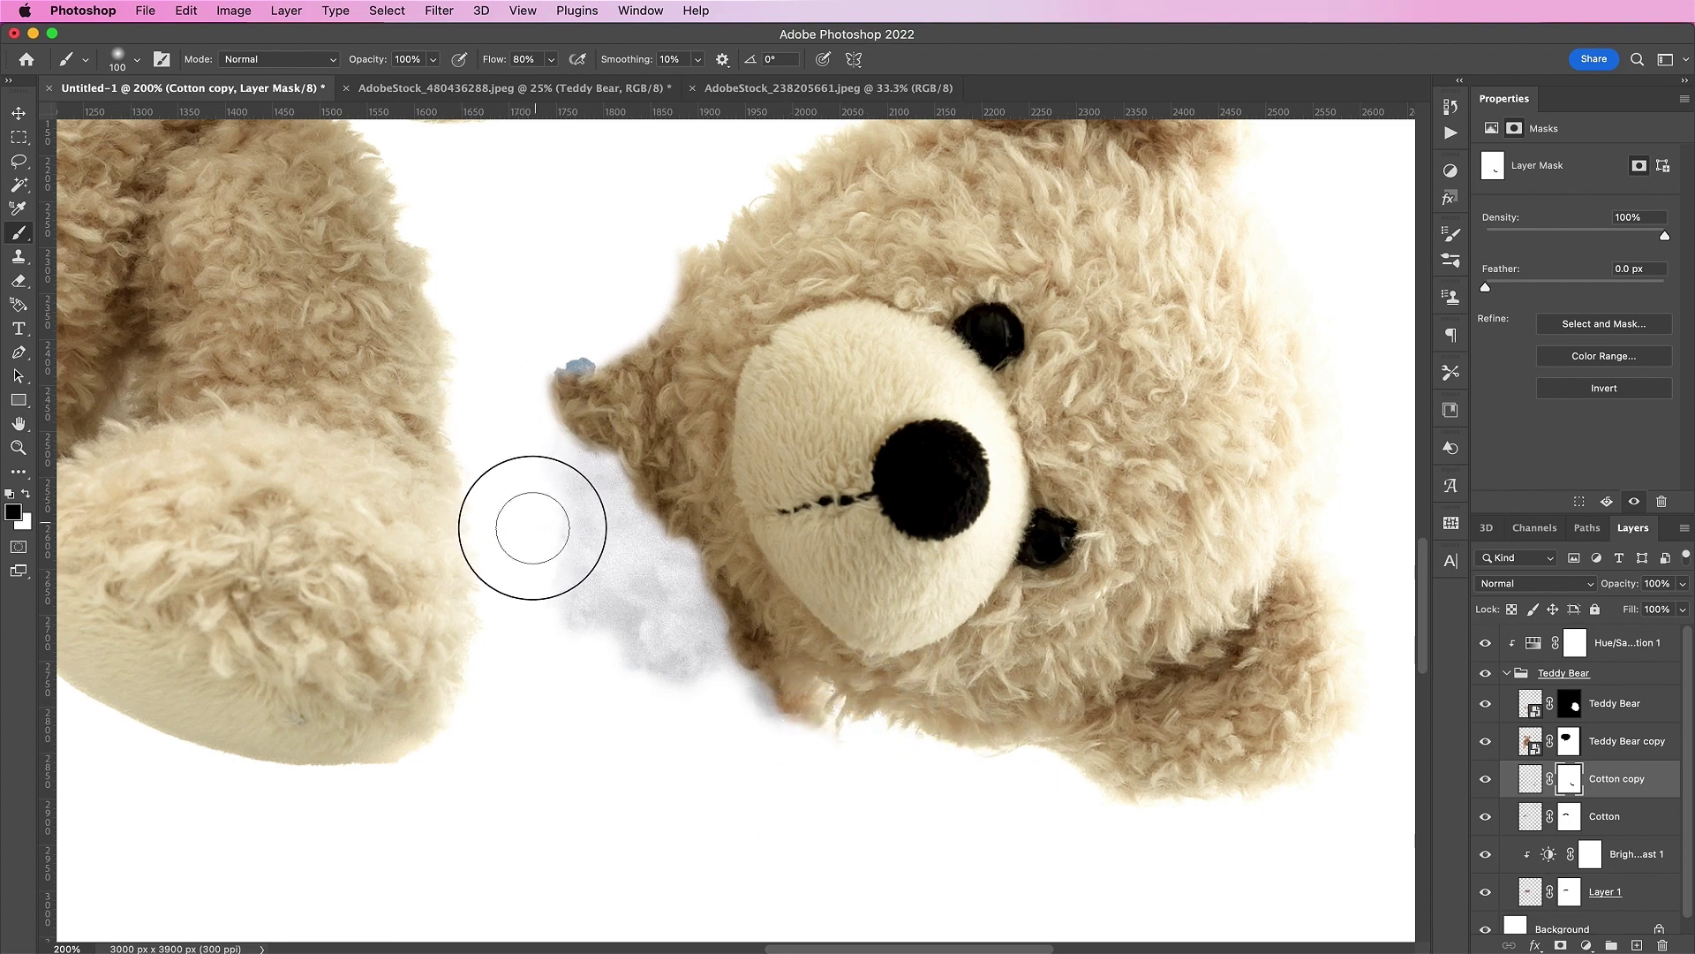
pyautogui.moveTo(501, 375); pyautogui.dragTo(587, 371)
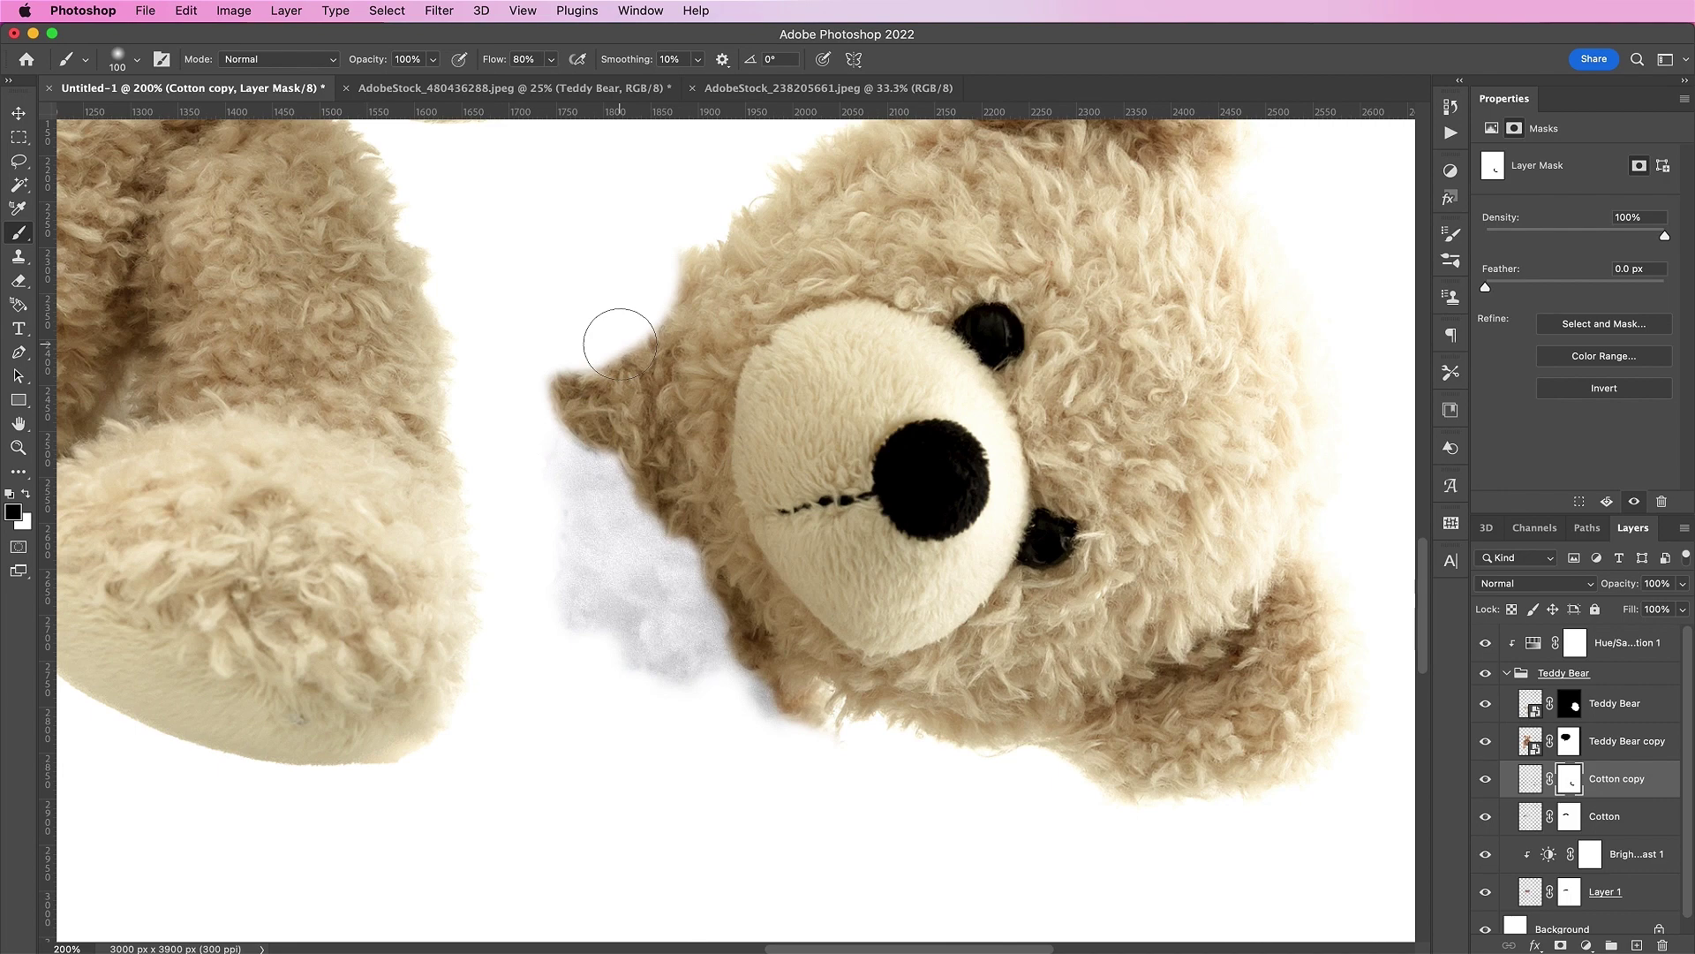
# Group Cotton and Cotton copy, rename the group Cotton, and add a new empty layer above.
pyautogui.keyDown('shift'); pyautogui.click(1633, 818); pyautogui.keyUp('shift')
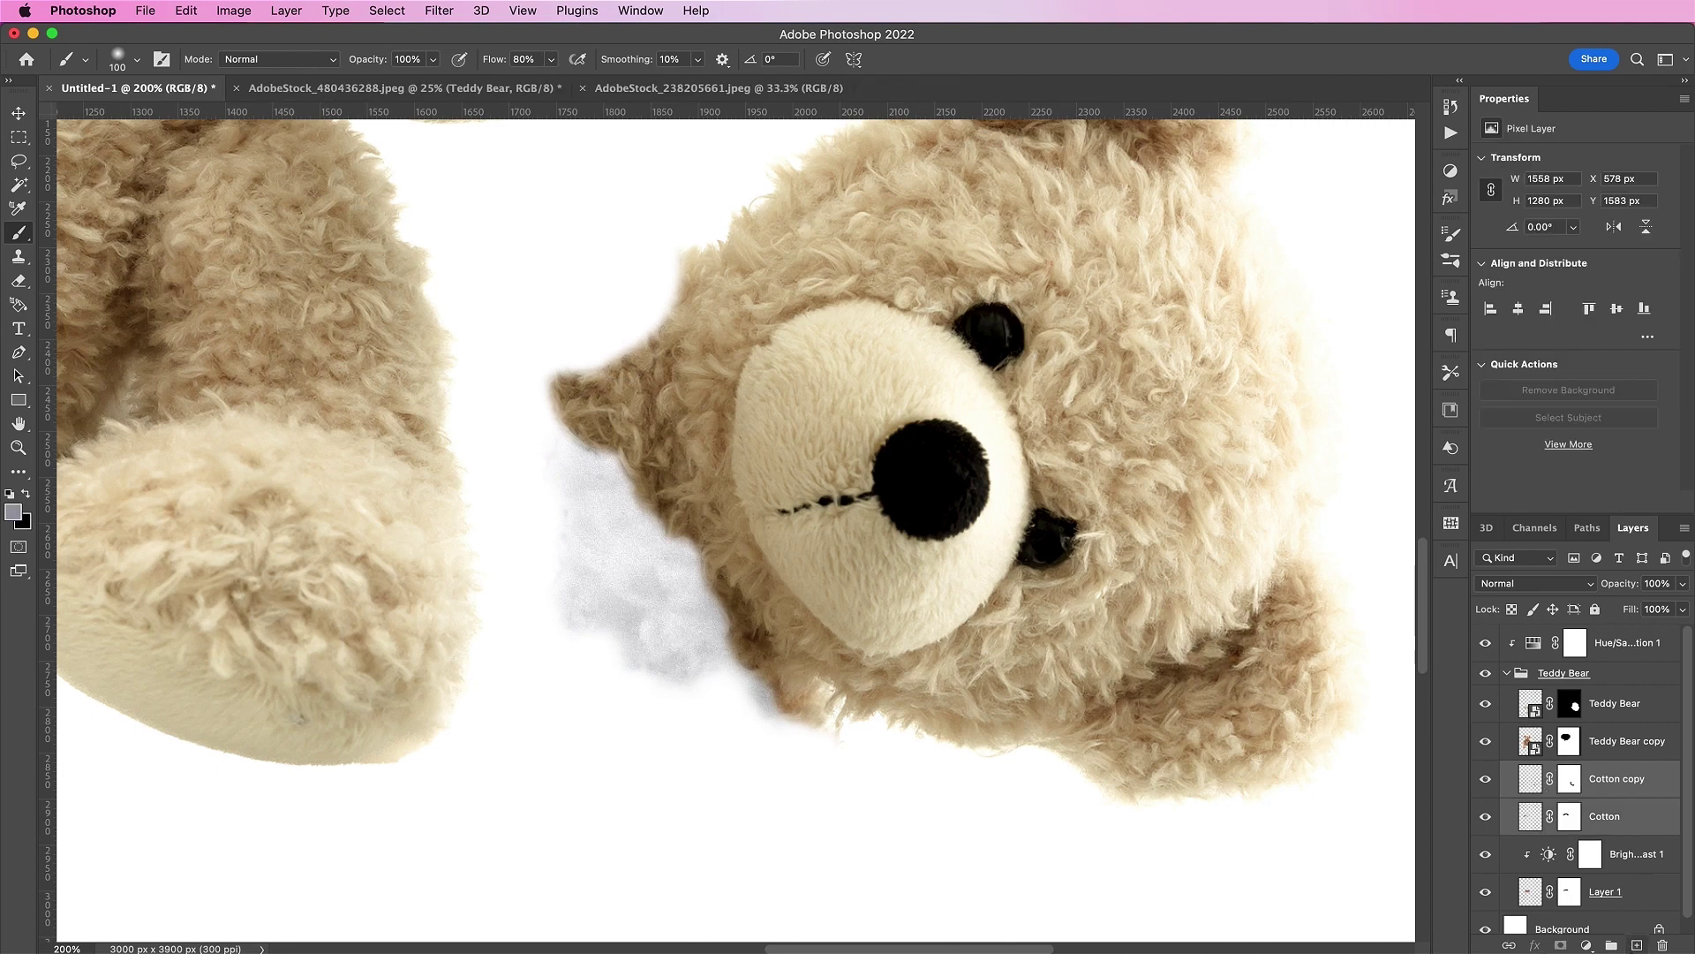
pyautogui.doubleClick(1550, 779)
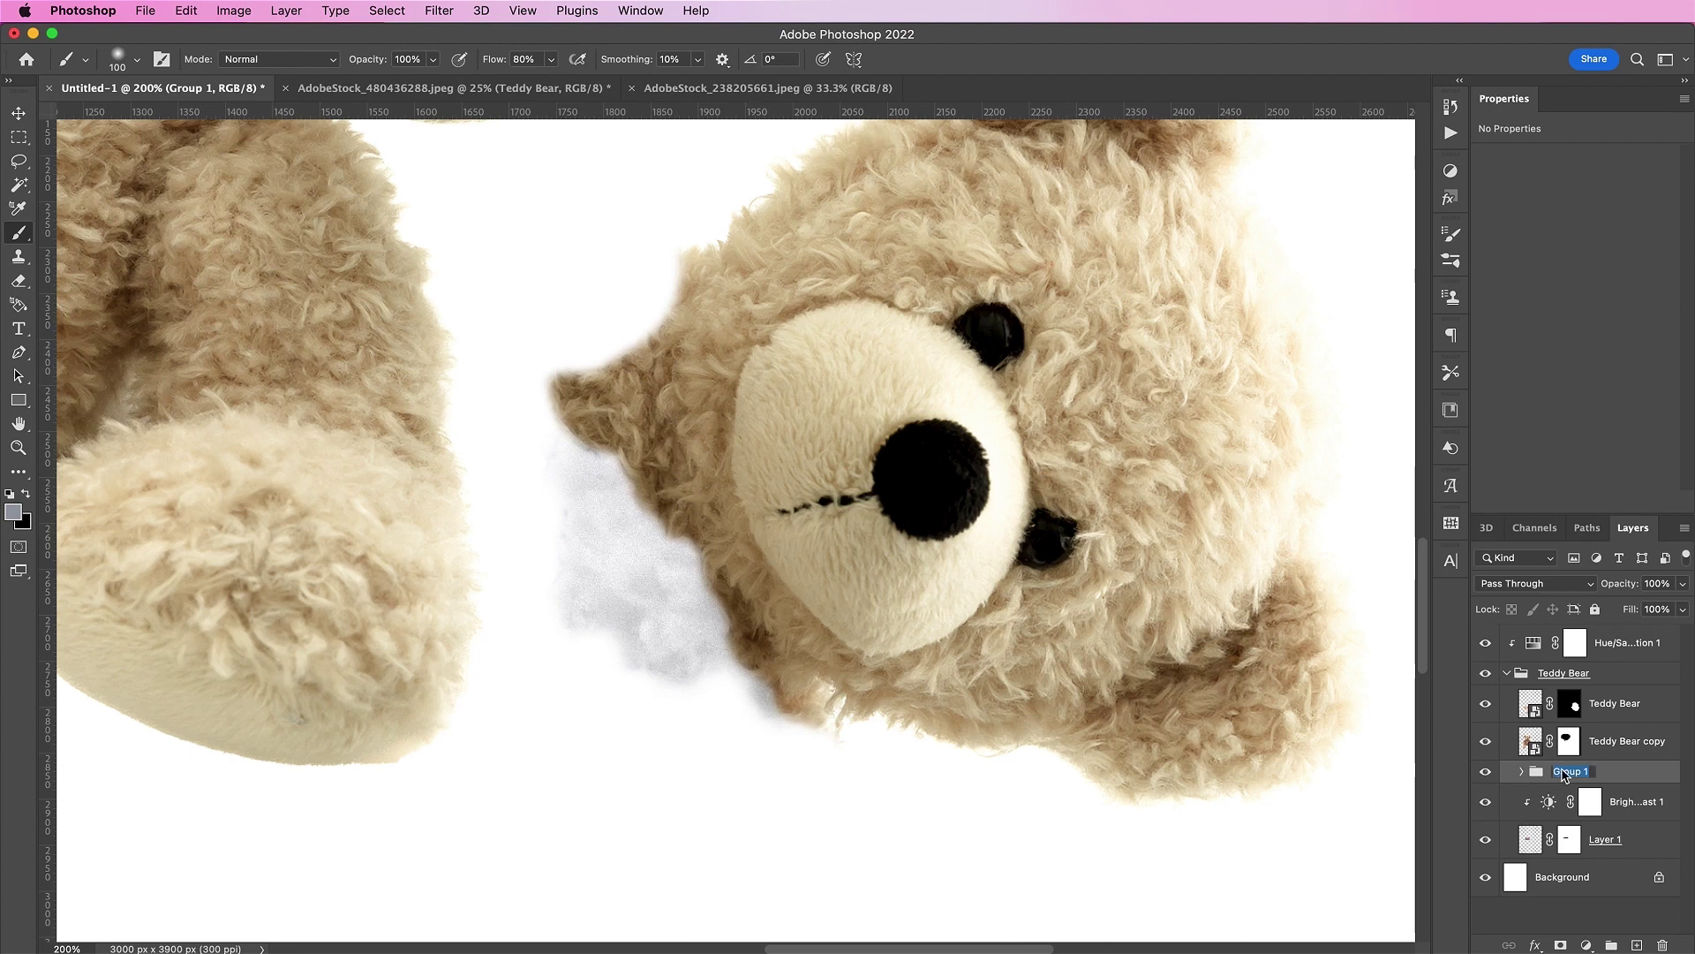
pyautogui.write('Cotton')
pyautogui.press('Return')
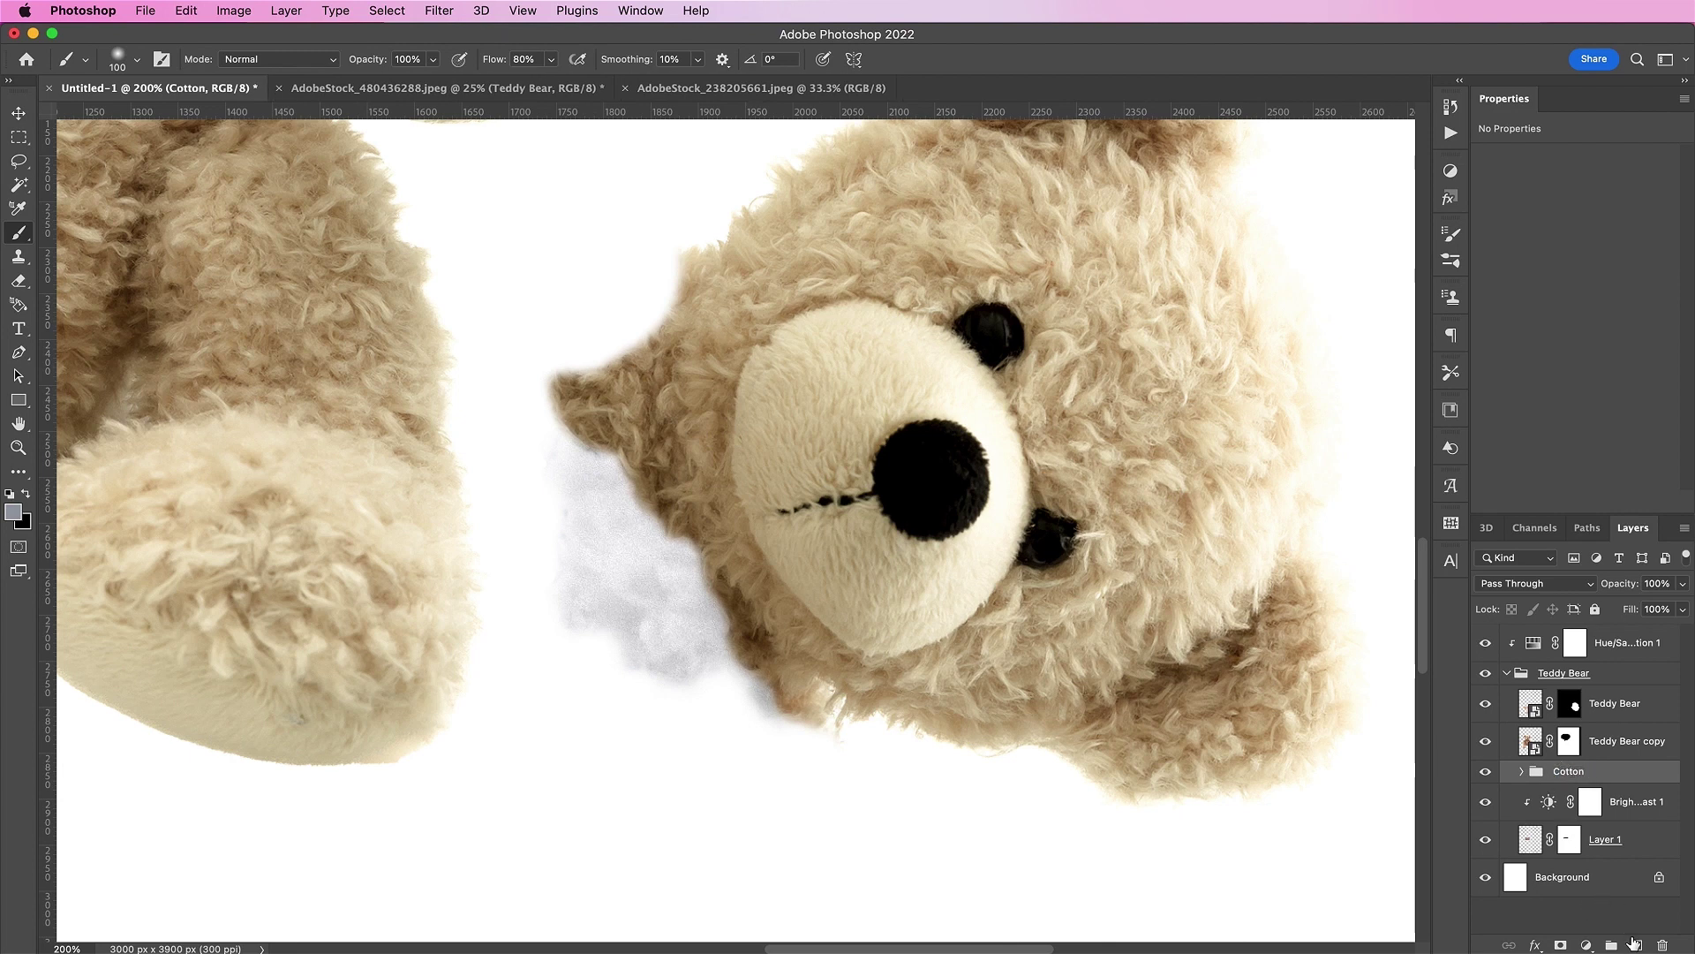
pyautogui.click(1633, 943)
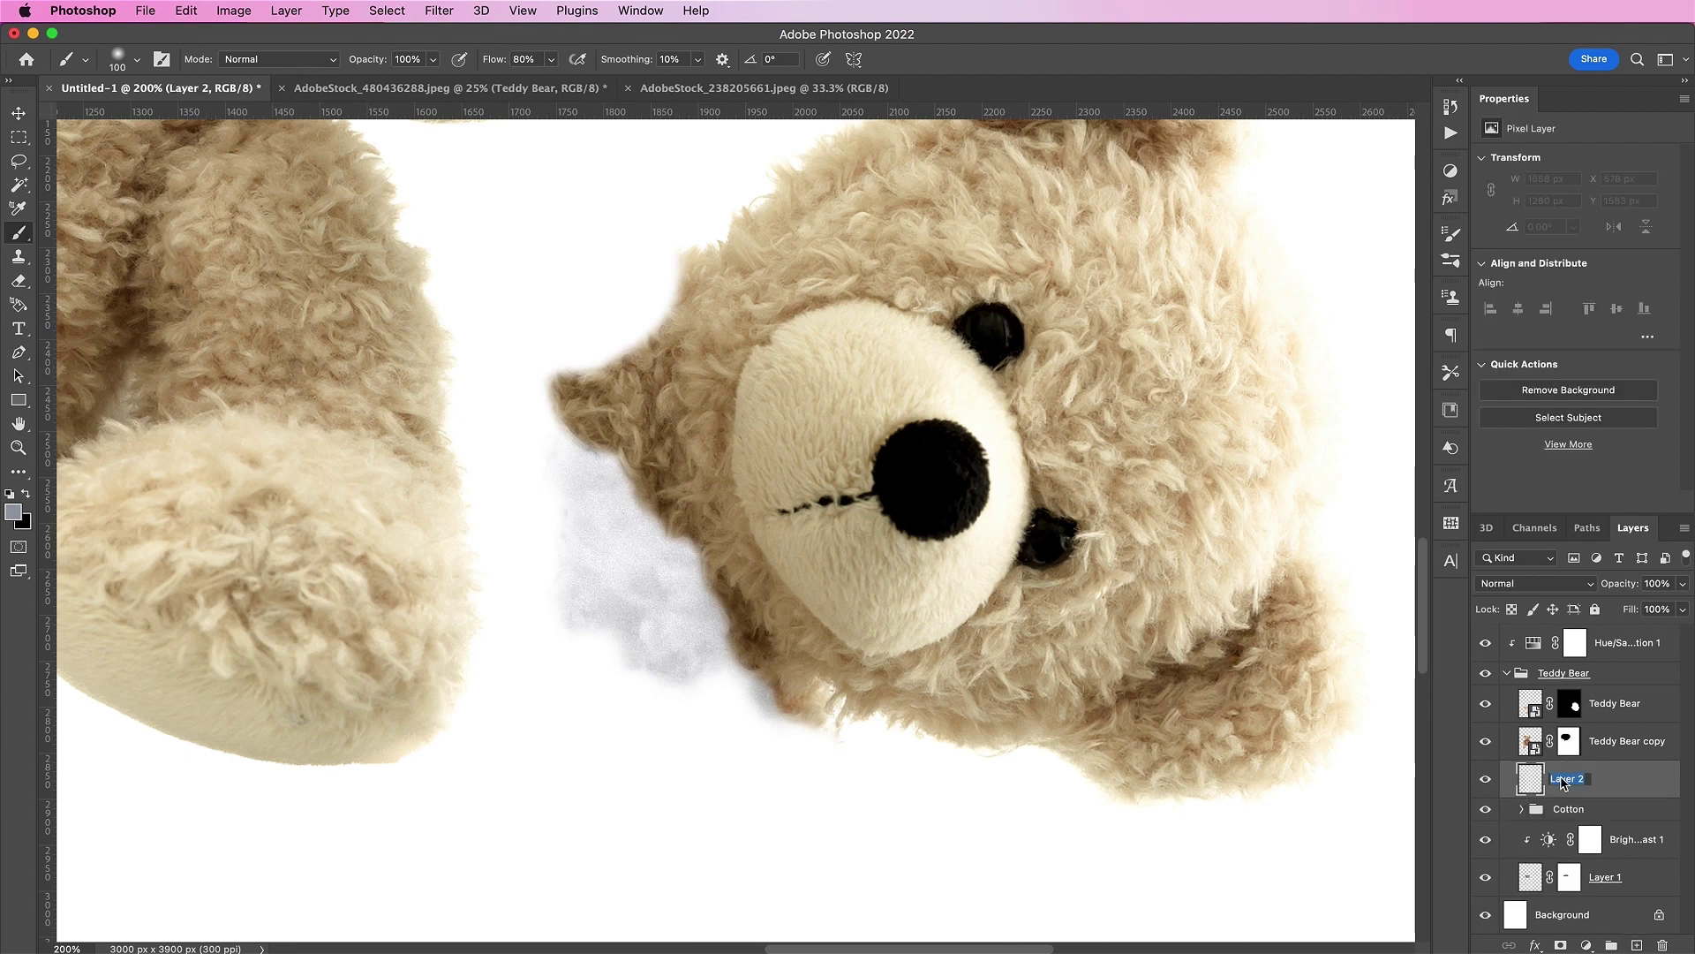
# Name the new layer Shadow and clip it to the Cotton group.
pyautogui.write('Shadow')
pyautogui.press('Return')
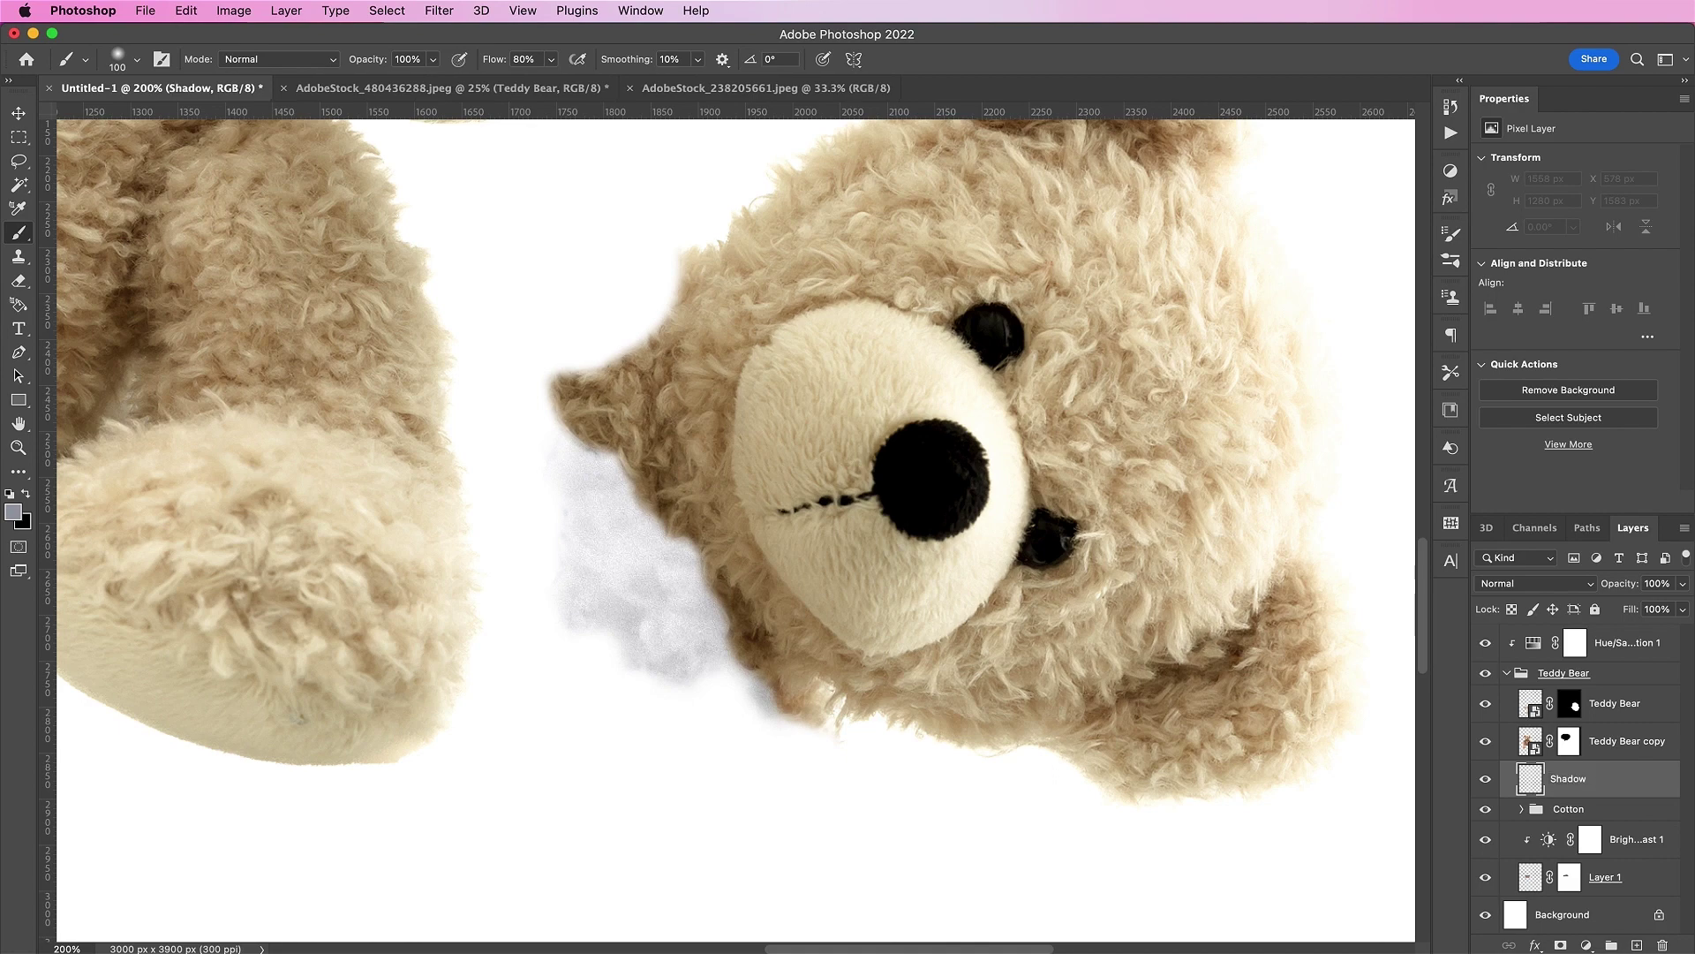
pyautogui.rightClick(1591, 783)
pyautogui.click(1408, 616)
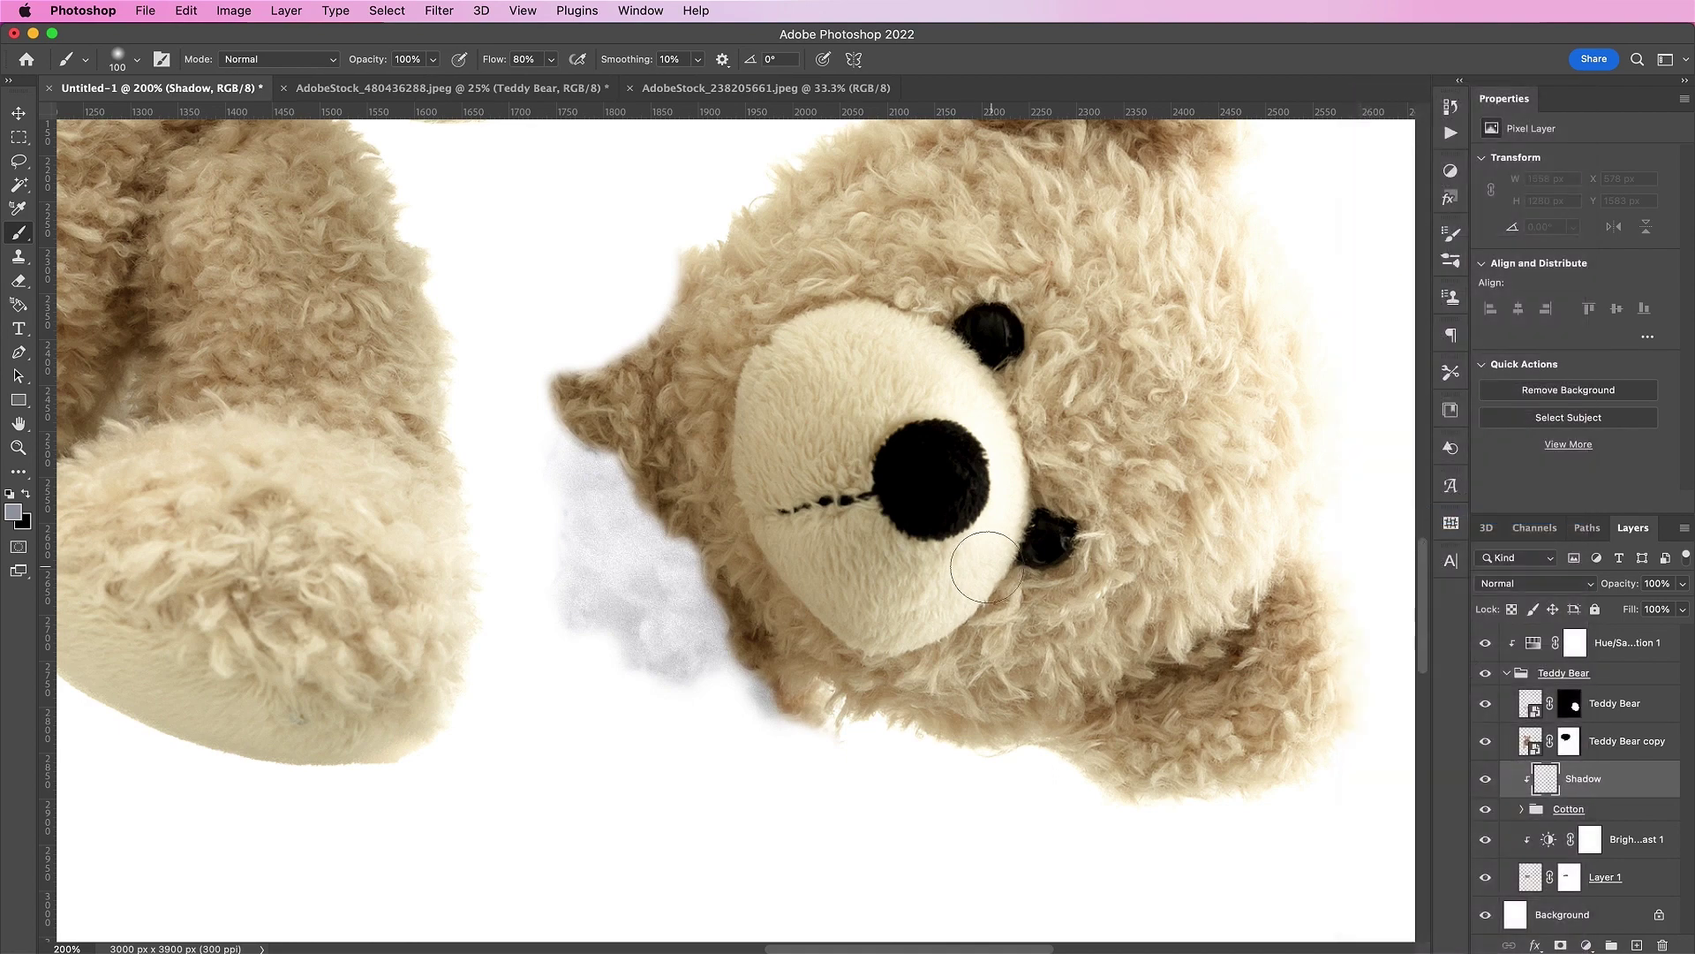
# Choose a dark brown, sampled from the bear's fur, as the painting colour.
pyautogui.click(13, 513)
pyautogui.click(754, 639)
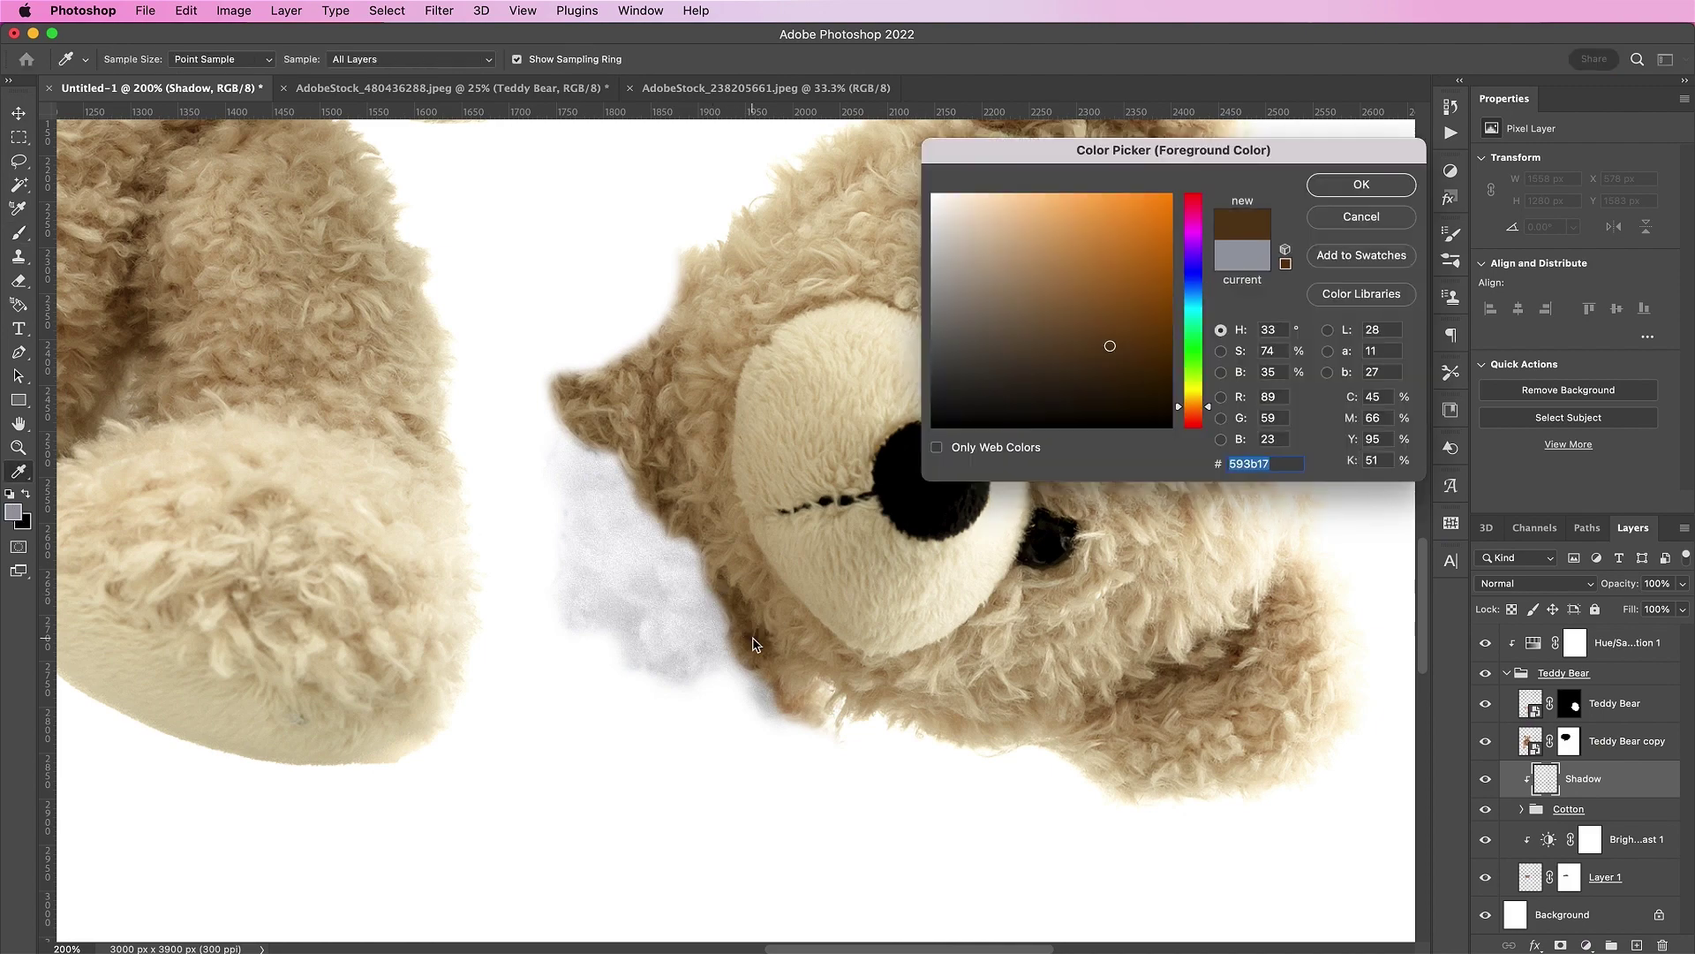
pyautogui.click(1131, 384)
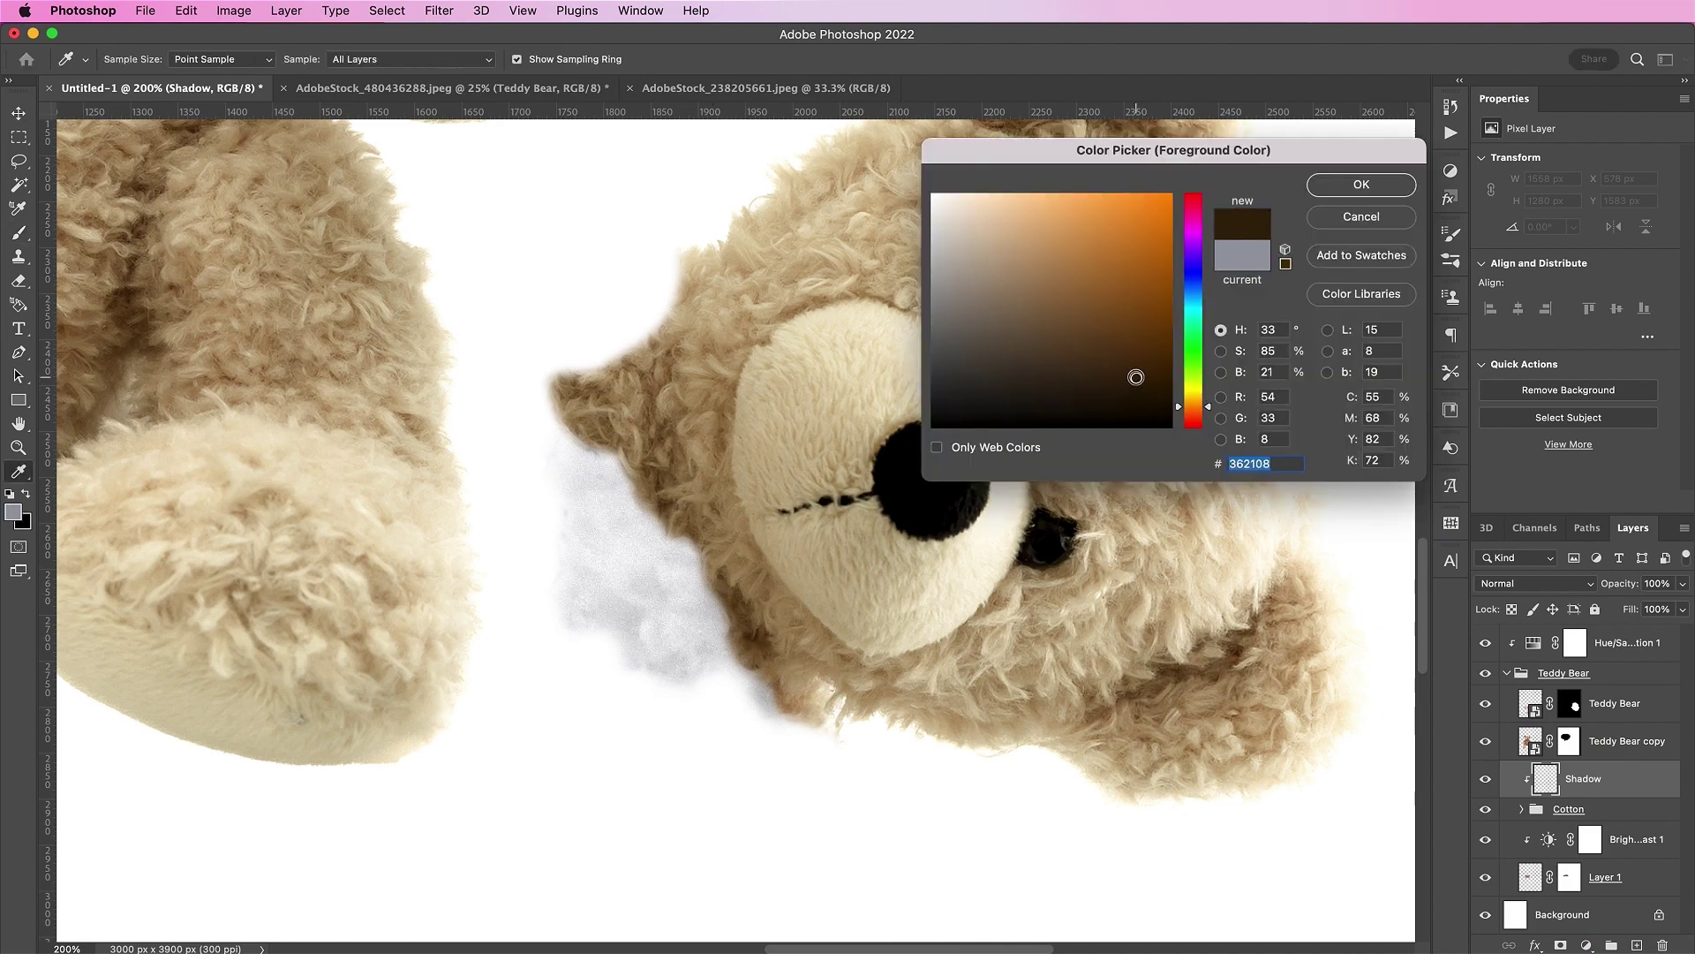
pyautogui.press('Return')
# Paint brown shading where the cotton meets the head, near the ear, below the cheek and along the neck edge.
pyautogui.moveTo(725, 565)
pyautogui.mouseDown()
pyautogui.moveTo(693, 576)
pyautogui.moveTo(707, 527)
pyautogui.moveTo(613, 422)
pyautogui.mouseUp()
pyautogui.click(611, 419)
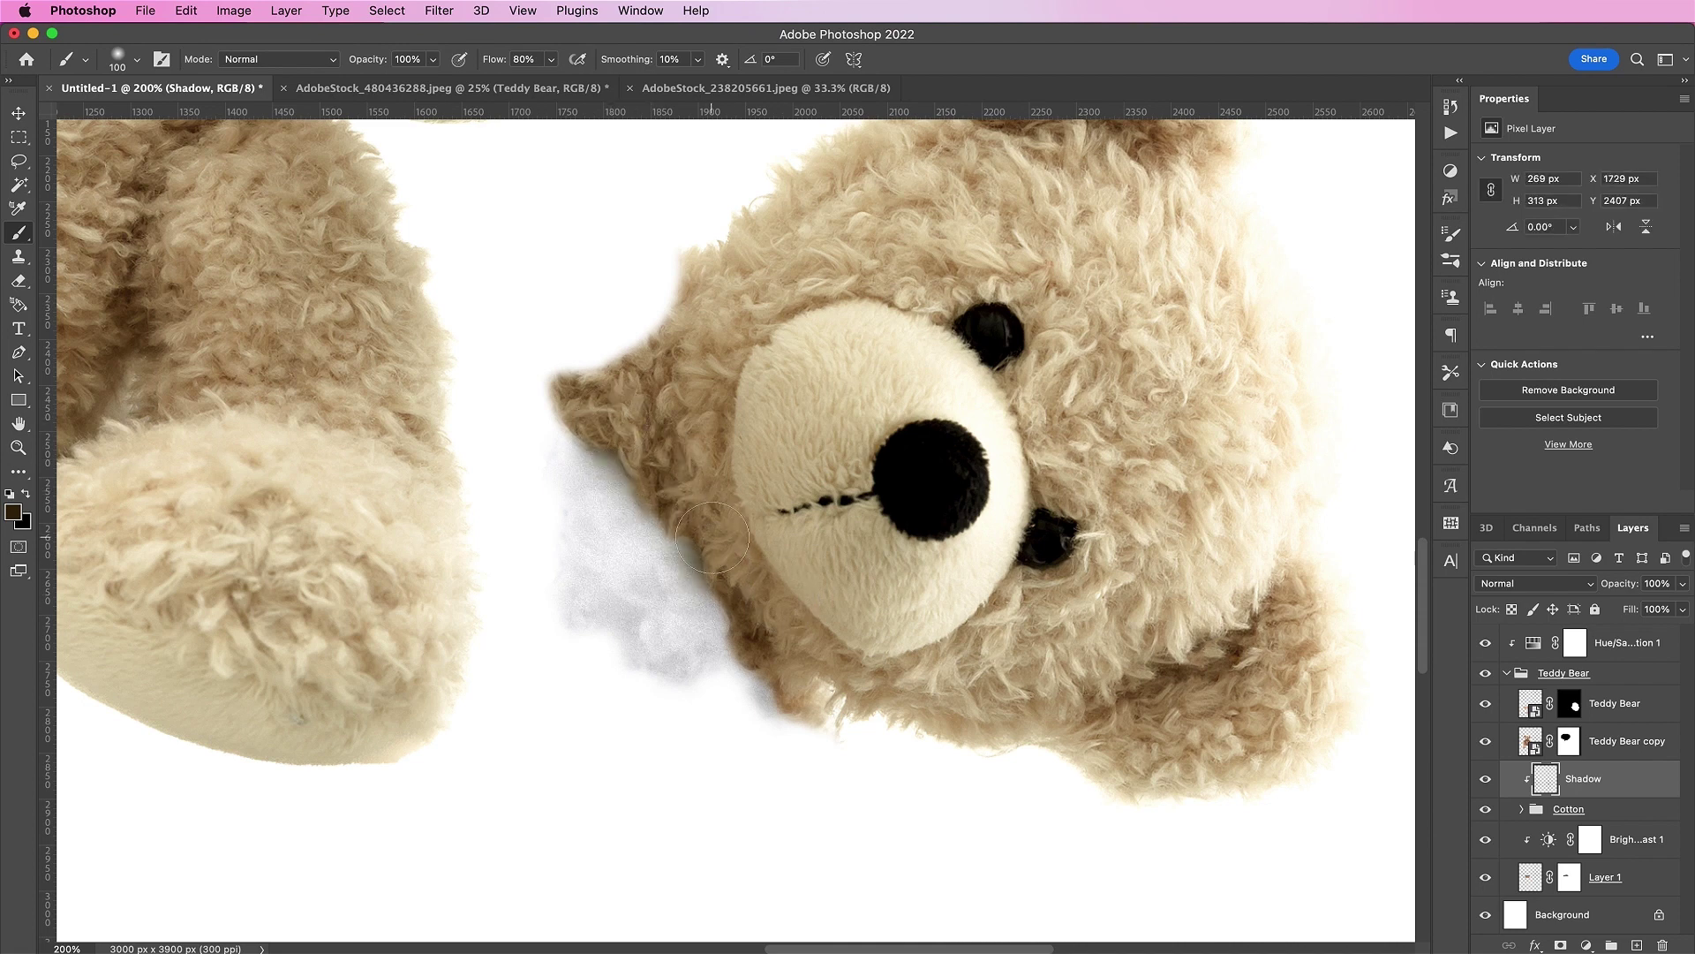
pyautogui.moveTo(712, 536)
pyautogui.mouseDown()
pyautogui.moveTo(801, 628)
pyautogui.moveTo(818, 659)
pyautogui.moveTo(801, 683)
pyautogui.moveTo(768, 649)
pyautogui.moveTo(786, 687)
pyautogui.moveTo(725, 564)
pyautogui.mouseUp()
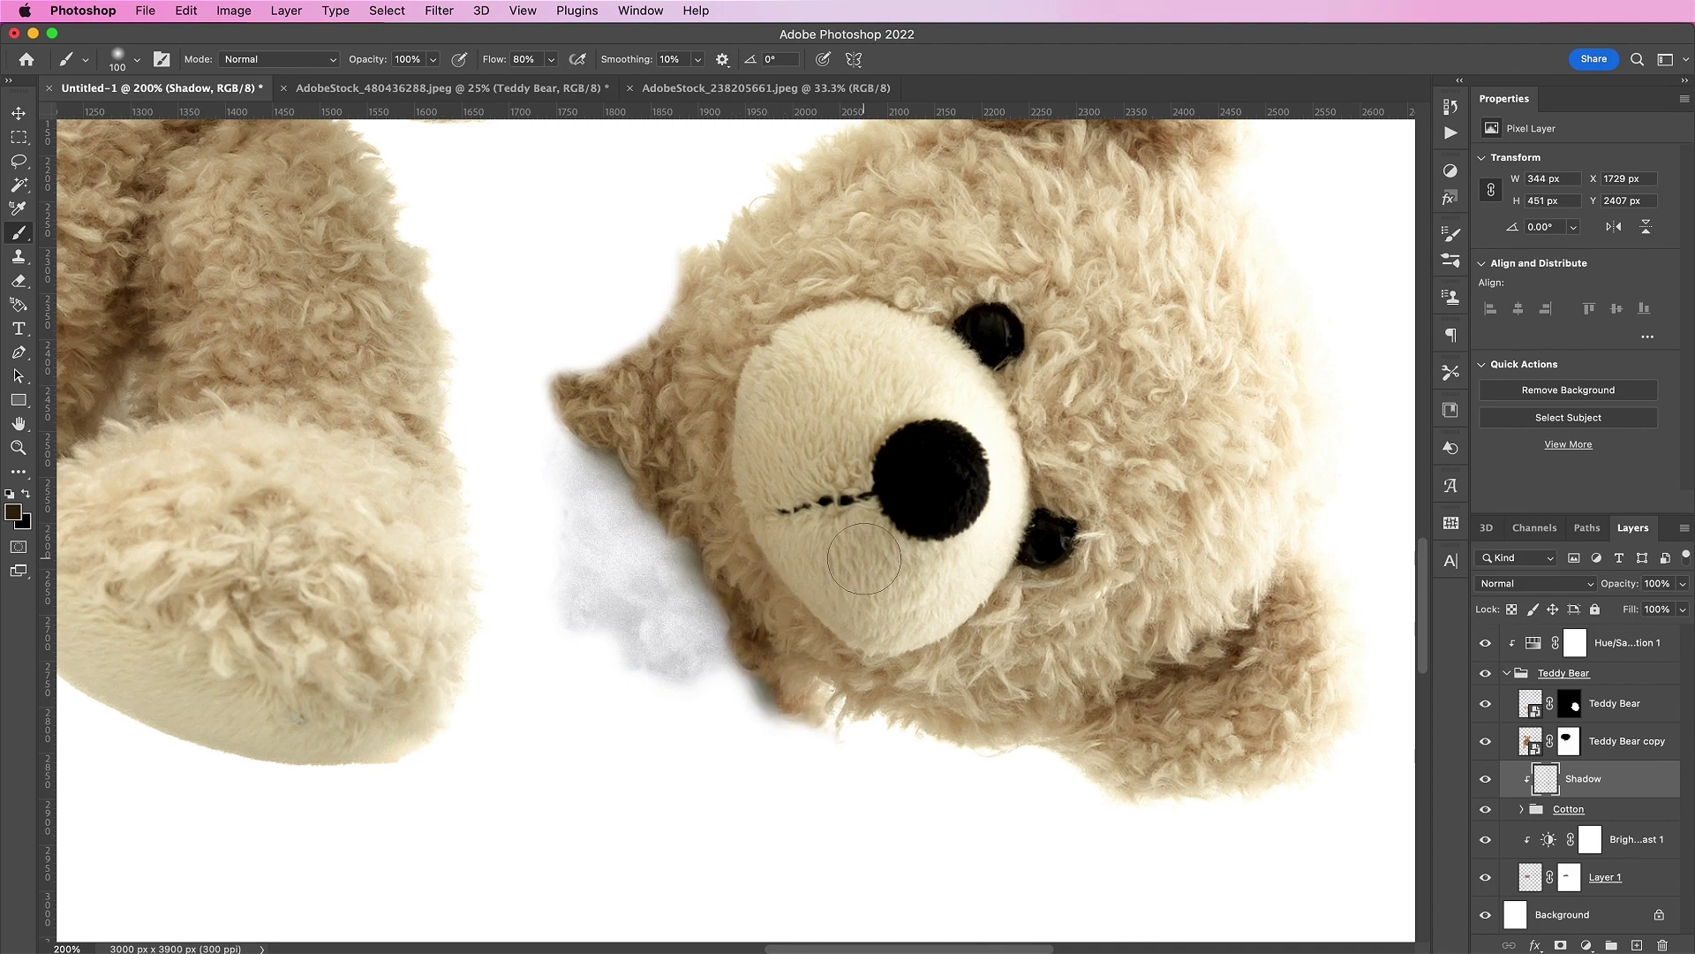
pyautogui.hscroll(-10, 864, 558)
pyautogui.scroll(6, 864, 558)
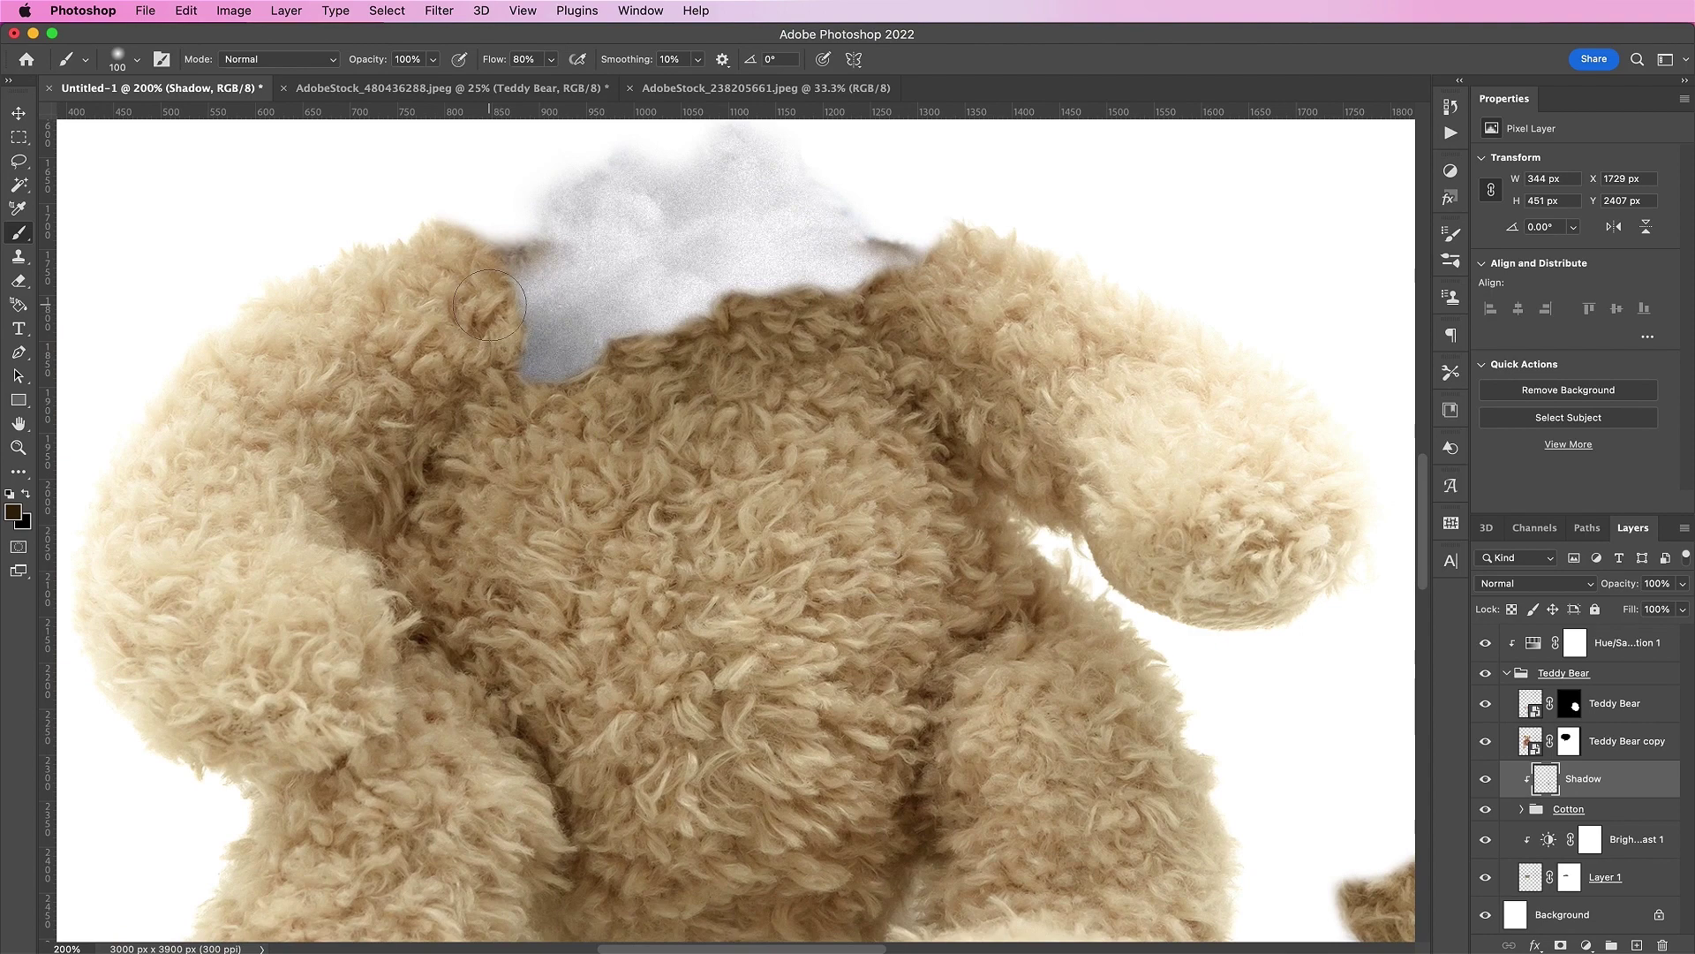
pyautogui.moveTo(486, 301)
pyautogui.mouseDown()
pyautogui.moveTo(548, 321)
pyautogui.moveTo(516, 393)
pyautogui.moveTo(646, 356)
pyautogui.moveTo(803, 273)
pyautogui.moveTo(915, 279)
pyautogui.moveTo(920, 263)
pyautogui.mouseUp()
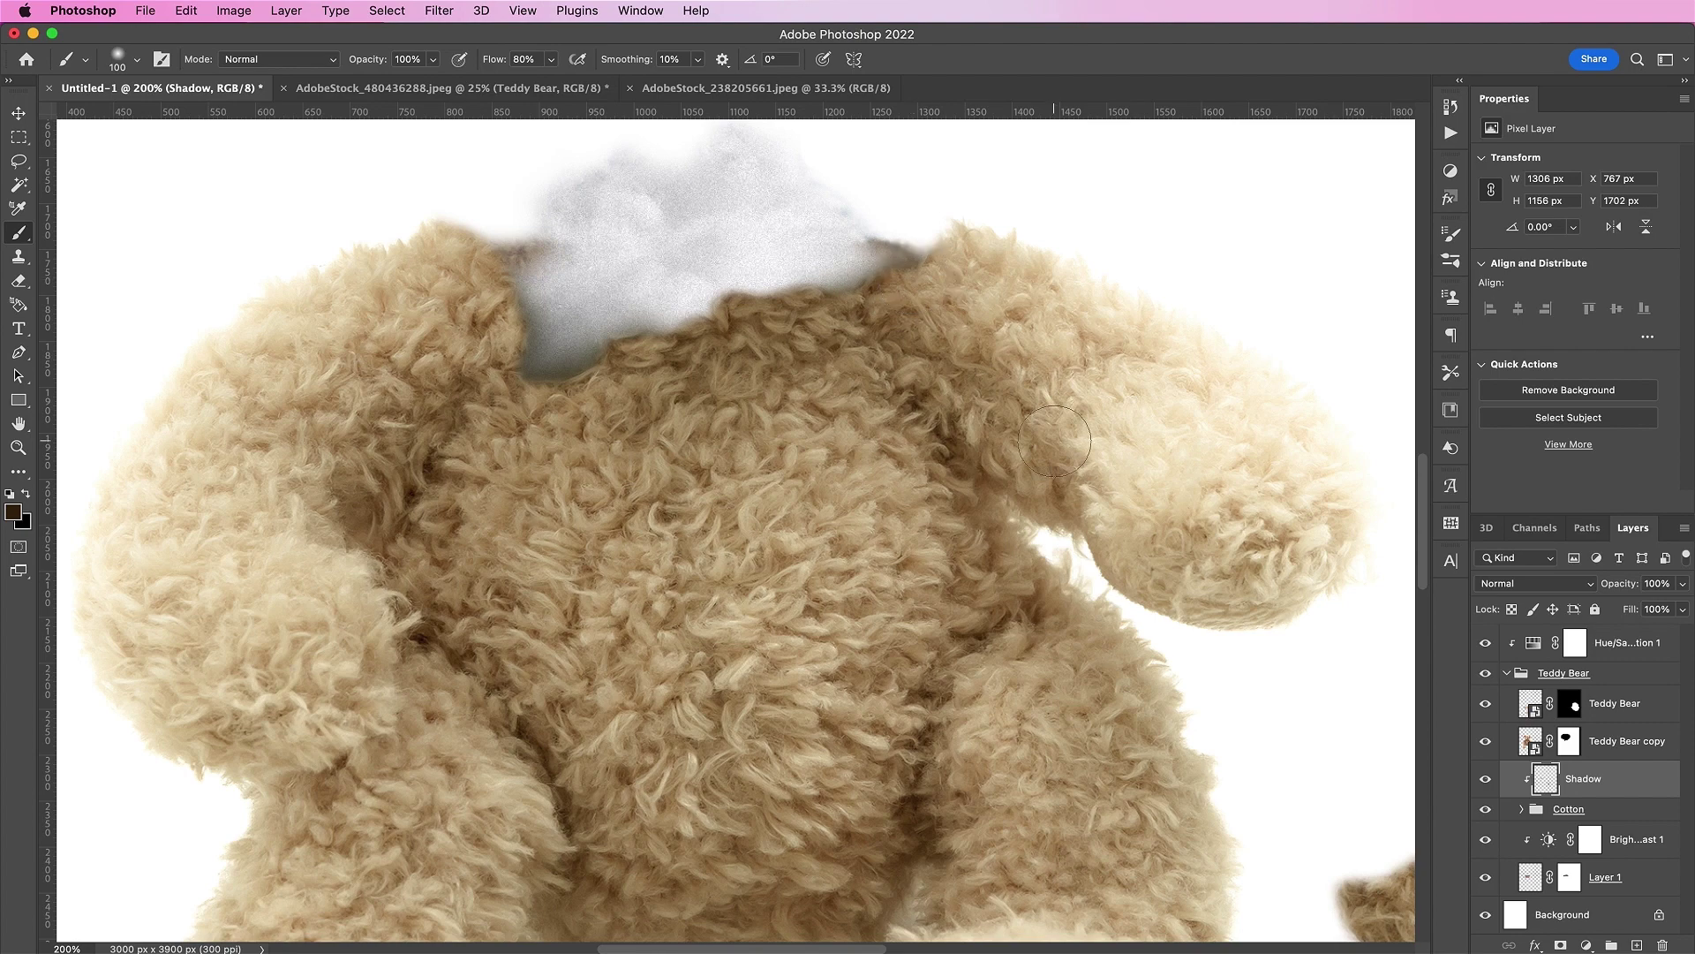
pyautogui.scroll(-3, 1060, 441)
pyautogui.hscroll(2, 1060, 442)
# Set the Shadow layer to Multiply and reduce its opacity (80%, then 60%).
pyautogui.click(1498, 586)
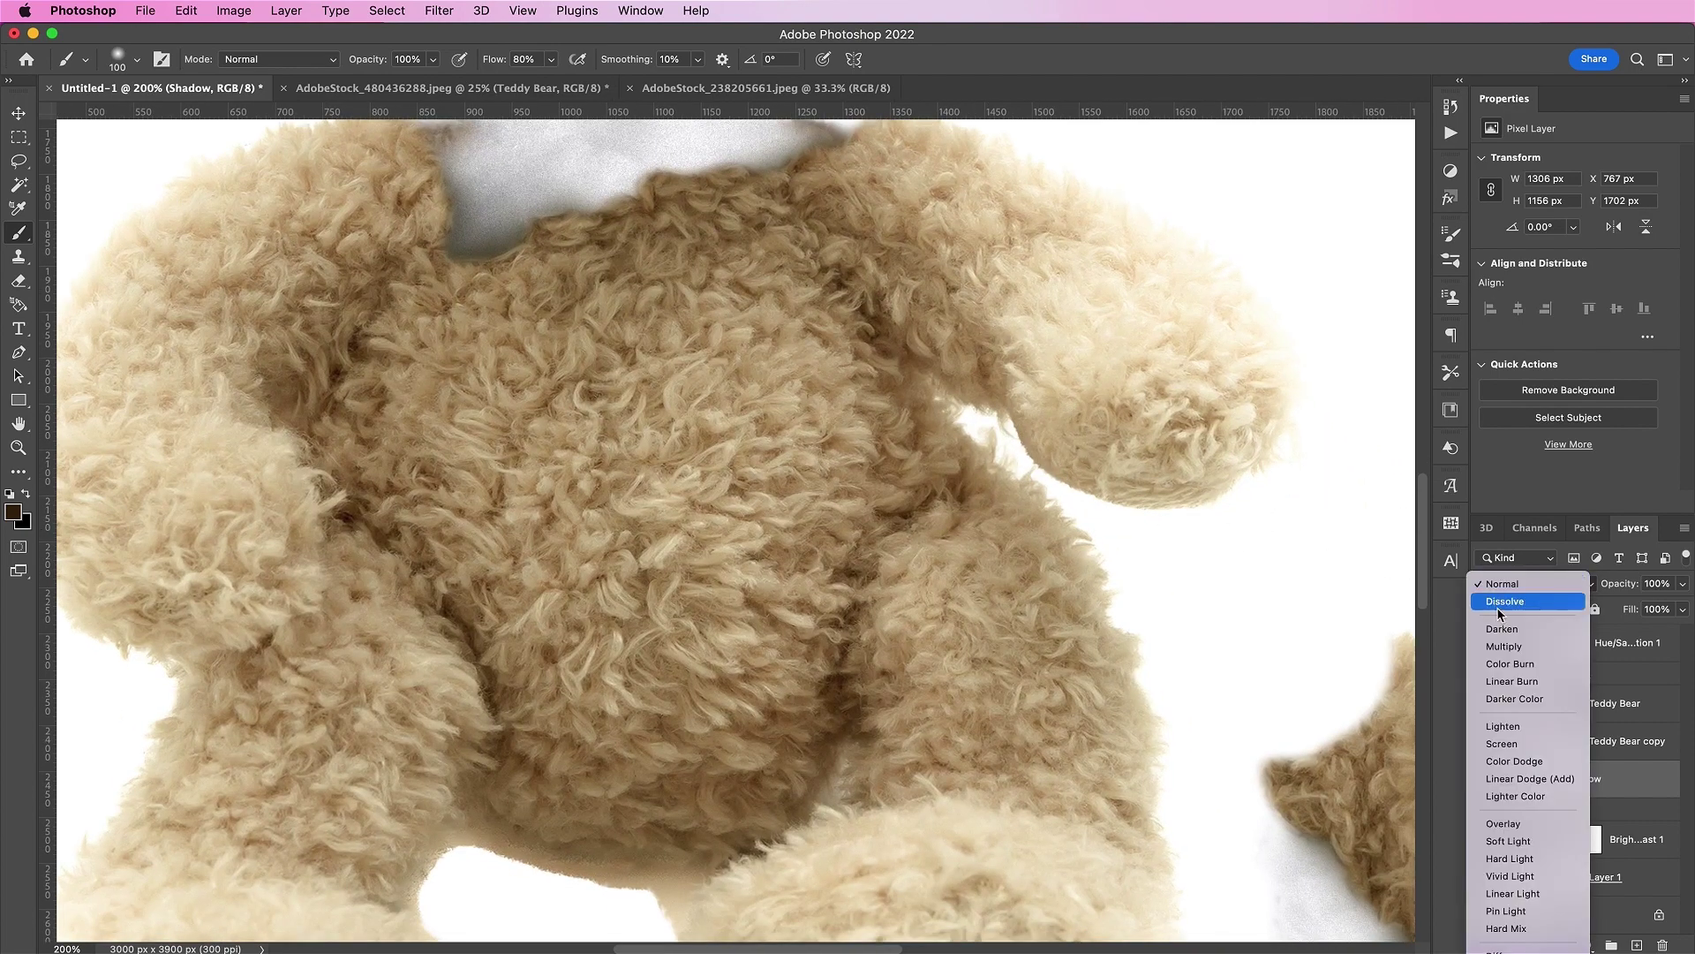
pyautogui.click(1502, 654)
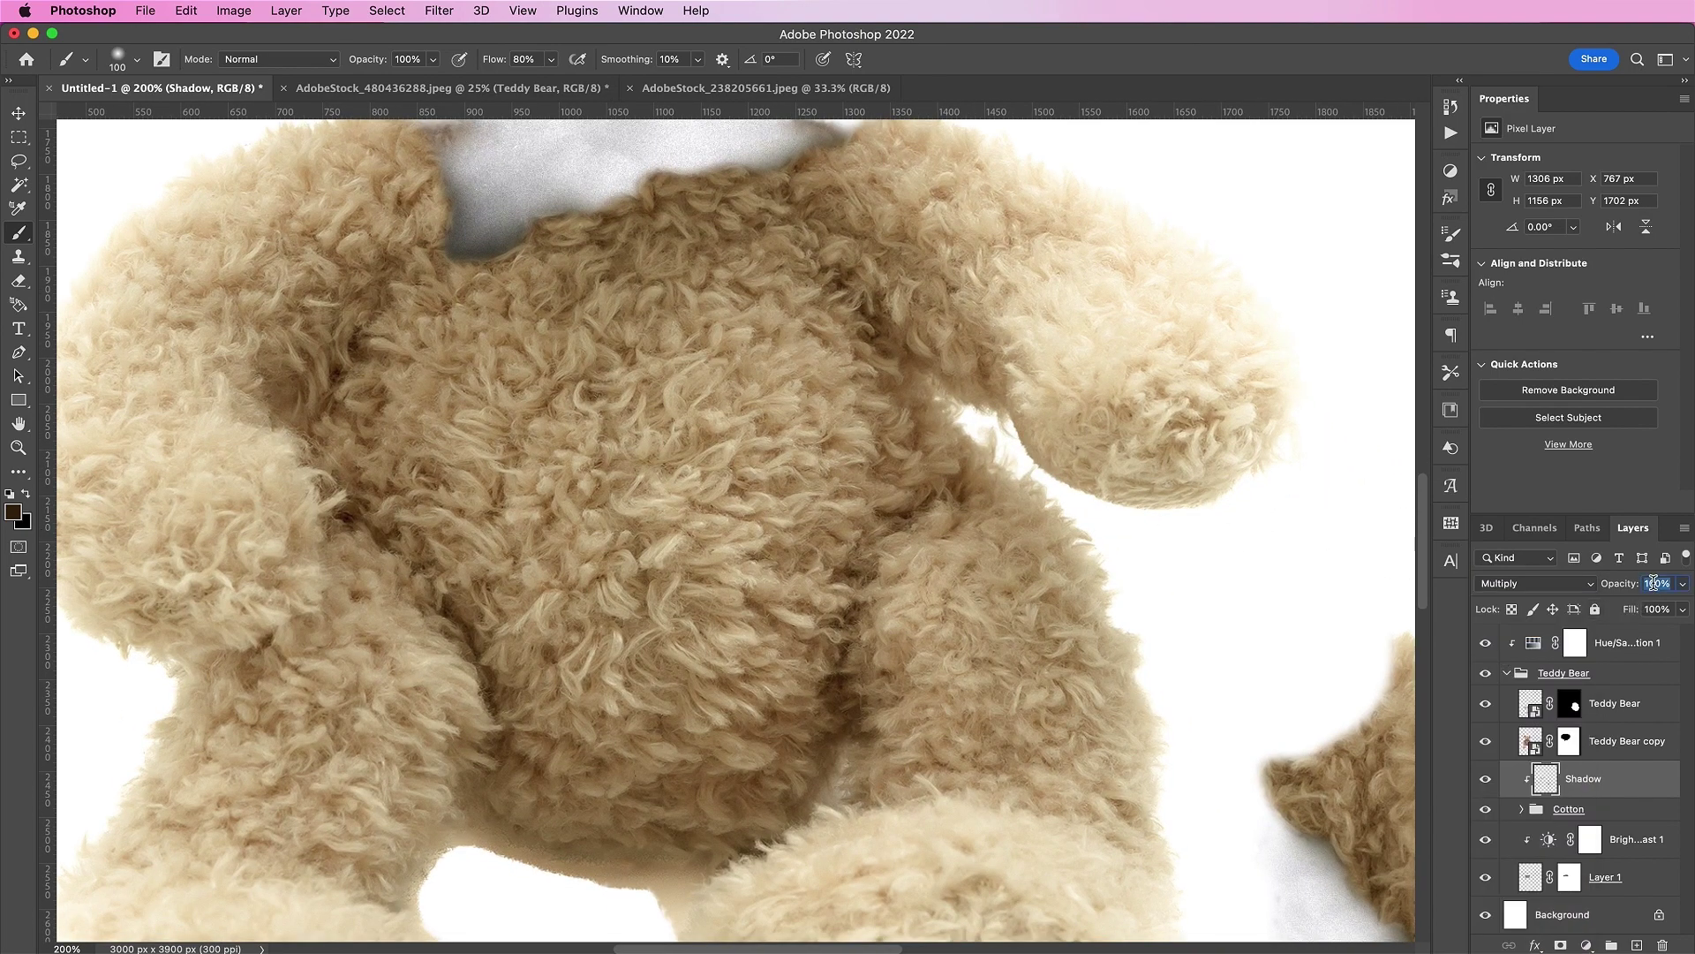
pyautogui.write('80')
pyautogui.press('Return')
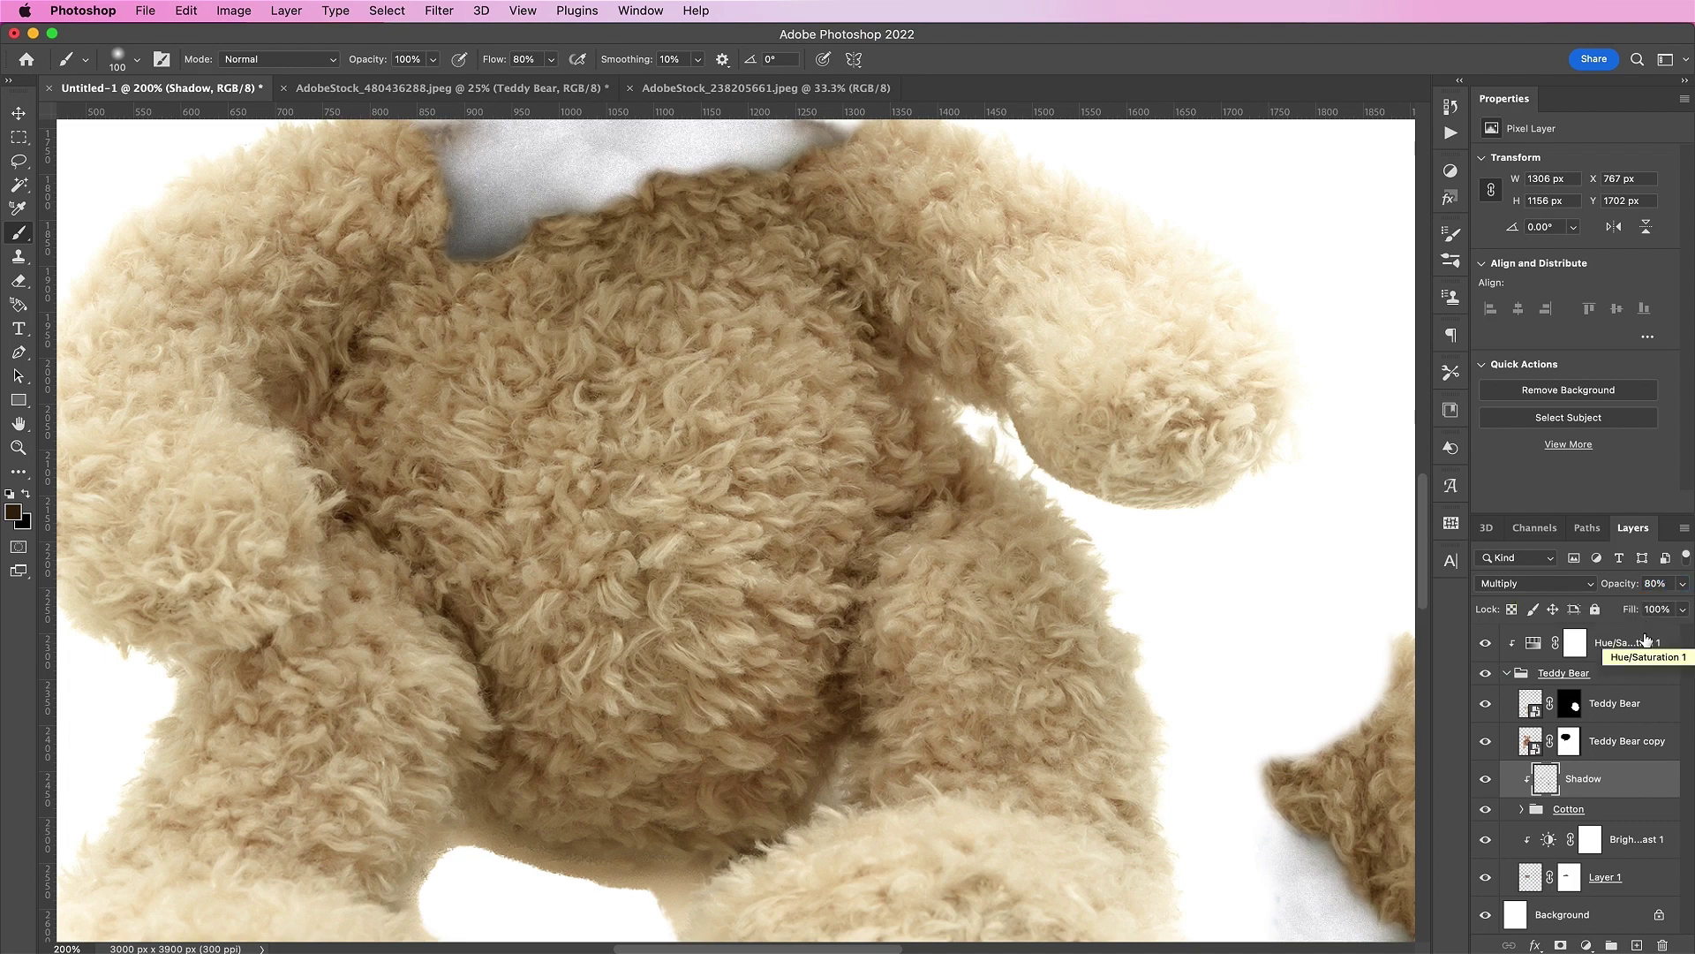
pyautogui.scroll(5, 1011, 609)
pyautogui.hscroll(5, 1011, 608)
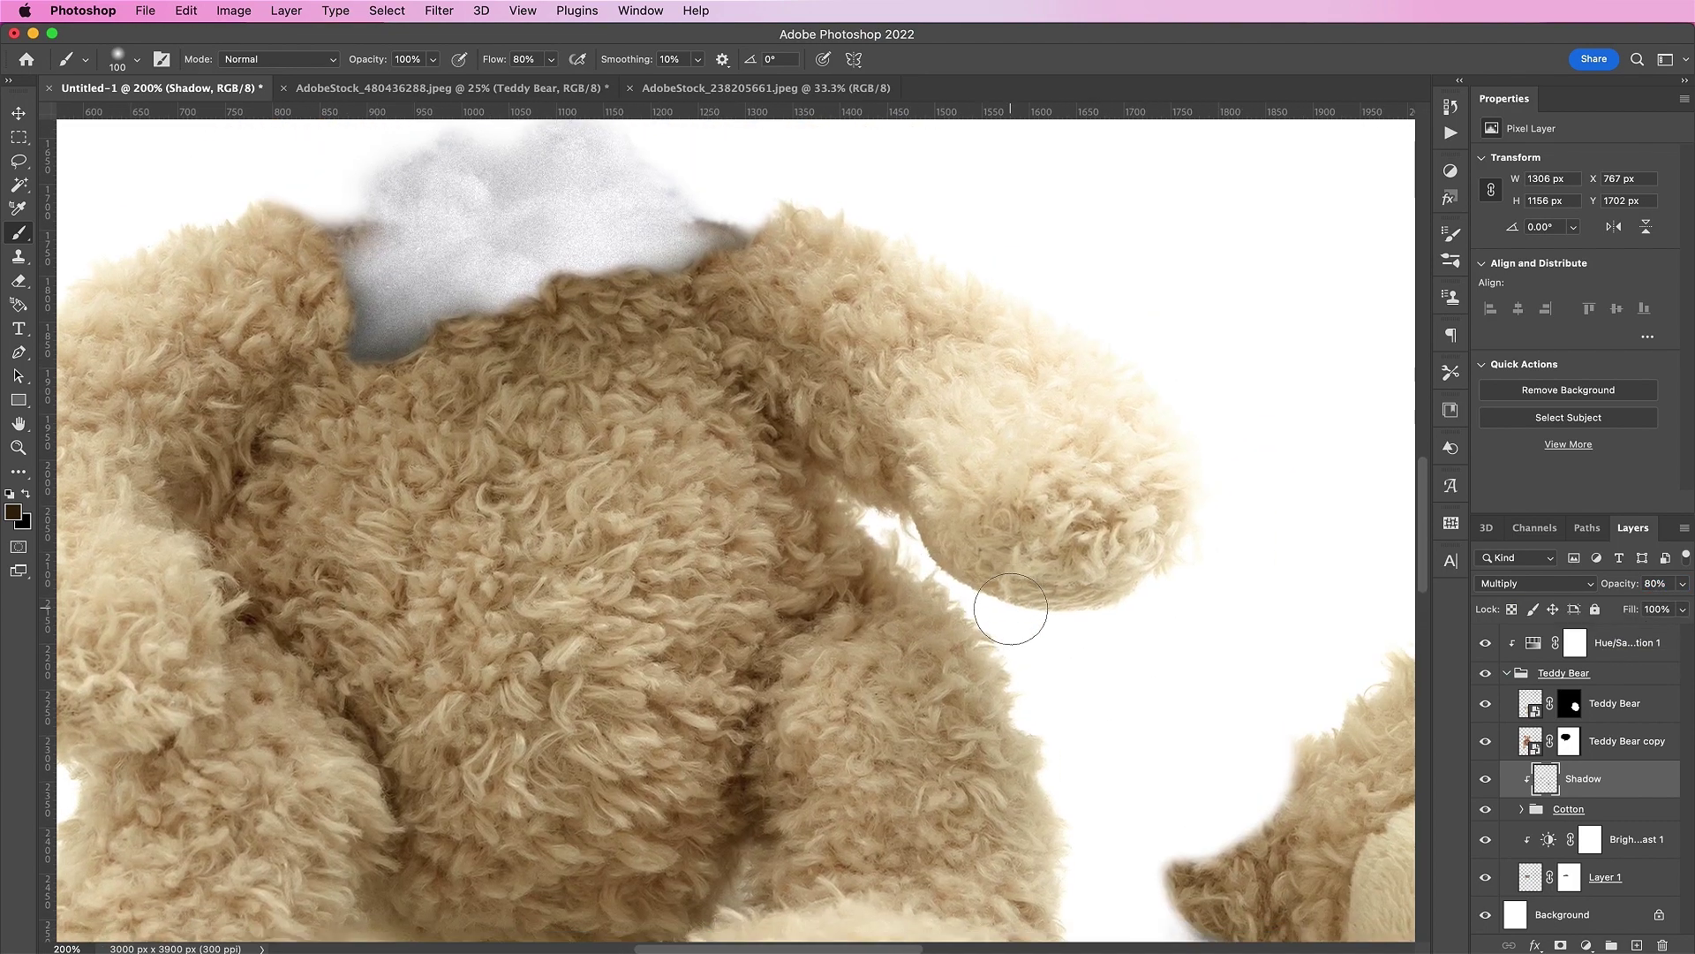
pyautogui.click(1652, 587)
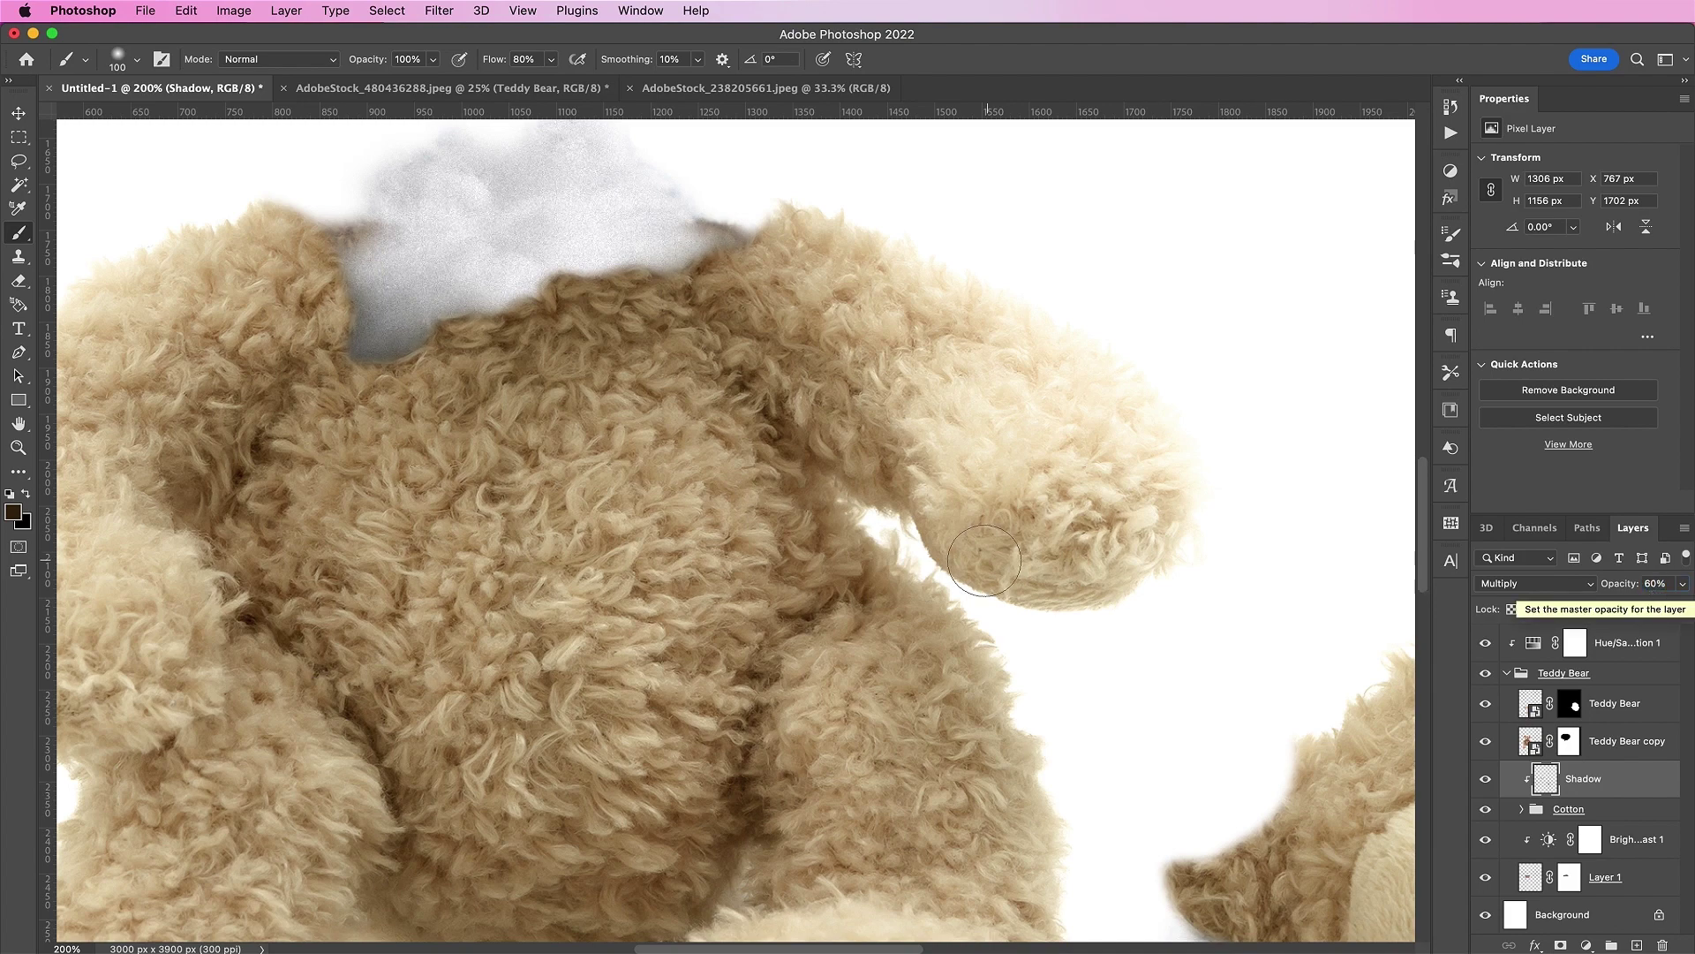
# Trace a Pen path along the neck opening and cotton edge to the right shoulder.
pyautogui.press('p')
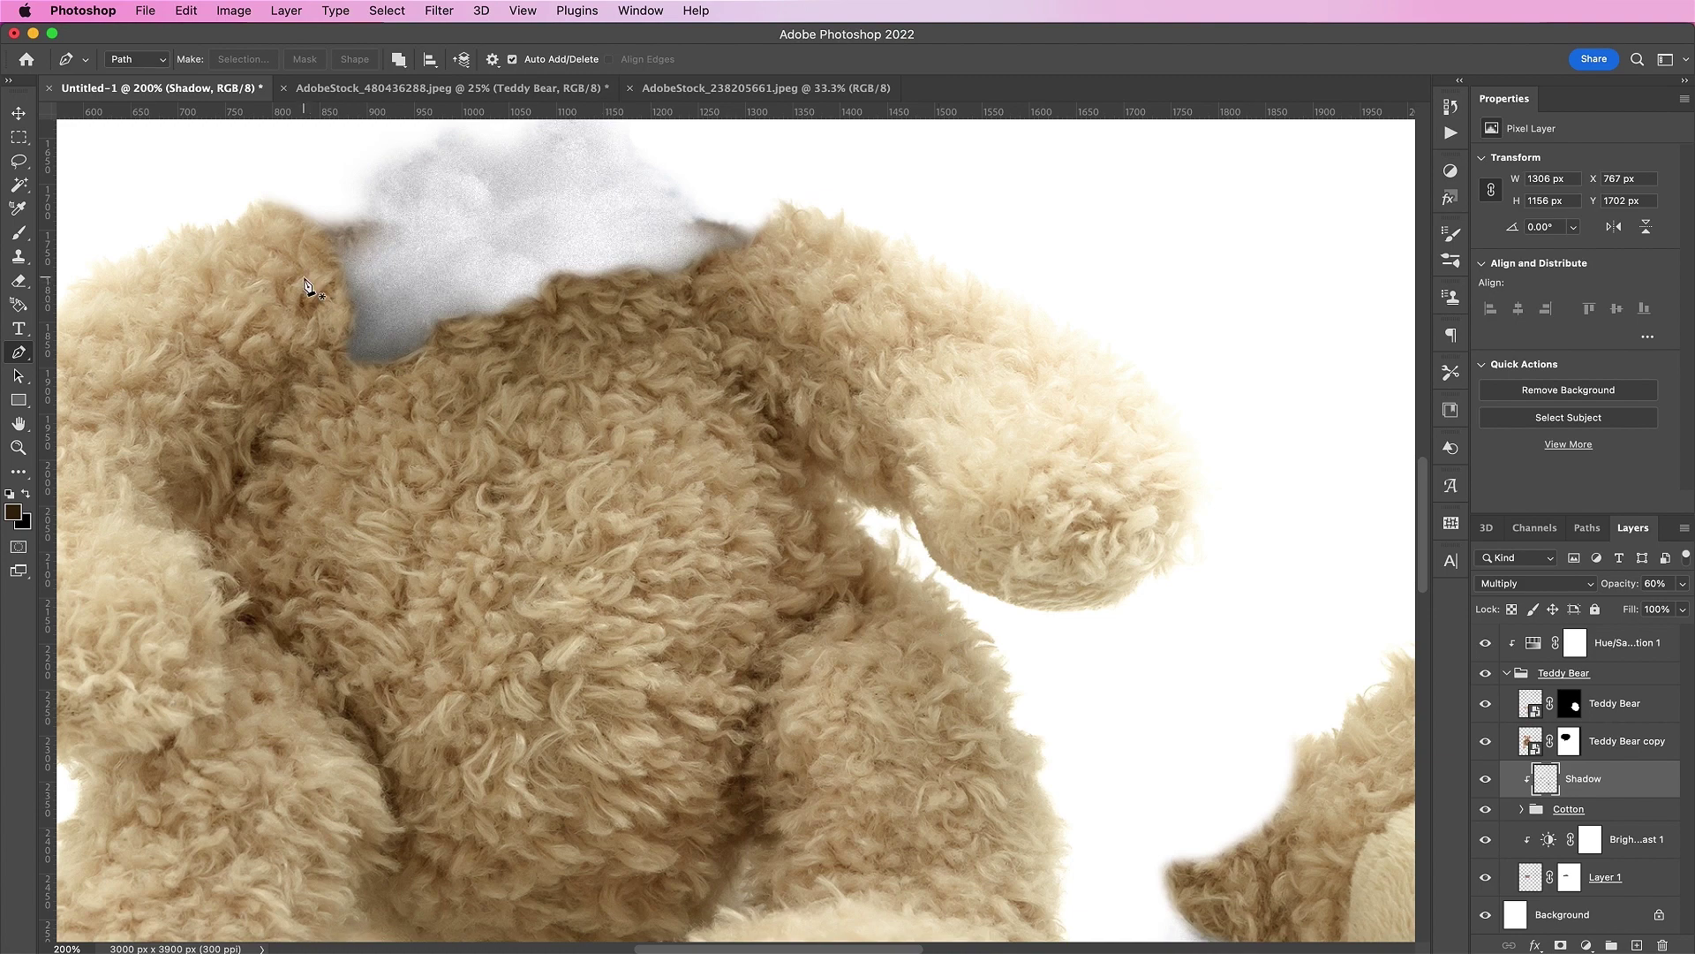
pyautogui.click(293, 249)
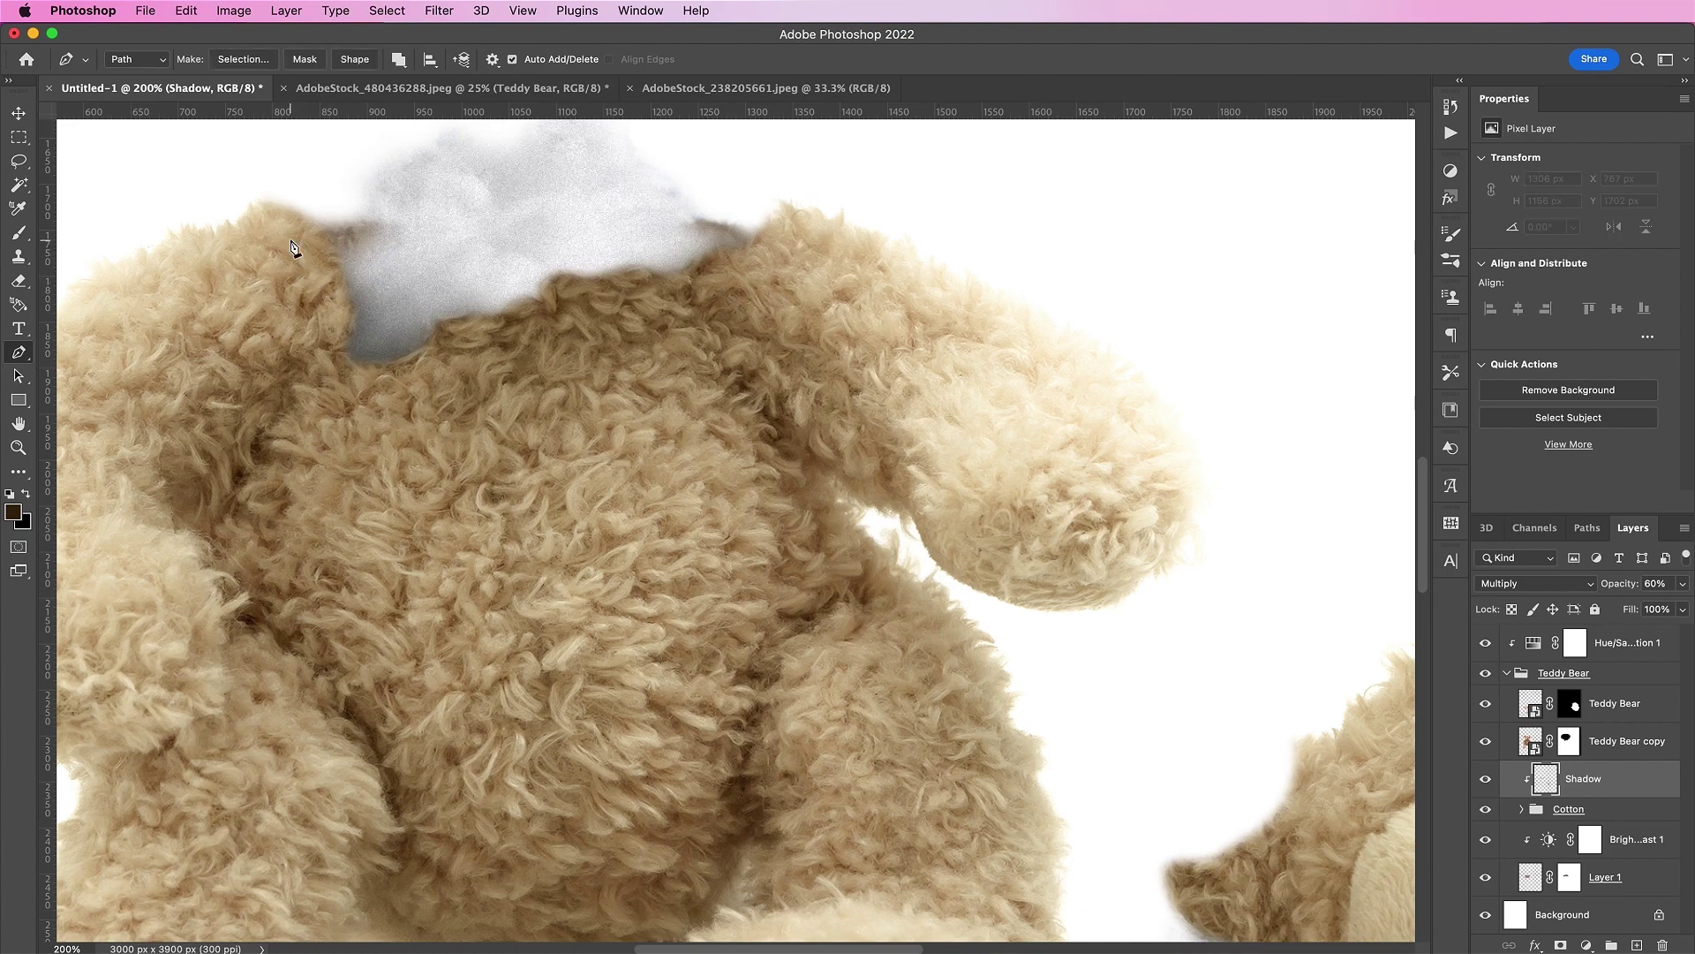
pyautogui.moveTo(325, 234); pyautogui.dragTo(335, 241)
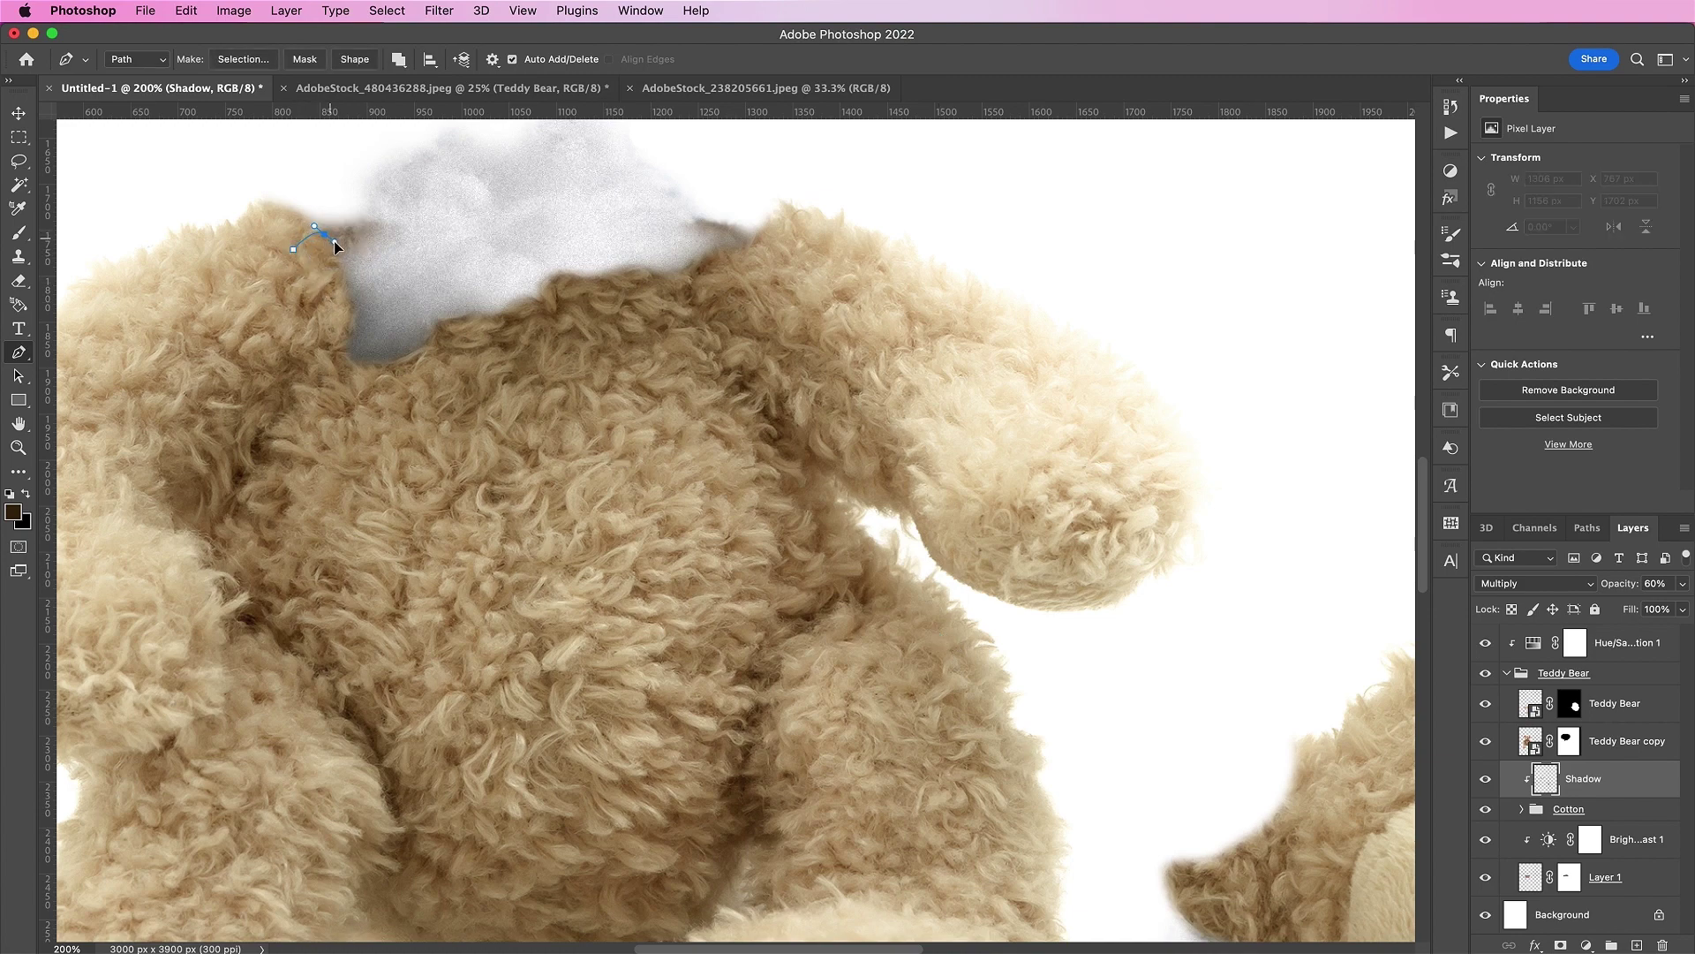
pyautogui.click(358, 285)
pyautogui.moveTo(362, 349); pyautogui.dragTo(423, 341)
pyautogui.click(437, 314)
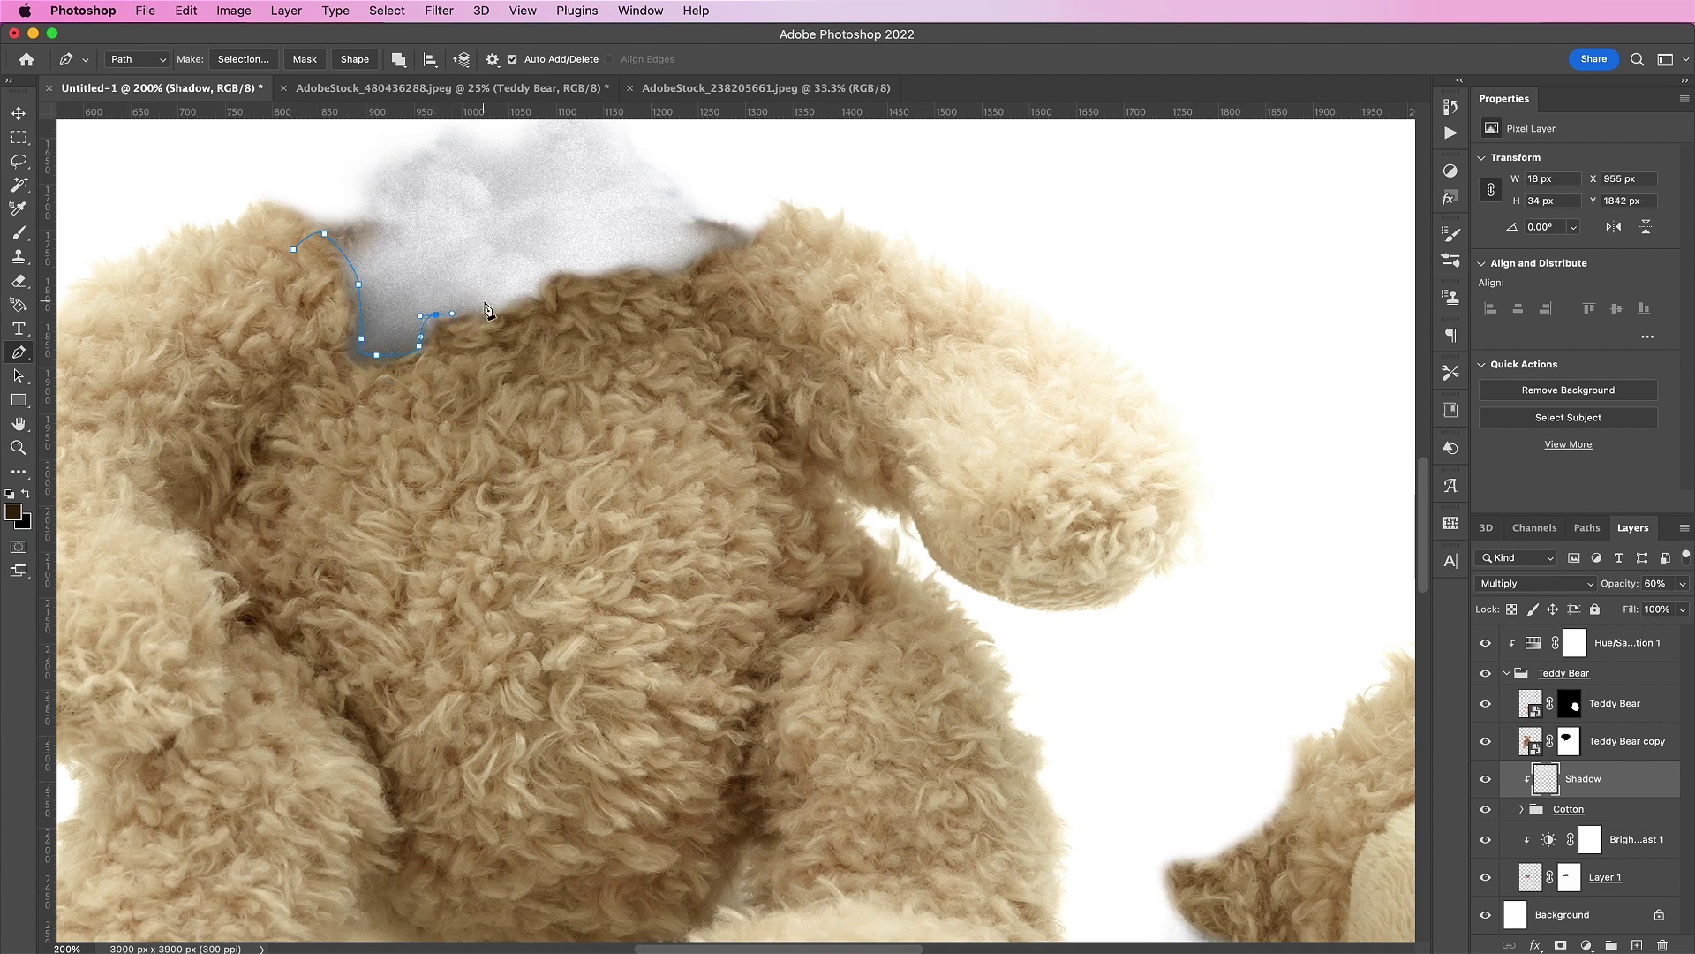
pyautogui.click(493, 301)
pyautogui.moveTo(526, 287); pyautogui.dragTo(698, 262)
pyautogui.click(556, 265)
pyautogui.click(651, 258)
pyautogui.click(720, 241)
pyautogui.click(767, 247)
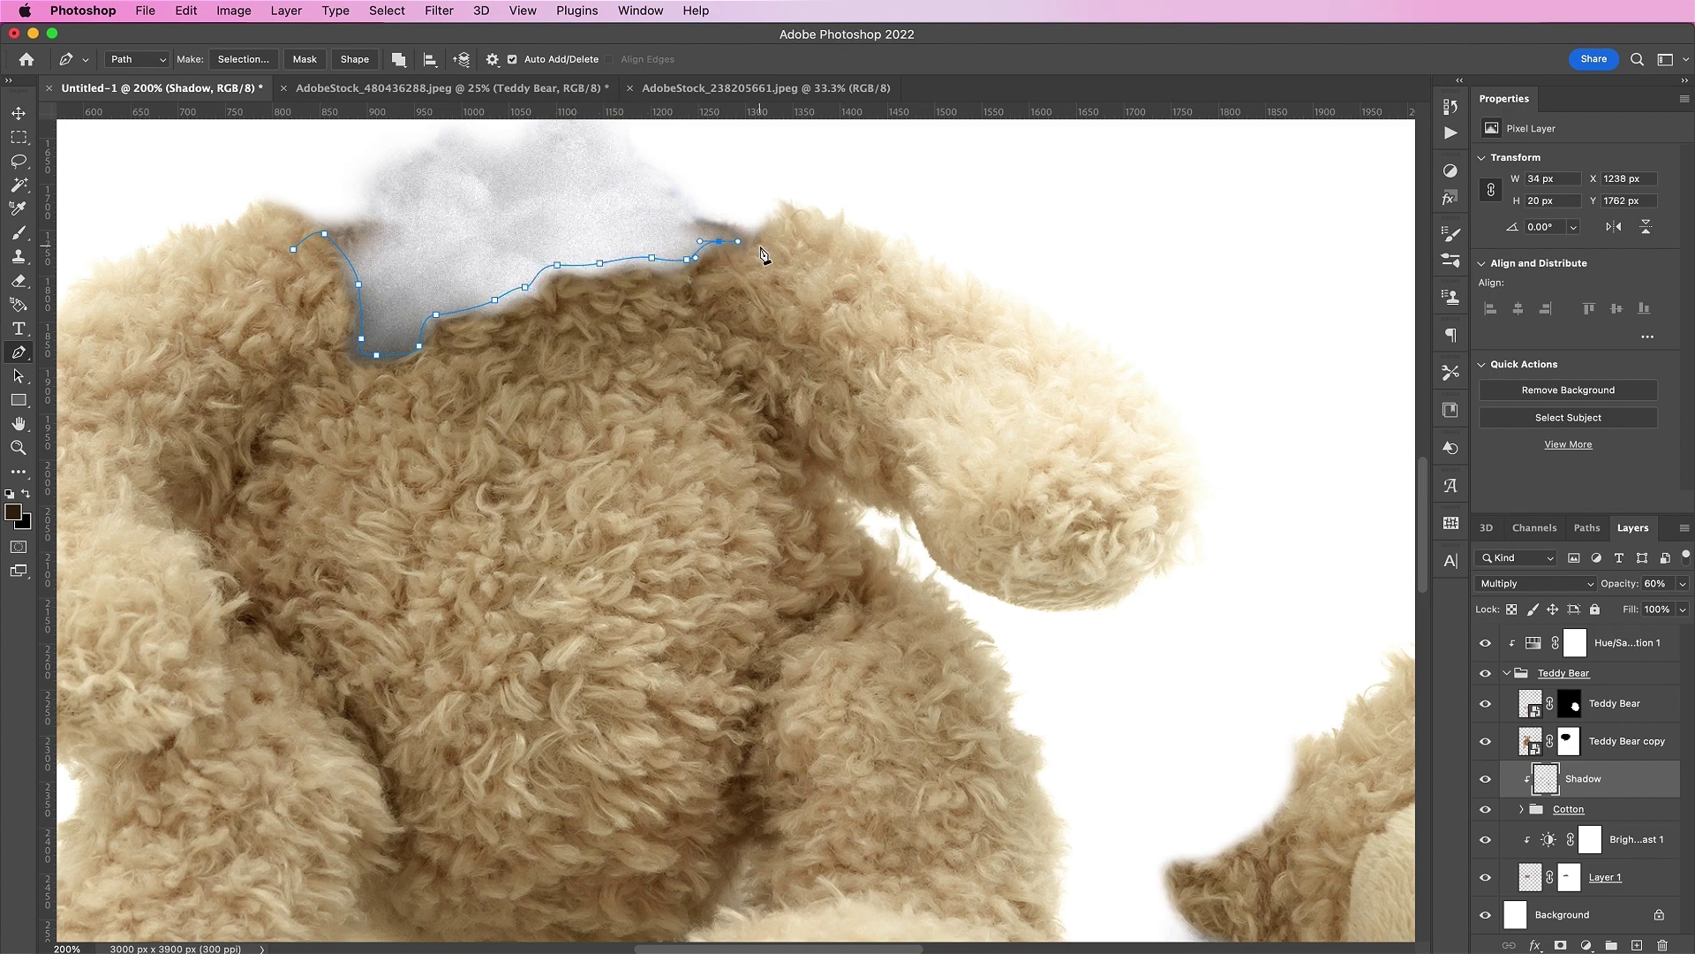
# Close the path across the upper chest and convert it into a selection.
pyautogui.click(631, 404)
pyautogui.click(362, 463)
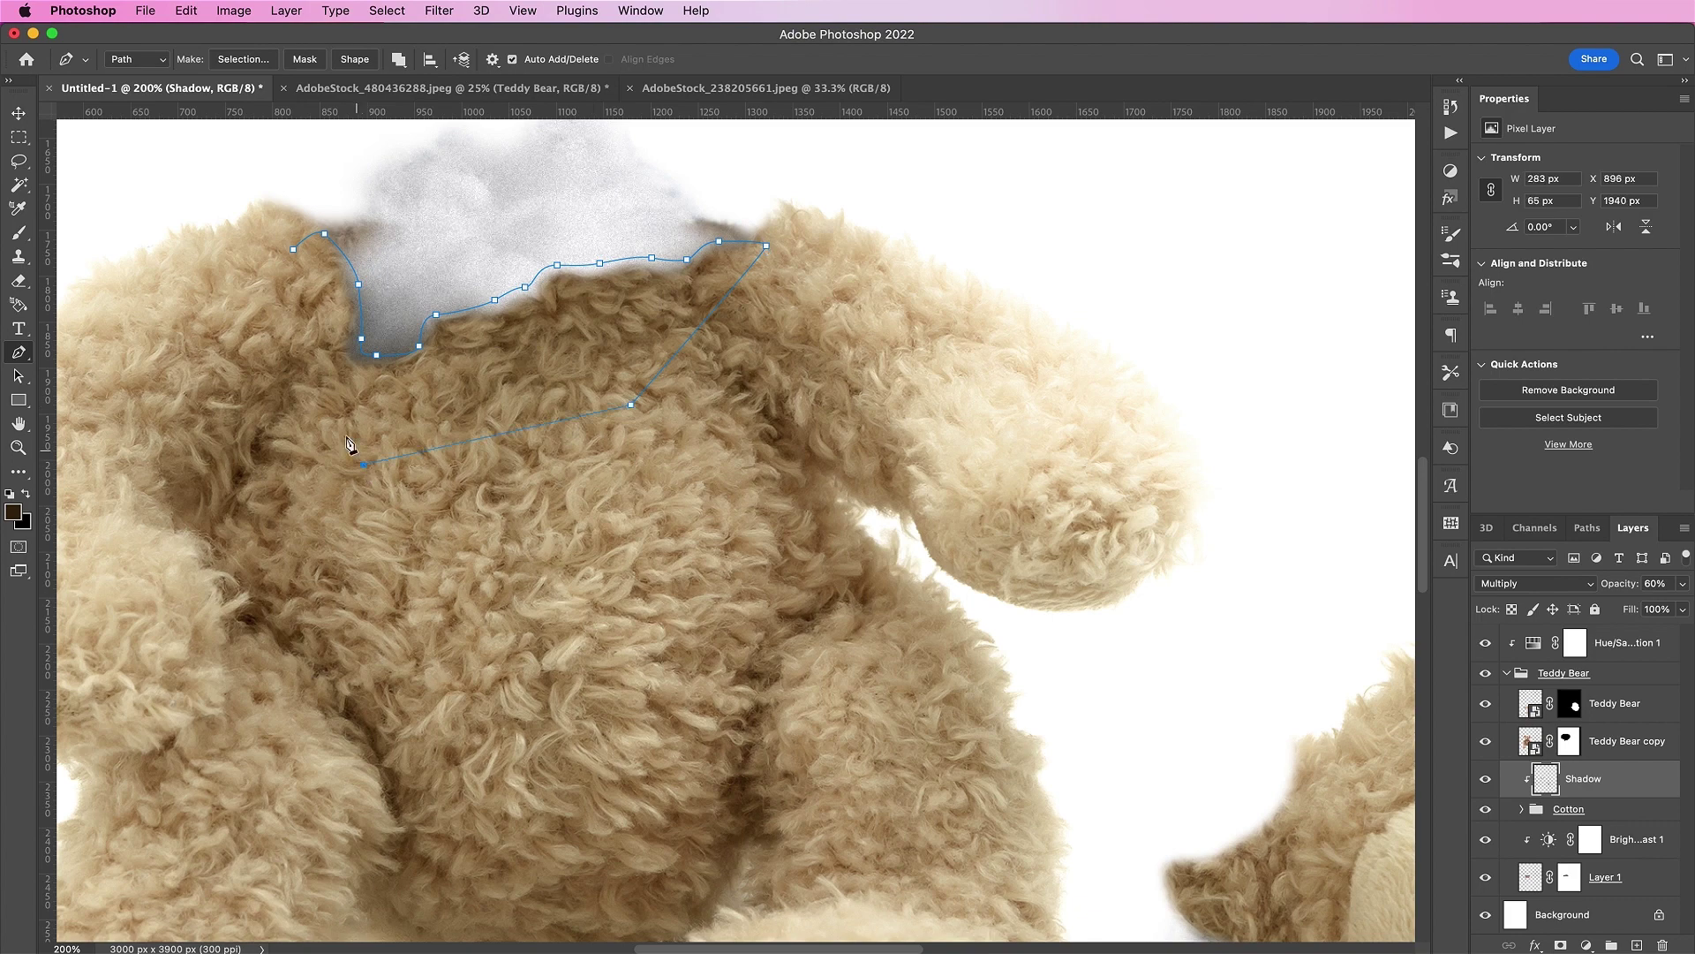
pyautogui.click(285, 357)
pyautogui.click(294, 253)
pyautogui.click(226, 59)
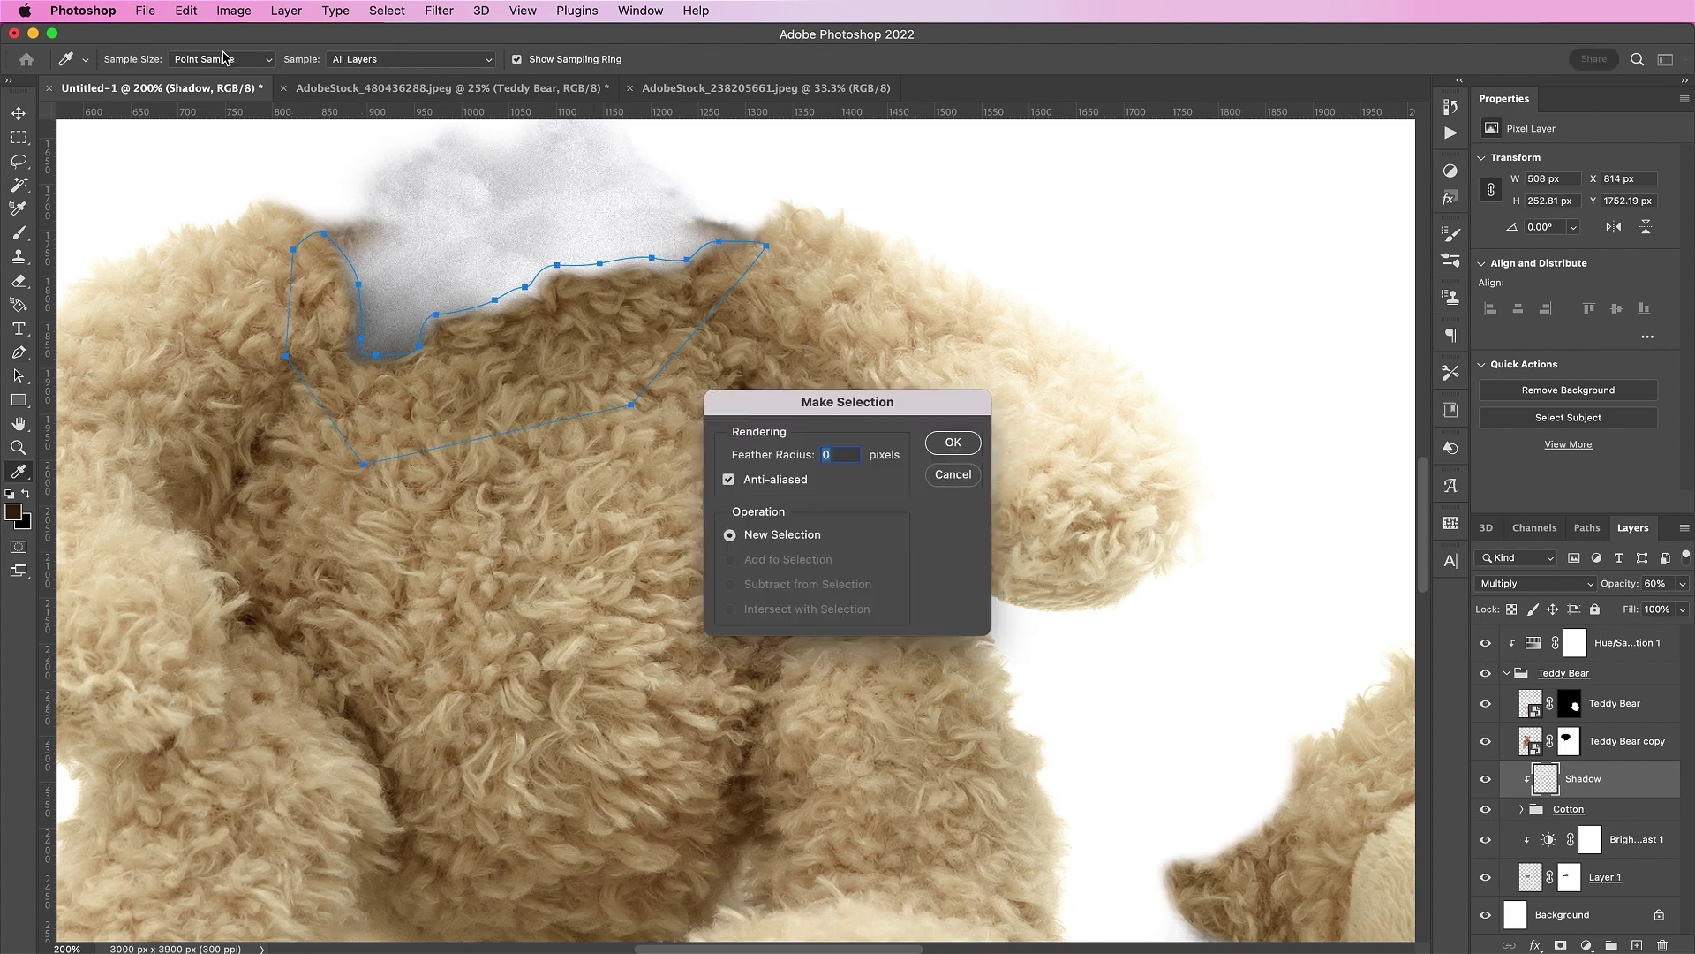
pyautogui.press('Return')
# Add a new layer, fill the neck selection white with the Paint Bucket, and deselect.
pyautogui.click(1637, 945)
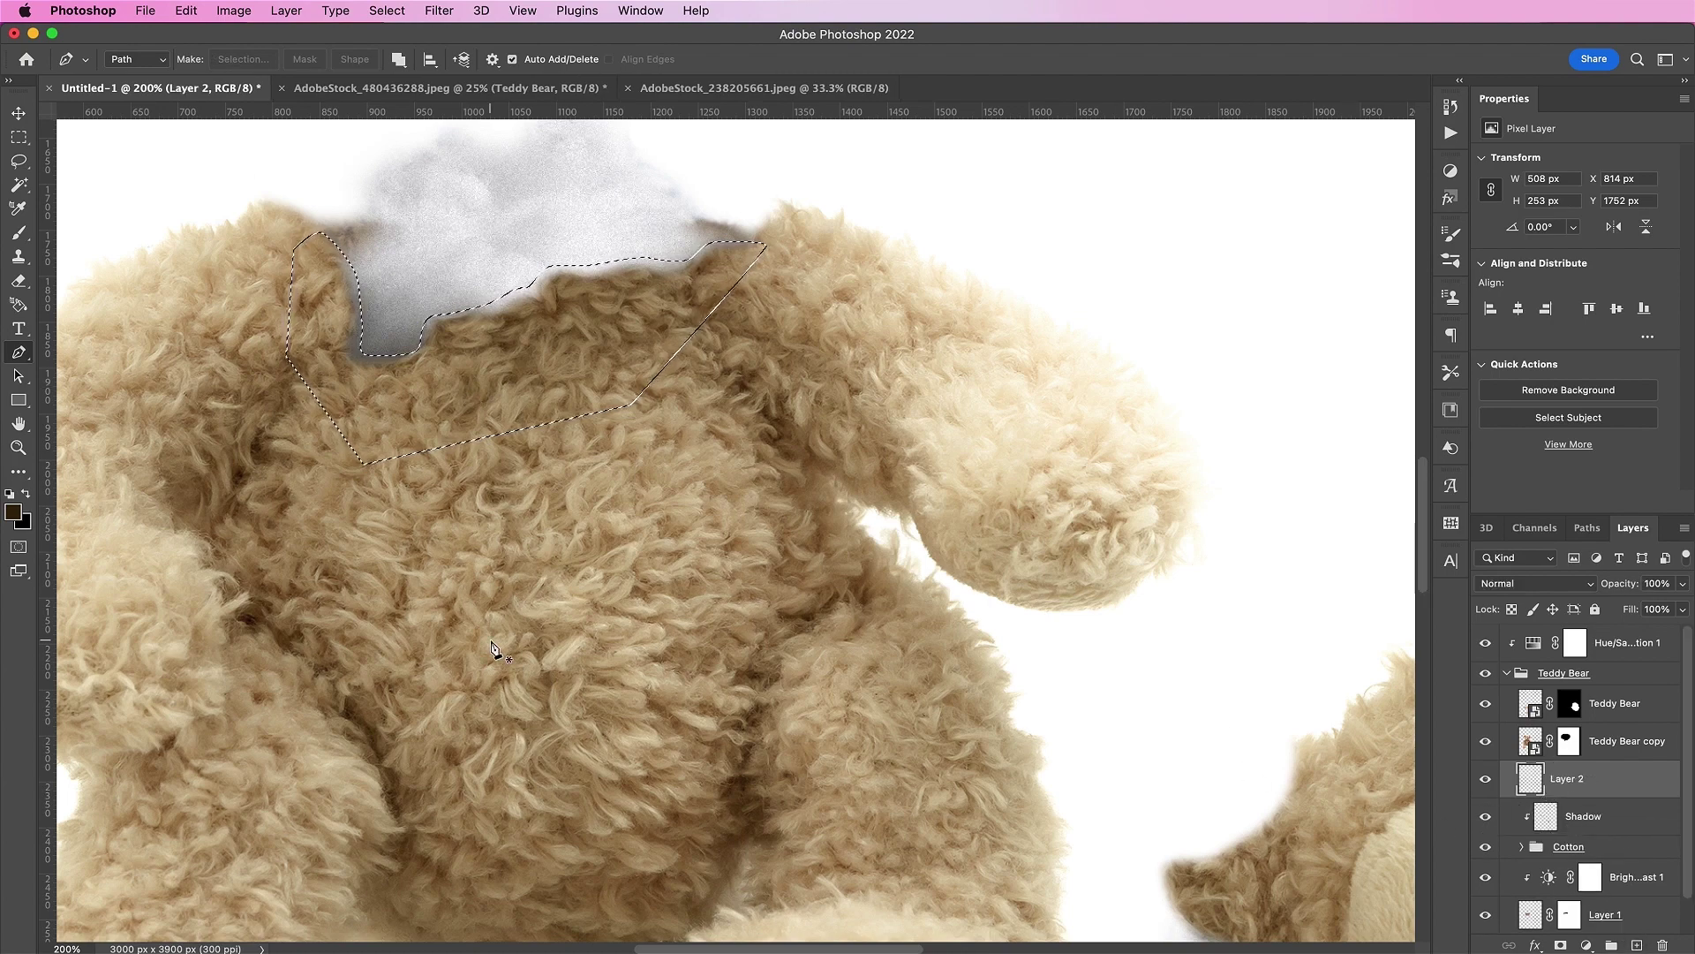
pyautogui.click(10, 496)
pyautogui.click(25, 497)
pyautogui.press('i')
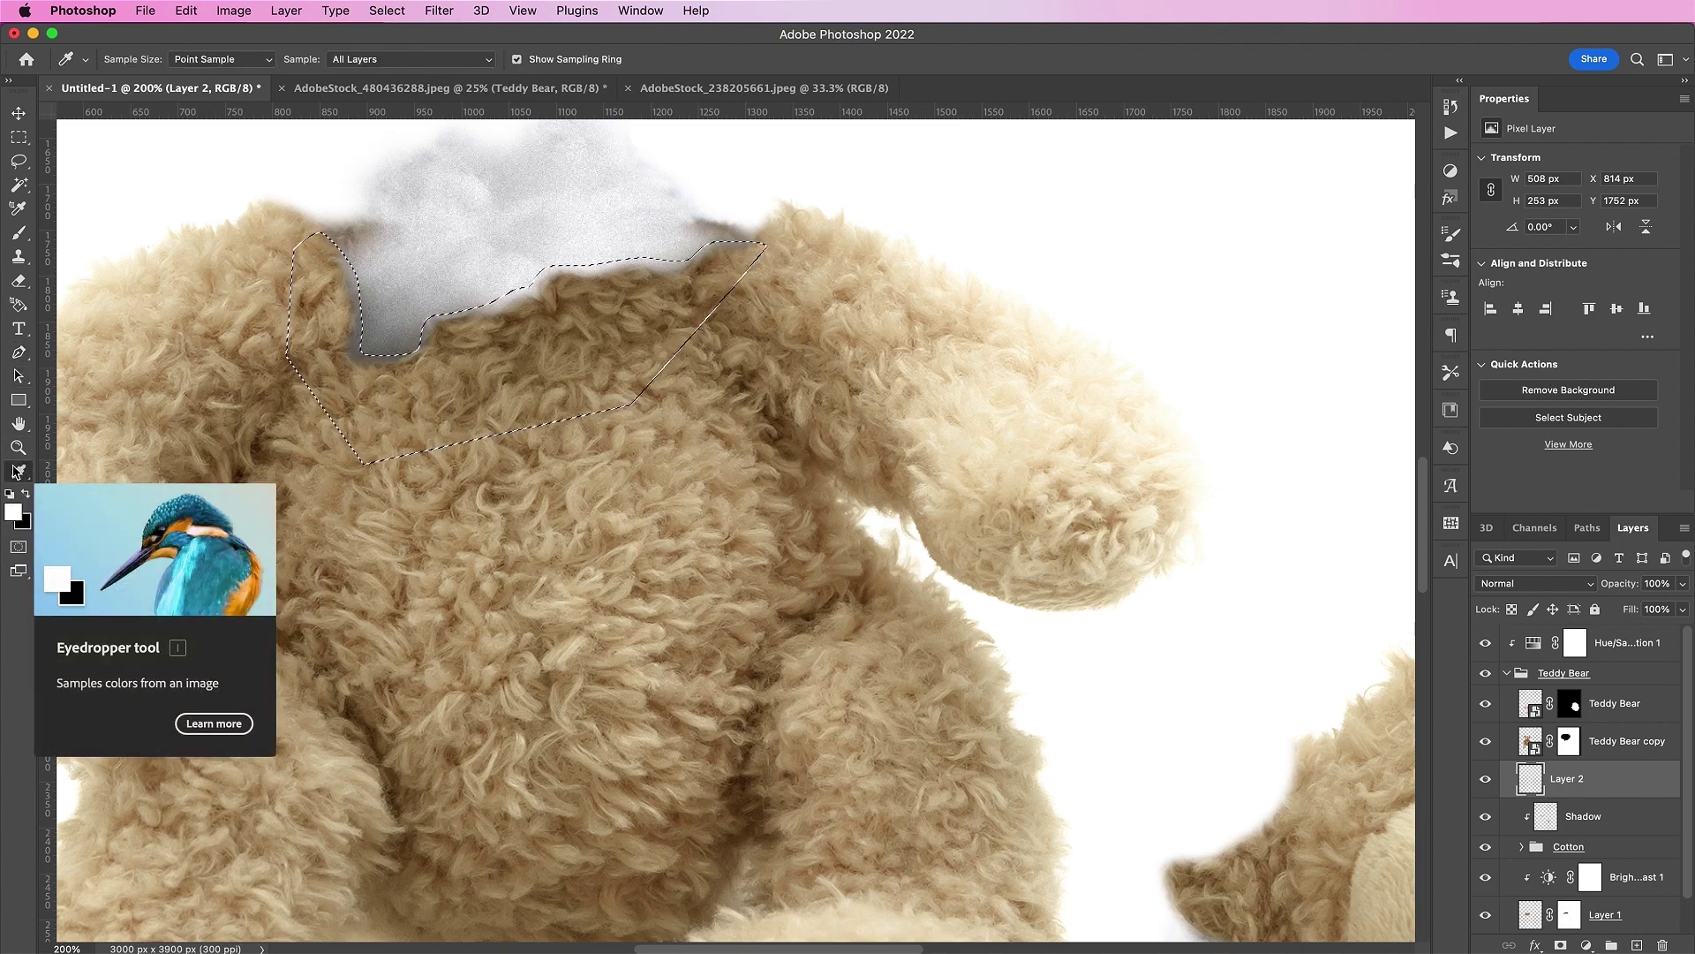
pyautogui.rightClick(18, 472)
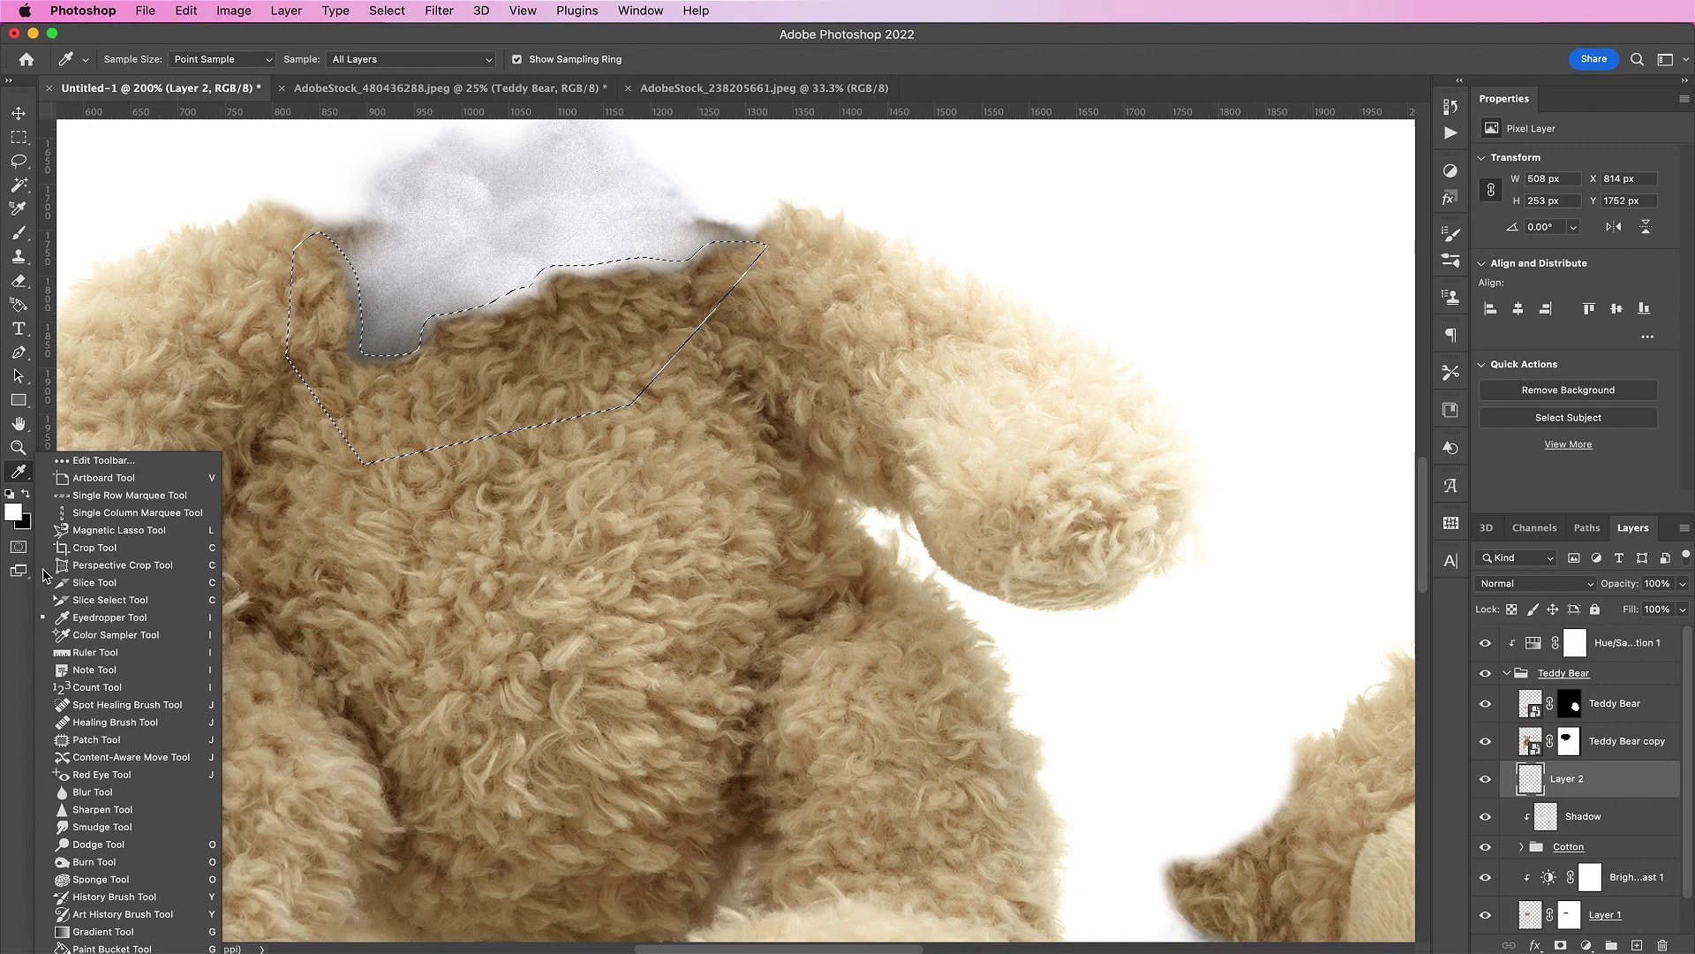
pyautogui.click(88, 948)
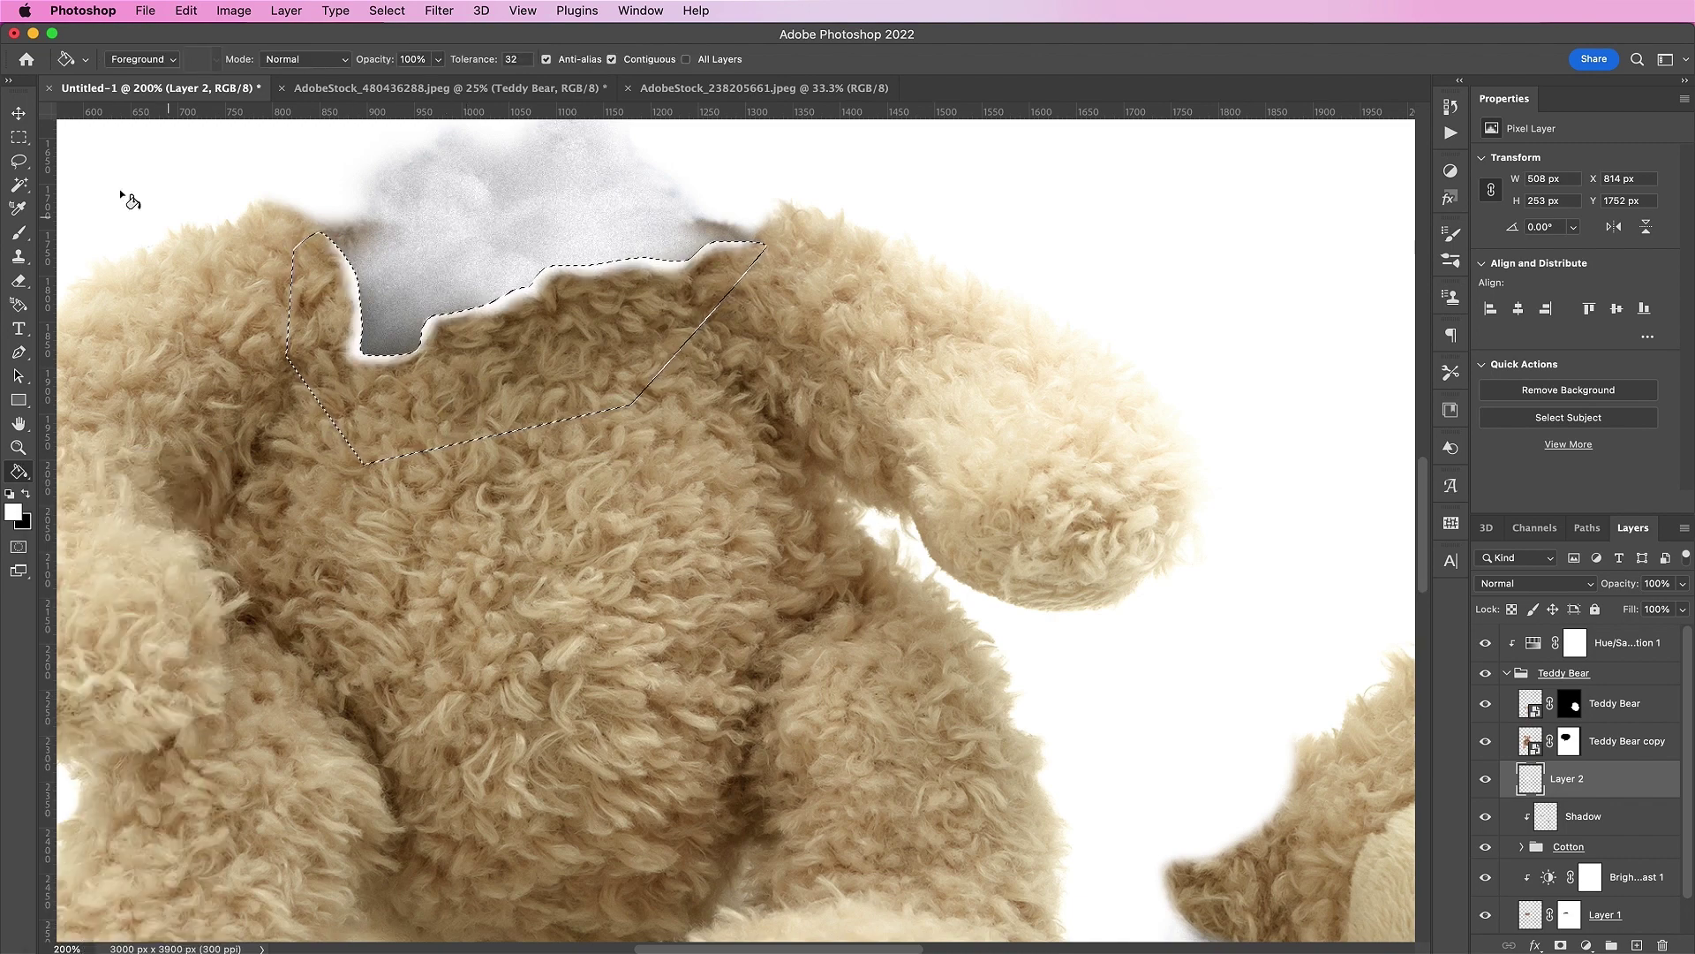
pyautogui.press('m')
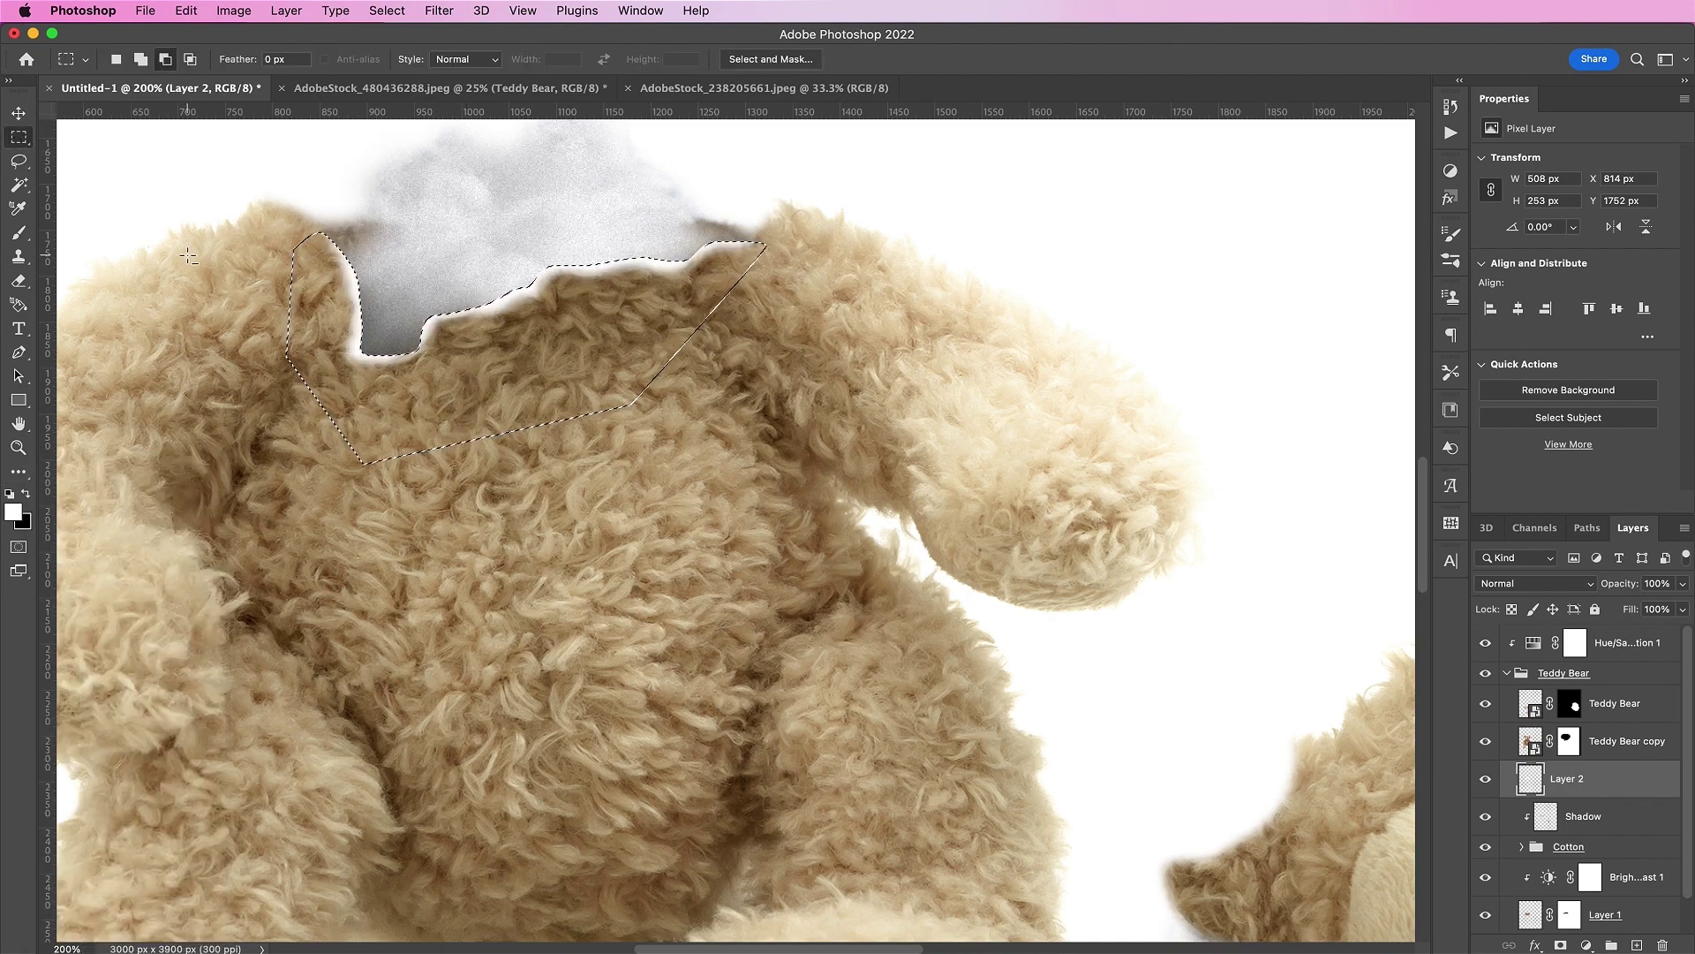
pyautogui.press('super+d')
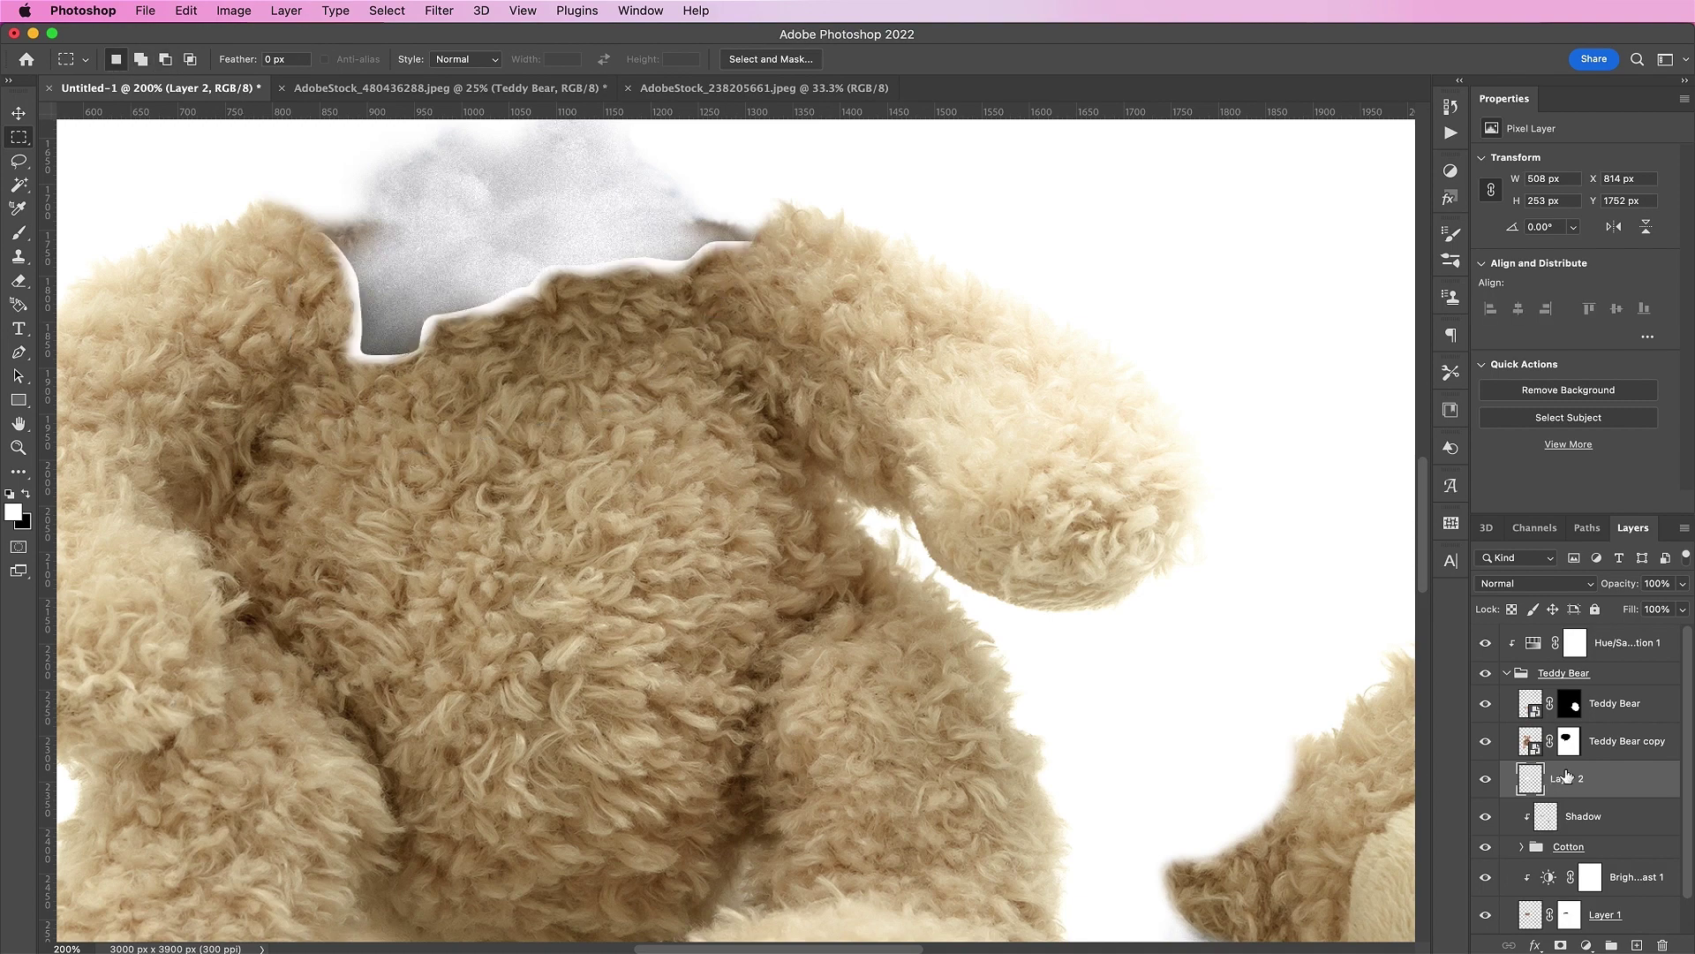
# Rename the layer 'Lining' and soften it with a 12-pixel Gaussian Blur.
pyautogui.write('Lining')
pyautogui.press('Return')
pyautogui.click(439, 11)
pyautogui.moveTo(571, 249)
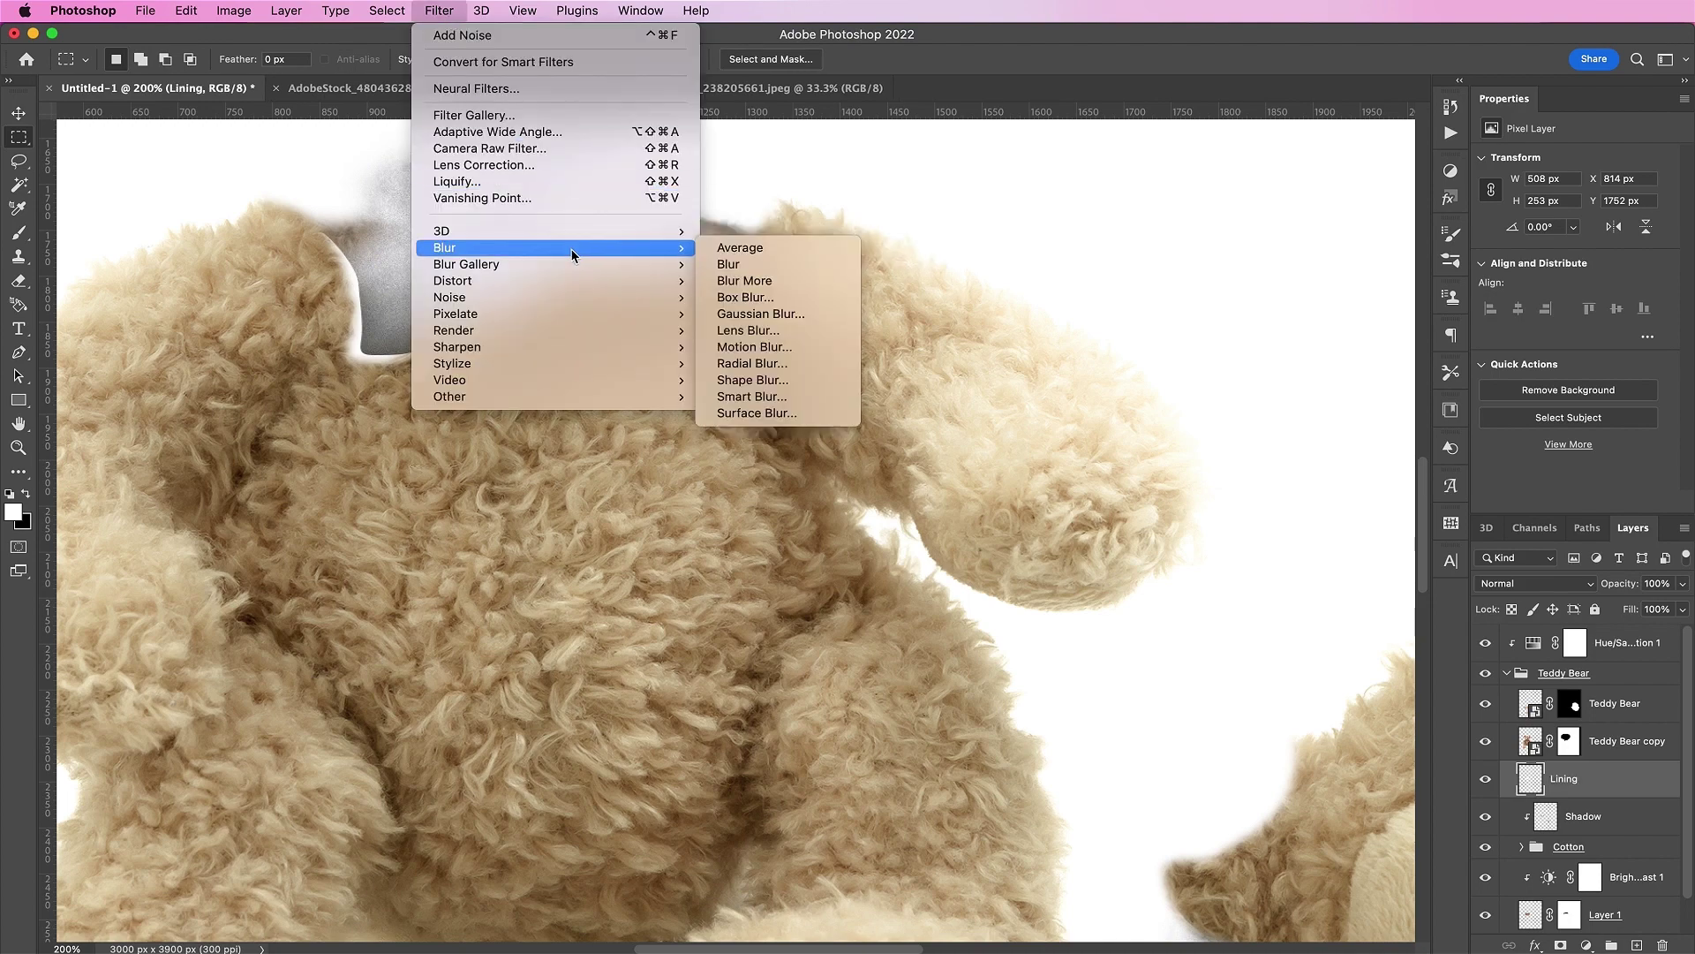
pyautogui.click(715, 313)
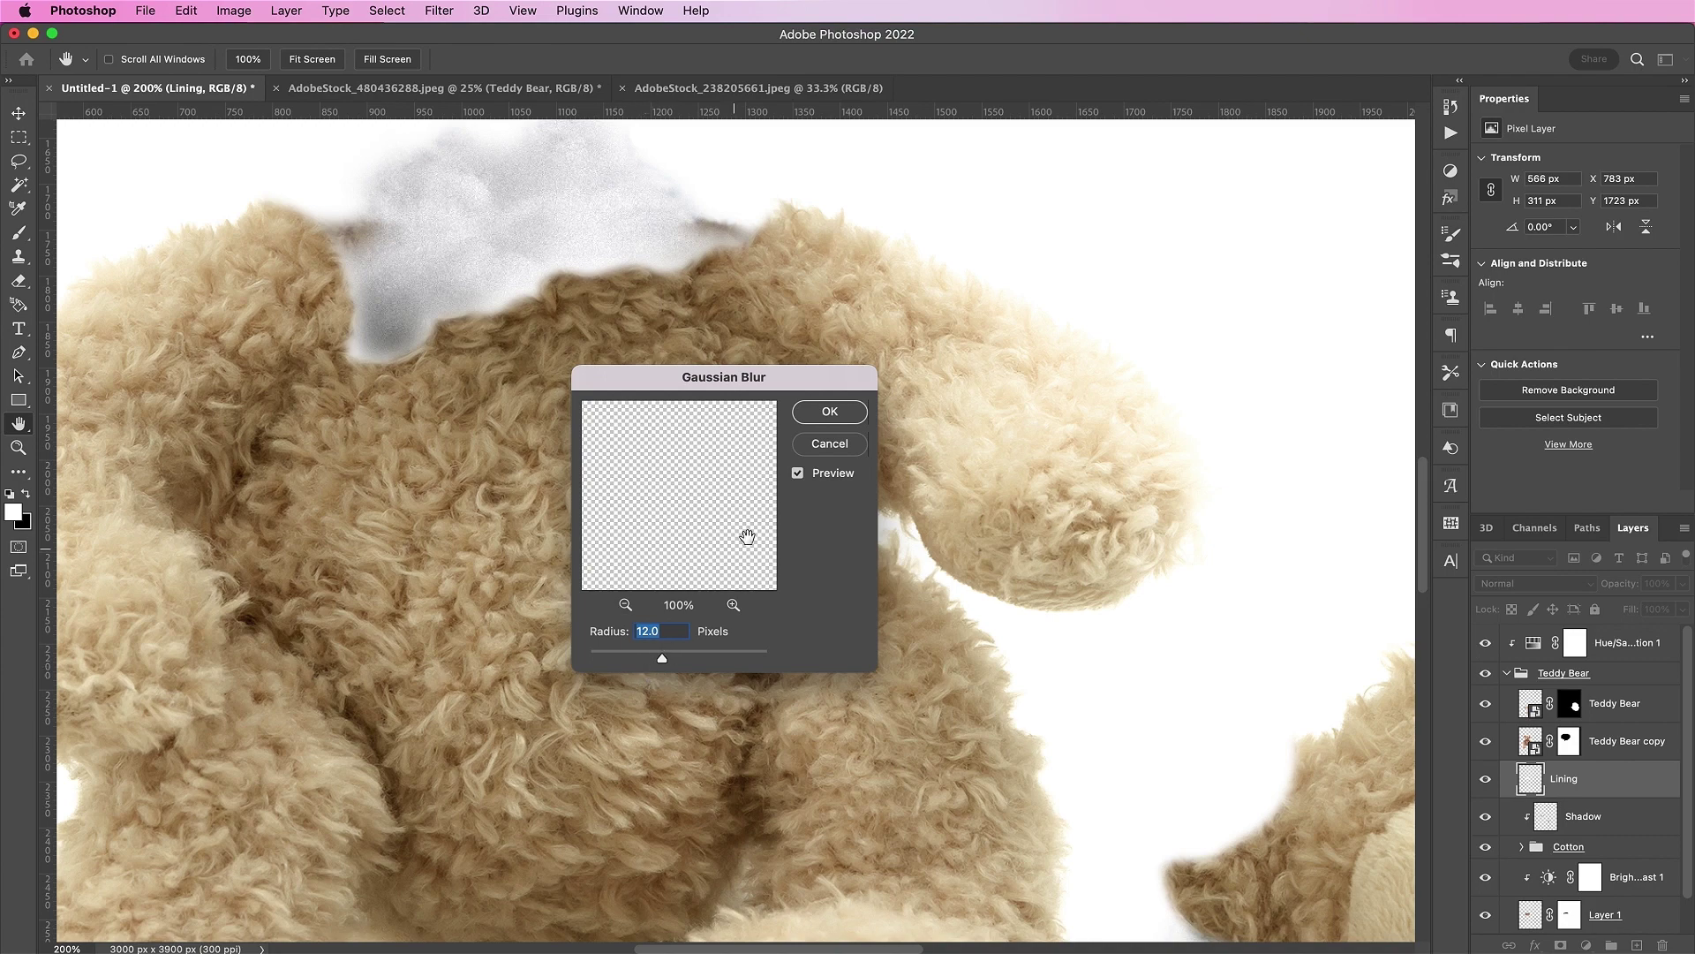
pyautogui.click(840, 413)
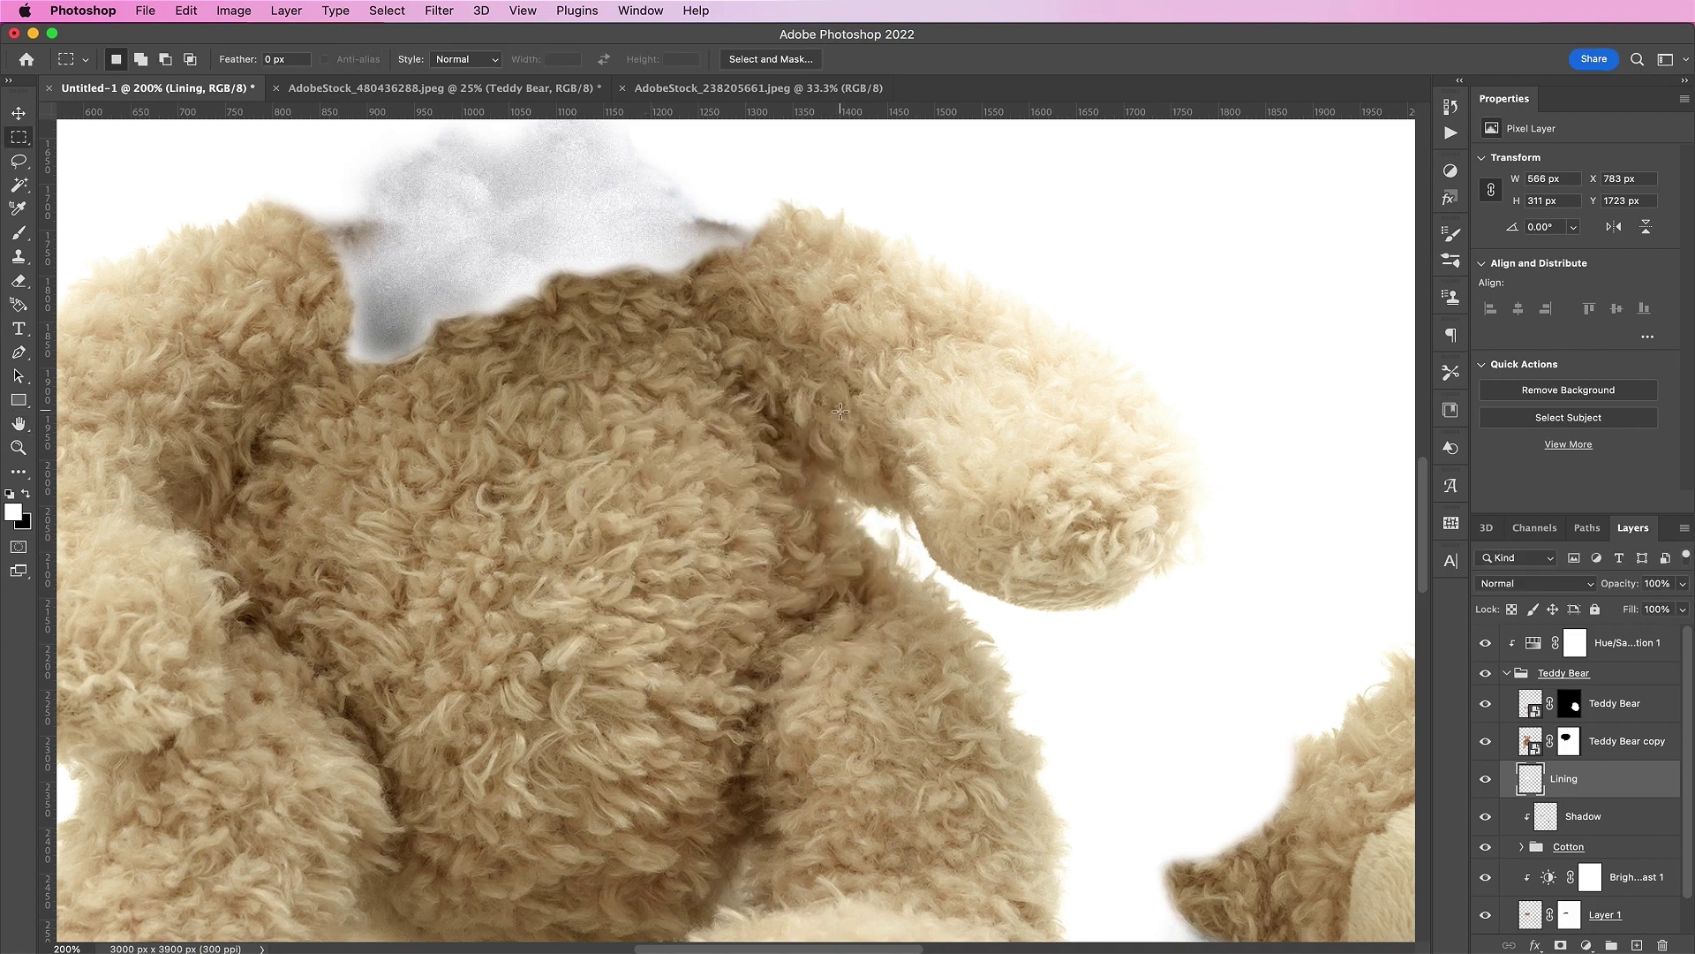
# Lower the Lining layer's opacity to 76%.
pyautogui.press('v')
pyautogui.click(1656, 583)
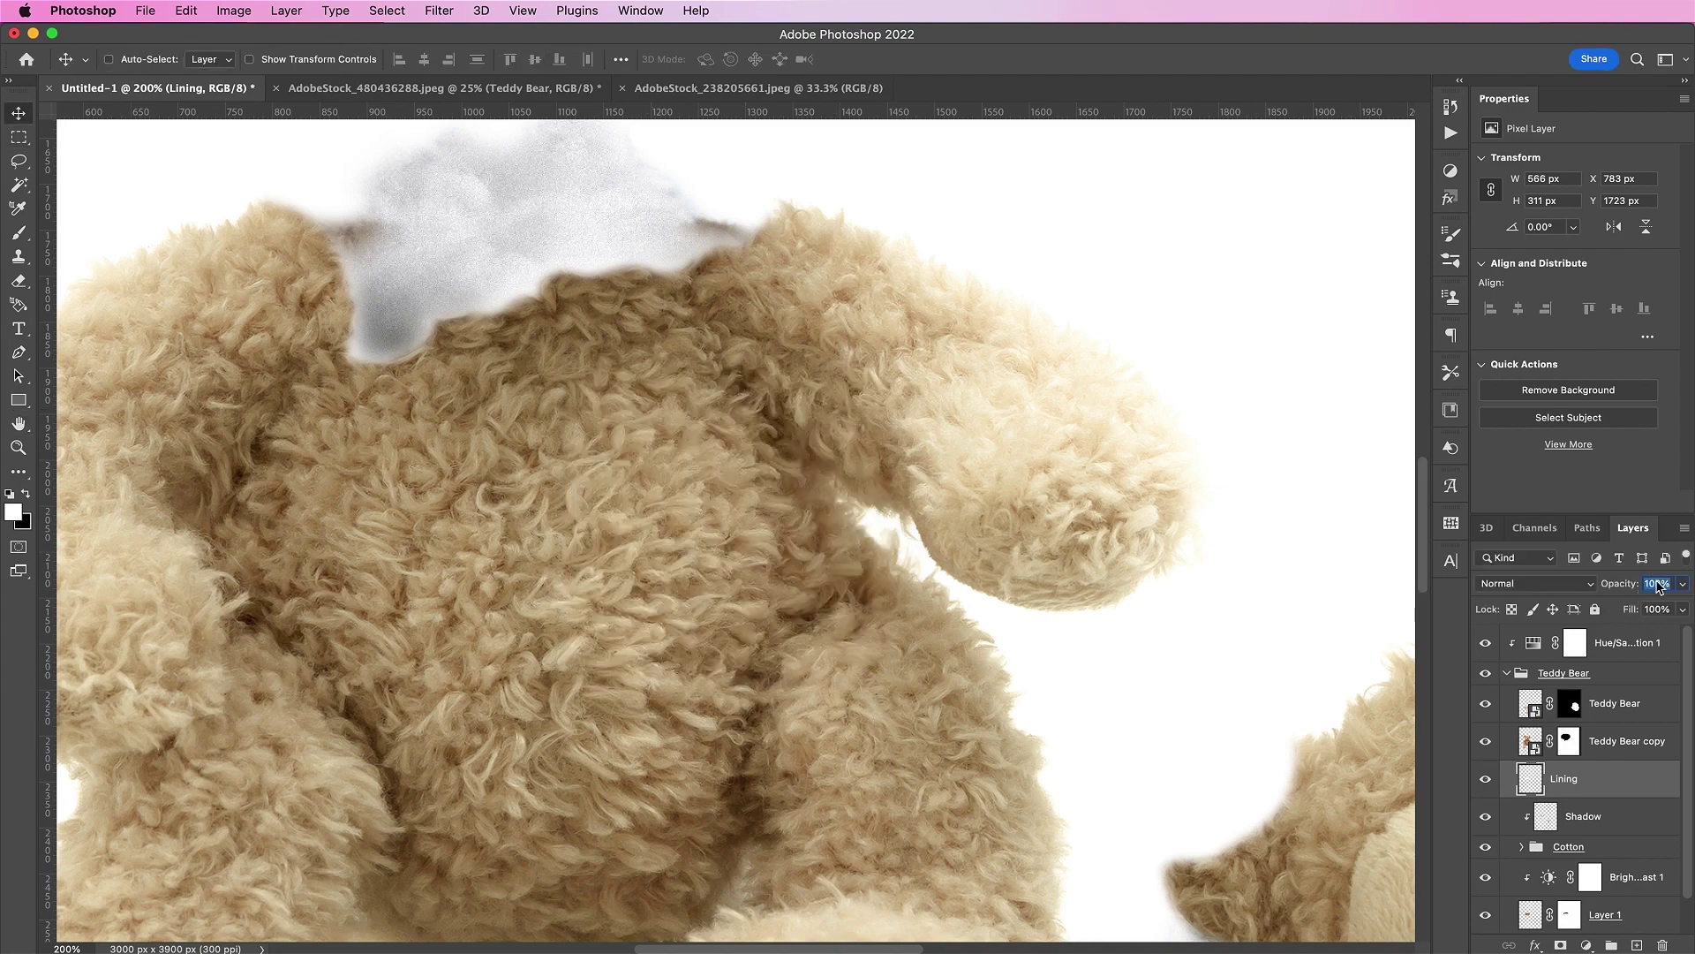
pyautogui.write('80')
pyautogui.press('Return')
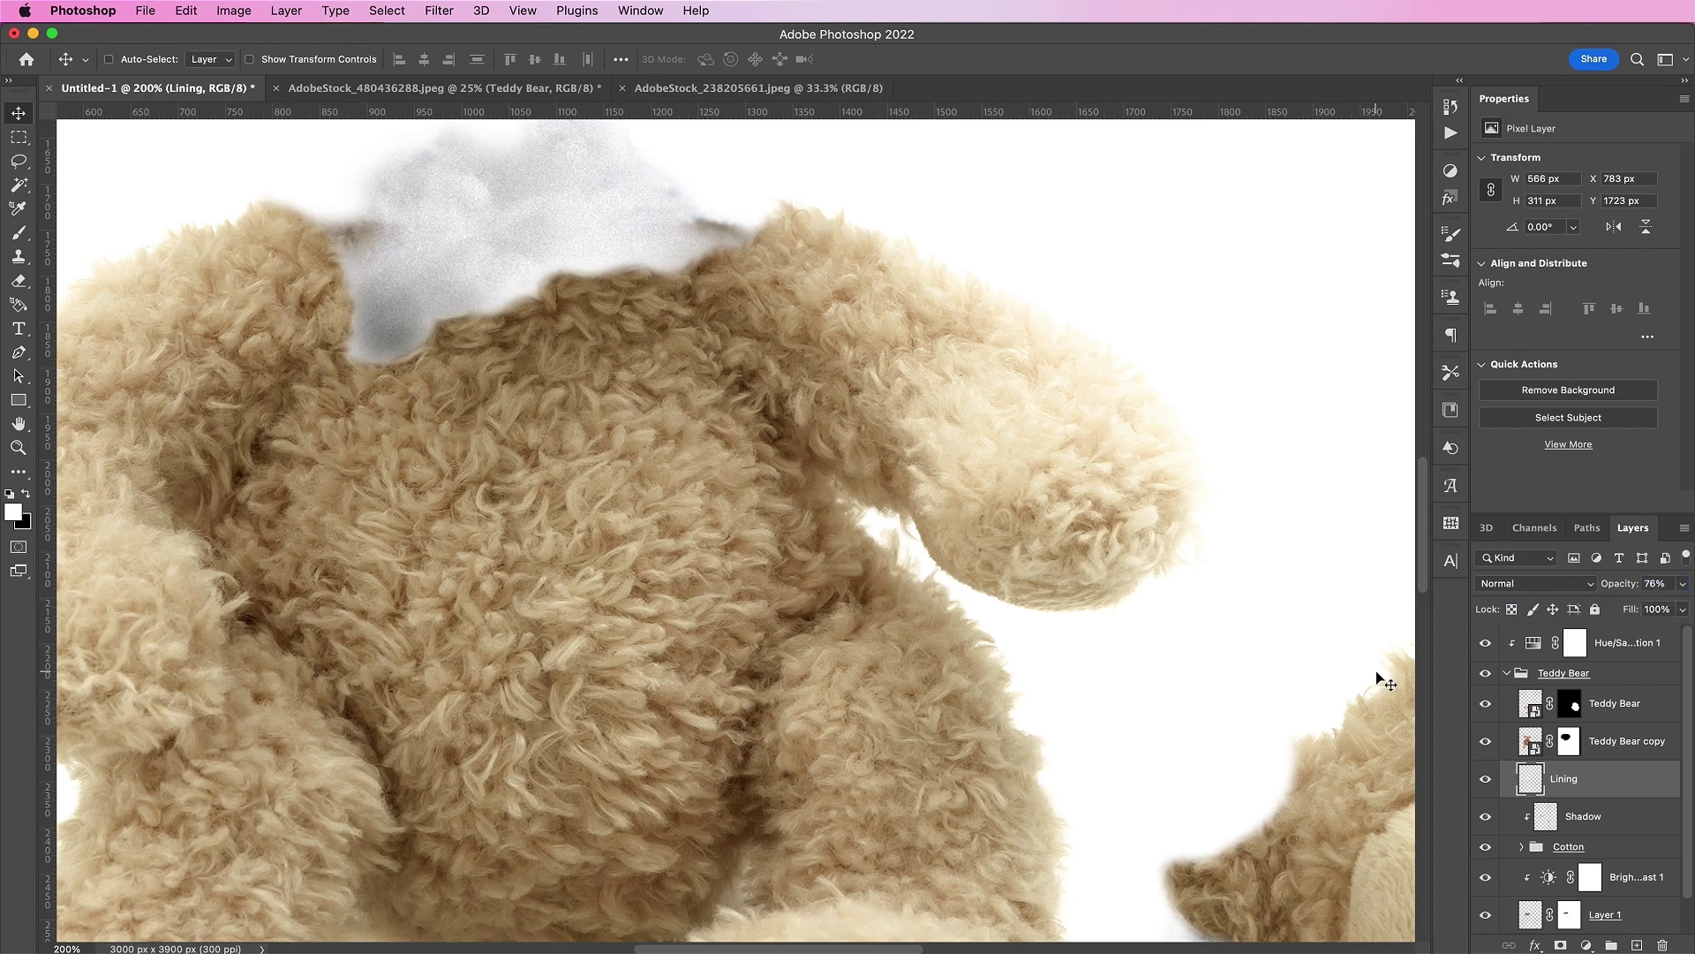
# Zoom out, select the top layer, and start a text box below the bears.
pyautogui.press('super+minus')
pyautogui.press('super+minus')
pyautogui.scroll(-3, 1376, 670)
pyautogui.hscroll(2, 1375, 670)
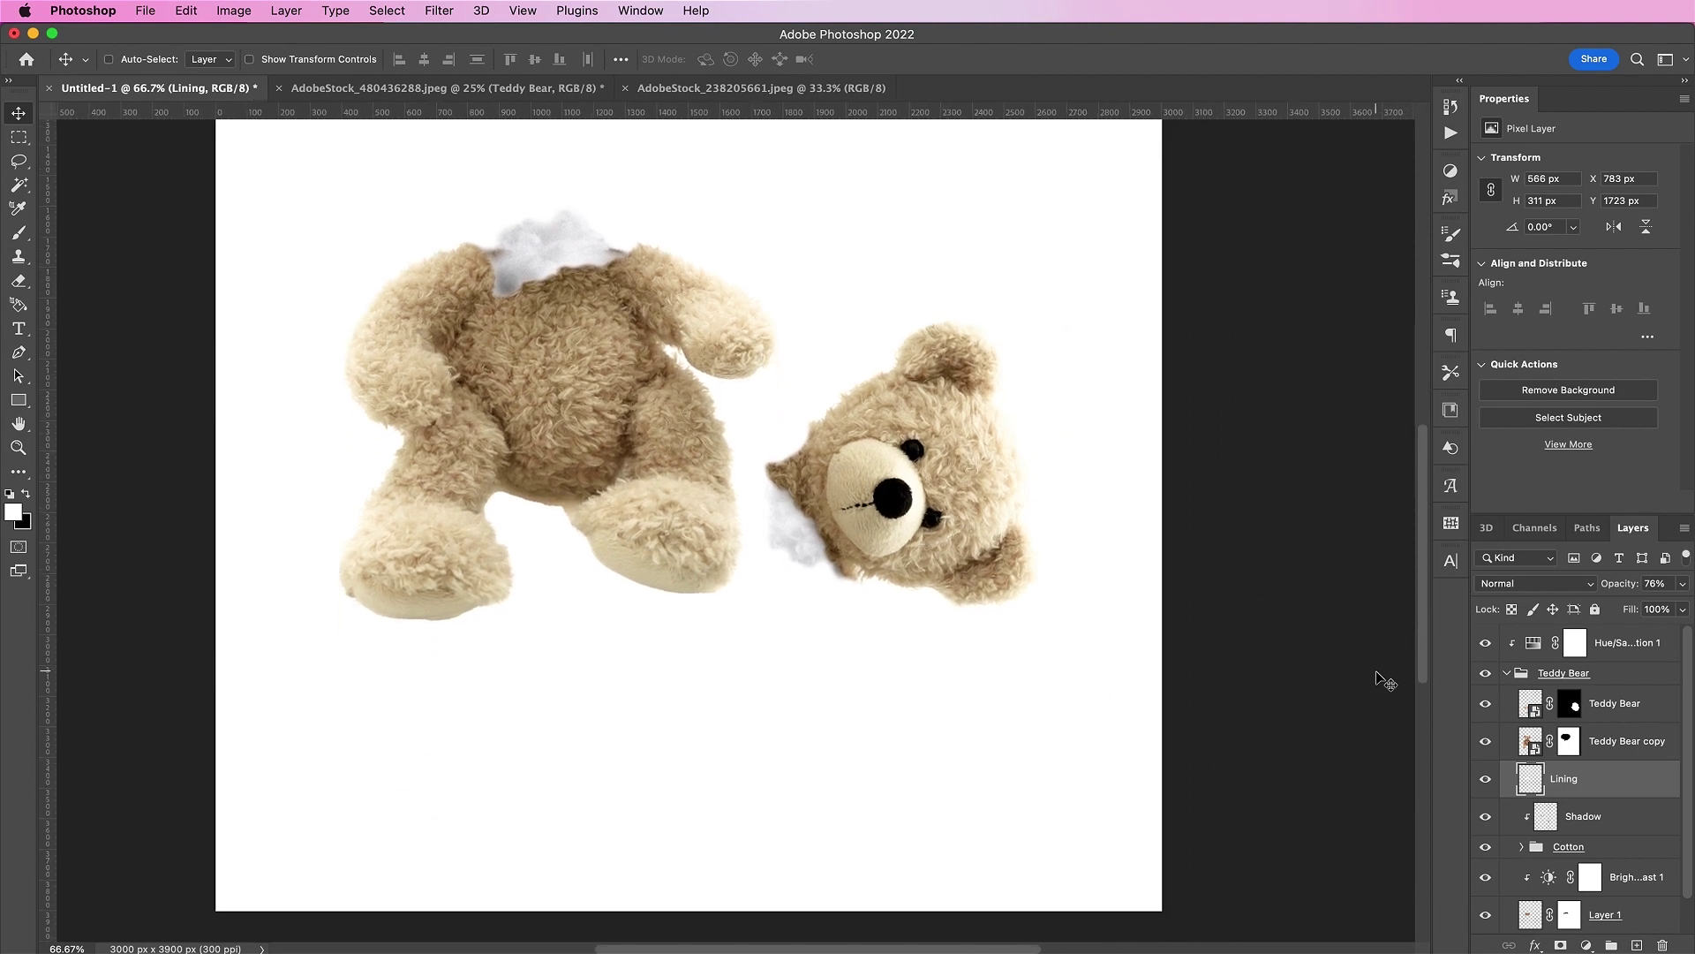
pyautogui.click(1627, 642)
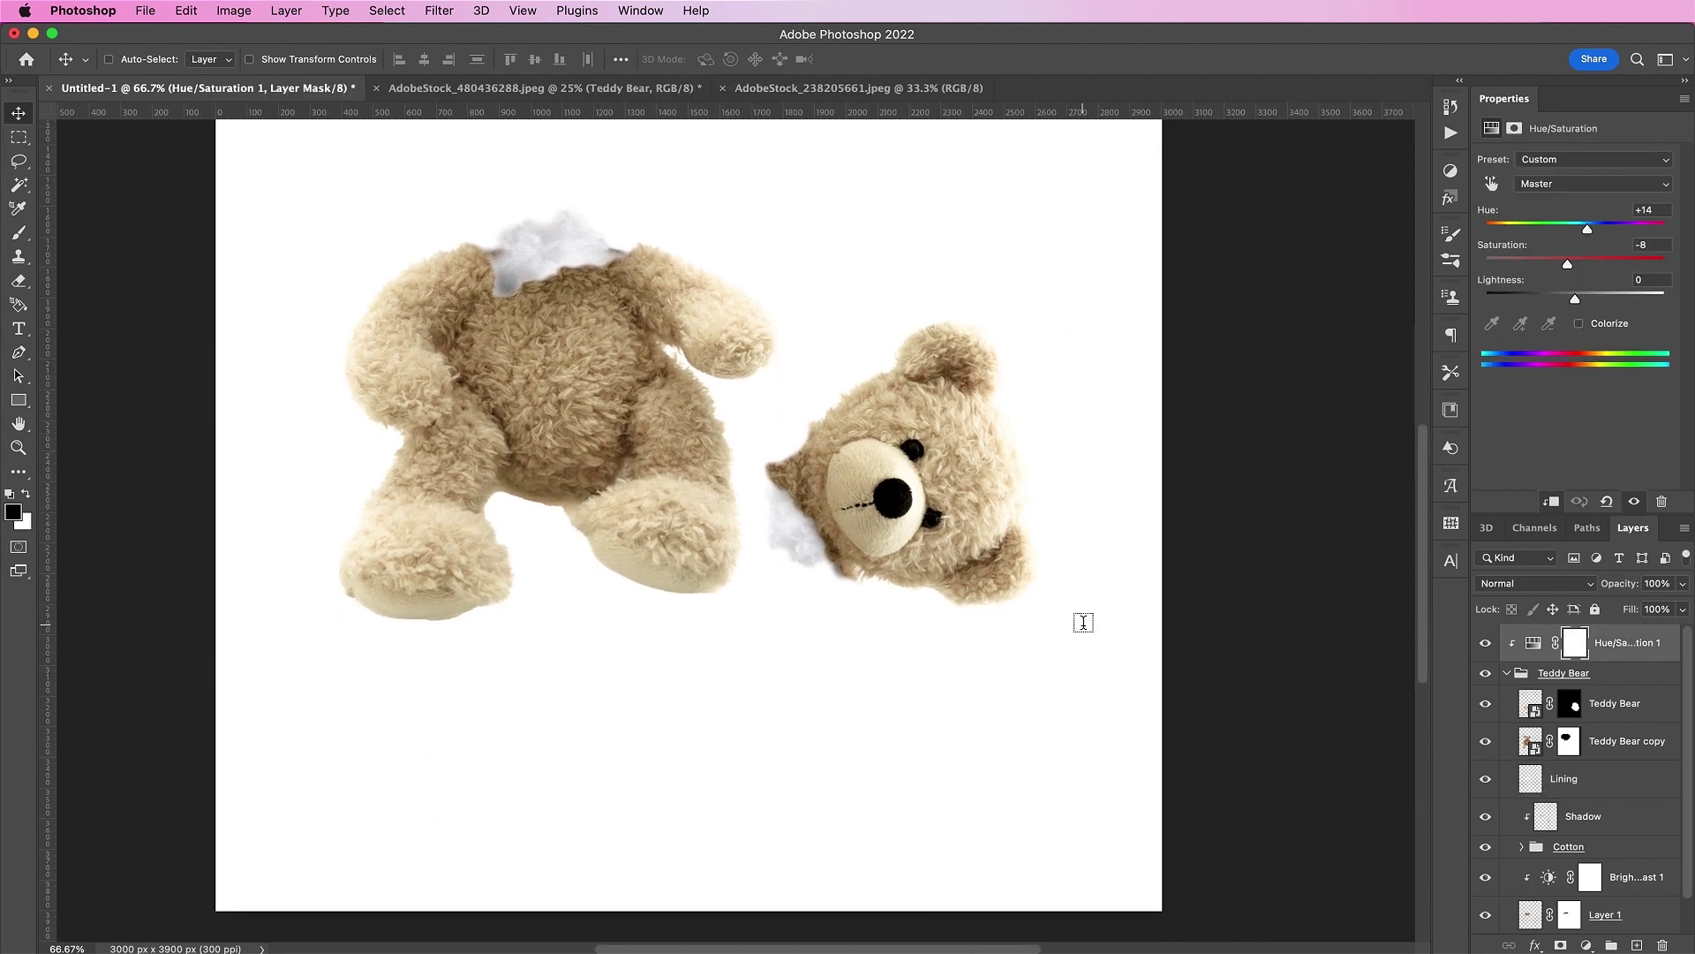
pyautogui.press('t')
pyautogui.click(607, 694)
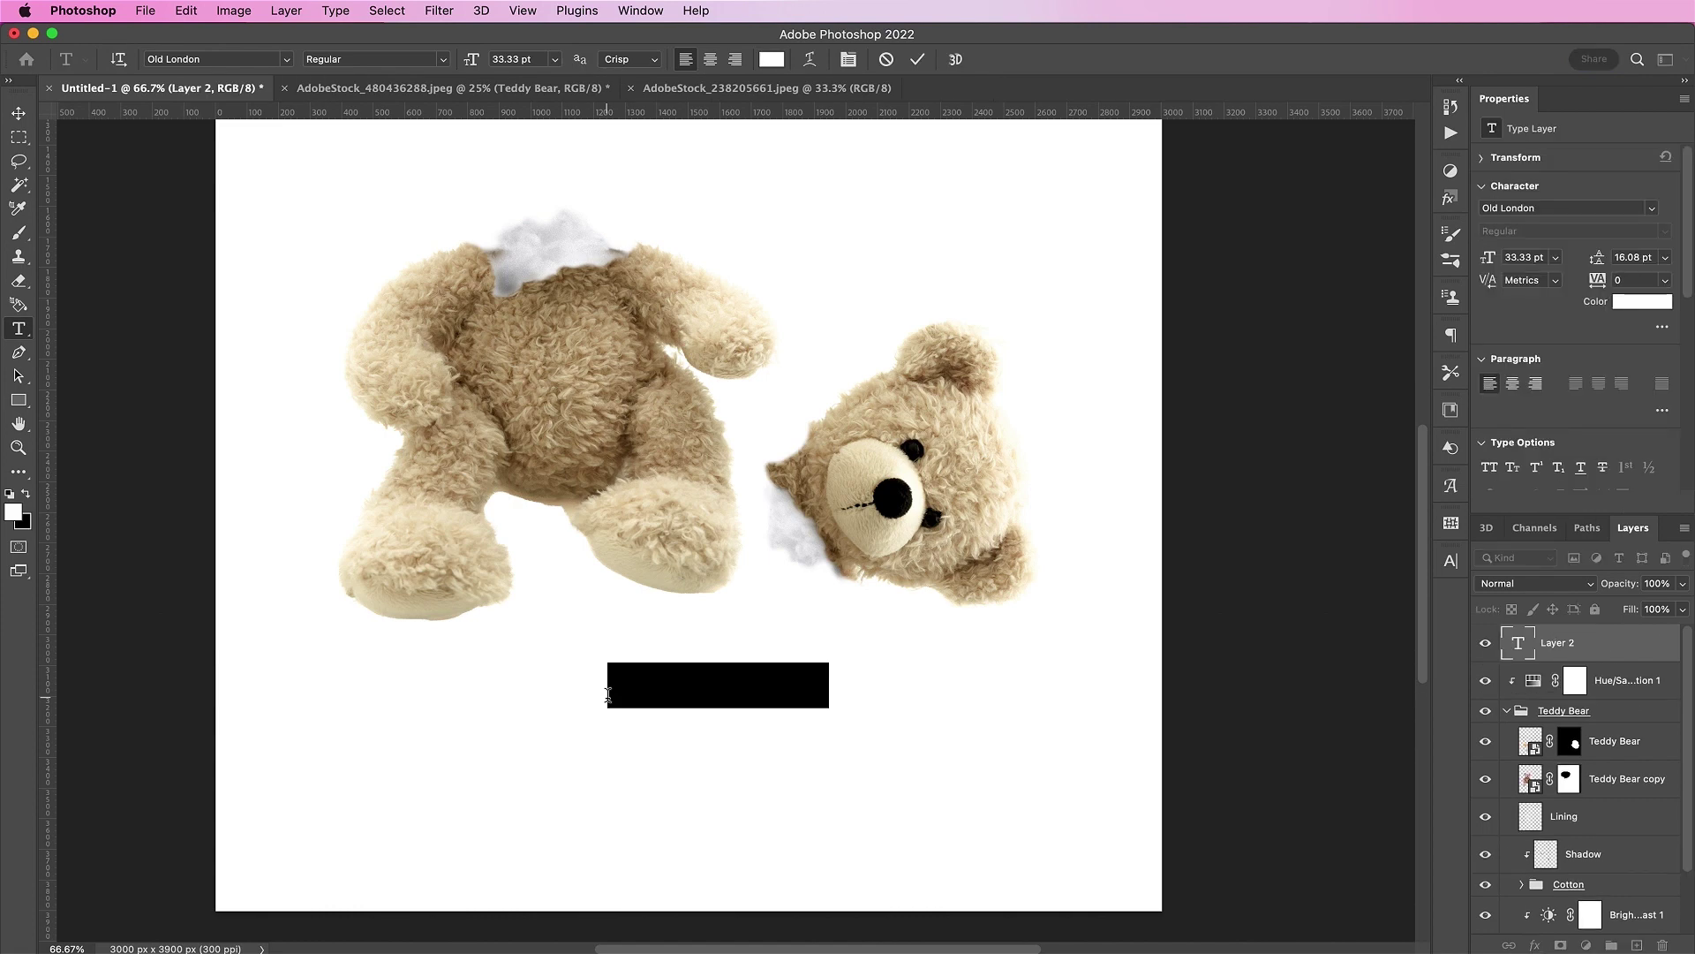
# Type the title 'Palm Cherubs' in black.
pyautogui.click(1633, 306)
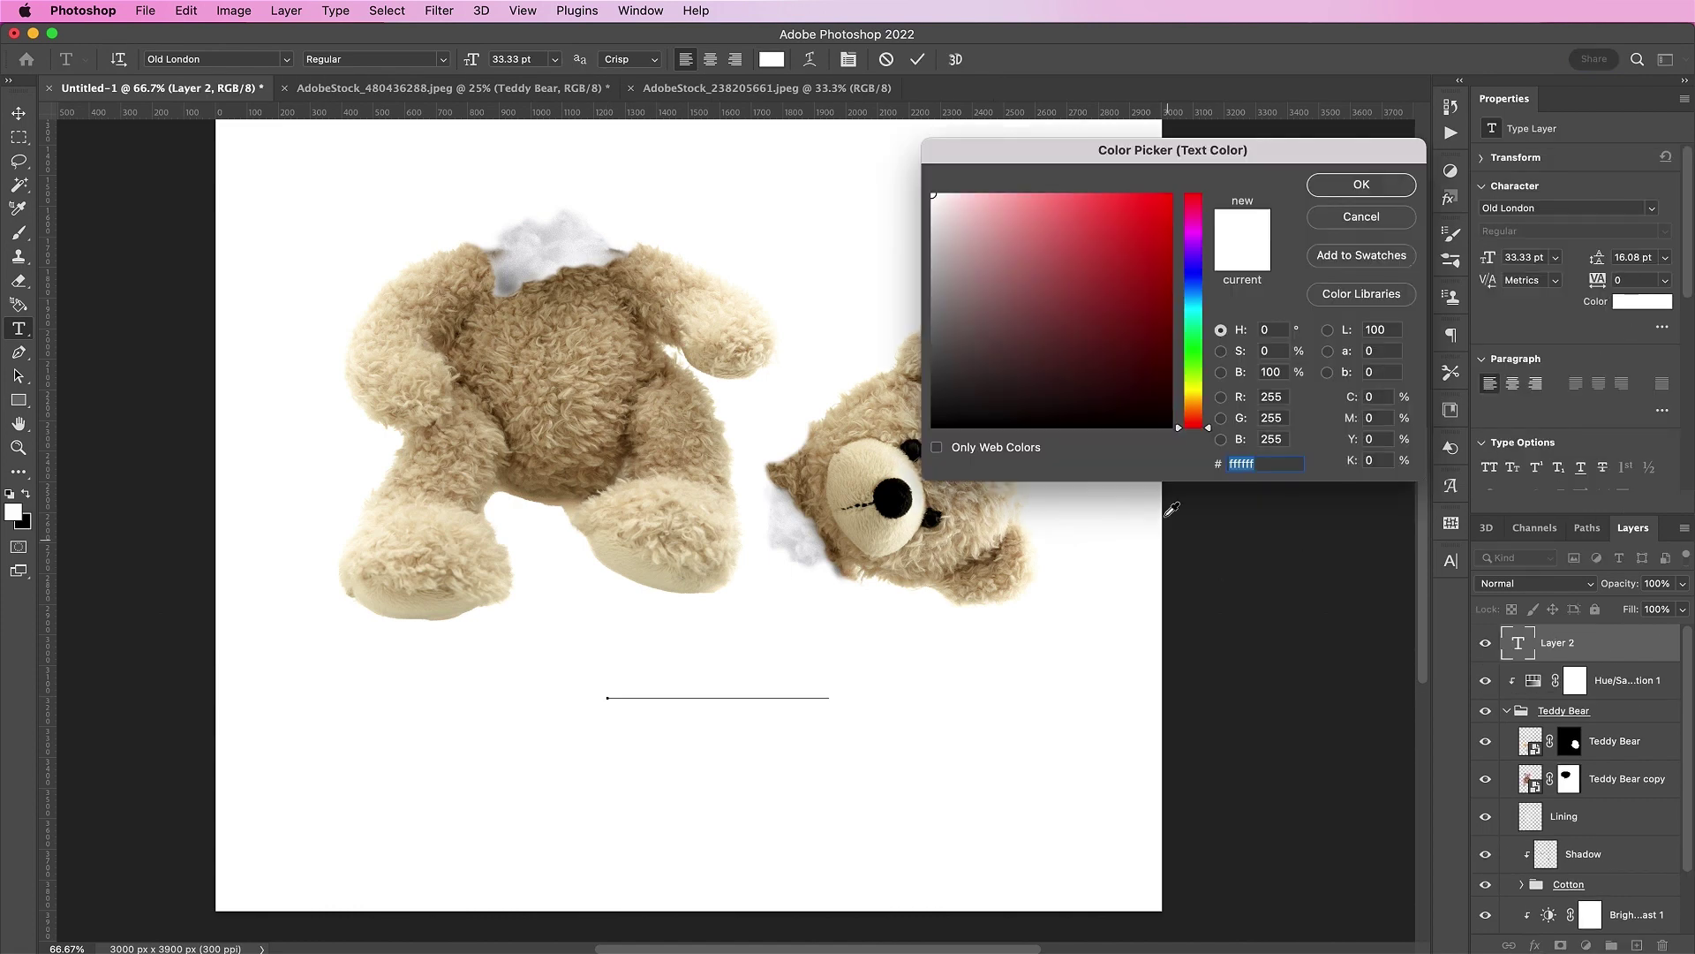
pyautogui.moveTo(1124, 404); pyautogui.dragTo(1082, 475)
pyautogui.press('Return')
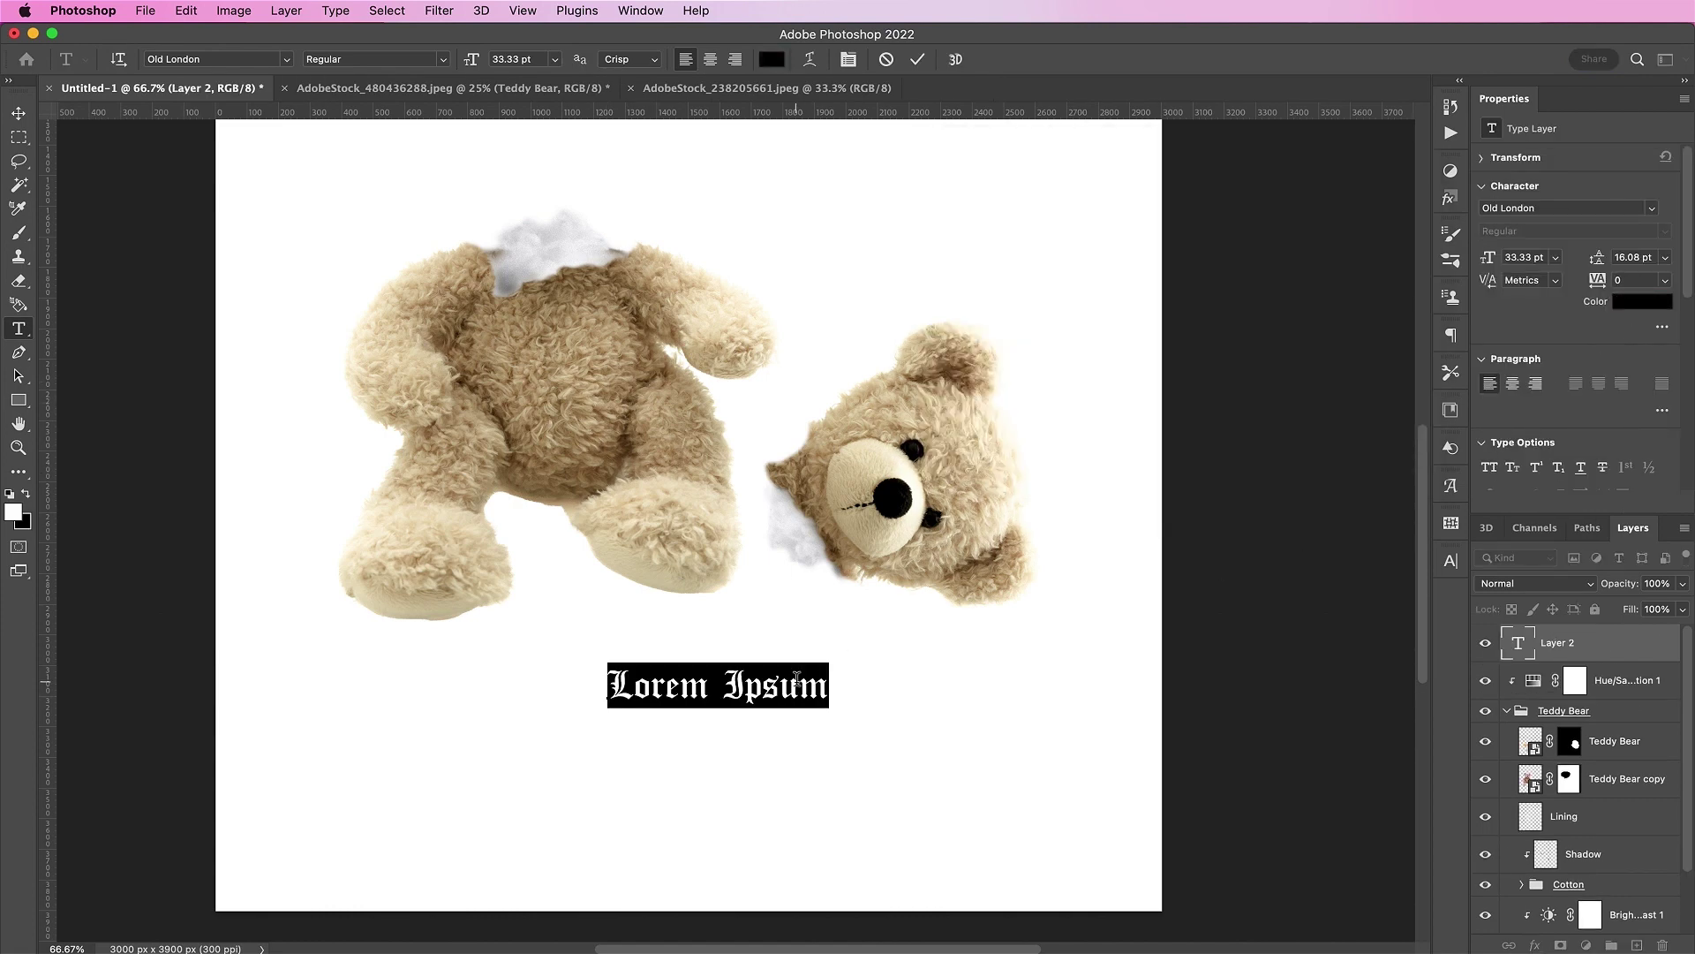
pyautogui.write('Palm Ch')
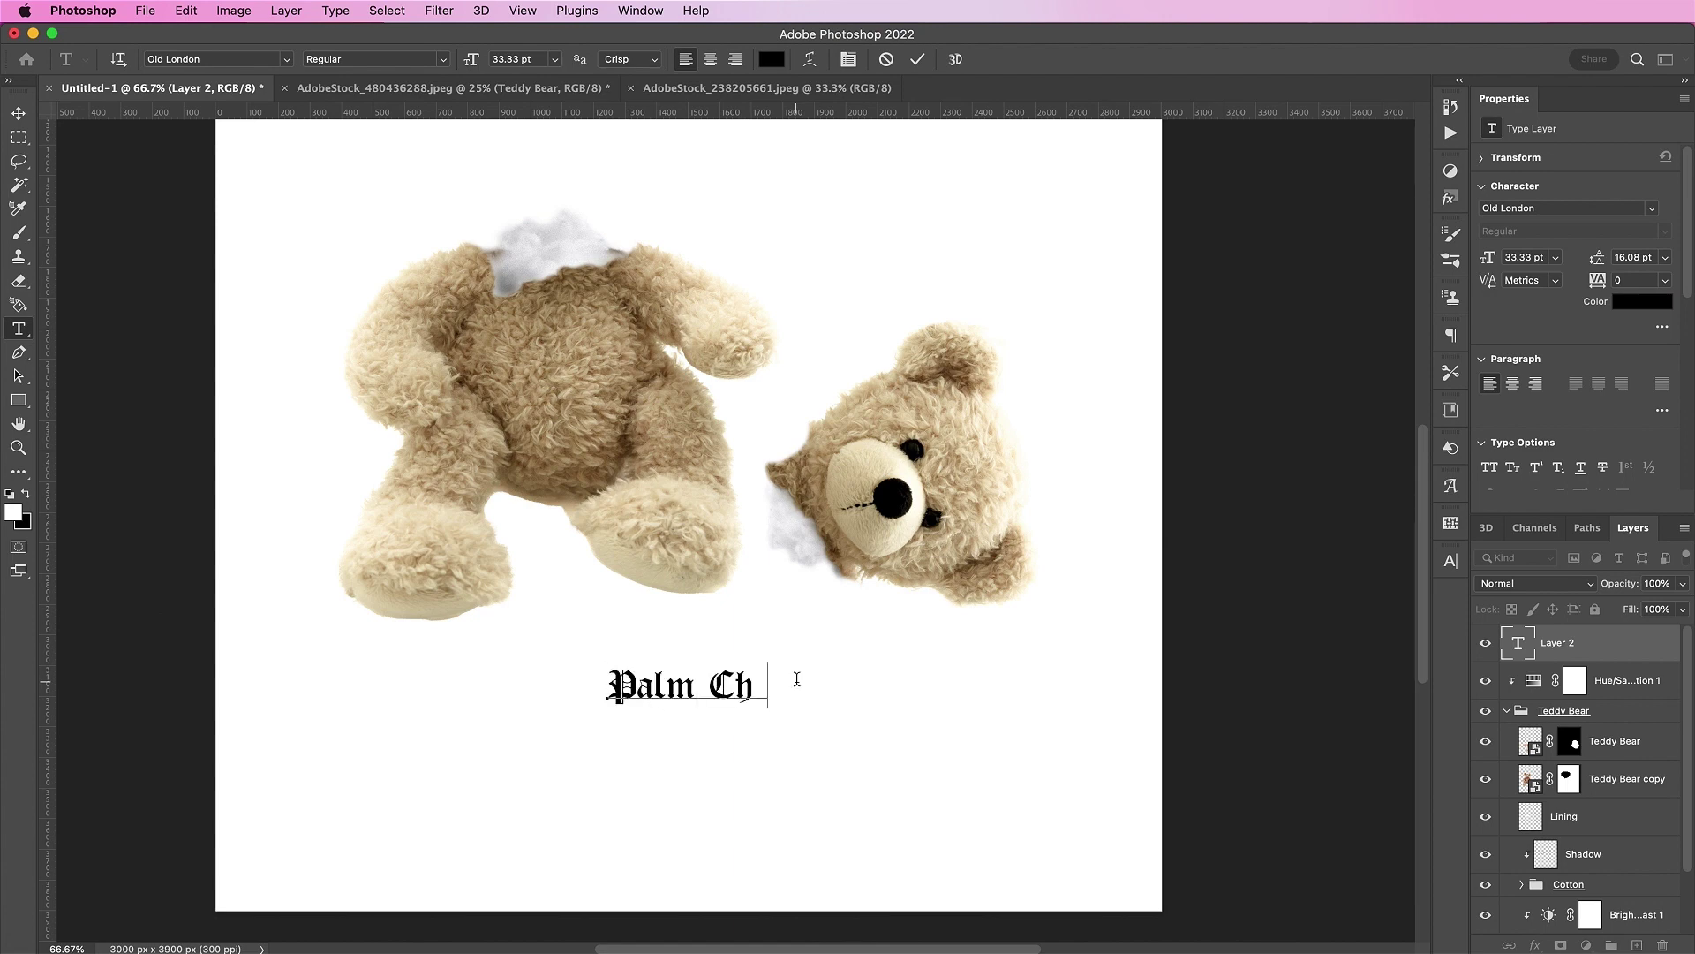
pyautogui.write('erubs')
pyautogui.click(918, 59)
# Centre the Palm Cherubs title beneath the bears and view its character settings.
pyautogui.press('v')
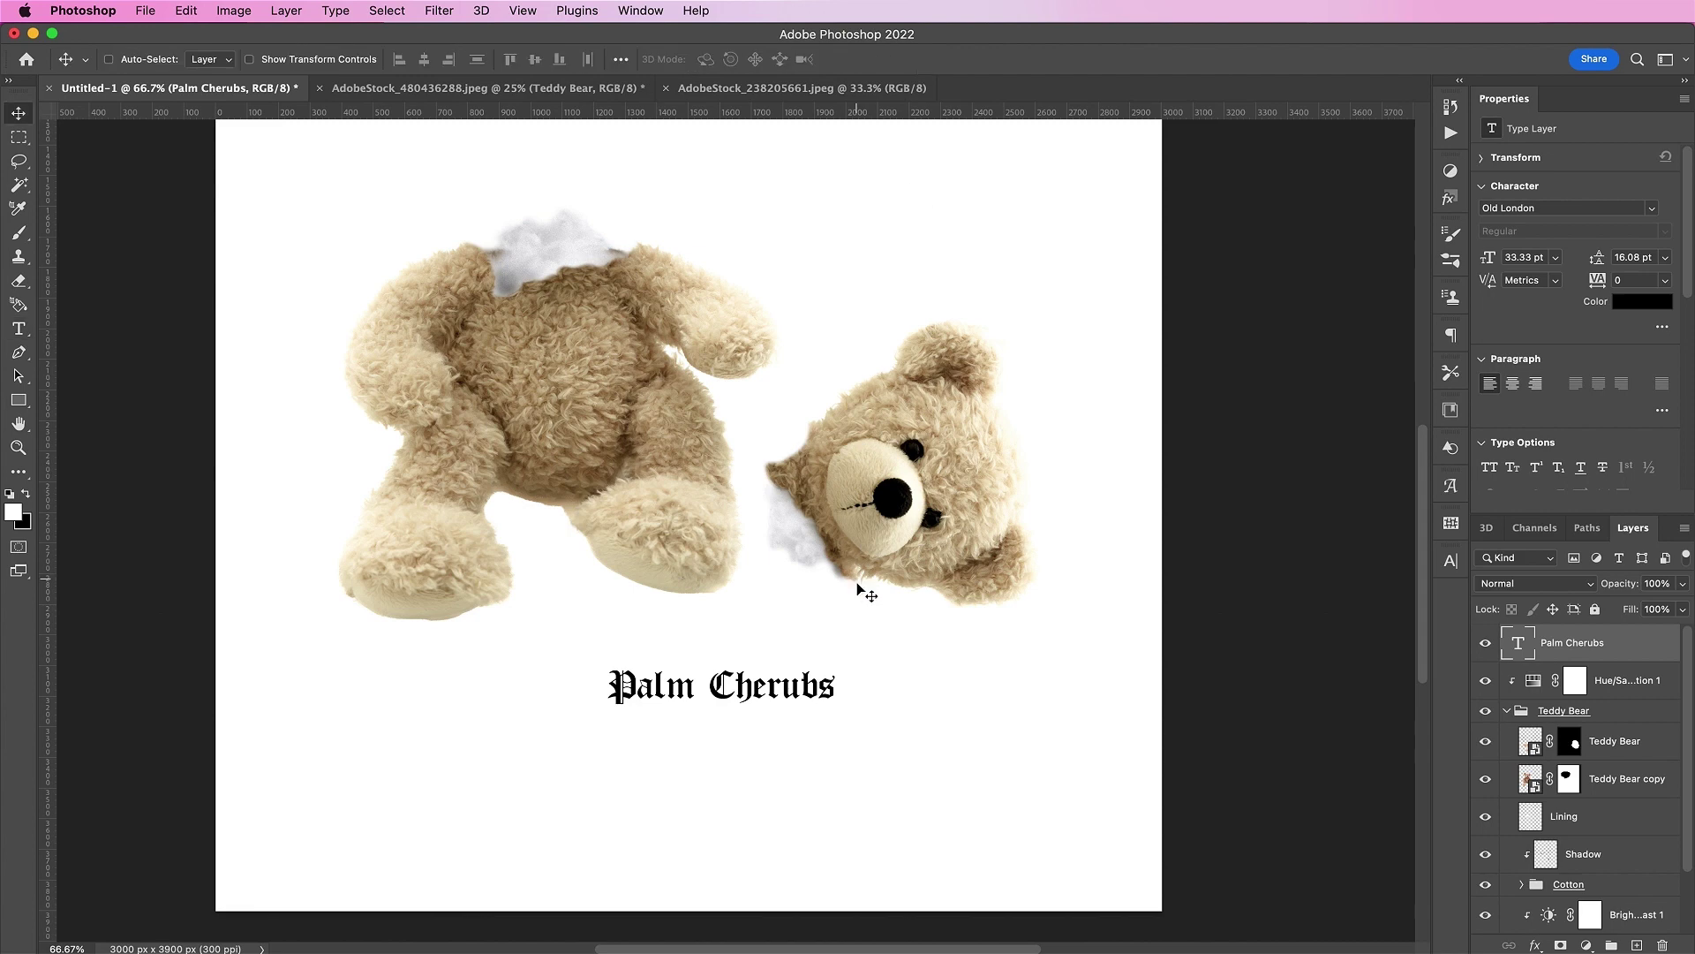
pyautogui.moveTo(874, 692); pyautogui.dragTo(856, 659)
pyautogui.click(1449, 559)
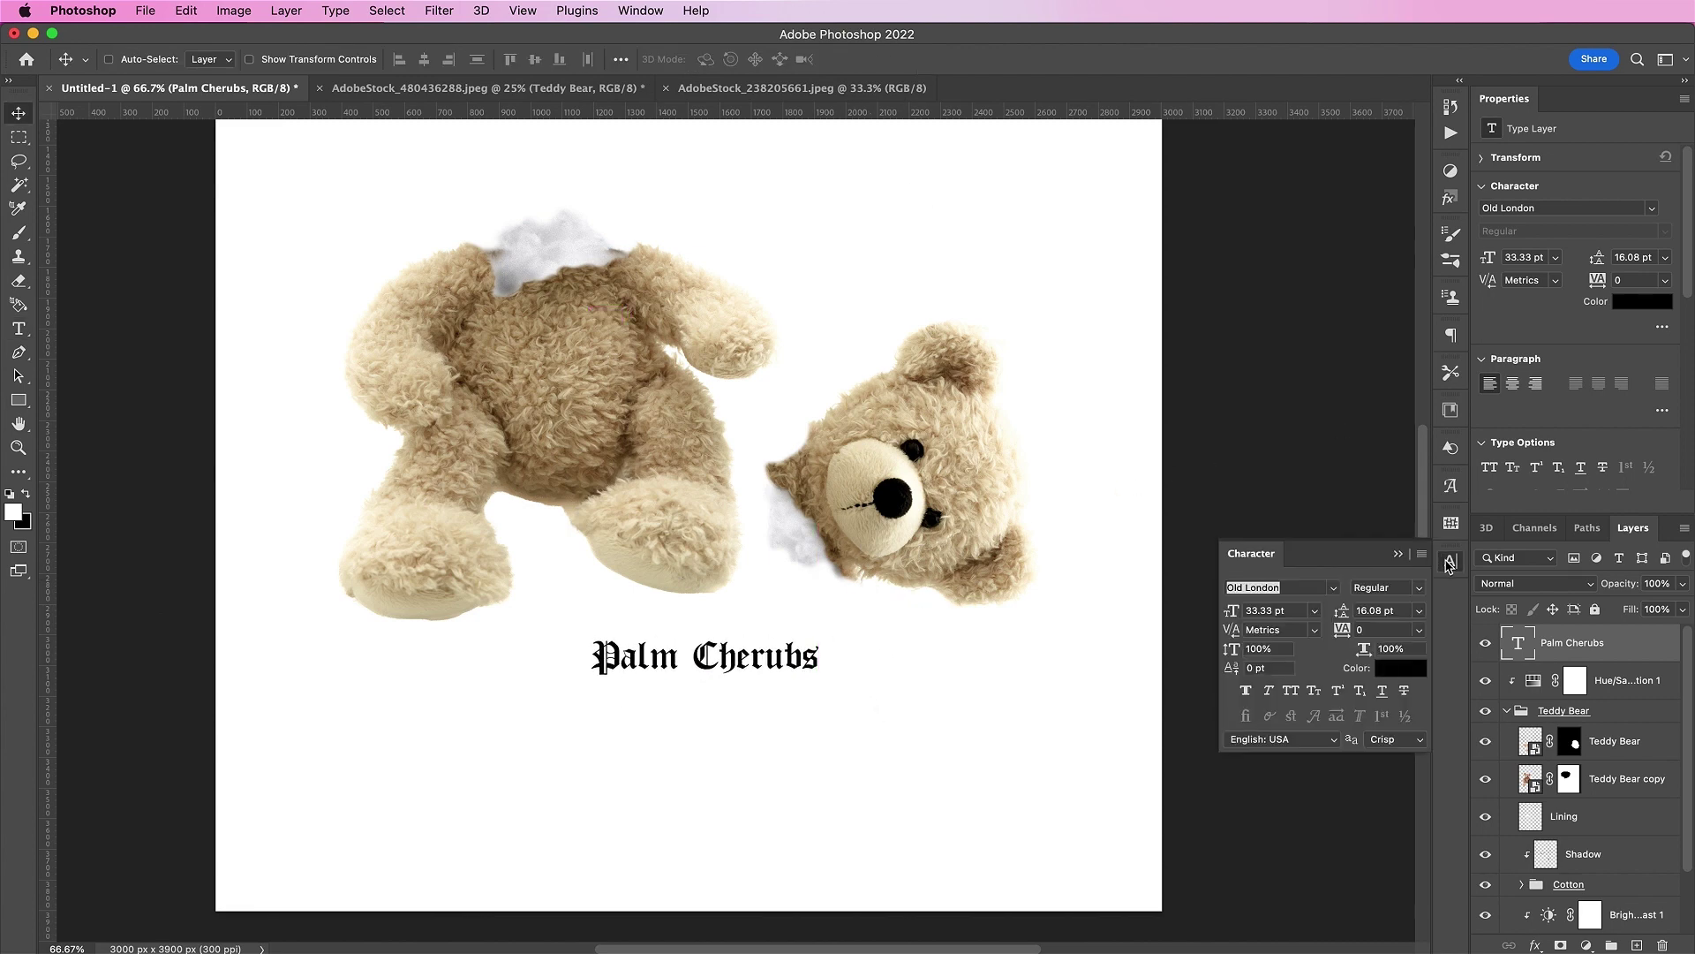
# Close the Character panel, zoom out, and collapse the Teddy Bear layer group.
pyautogui.click(1399, 555)
pyautogui.press('super+minus')
pyautogui.press('super+minus')
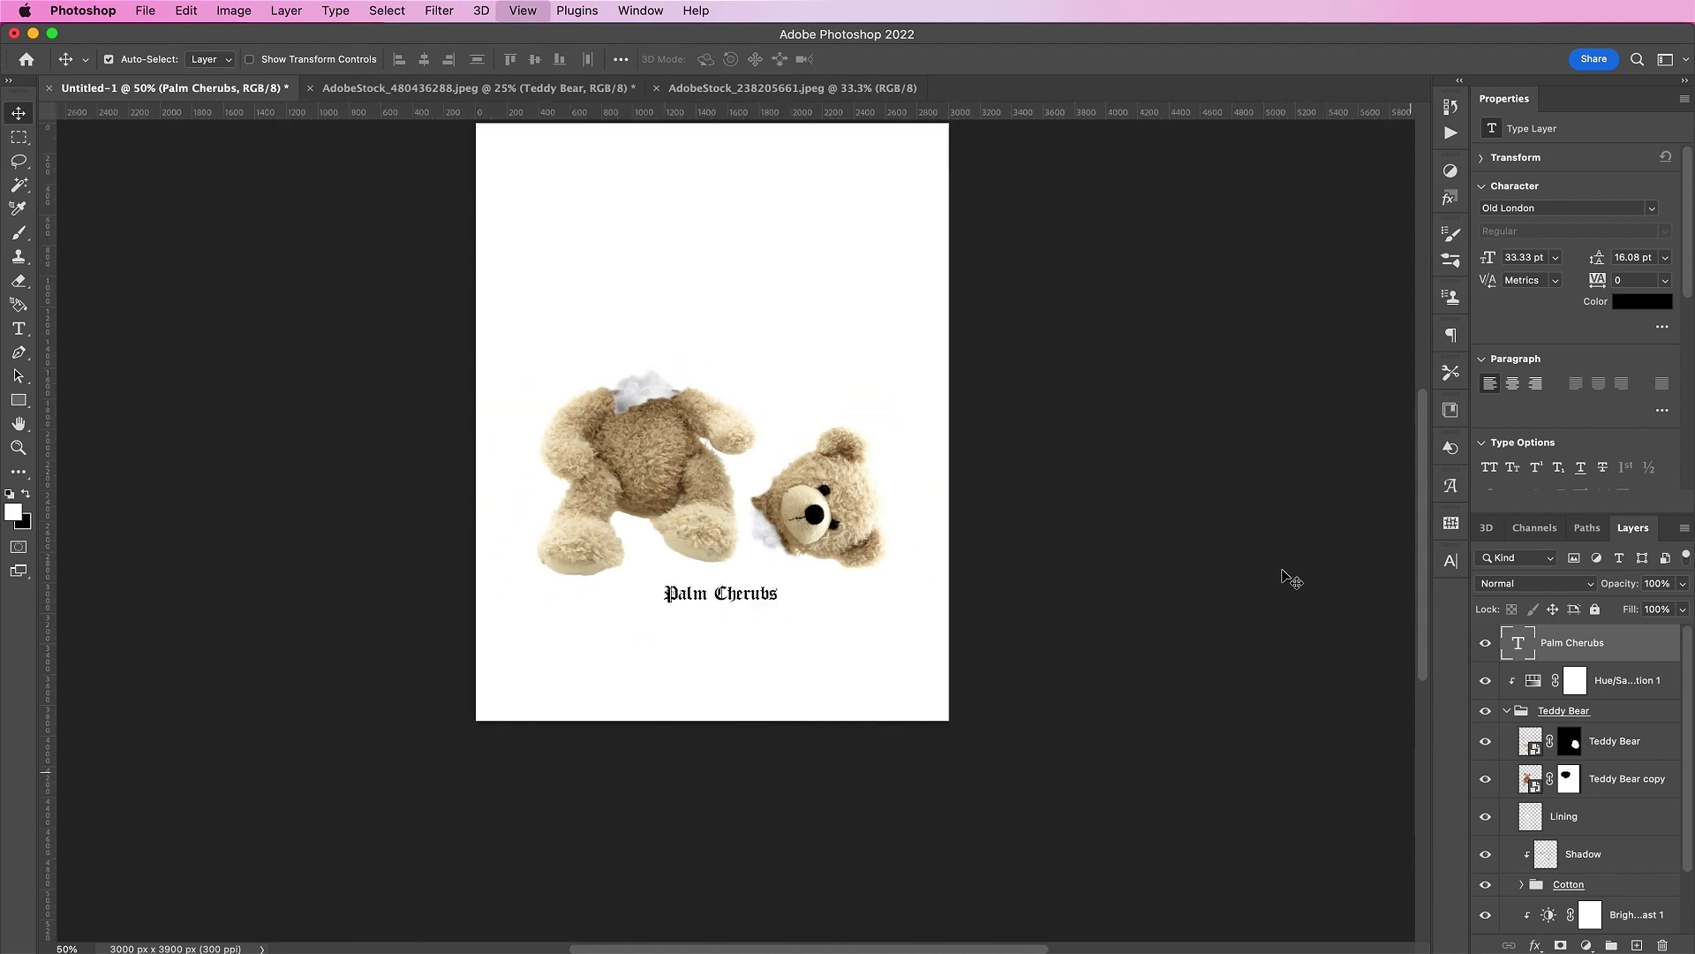
pyautogui.scroll(3, 1286, 579)
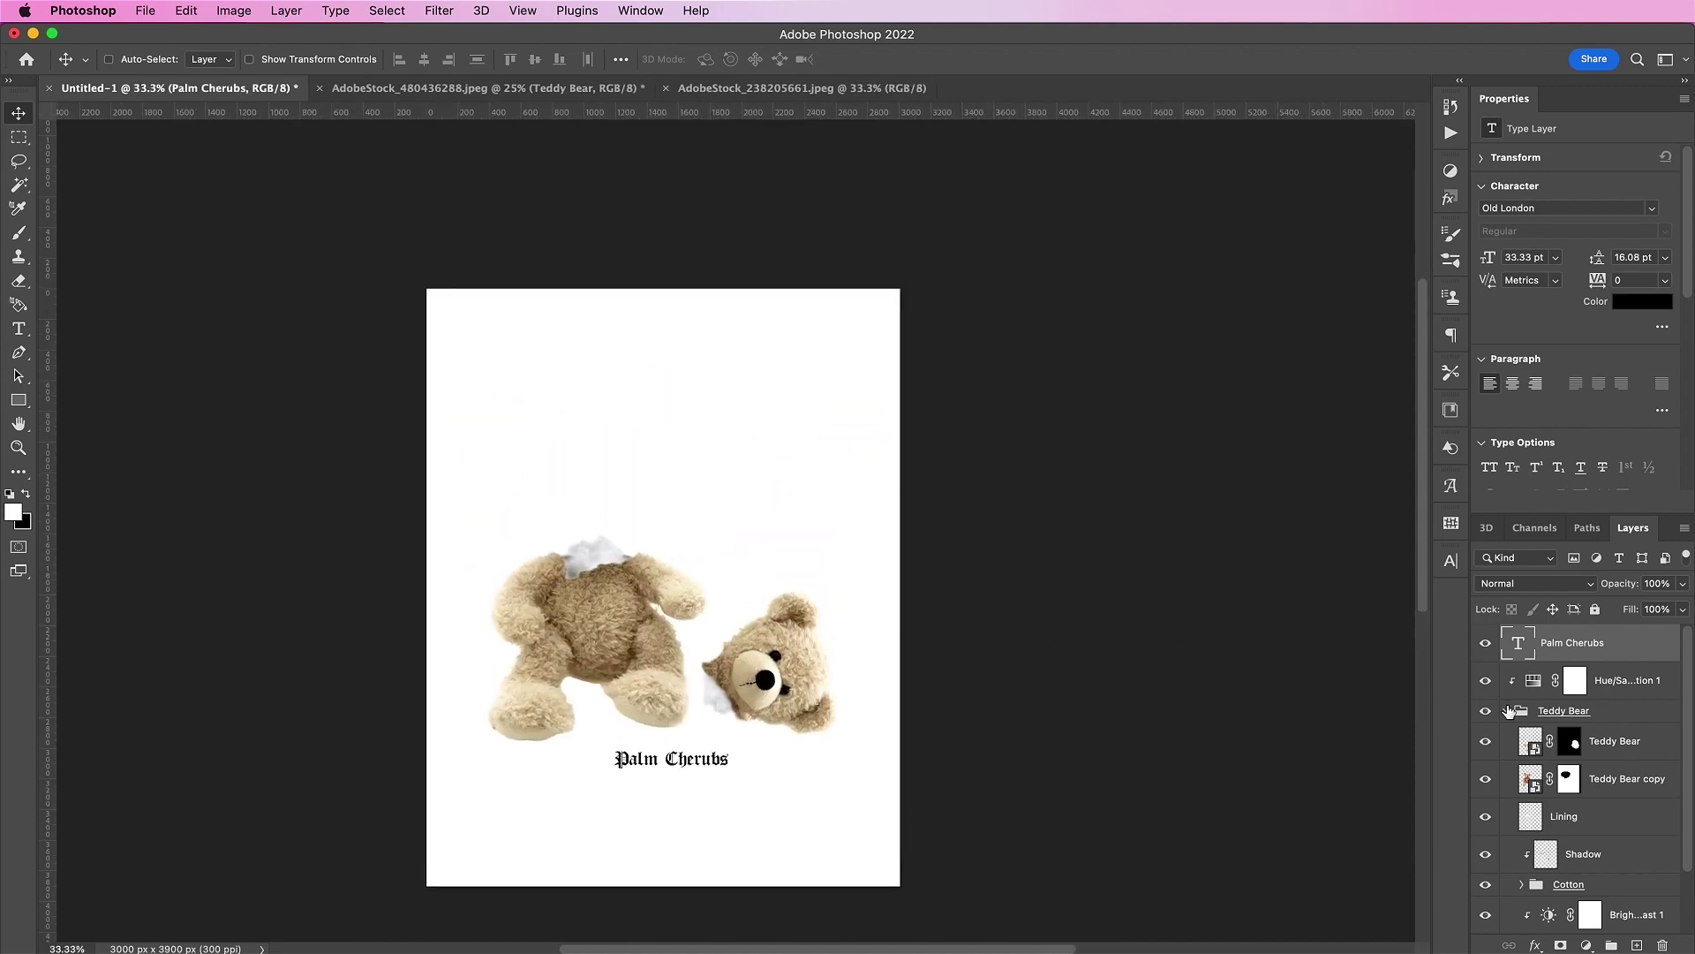
pyautogui.click(1509, 711)
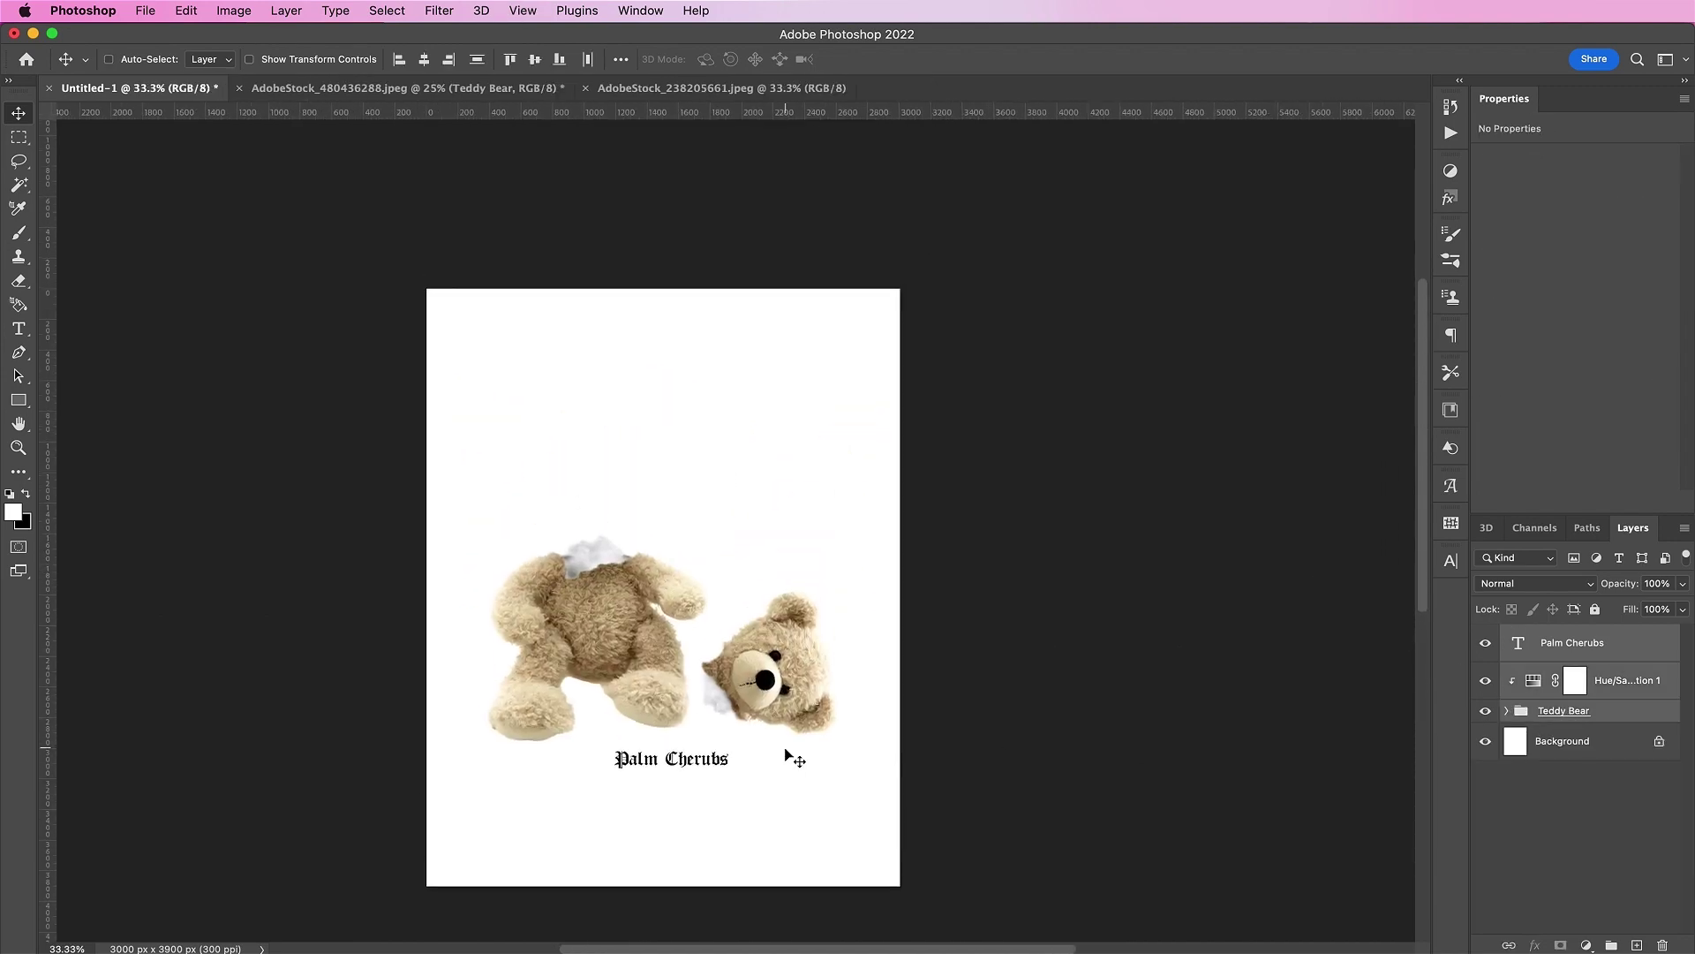